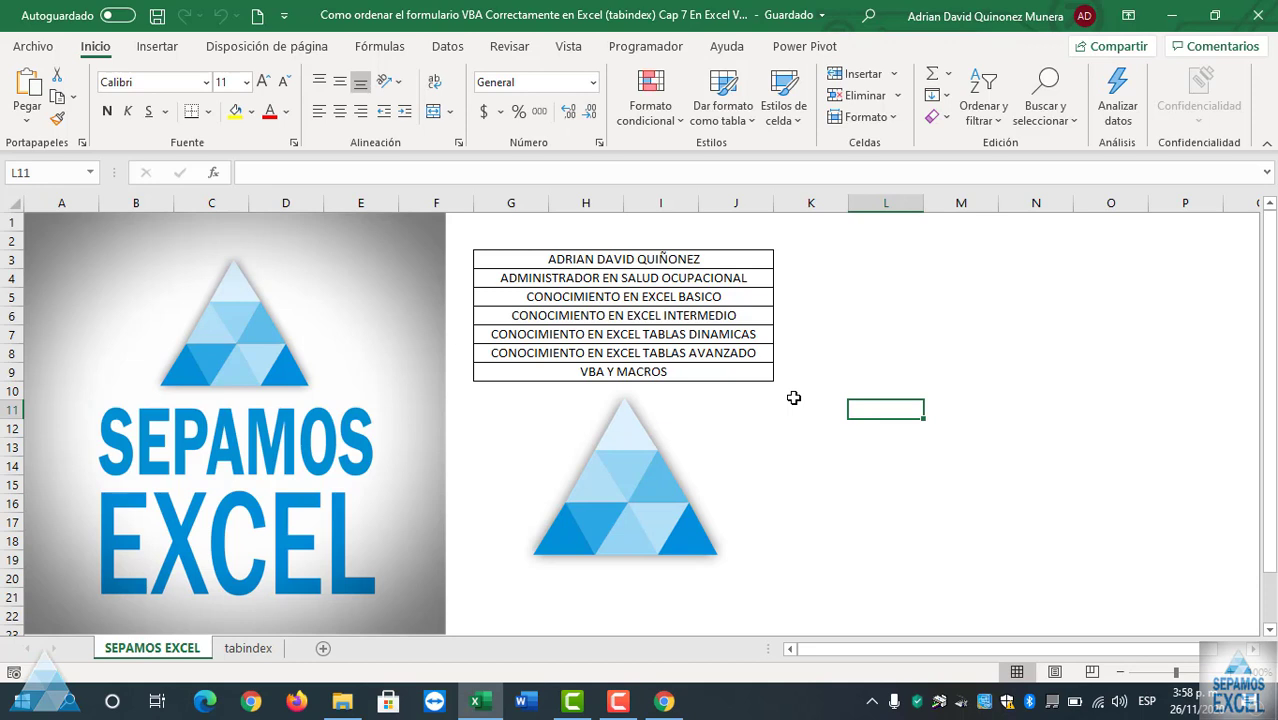
# - Switch to the empty tabindex sheet, select C5, and open the VBA editor with Alt+F11
pyautogui.click(819, 342)
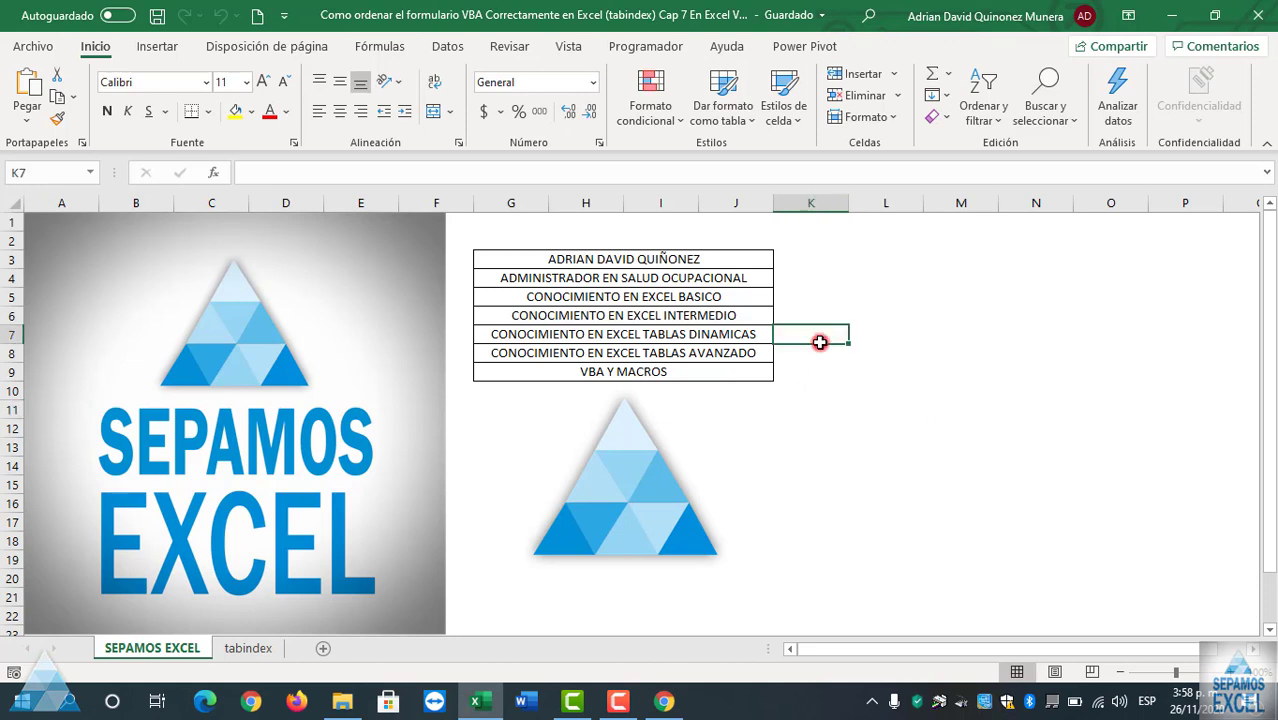
pyautogui.click(277, 651)
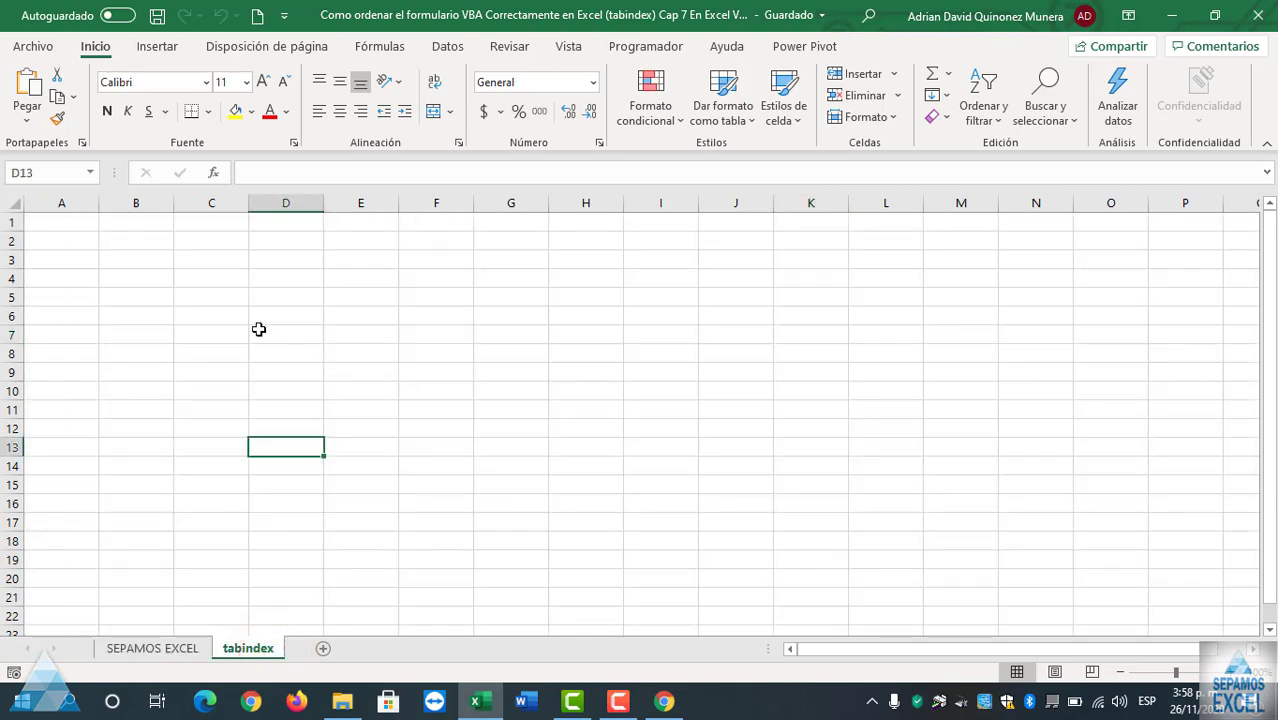
pyautogui.click(222, 296)
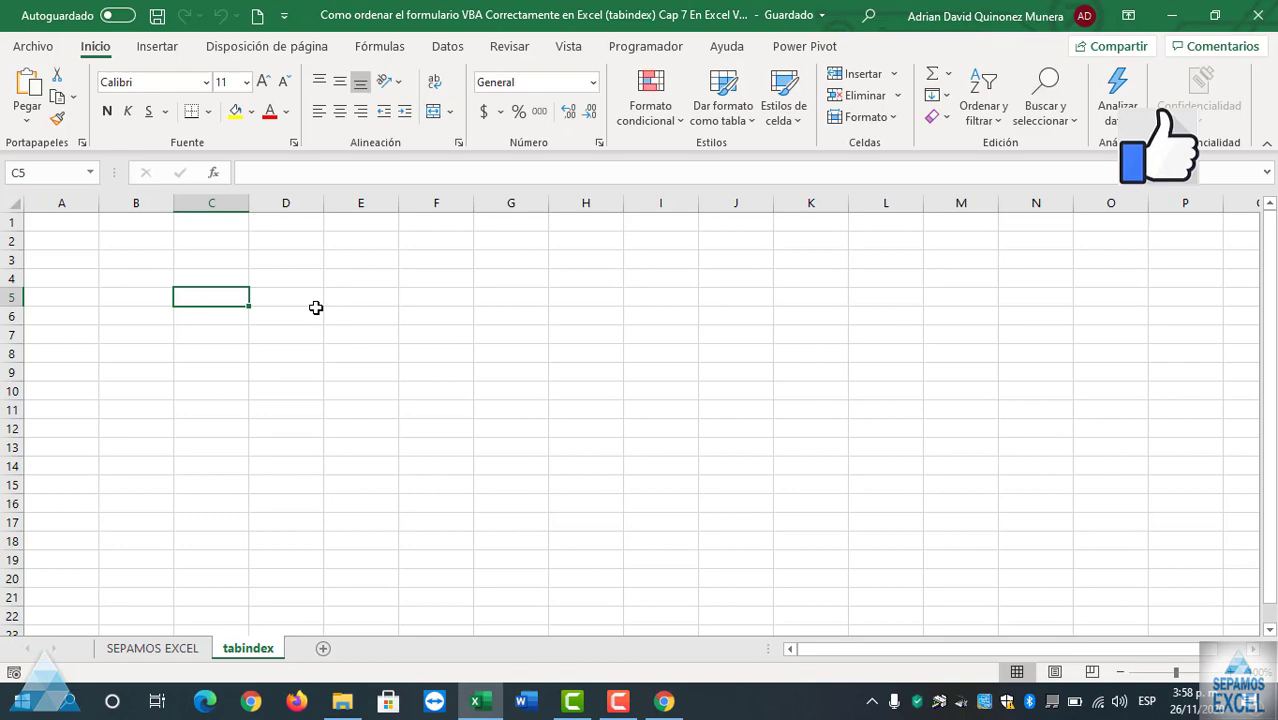
pyautogui.hotkey('alt', 'F11')
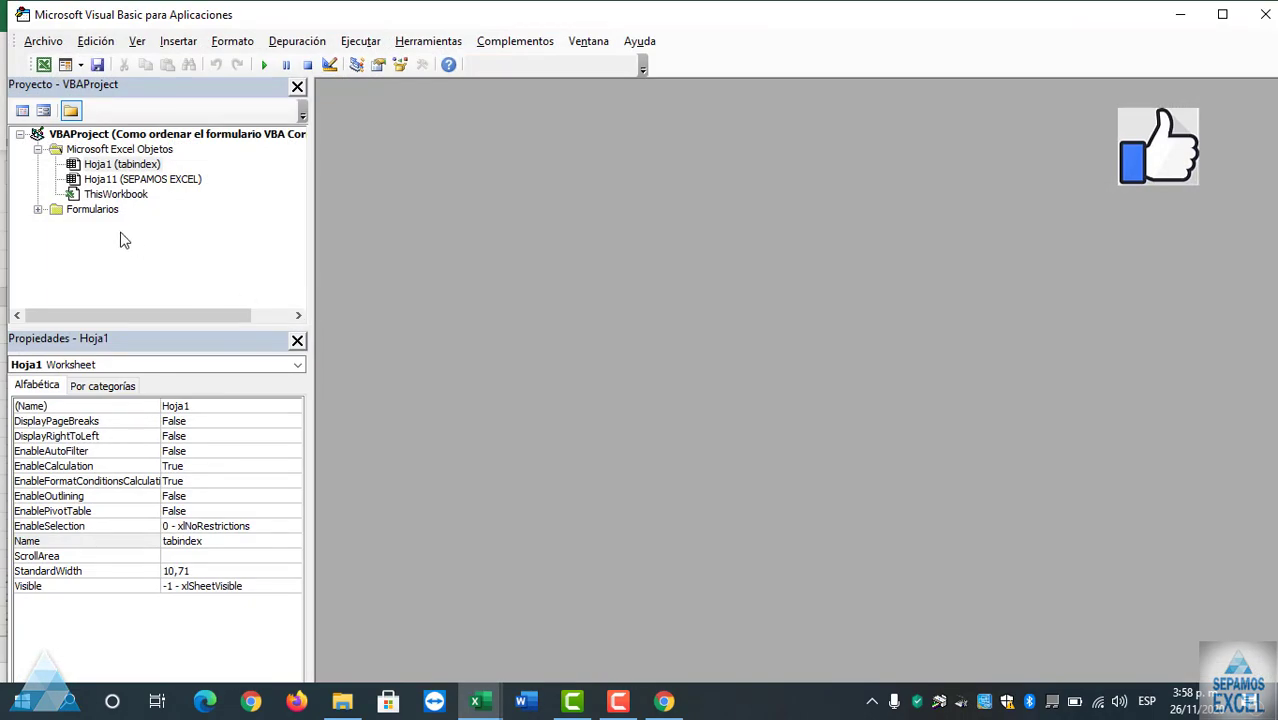
# - Expand the Formularios folder and open UserForm1 in the form designer
pyautogui.click(120, 194)
pyautogui.doubleClick(100, 209)
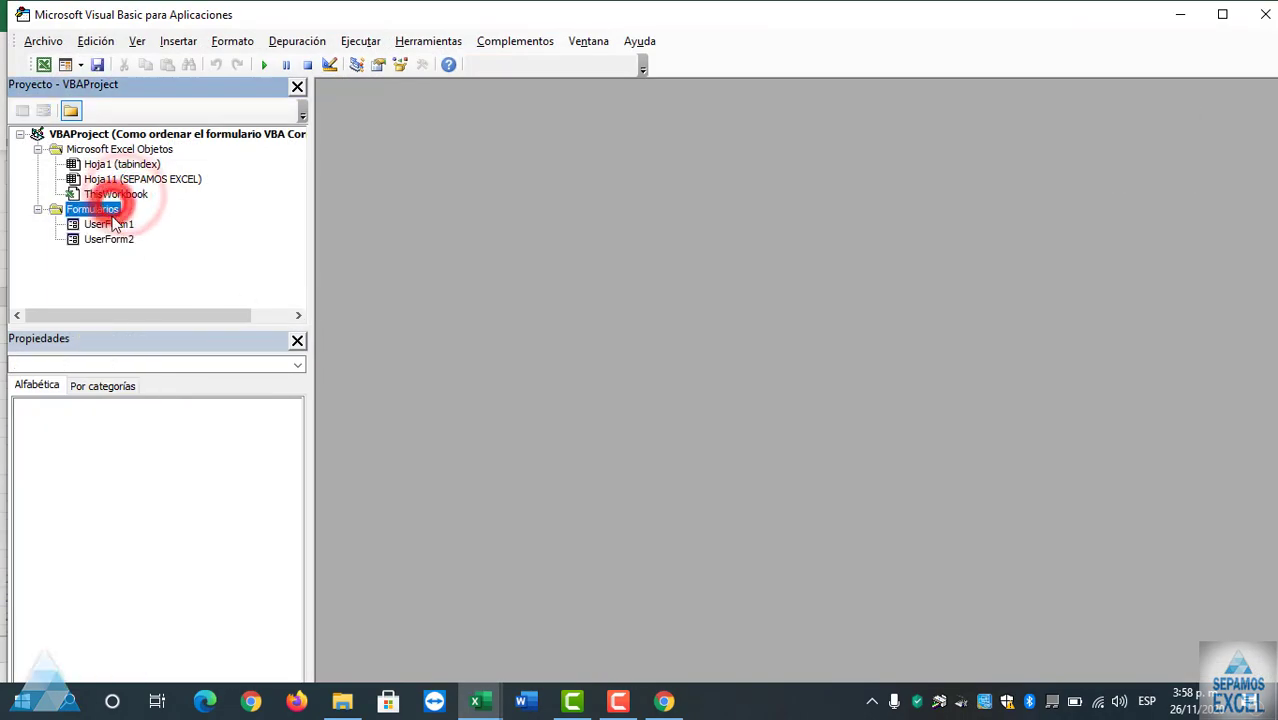
pyautogui.click(112, 224)
pyautogui.doubleClick(112, 225)
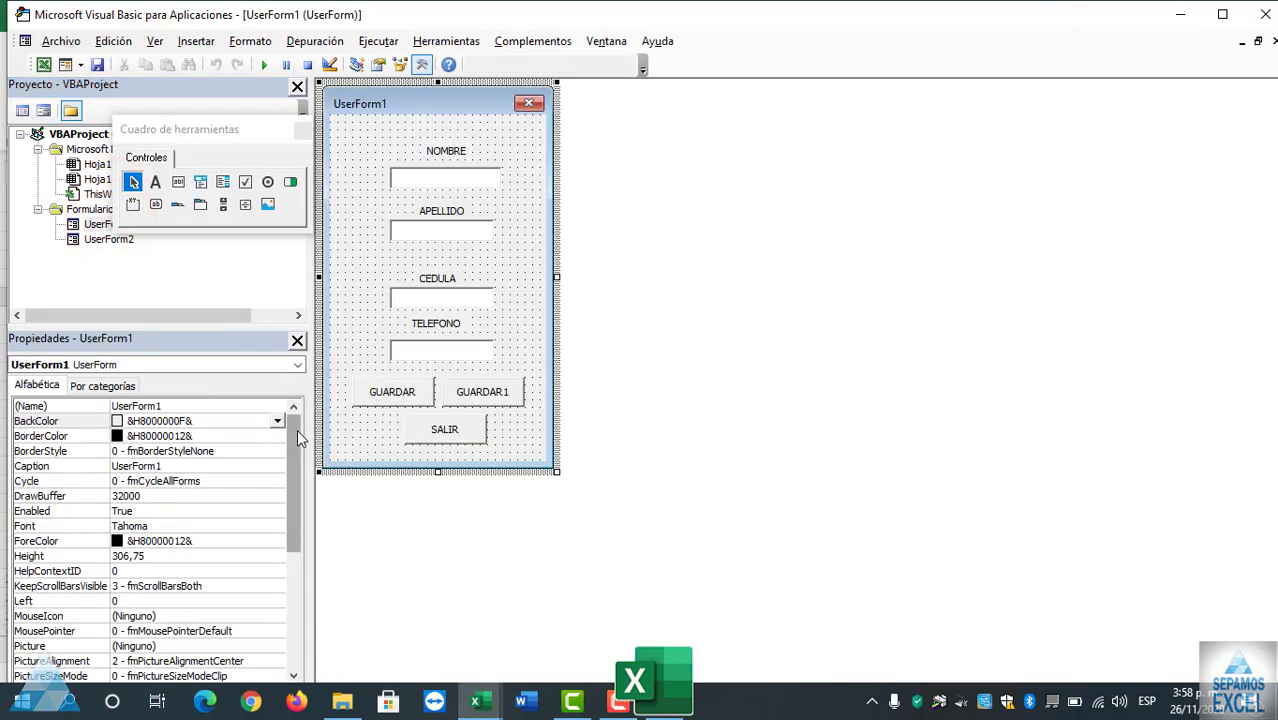
pyautogui.moveTo(296, 446); pyautogui.dragTo(295, 559)
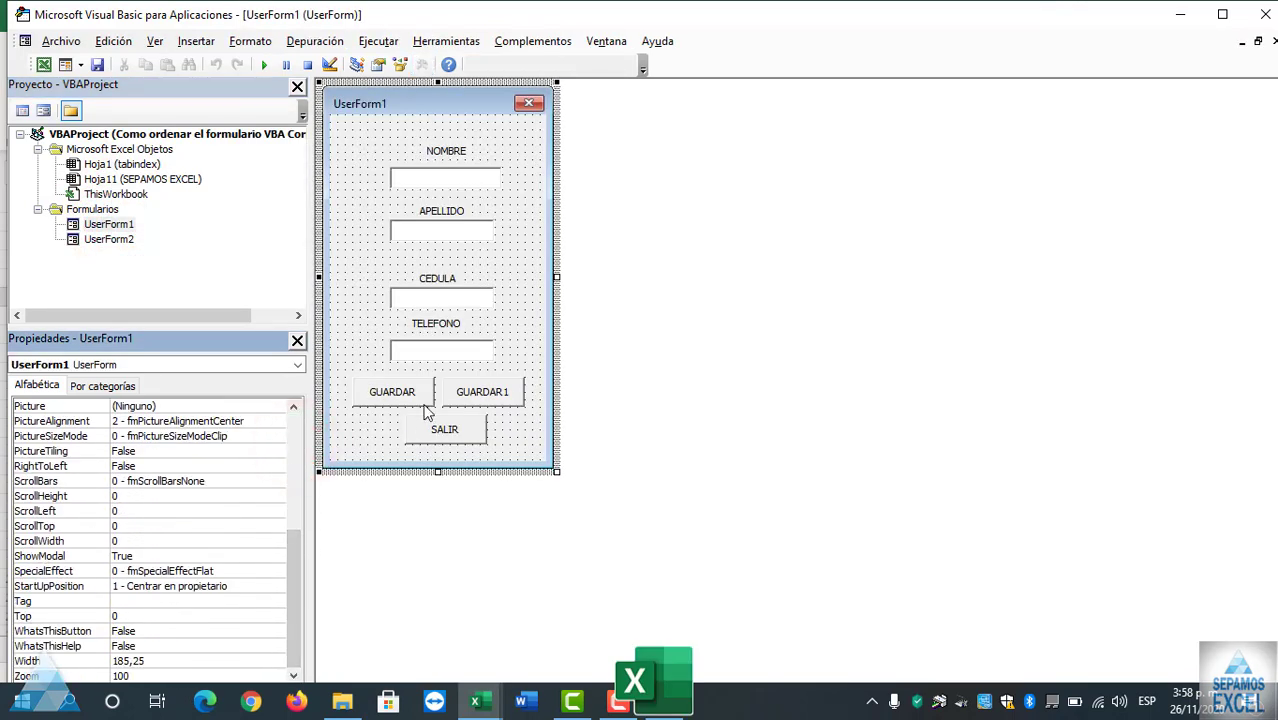
# - Confirm the TELEFONO text box's TabIndex is 8 and move the Toolbox off the form
pyautogui.click(443, 352)
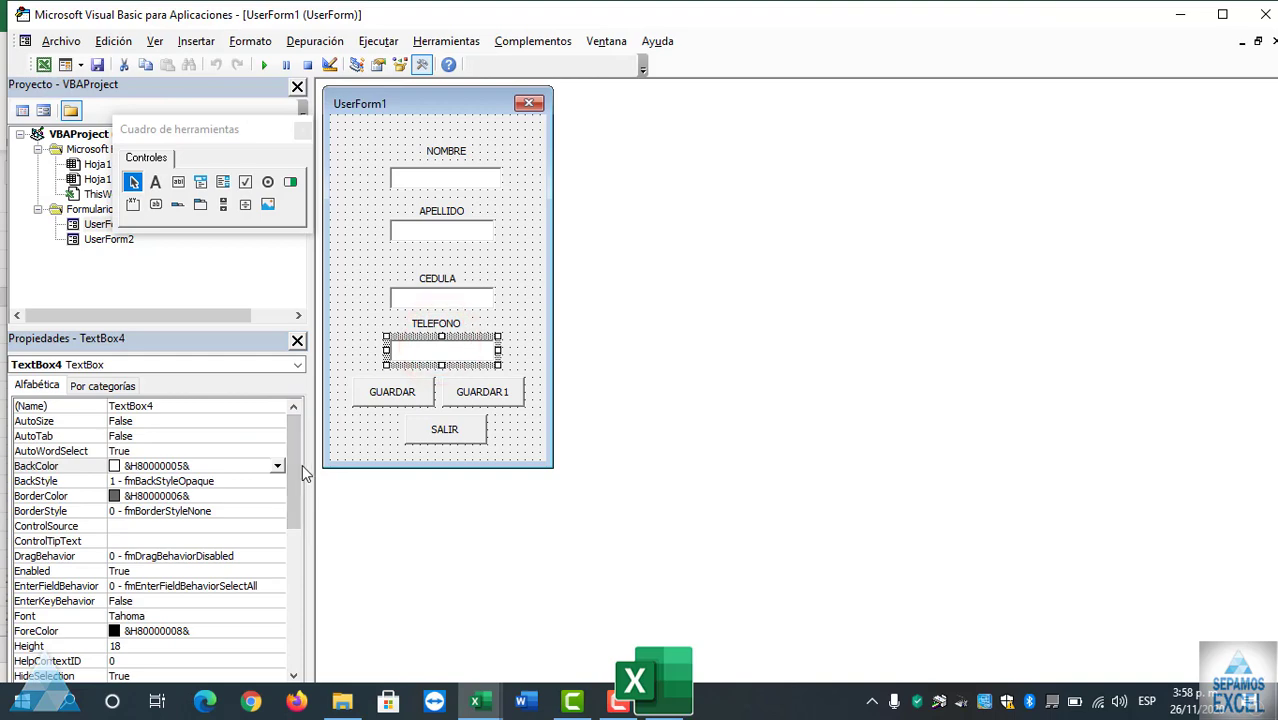
pyautogui.moveTo(302, 468); pyautogui.dragTo(294, 616)
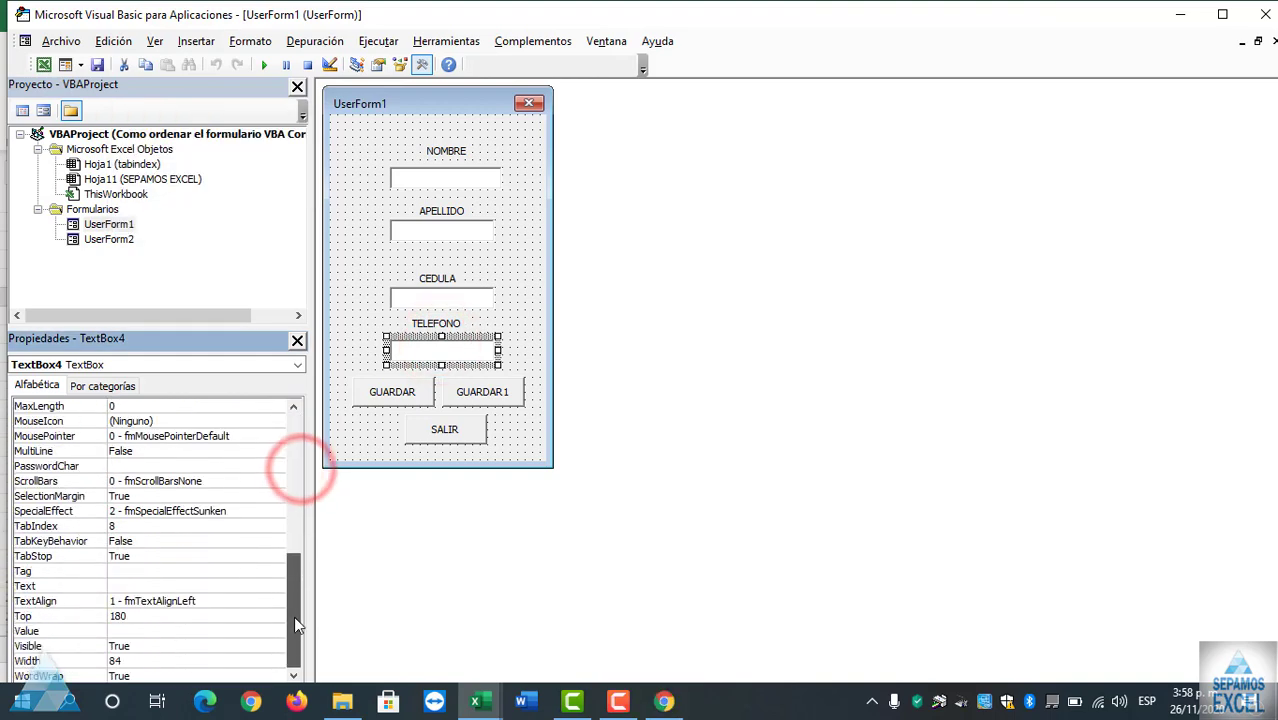
pyautogui.click(59, 528)
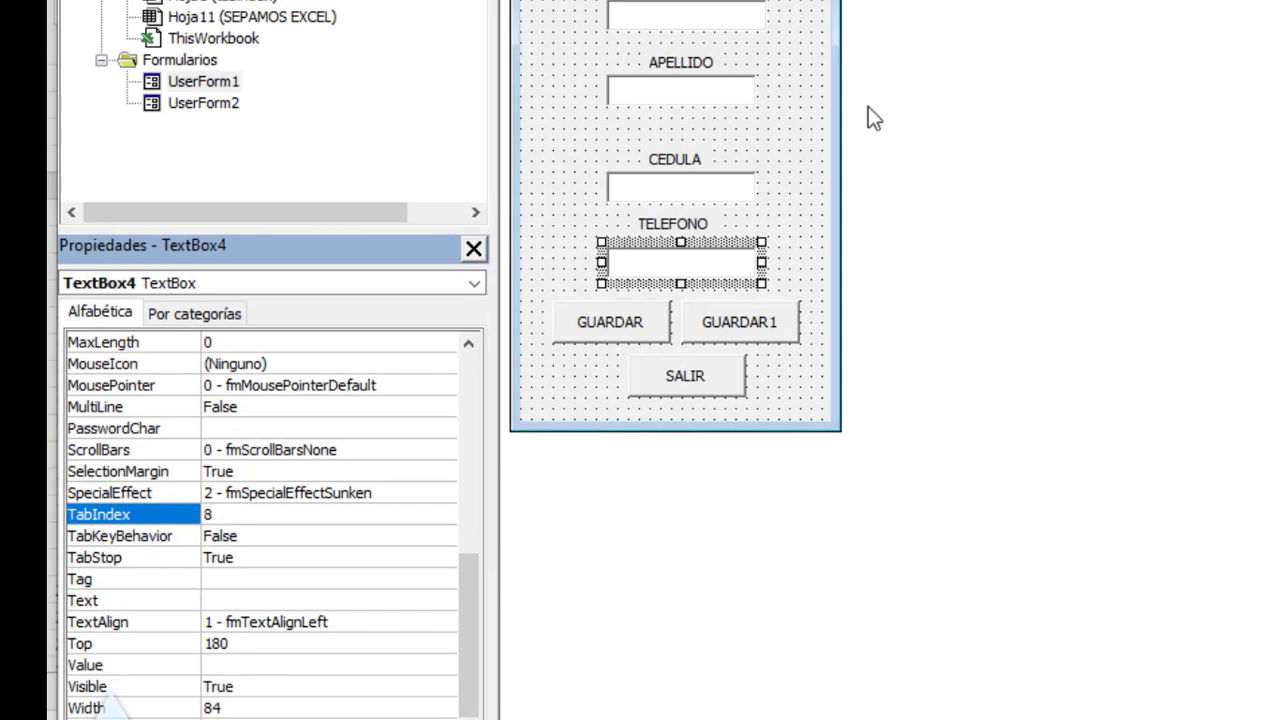
pyautogui.click(535, 258)
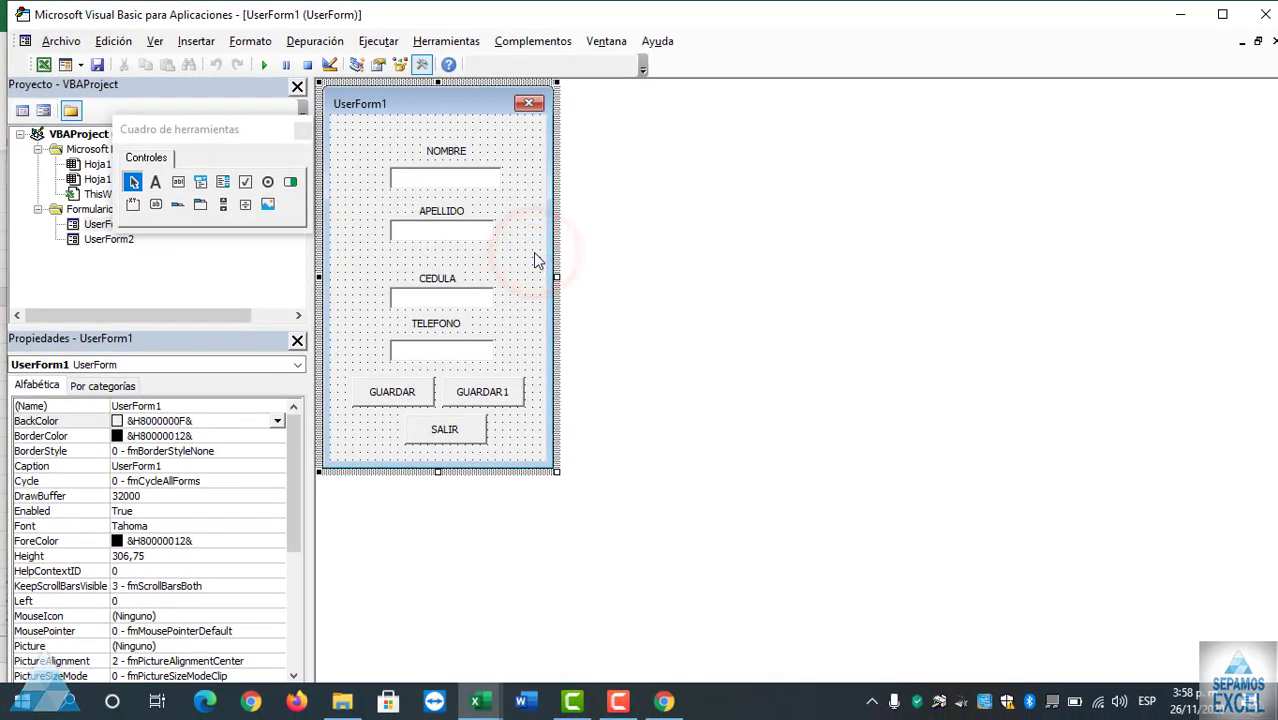
pyautogui.moveTo(288, 150); pyautogui.dragTo(880, 152)
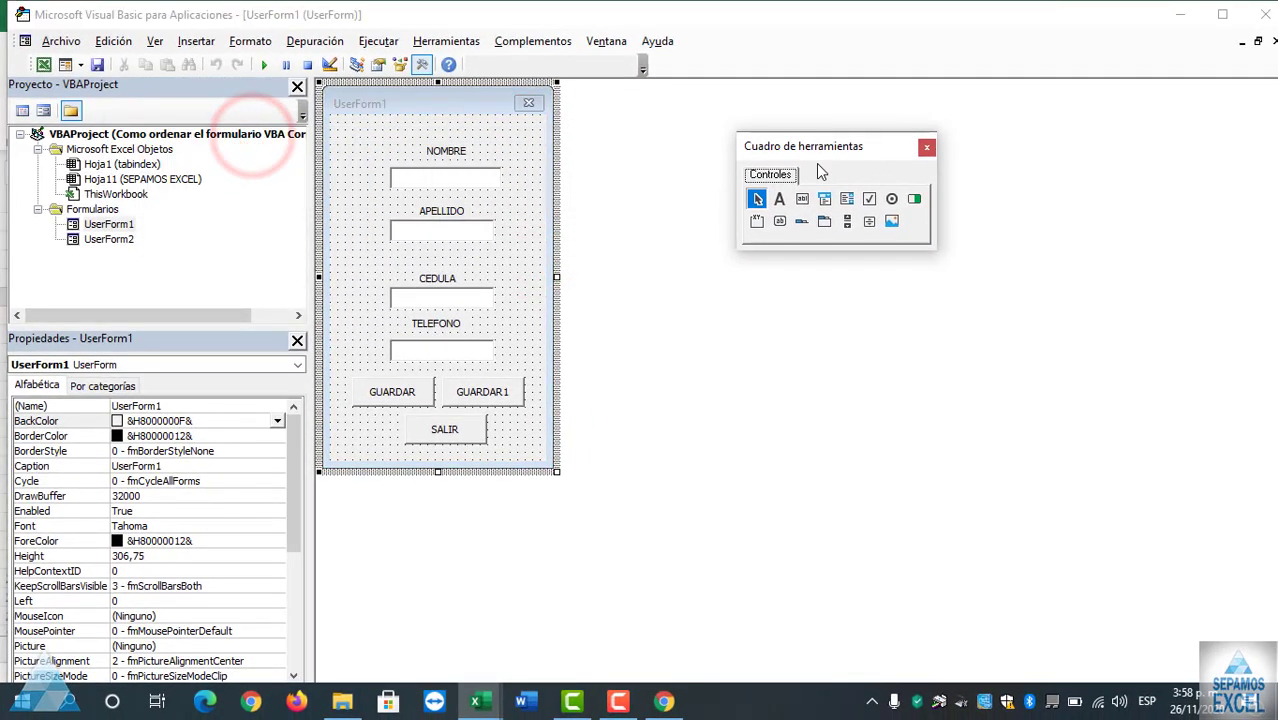
# - Run UserForm1 and Tab through it: CEDULA → GUARDAR → SALIR → TELEFONO → GUARDAR1 → NOMBRE
pyautogui.press('F5')
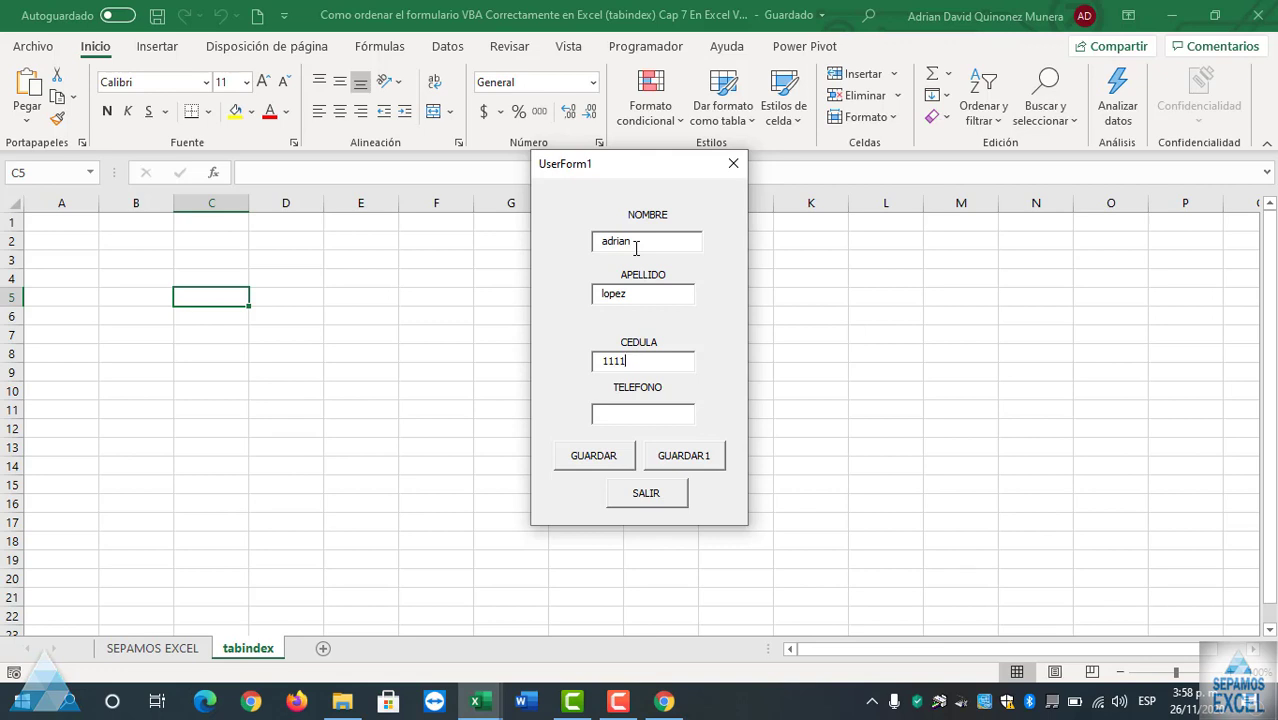
pyautogui.click(622, 360)
pyautogui.press('Tab')
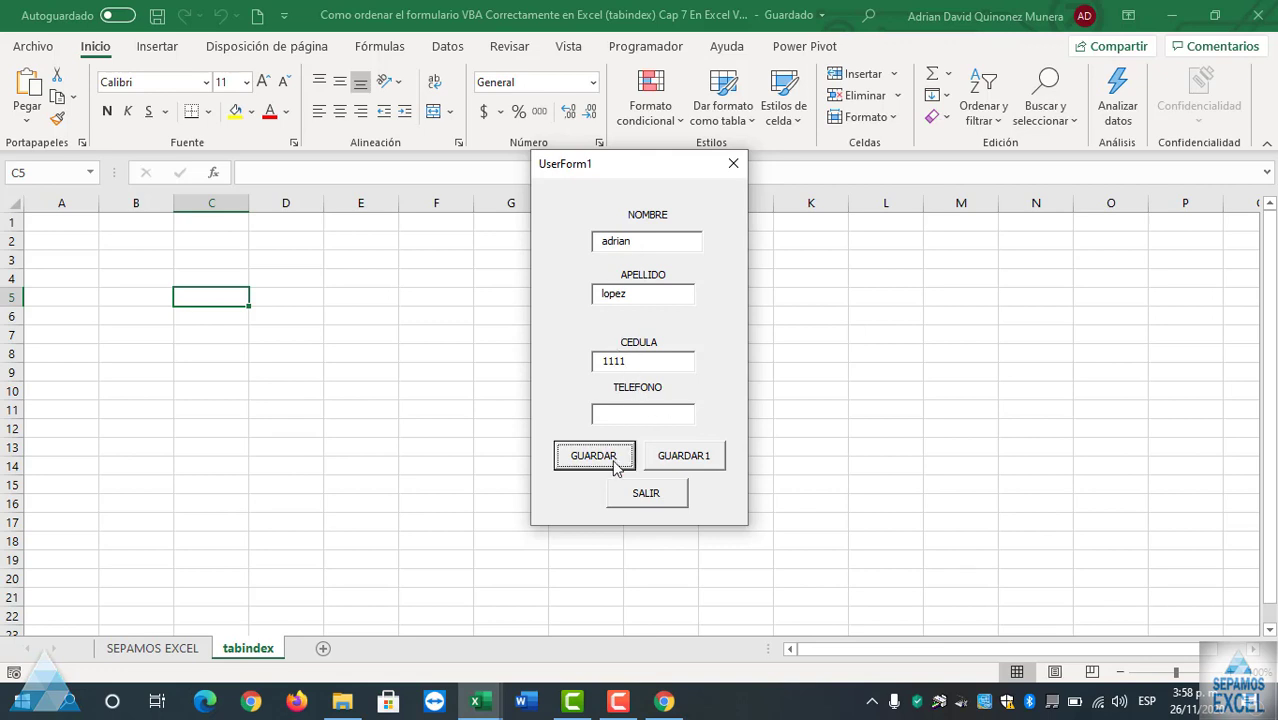
pyautogui.press('Tab')
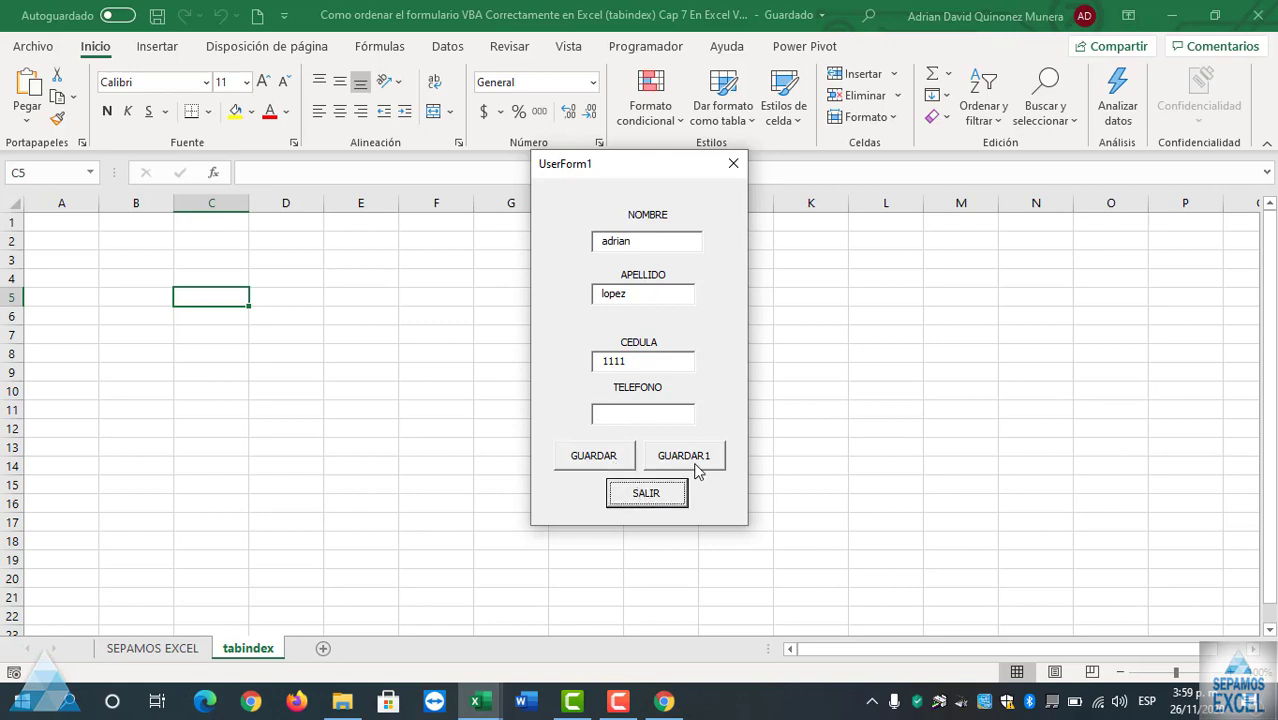
pyautogui.press('Tab')
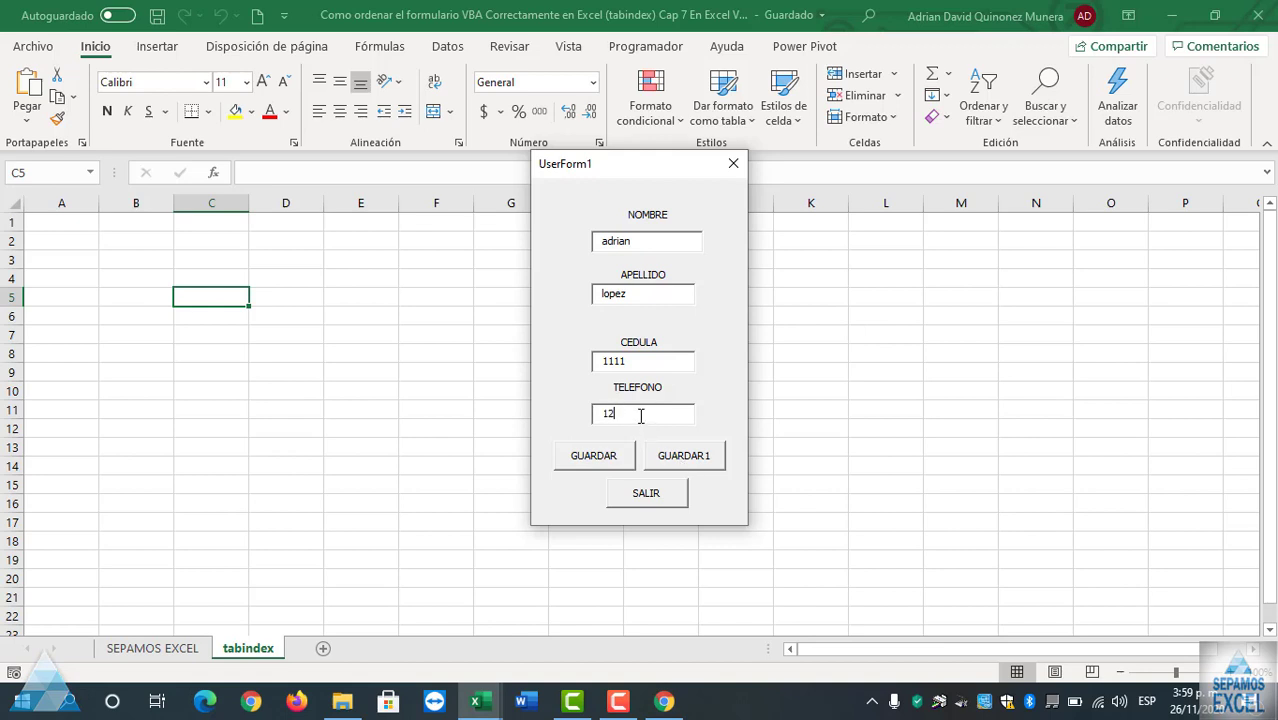
pyautogui.press('Tab')
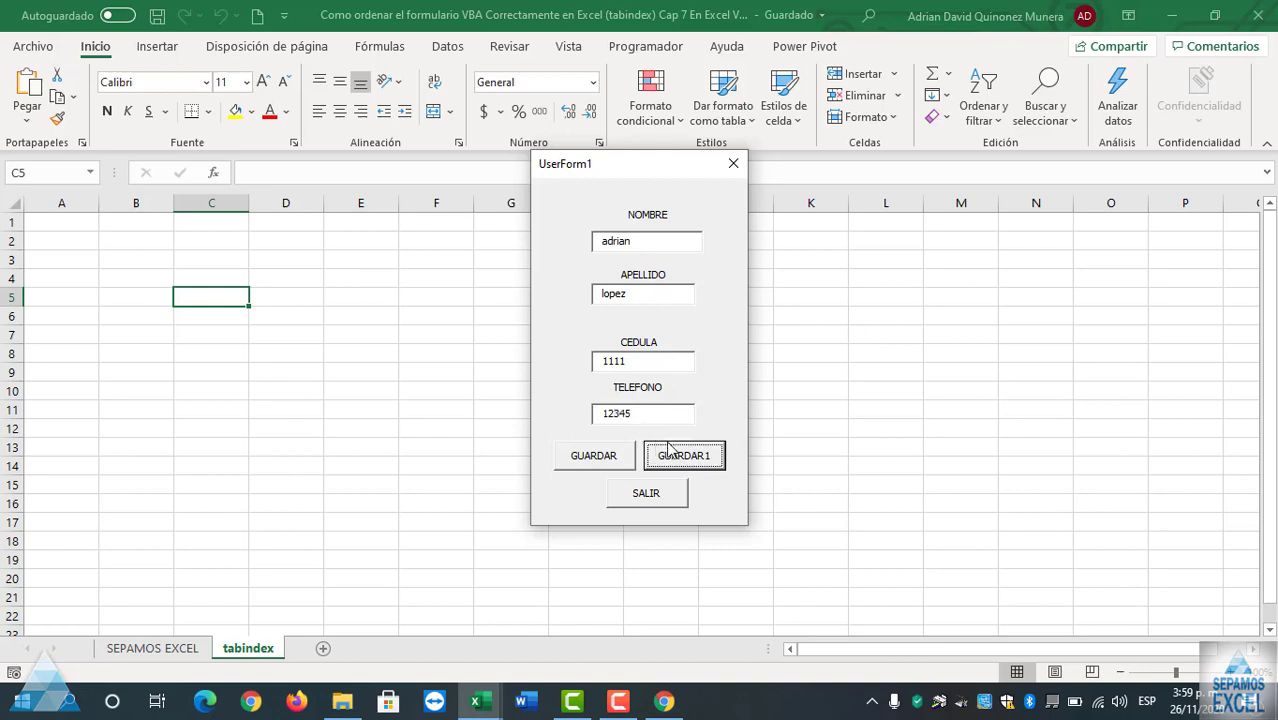
pyautogui.press('Tab')
pyautogui.press('Tab')
pyautogui.press('Tab')
pyautogui.press('Tab')
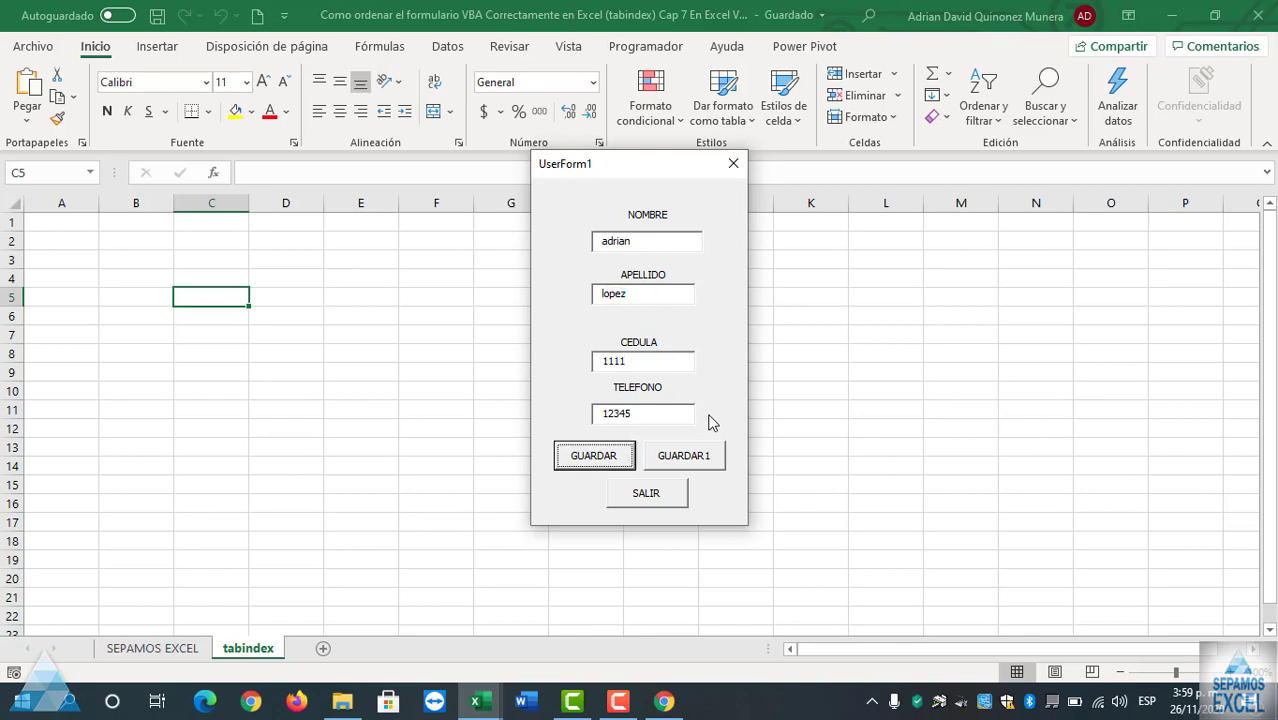
pyautogui.press('Tab')
pyautogui.press('Tab')
pyautogui.press('Tab')
pyautogui.press('Tab')
pyautogui.press('Tab')
pyautogui.press('Tab')
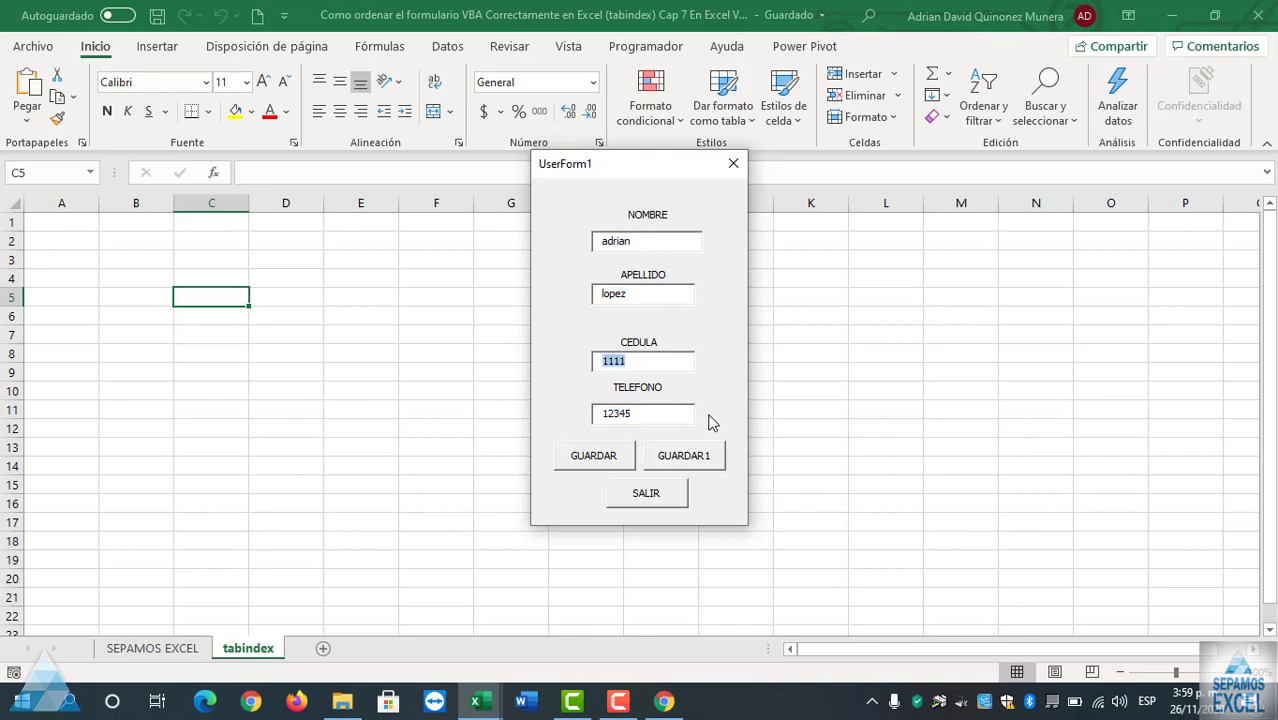
pyautogui.press('Tab')
pyautogui.press('Tab')
pyautogui.press('Tab')
pyautogui.press('Tab')
pyautogui.press('Tab')
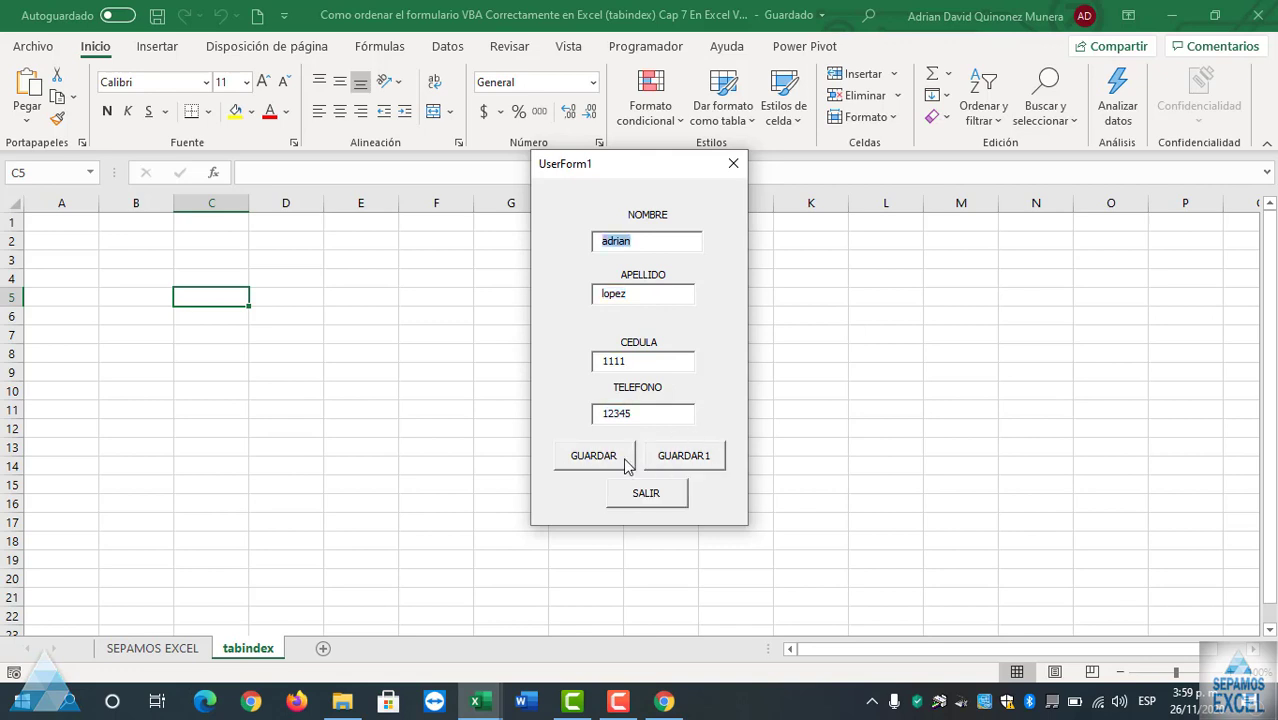
# - Save the test record to row 1, retest Tab after entering 1111 and 11, then close the form
pyautogui.click(624, 456)
pyautogui.moveTo(624, 174); pyautogui.dragTo(761, 178)
pyautogui.click(759, 252)
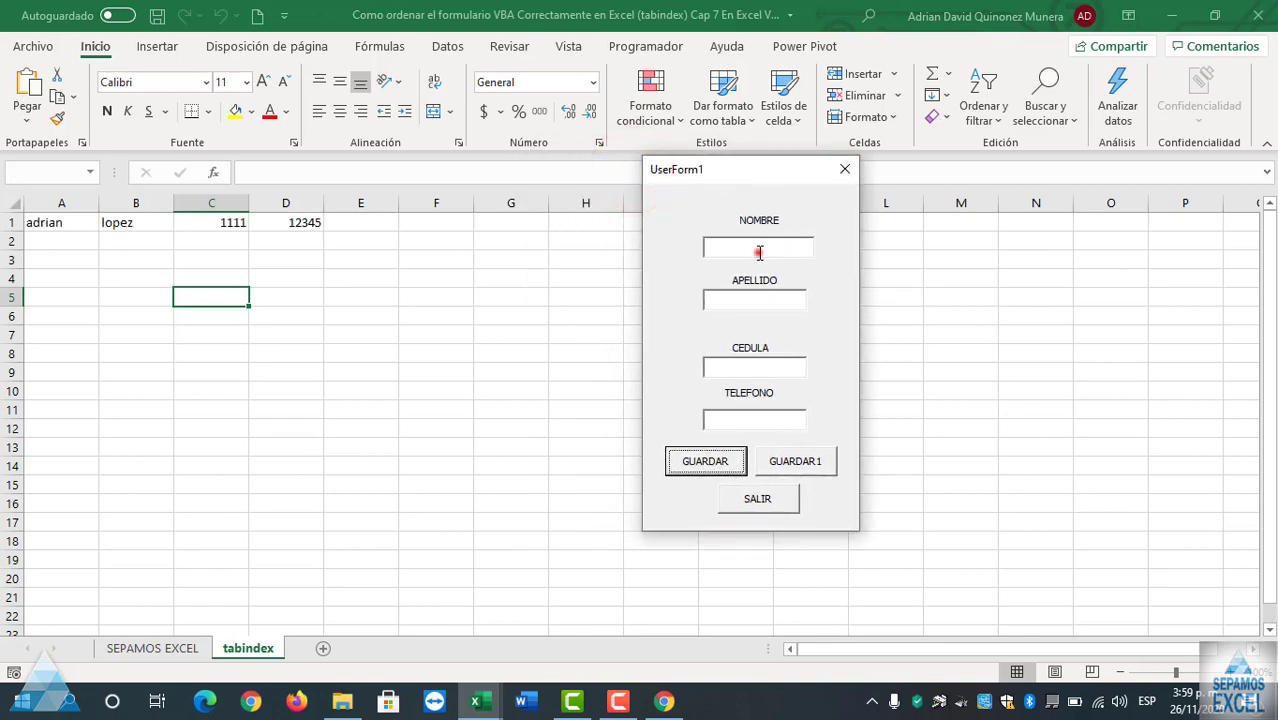
pyautogui.write('1111')
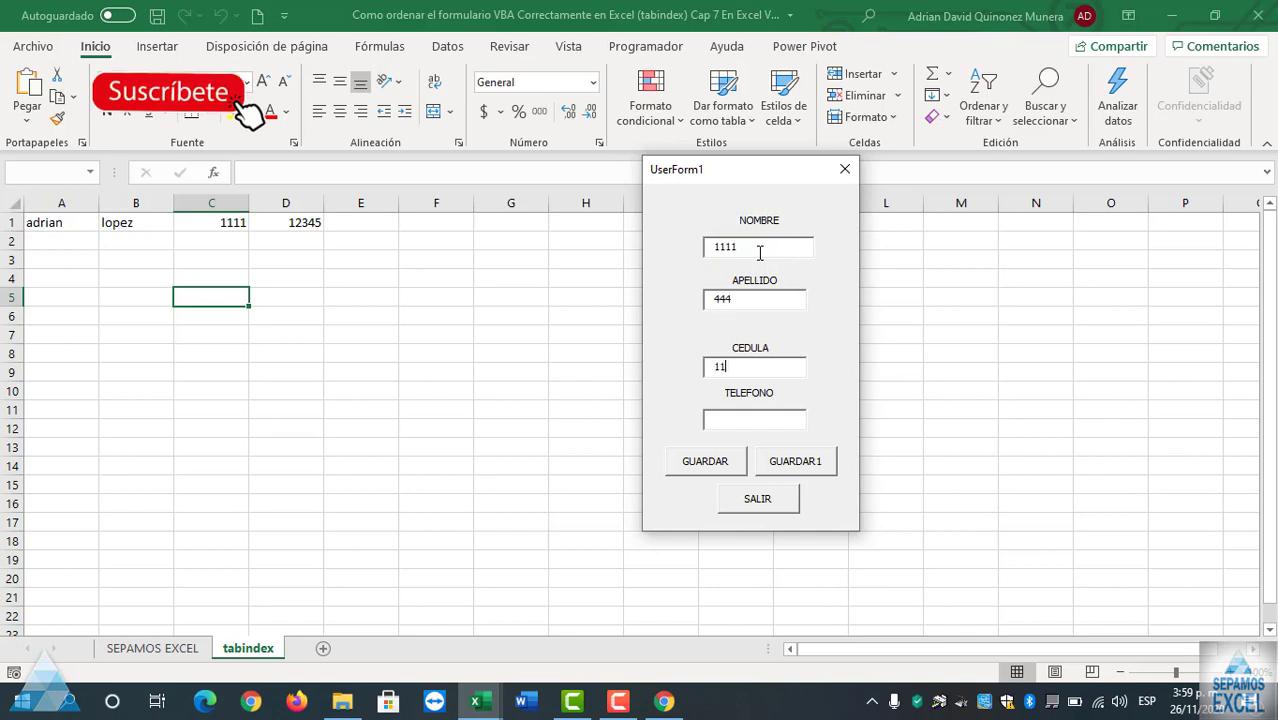
pyautogui.press('Tab')
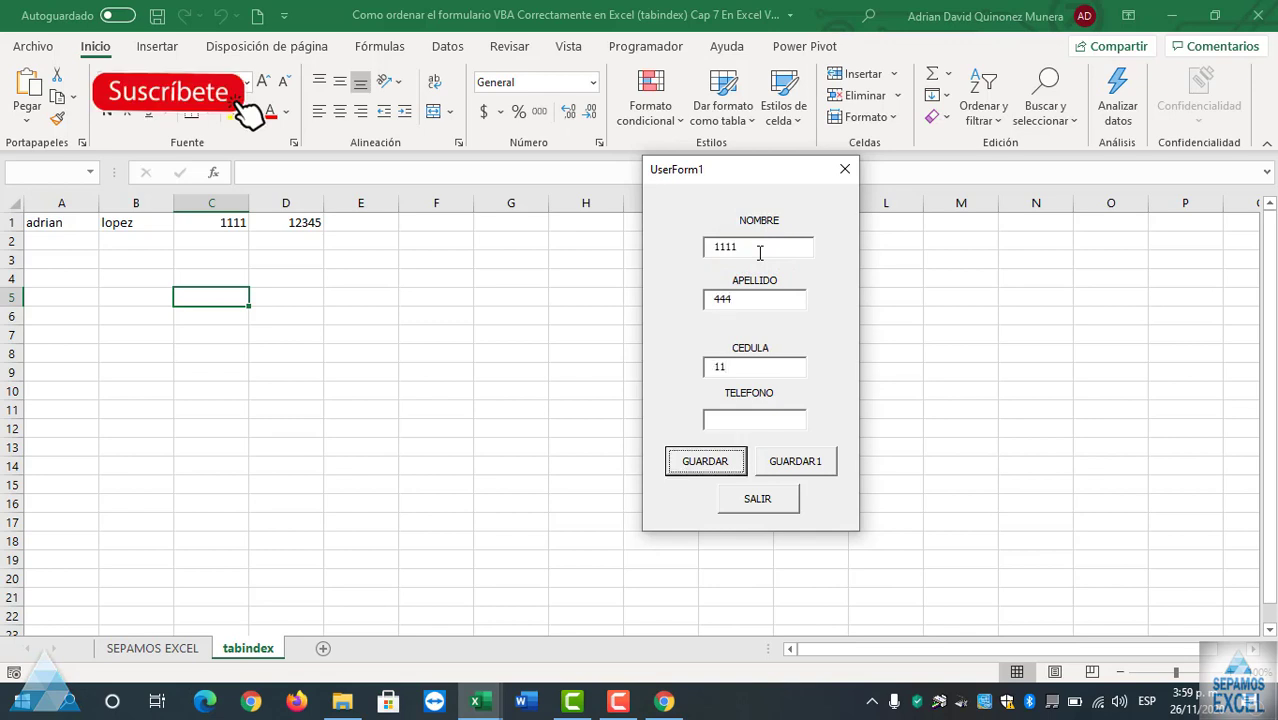
pyautogui.press('Tab')
pyautogui.press('Tab')
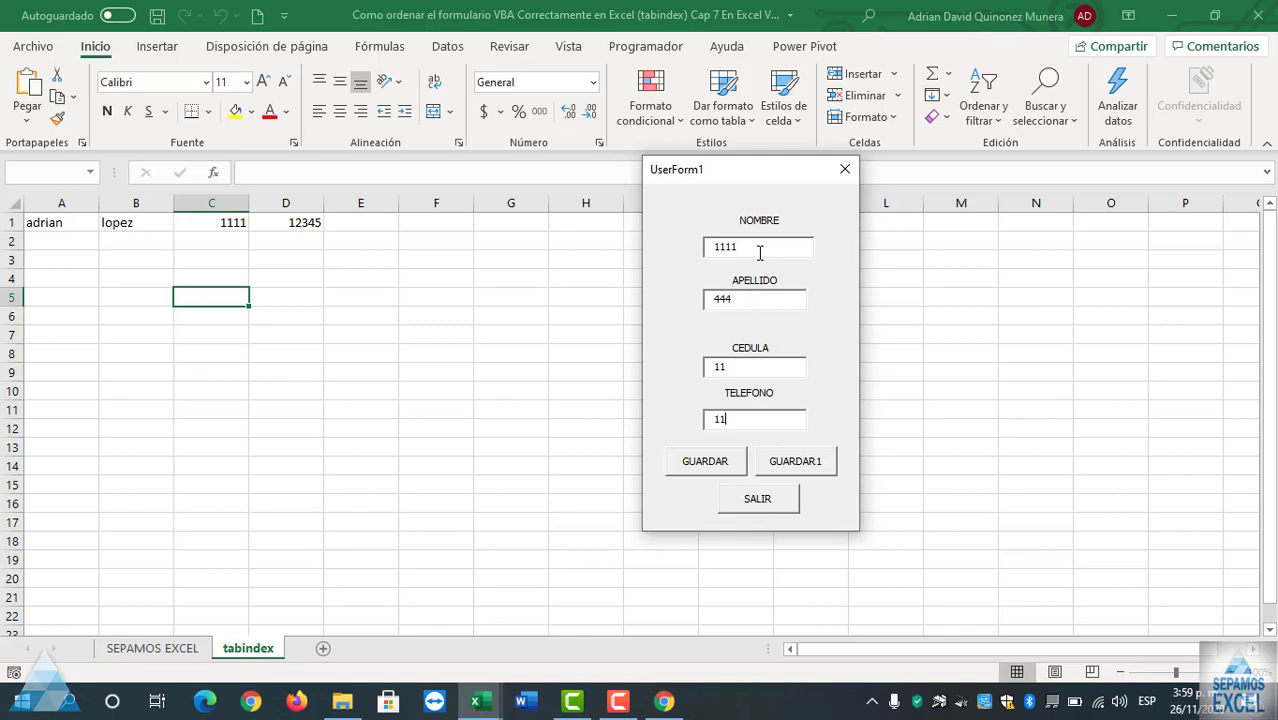
pyautogui.write('11')
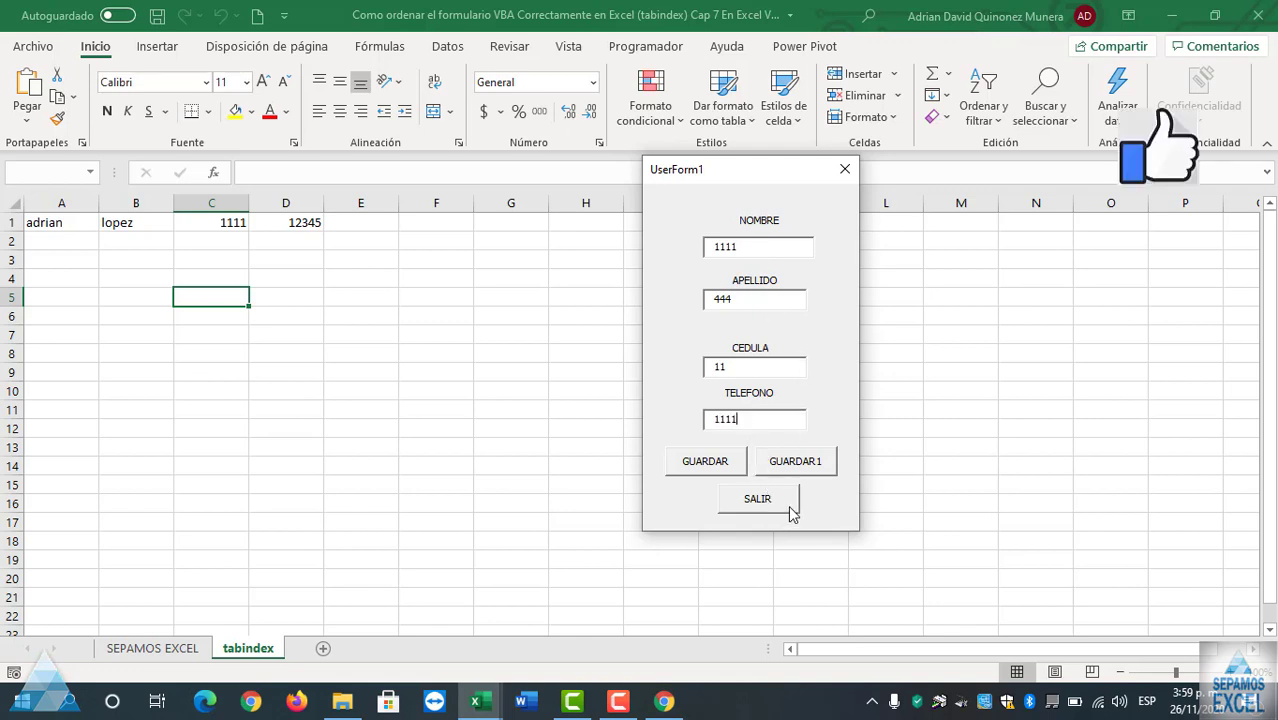
pyautogui.click(790, 508)
# - Run UserForm2 (BASE DE DATOS), Tab through its fields, AGREGAR, SALIR and combo boxes, then close it
pyautogui.doubleClick(122, 240)
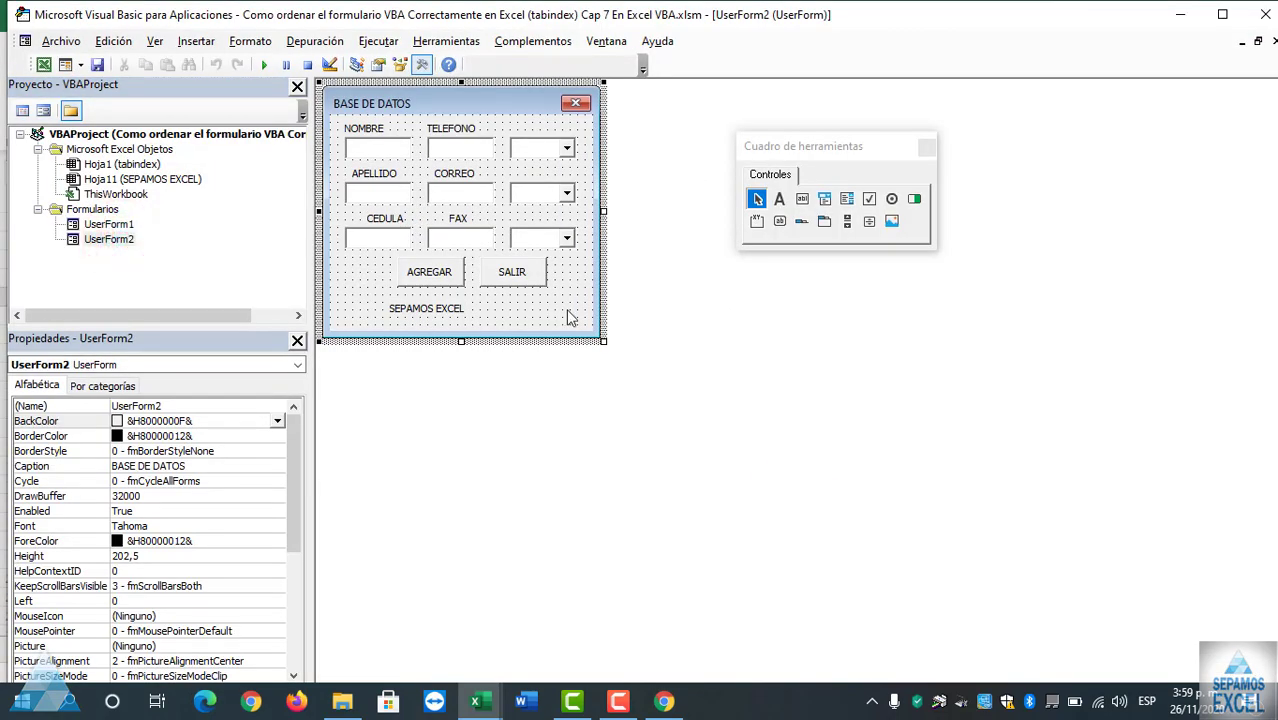
pyautogui.press('F5')
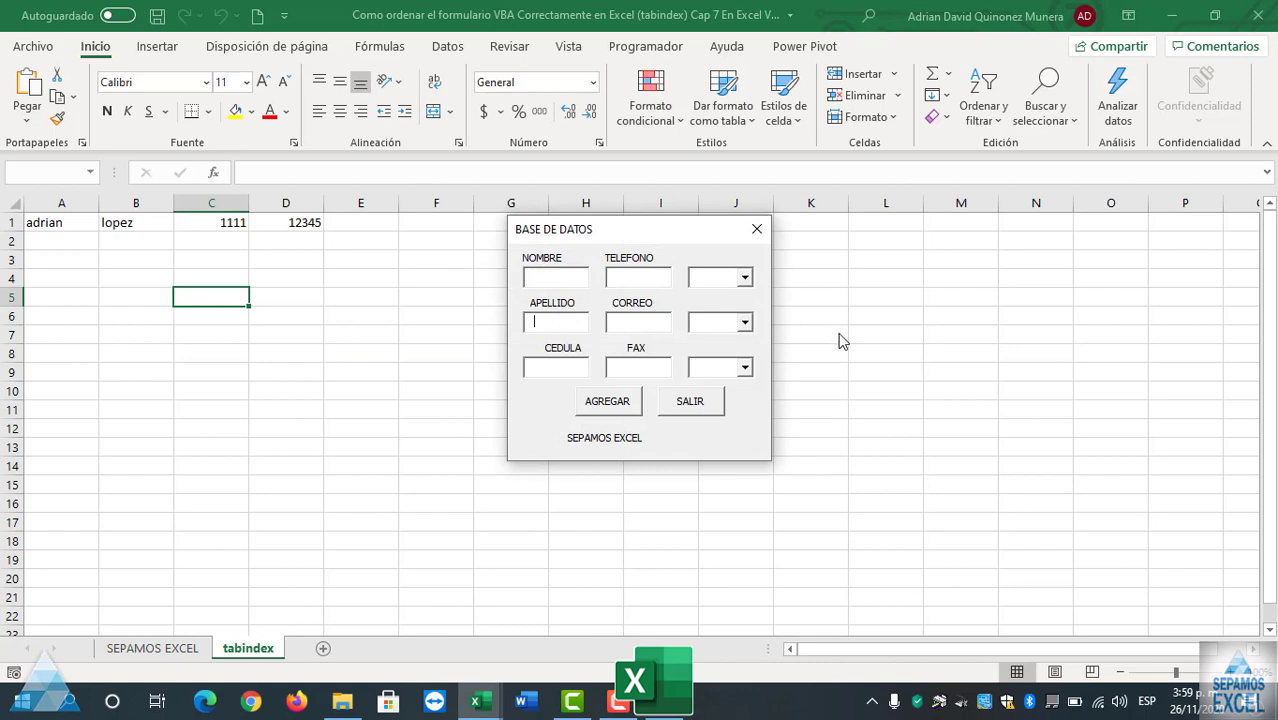
pyautogui.press('Tab')
pyautogui.press('Tab')
pyautogui.press('Tab')
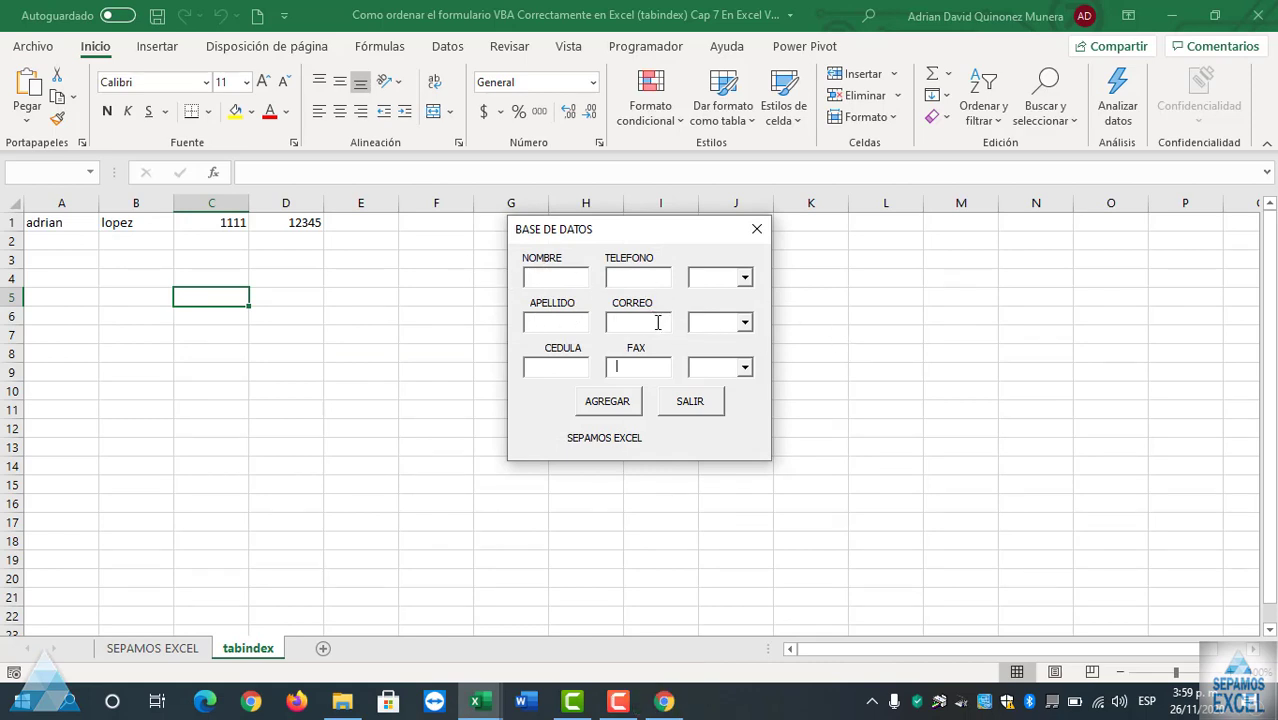
pyautogui.press('Tab')
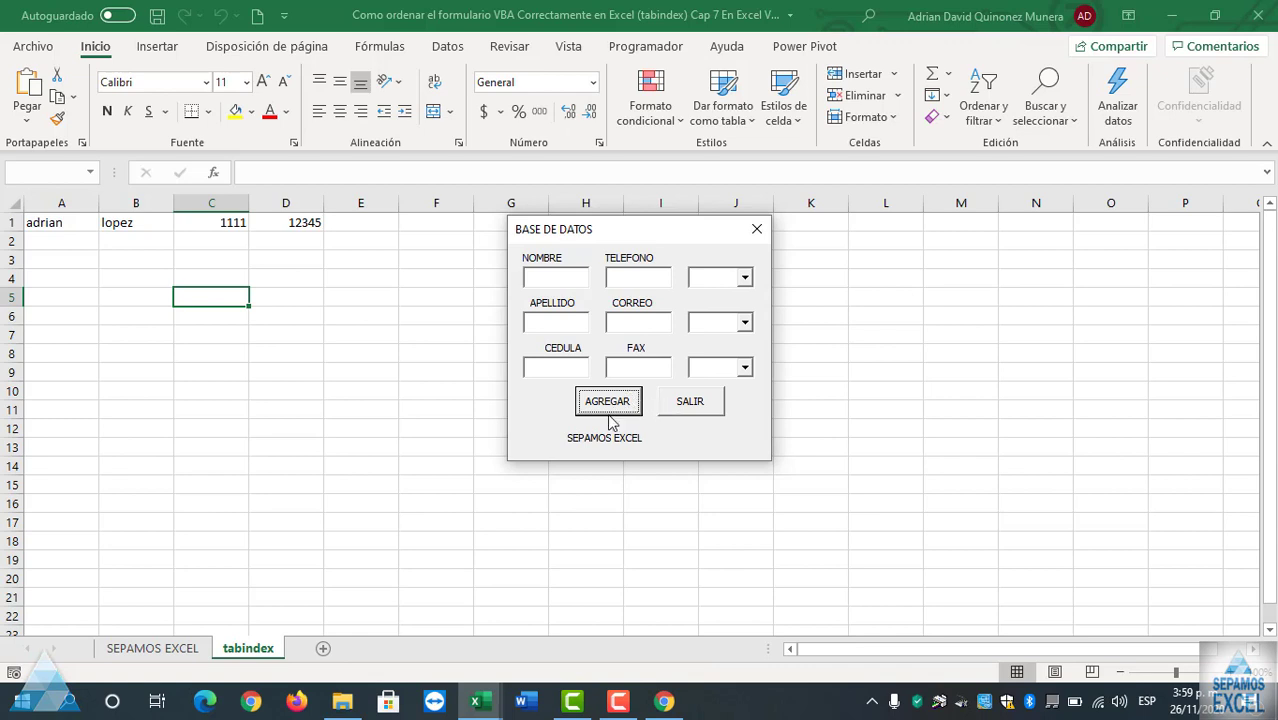
pyautogui.press('Tab')
pyautogui.press('Tab')
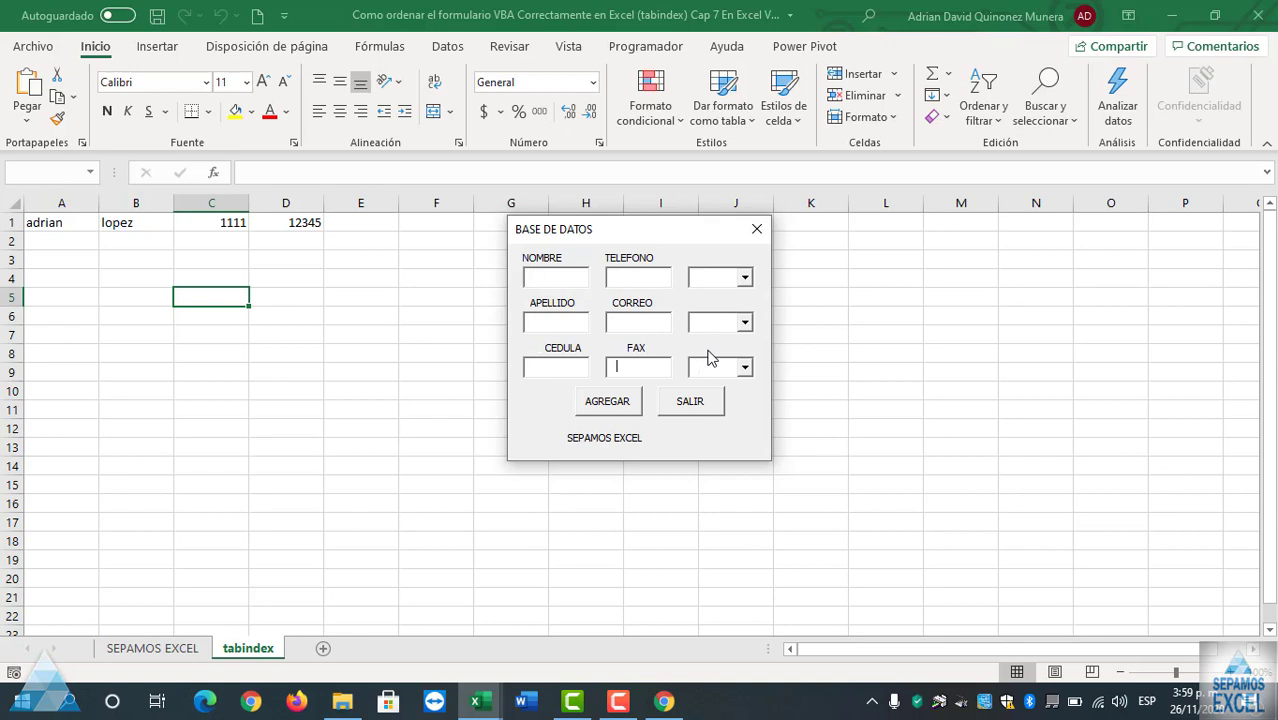
pyautogui.press('Tab')
pyautogui.press('Tab')
pyautogui.press('Tab')
pyautogui.click(759, 240)
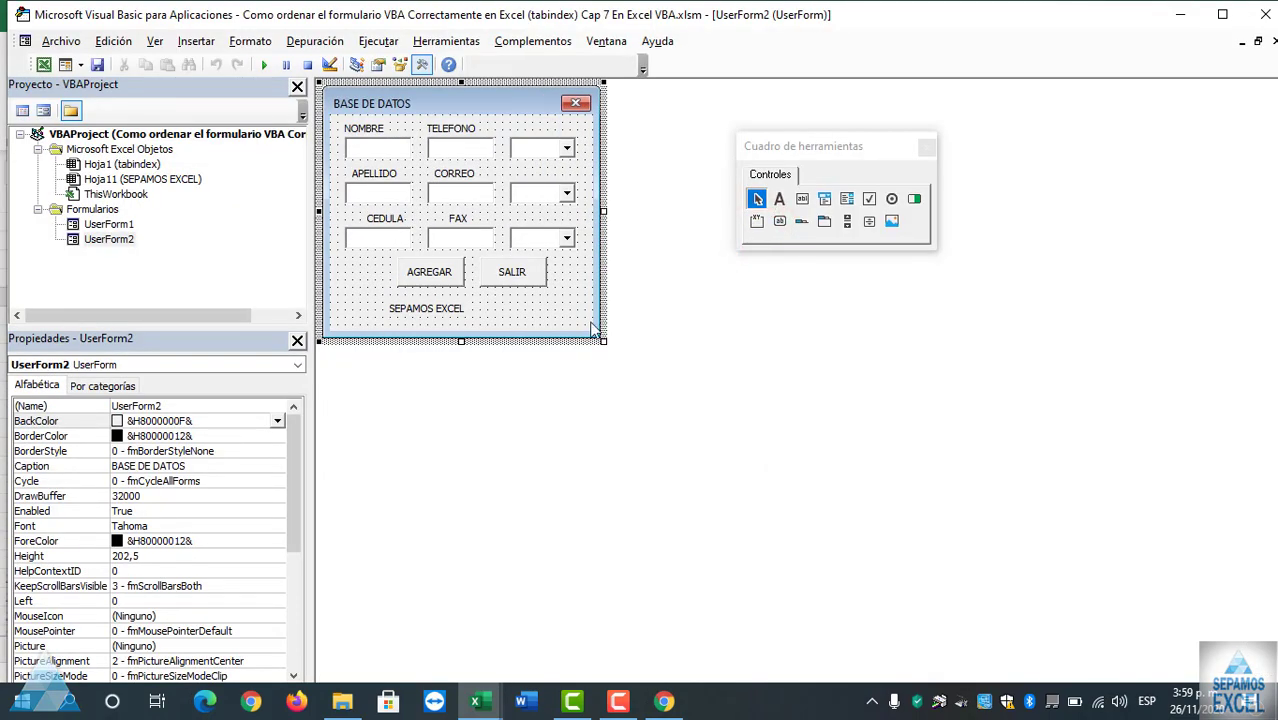
# - Reopen UserForm1 in the designer and check the NOMBRE text box's TabIndex
pyautogui.click(487, 309)
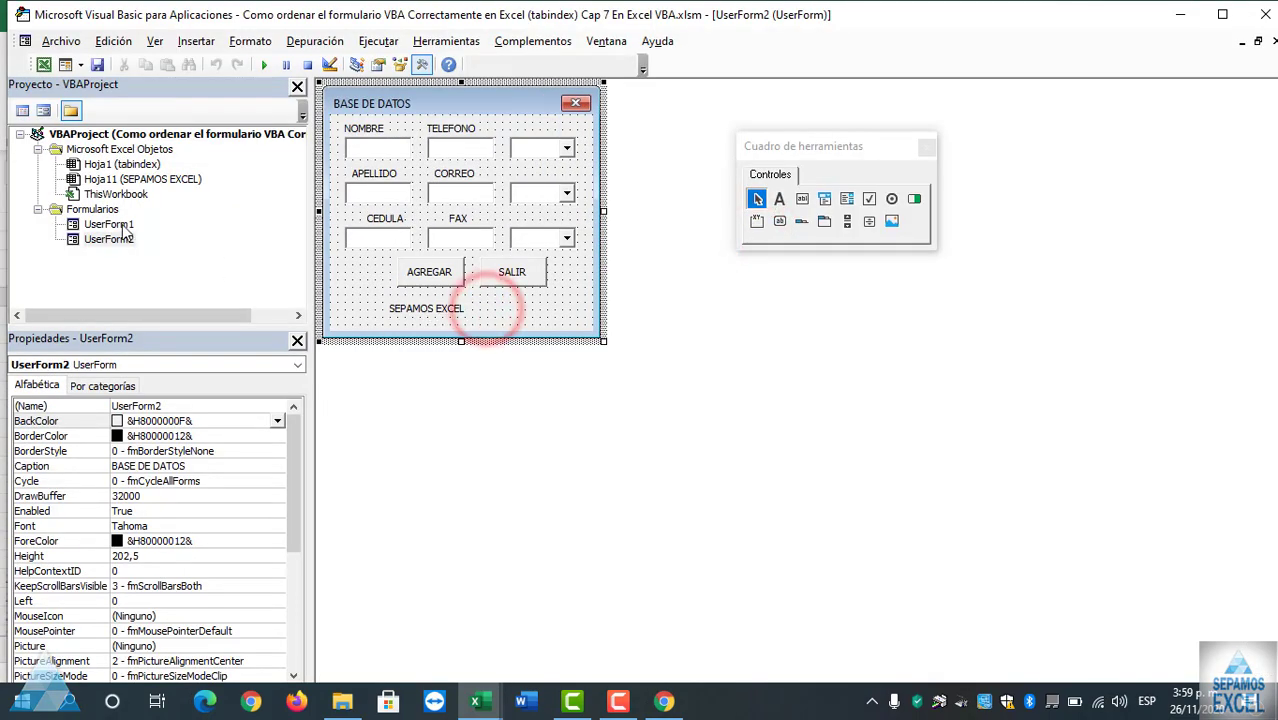
pyautogui.doubleClick(108, 224)
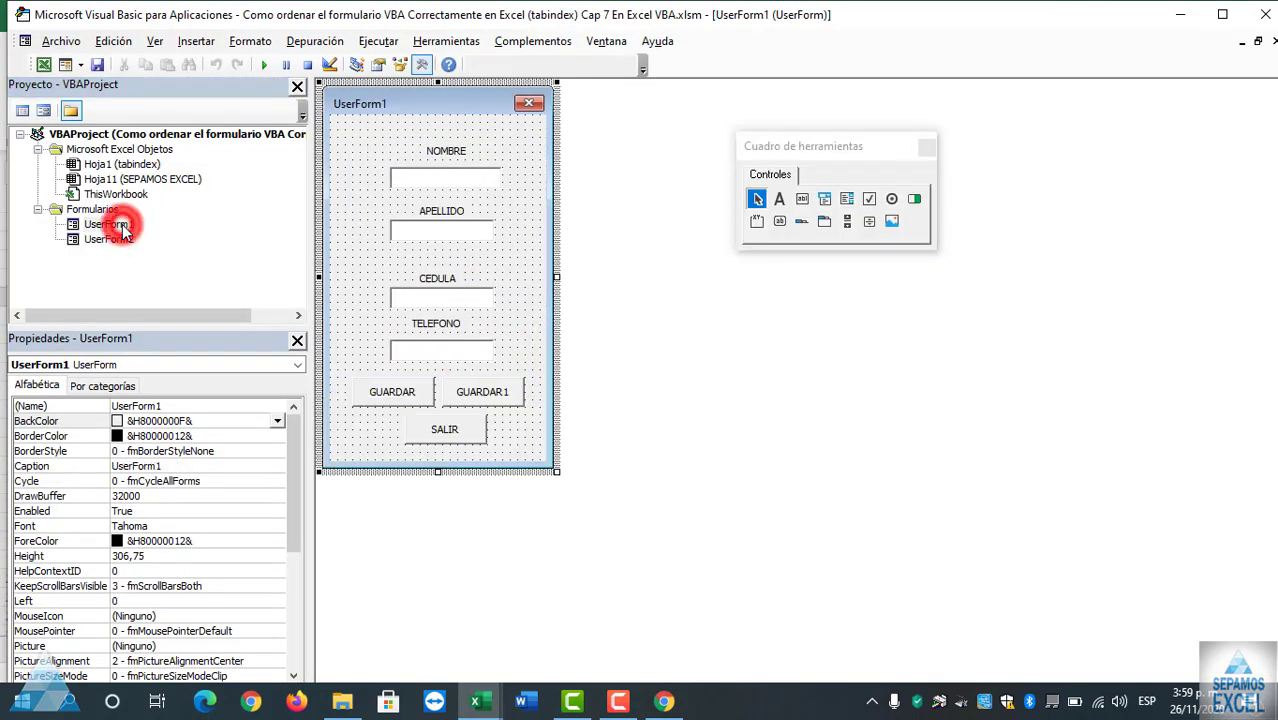
pyautogui.click(521, 209)
pyautogui.click(442, 178)
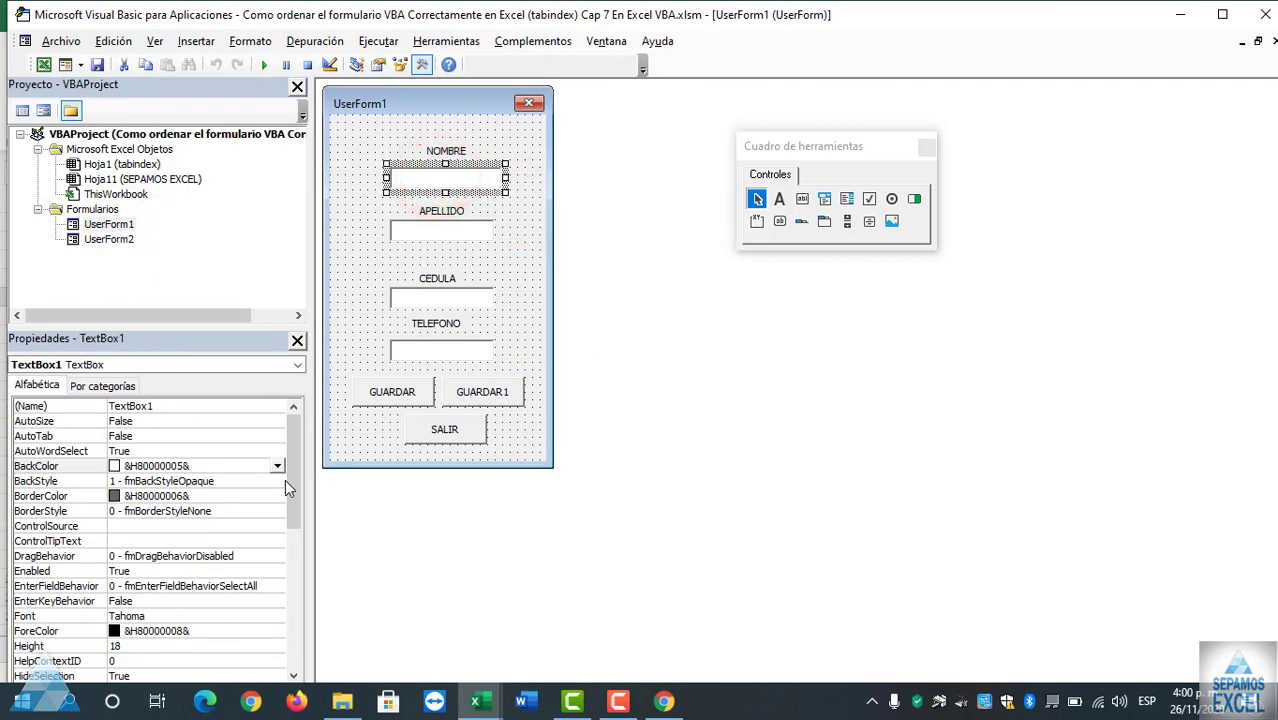
pyautogui.moveTo(295, 468); pyautogui.dragTo(295, 614)
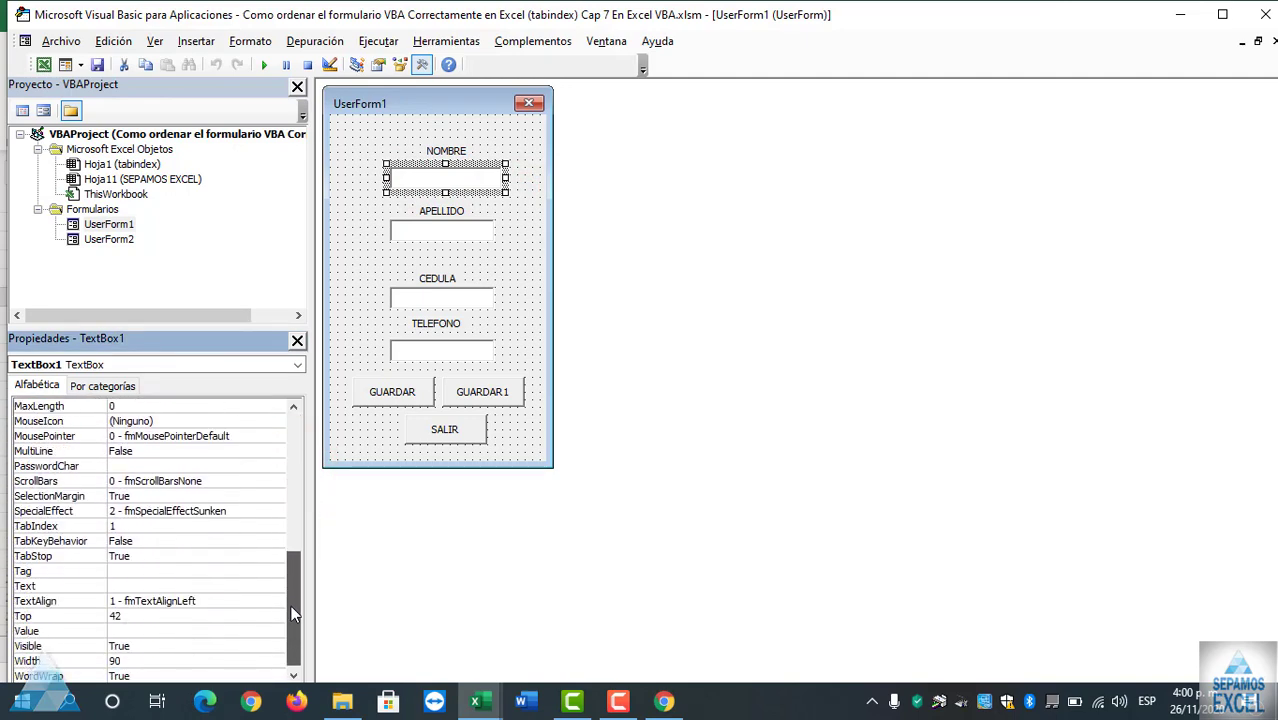
pyautogui.click(70, 527)
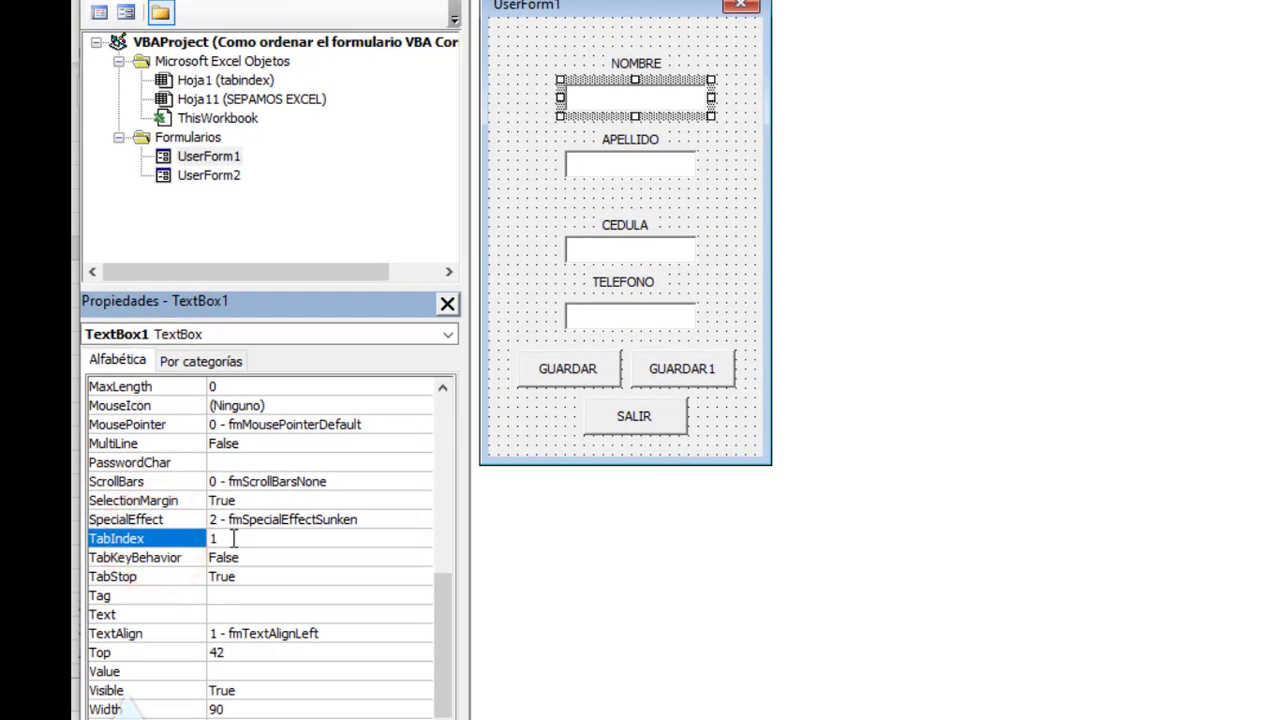
# - Check the TabIndex values of APELLIDO, CEDULA, TELEFONO and the GUARDAR button
pyautogui.click(630, 164)
pyautogui.moveTo(439, 573); pyautogui.dragTo(442, 650)
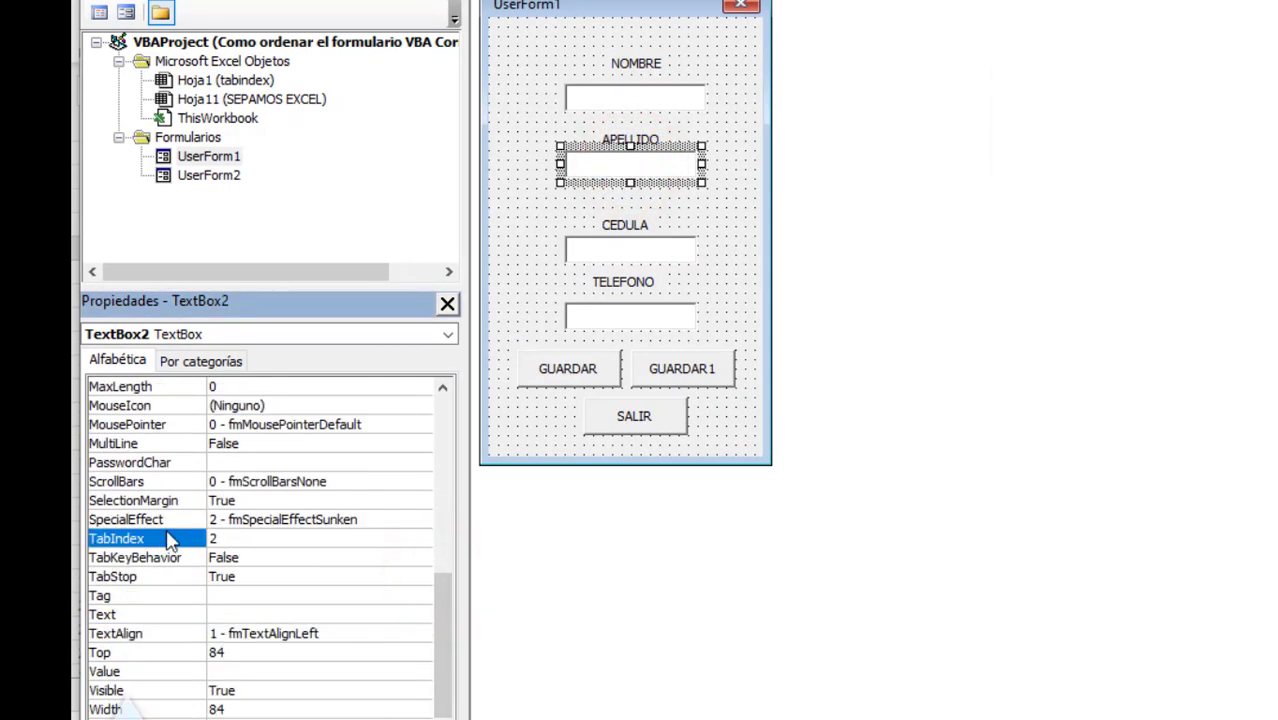
pyautogui.click(585, 252)
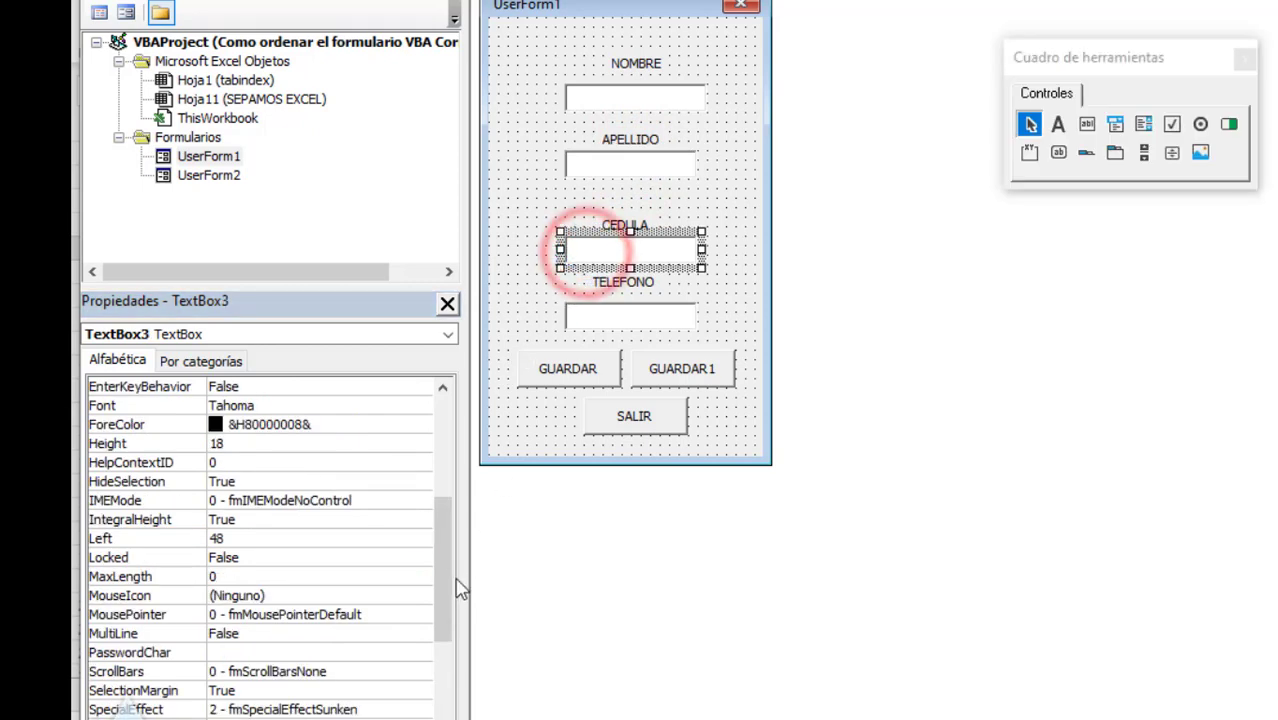
pyautogui.moveTo(448, 560); pyautogui.dragTo(448, 610)
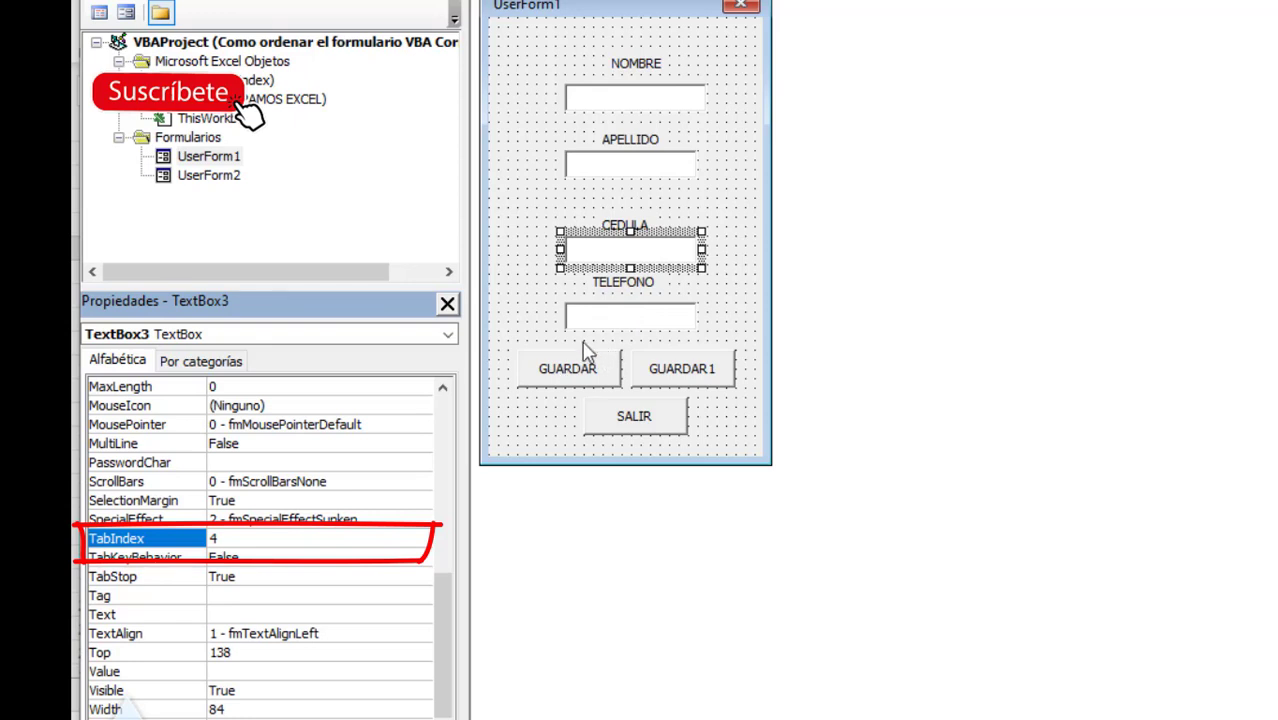
pyautogui.click(601, 317)
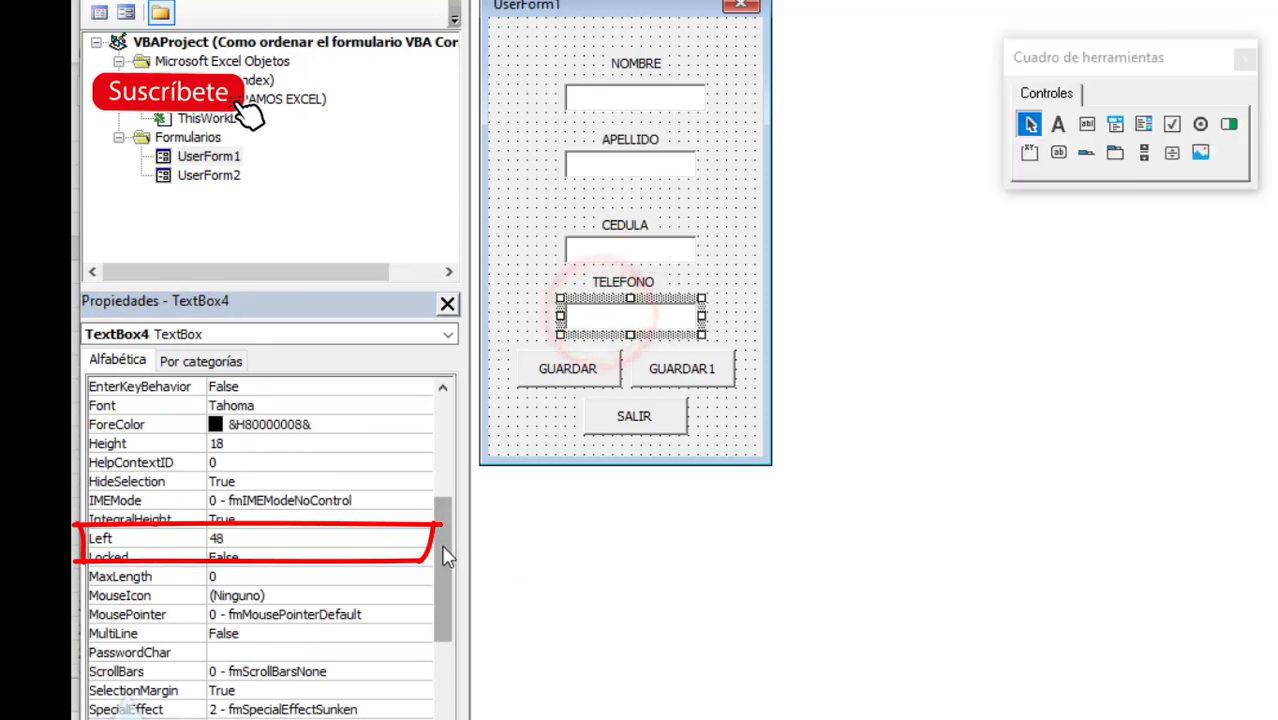
pyautogui.moveTo(445, 556); pyautogui.dragTo(445, 606)
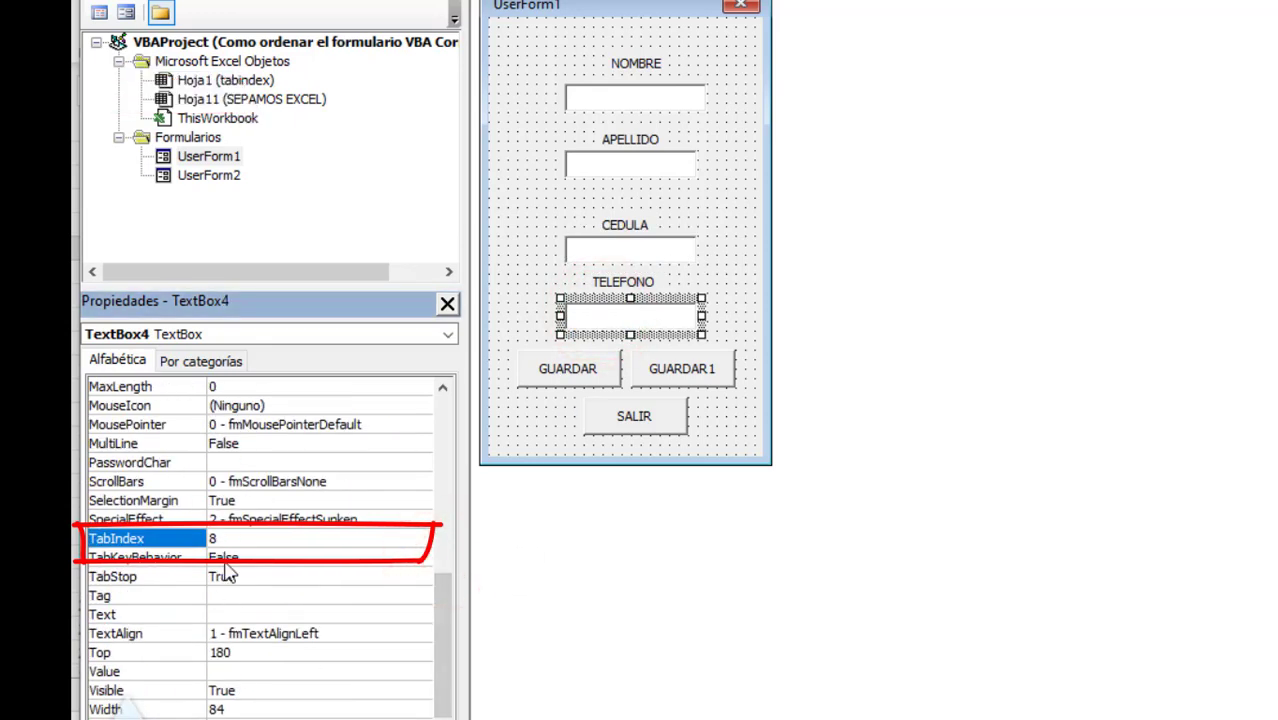
pyautogui.click(567, 370)
pyautogui.moveTo(442, 530); pyautogui.dragTo(442, 570)
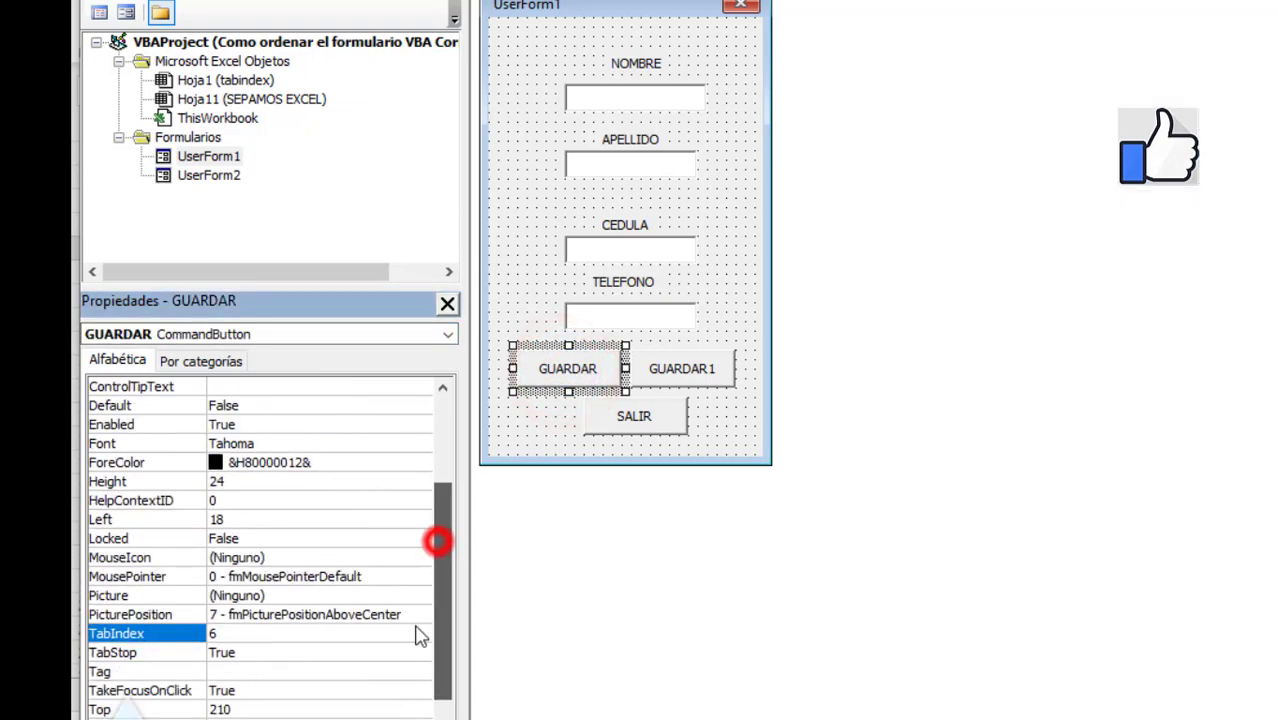
# - Recheck TabIndex on CEDULA, GUARDAR, SALIR, GUARDAR1, TELEFONO and NOMBRE
pyautogui.click(607, 250)
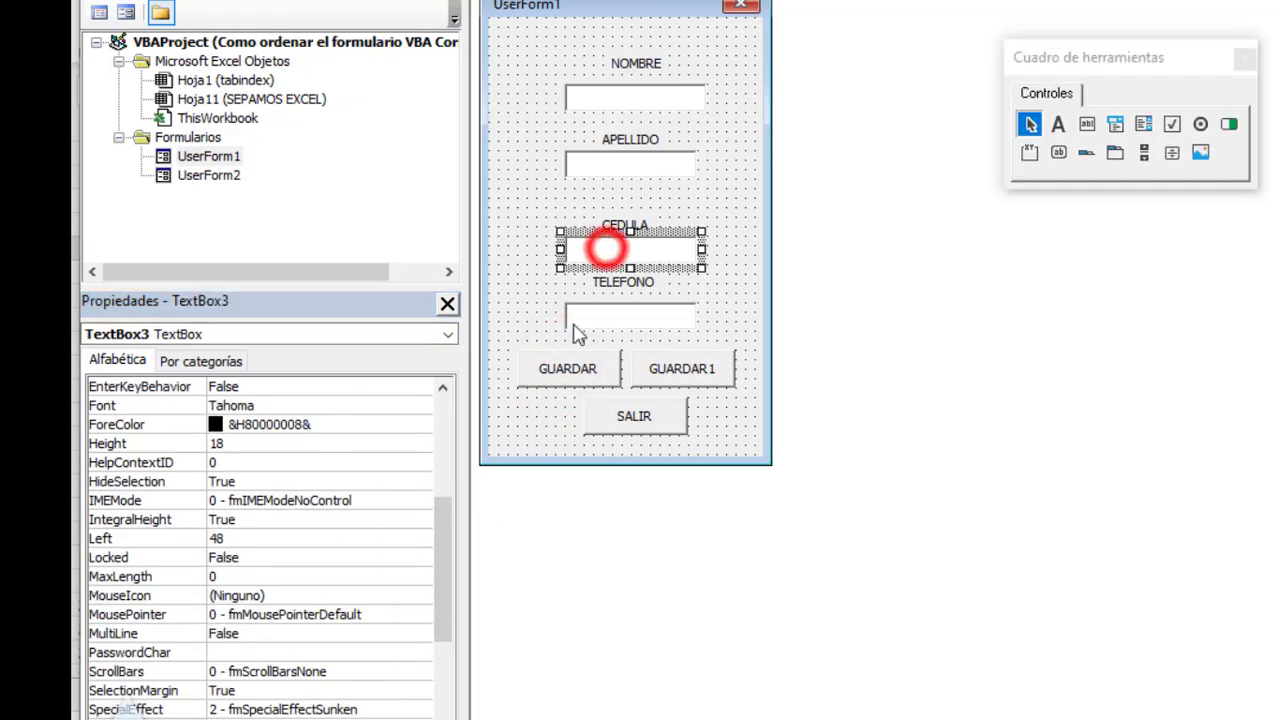
pyautogui.moveTo(440, 560); pyautogui.dragTo(442, 600)
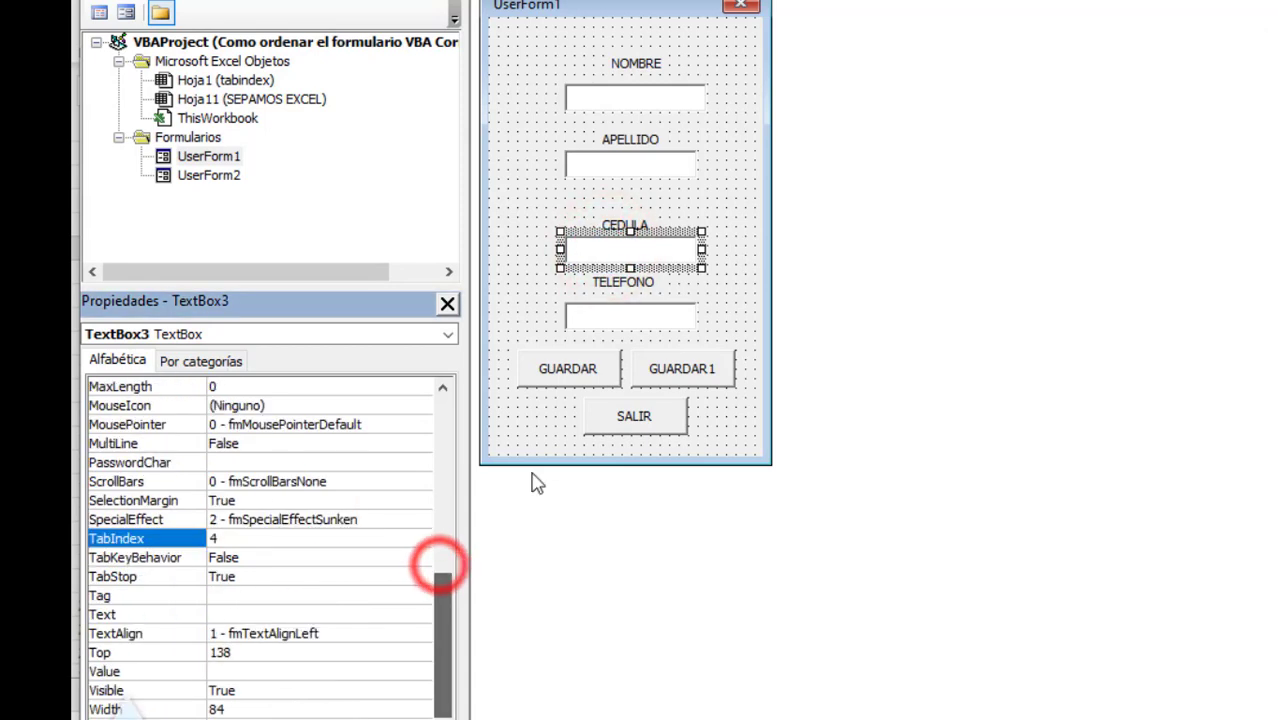
pyautogui.click(567, 370)
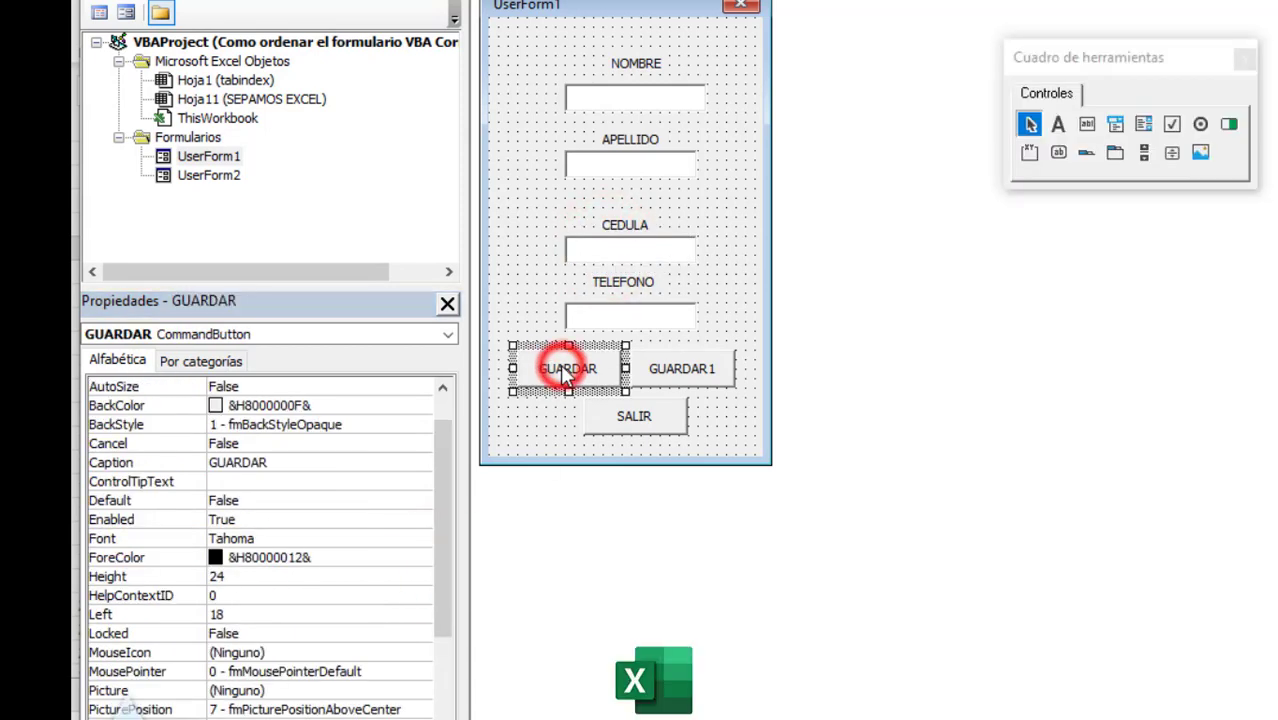
pyautogui.click(597, 420)
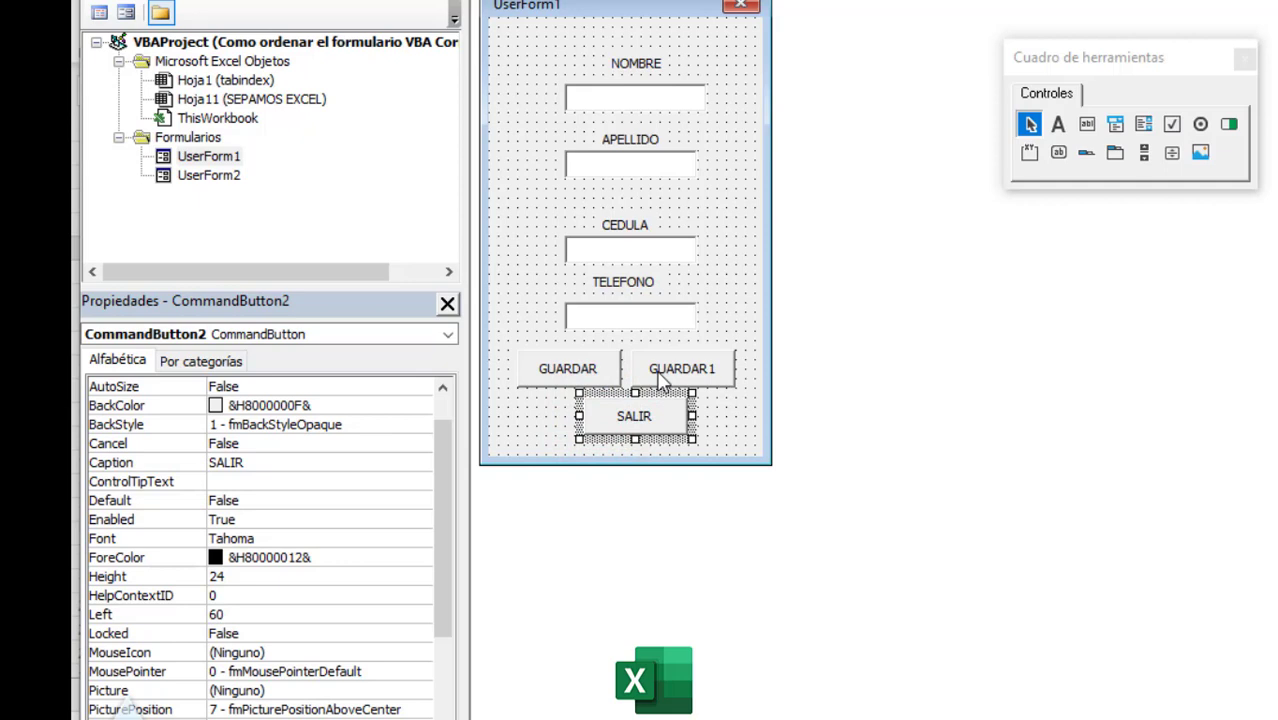
pyautogui.click(660, 378)
pyautogui.click(636, 322)
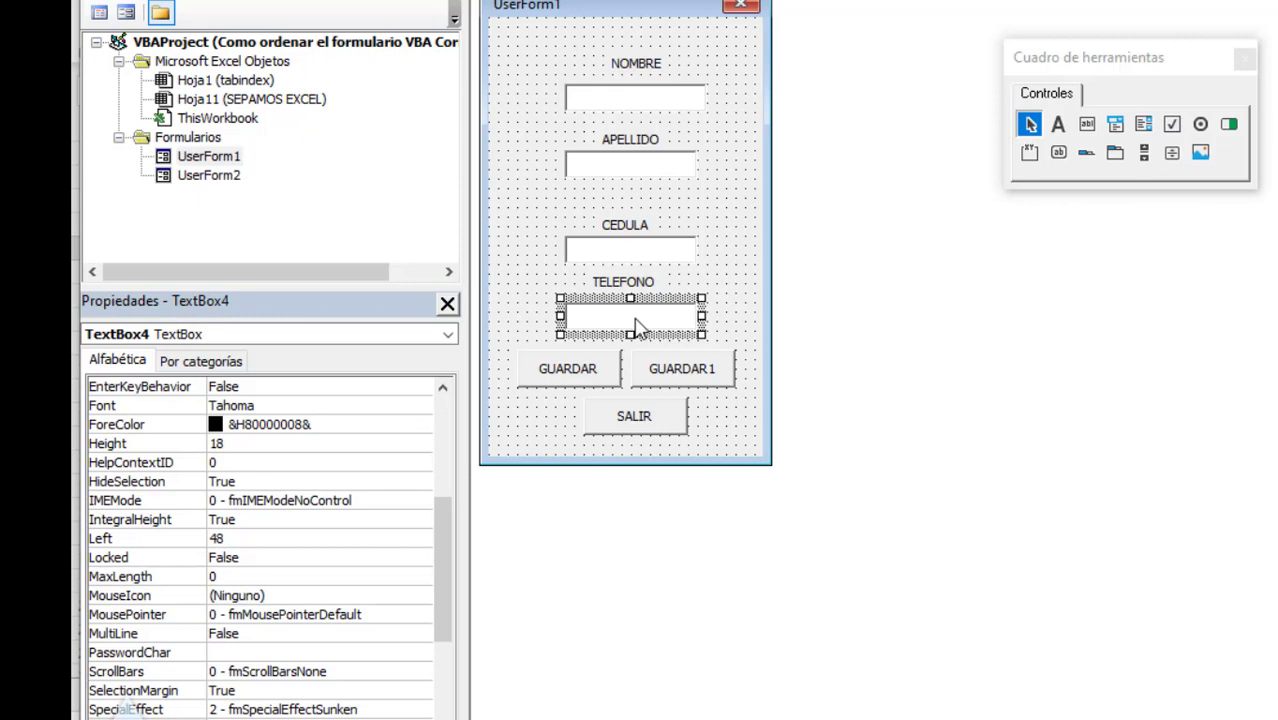
pyautogui.moveTo(442, 544); pyautogui.dragTo(420, 668)
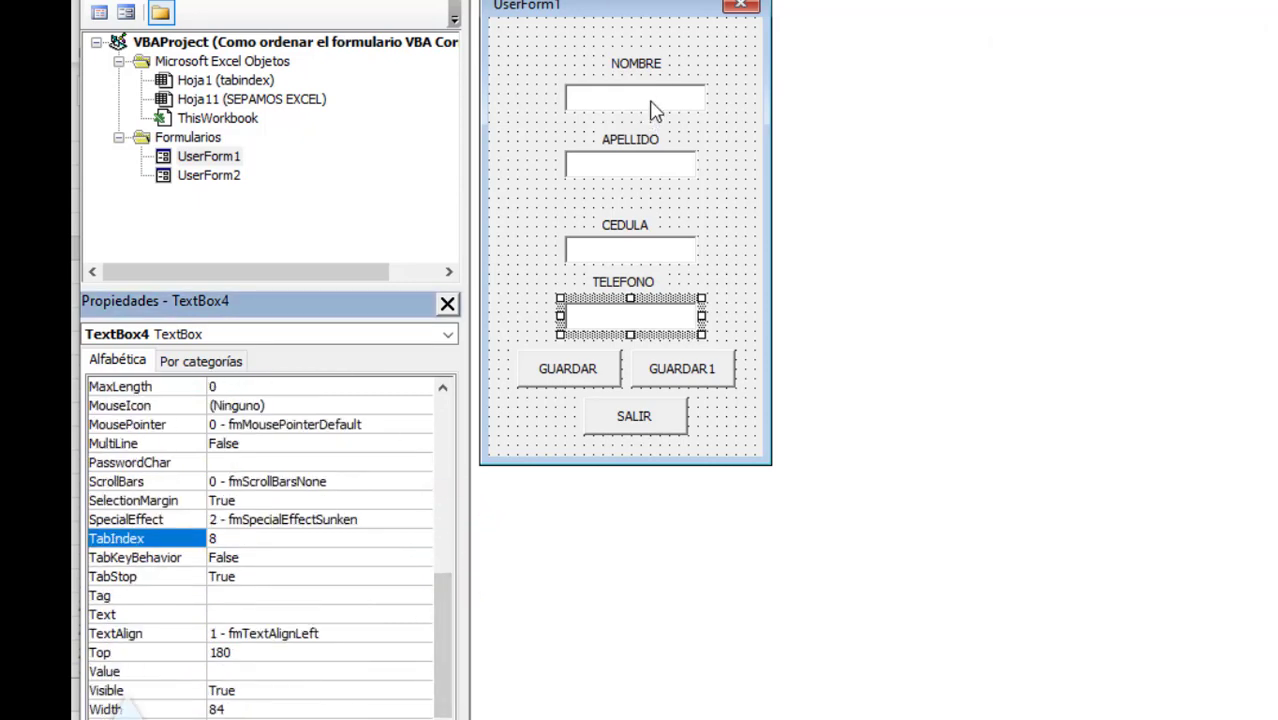
pyautogui.click(649, 105)
pyautogui.moveTo(442, 548); pyautogui.dragTo(442, 626)
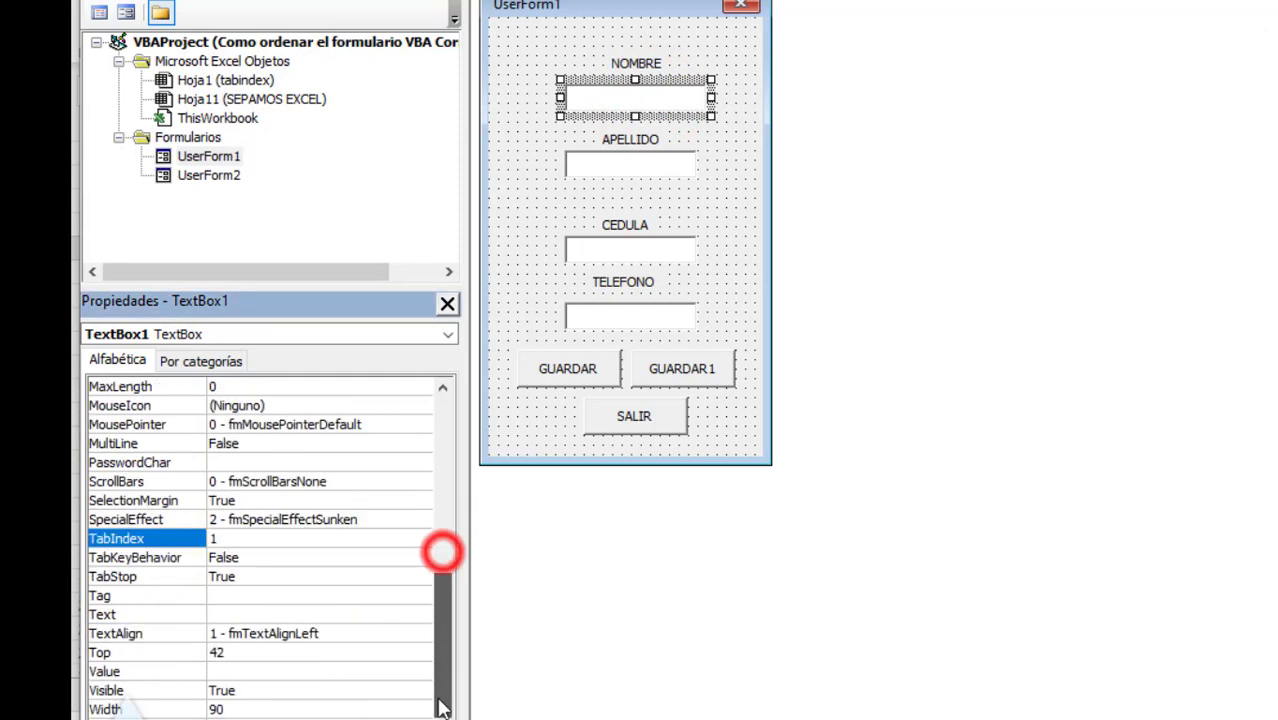
# - Change CEDULA's TabIndex from 4 to 3 and TELEFONO's from 8 to 4
pyautogui.click(284, 540)
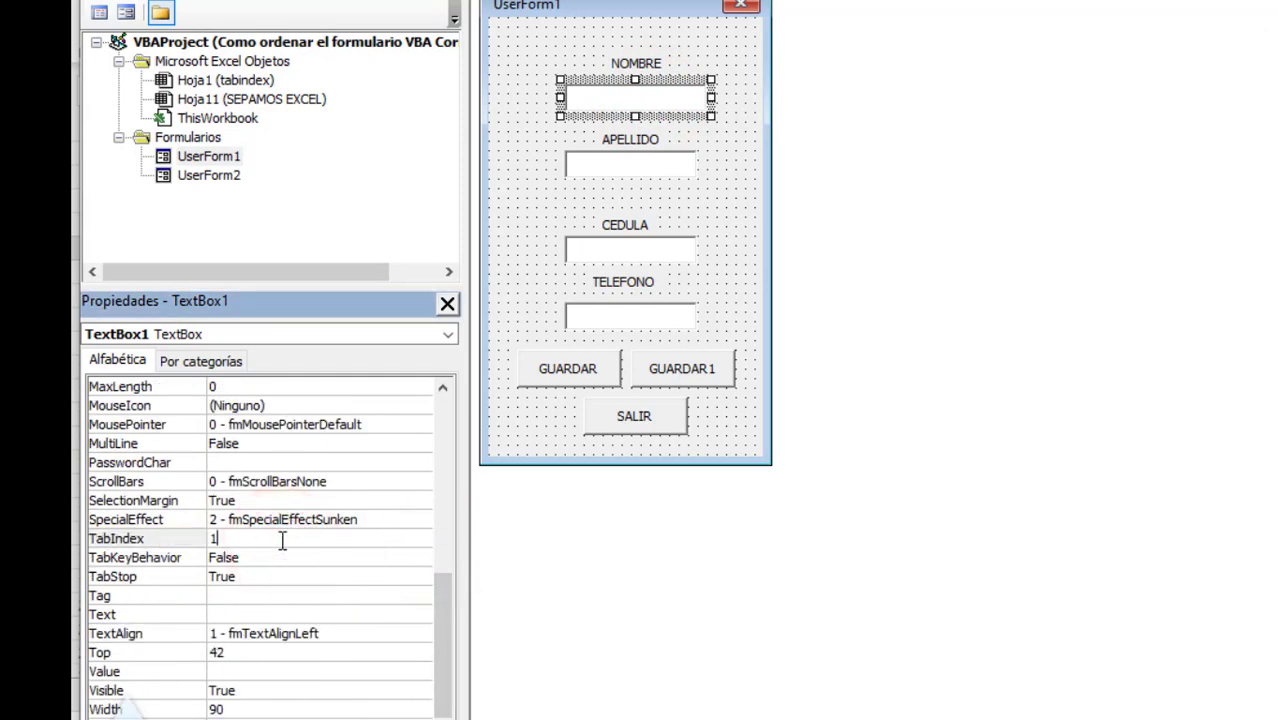
pyautogui.click(600, 167)
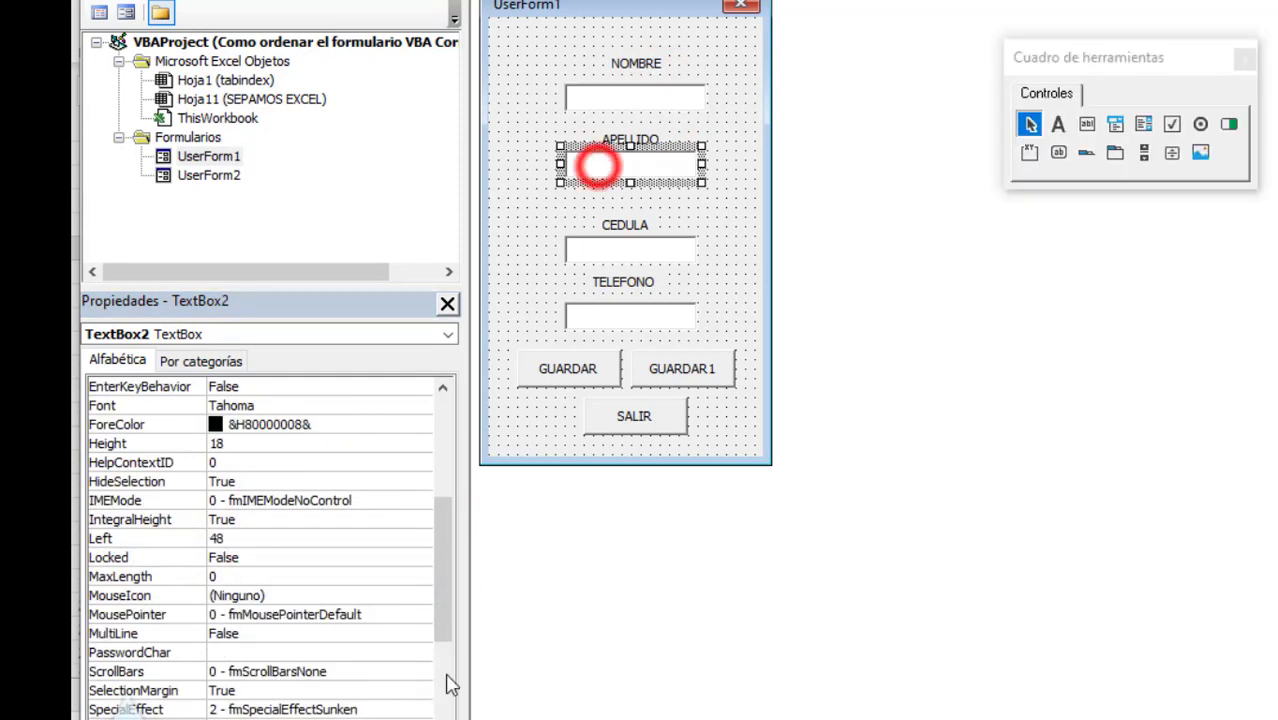
pyautogui.moveTo(447, 617); pyautogui.dragTo(445, 680)
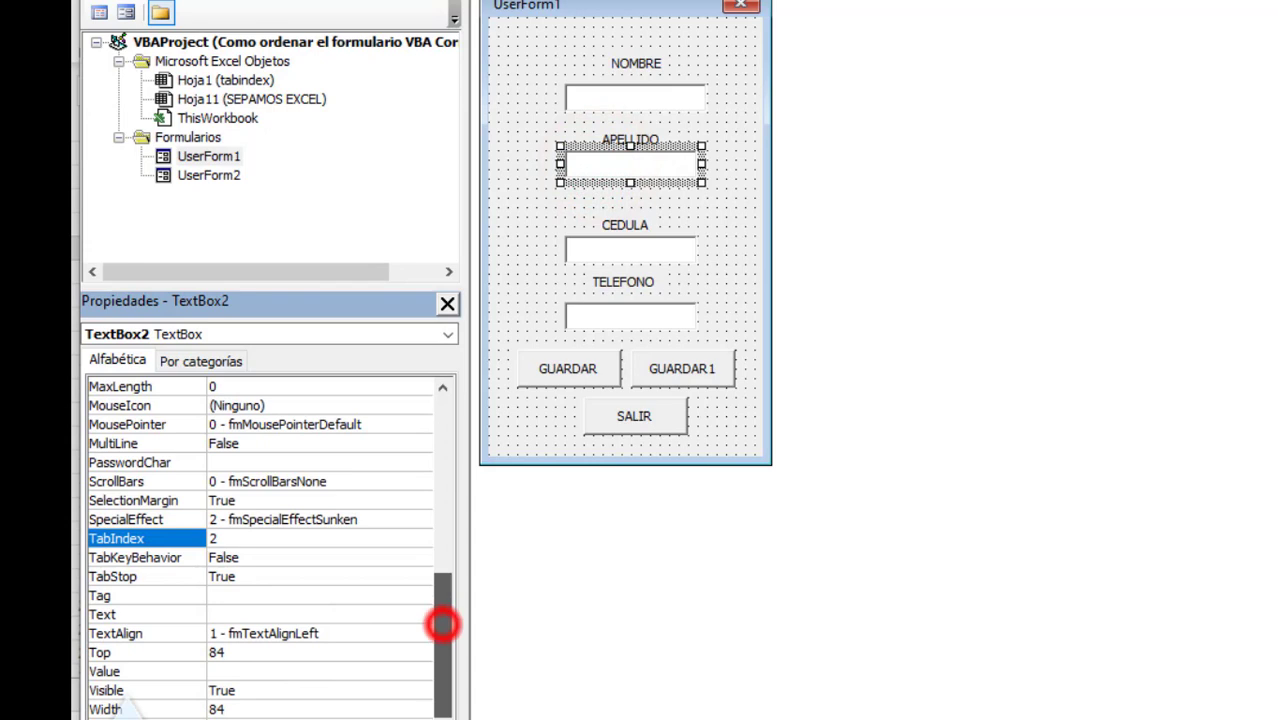
pyautogui.click(590, 251)
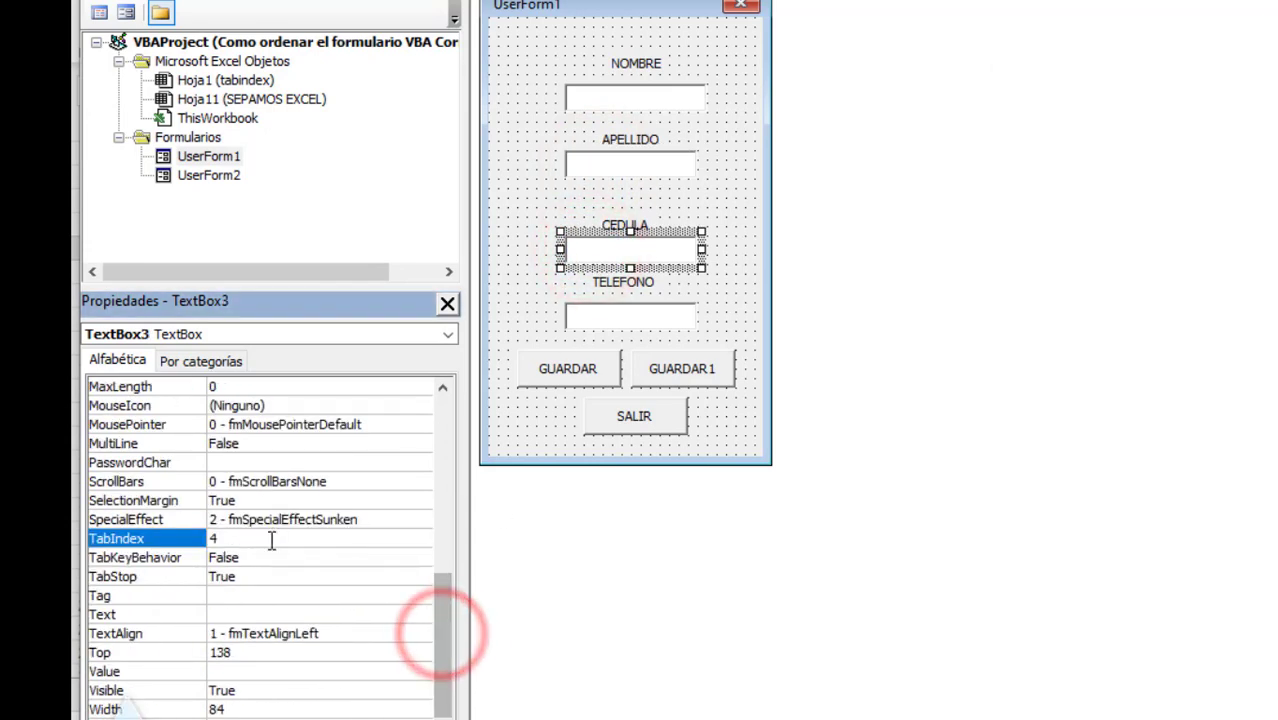
pyautogui.click(269, 538)
pyautogui.press('BackSpace')
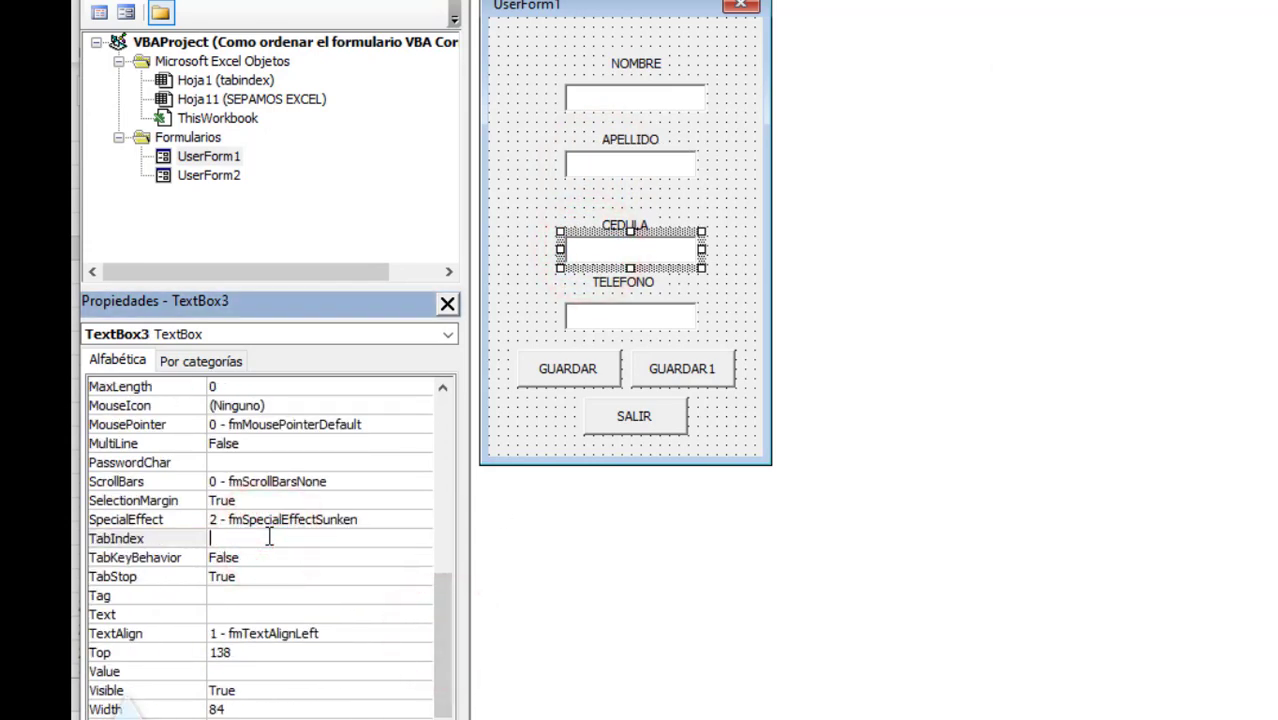
pyautogui.click(636, 320)
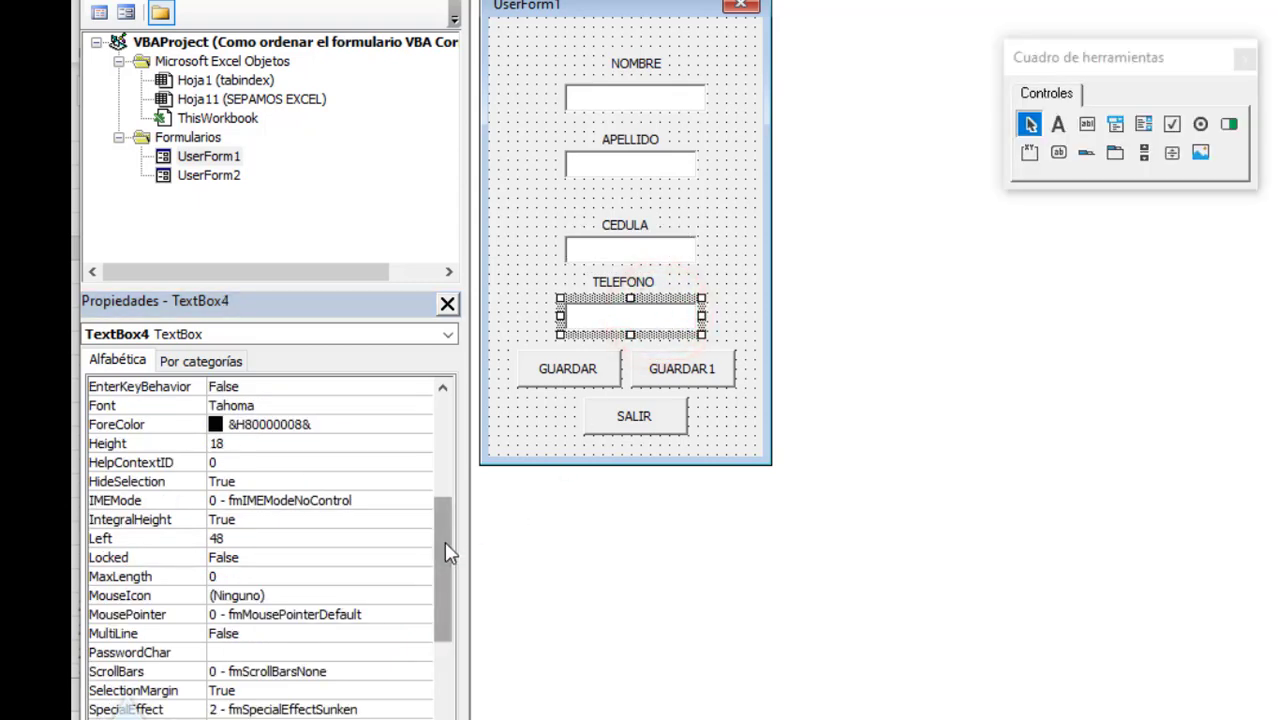
pyautogui.moveTo(443, 484); pyautogui.dragTo(443, 562)
pyautogui.click(281, 536)
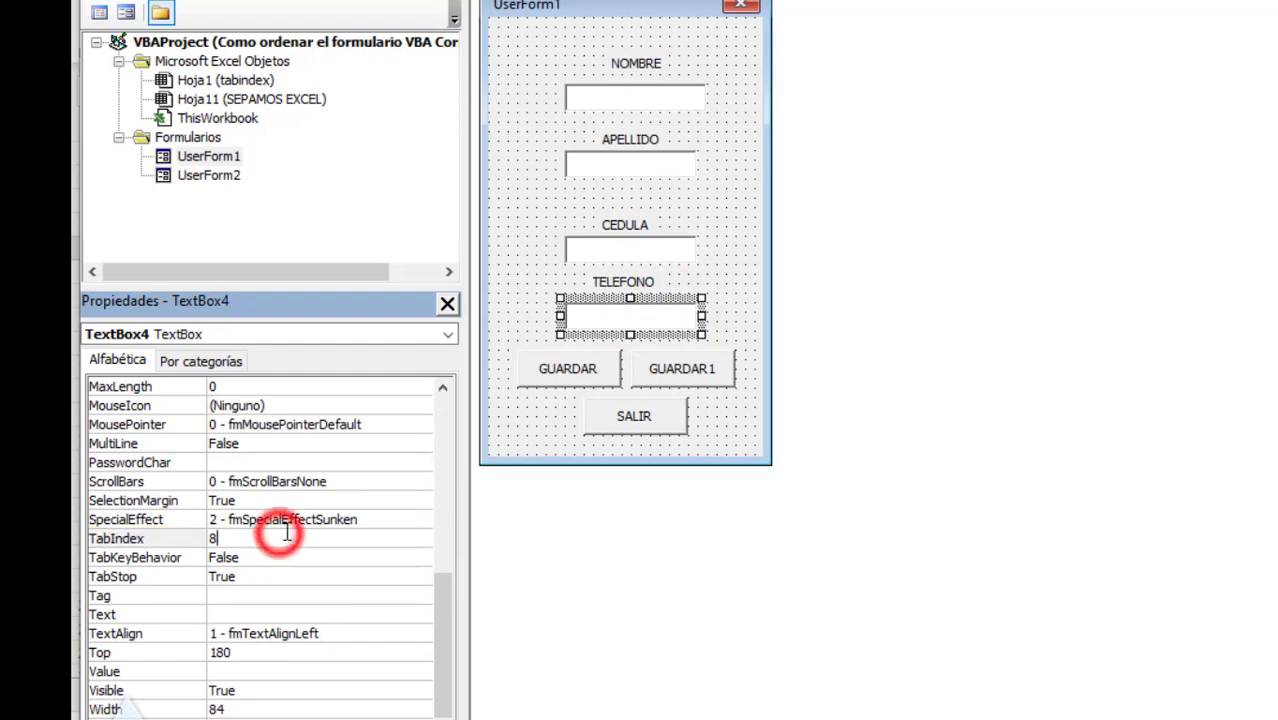
pyautogui.press('BackSpace')
pyautogui.write('4')
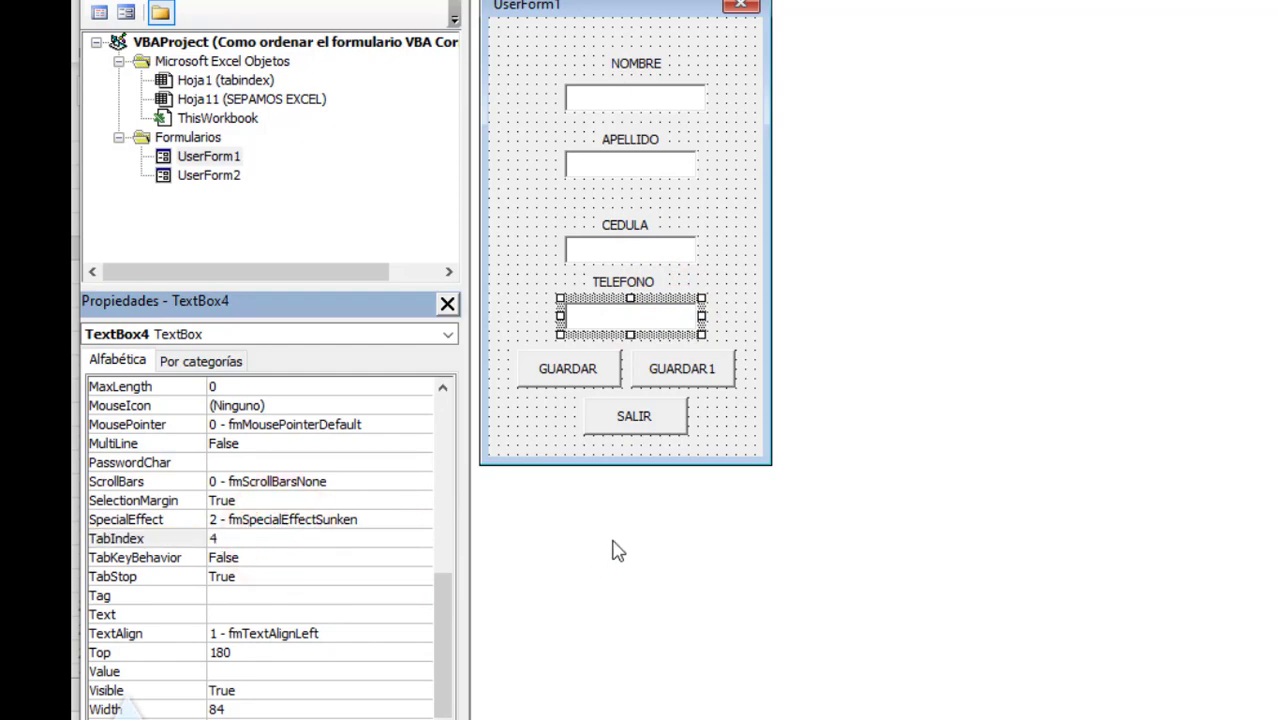
pyautogui.click(550, 440)
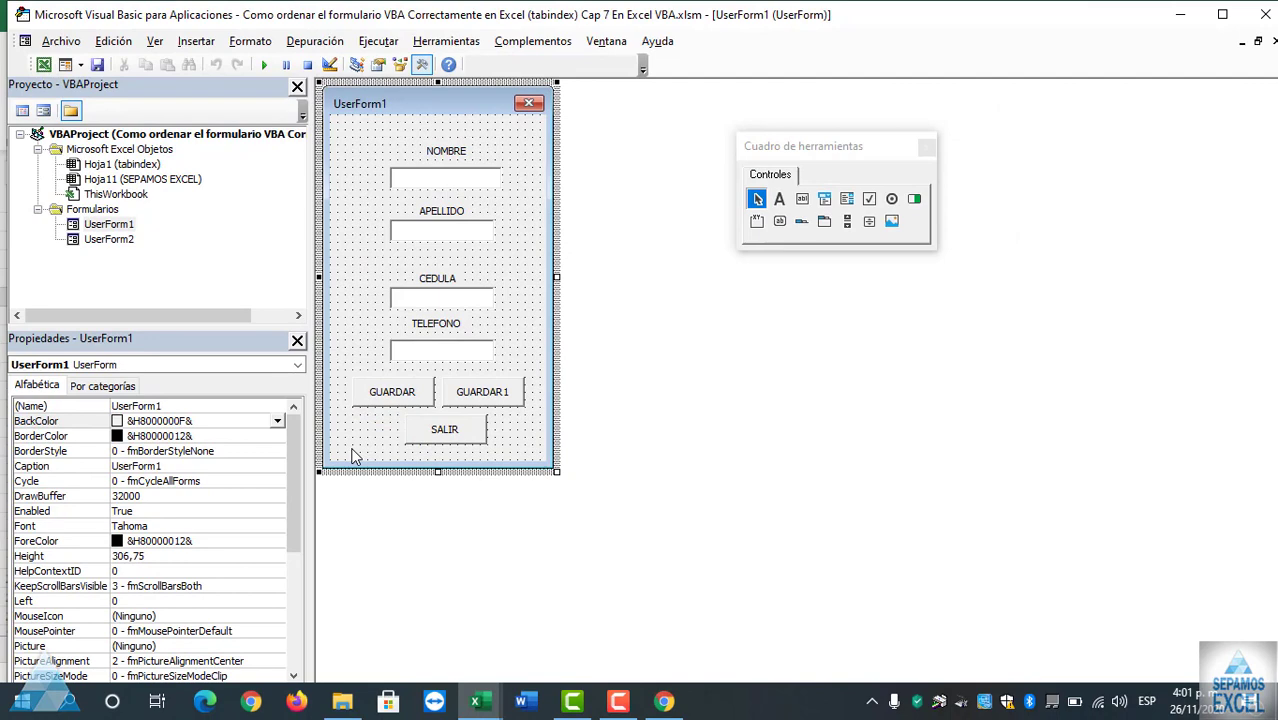
pyautogui.press('F5')
pyautogui.press('Tab')
pyautogui.press('Tab')
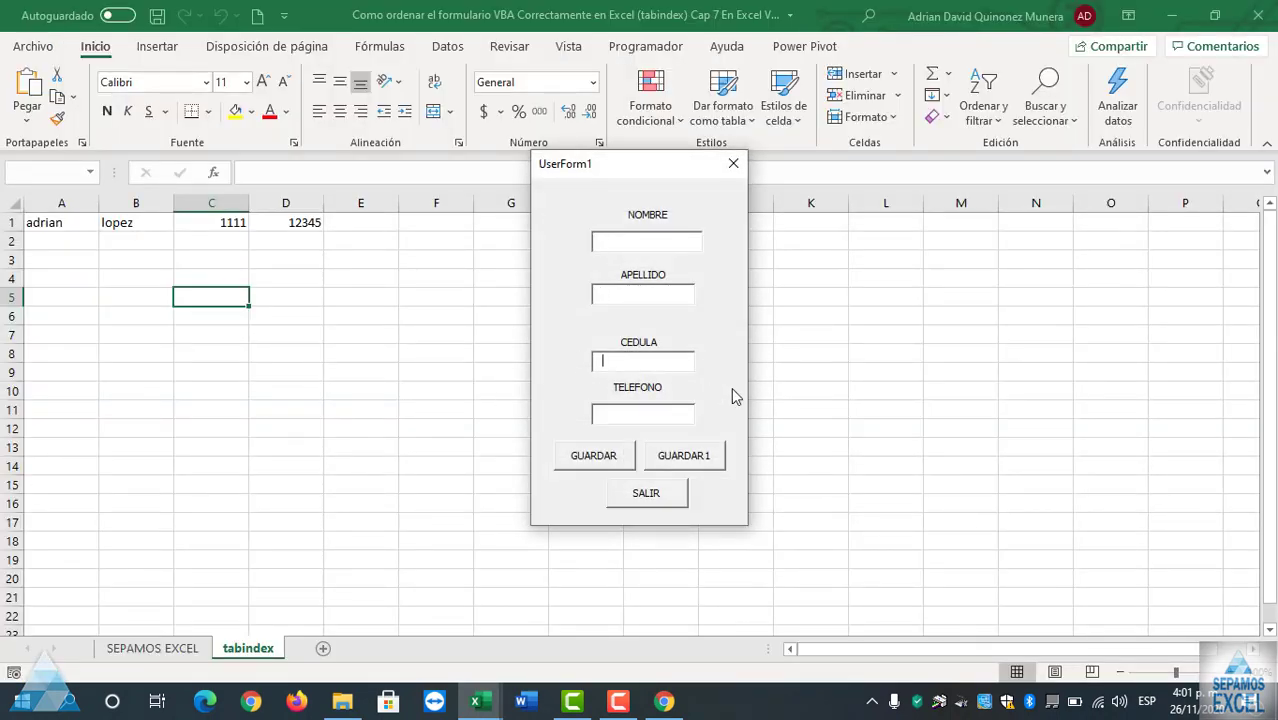
pyautogui.press('Tab')
pyautogui.press('Tab')
pyautogui.press('Tab')
pyautogui.press('Tab')
pyautogui.press('Tab')
pyautogui.write('df')
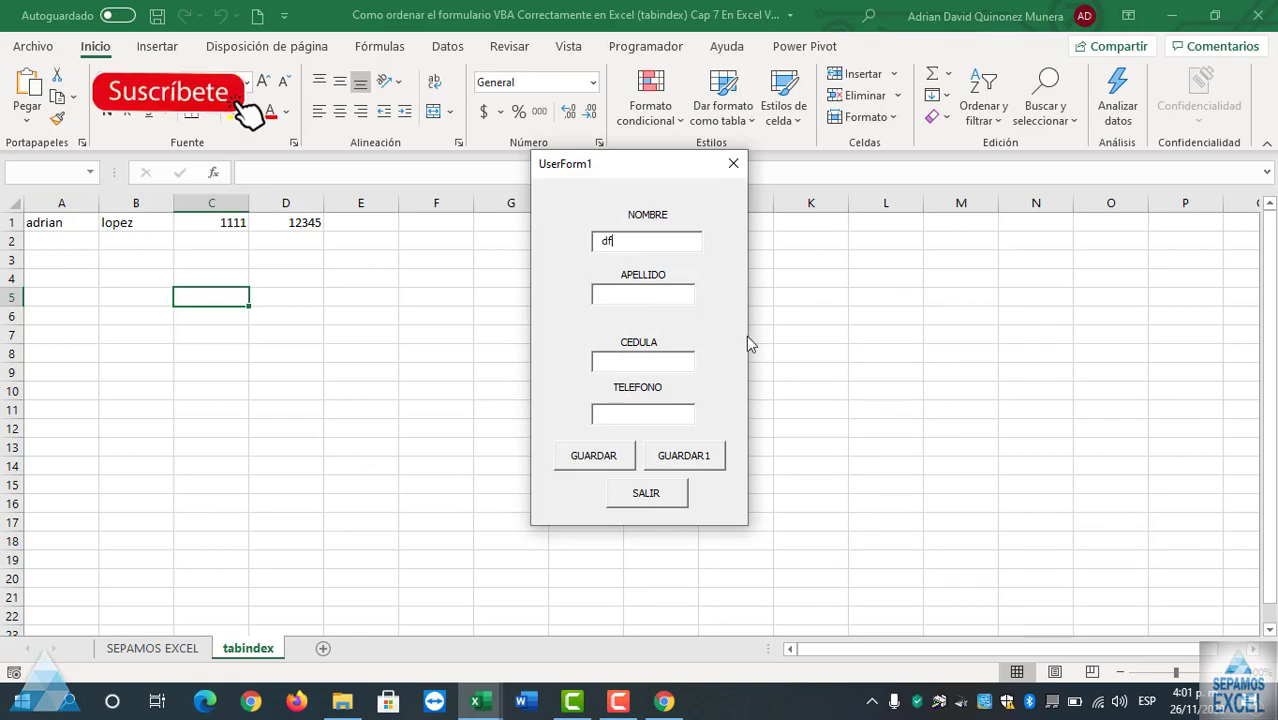
pyautogui.write('sd')
pyautogui.press('BackSpace')
pyautogui.press('BackSpace')
pyautogui.press('BackSpace')
pyautogui.press('BackSpace')
pyautogui.press('Tab')
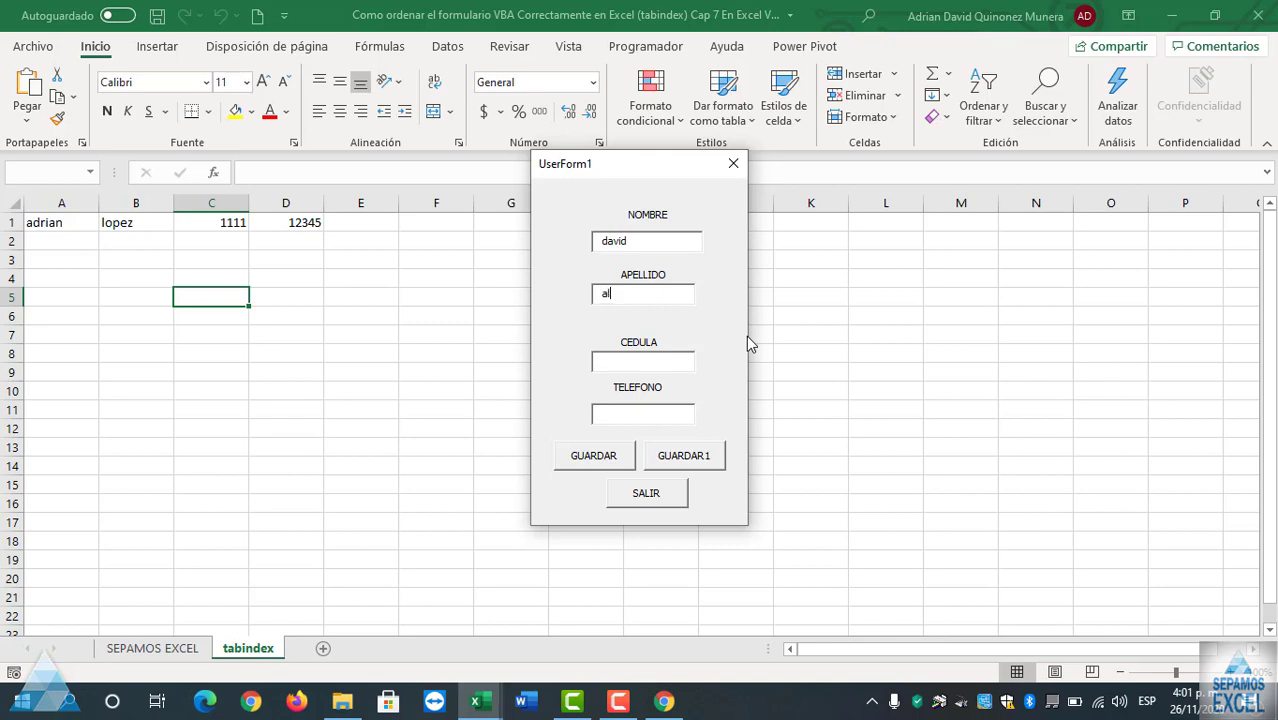
pyautogui.press('Tab')
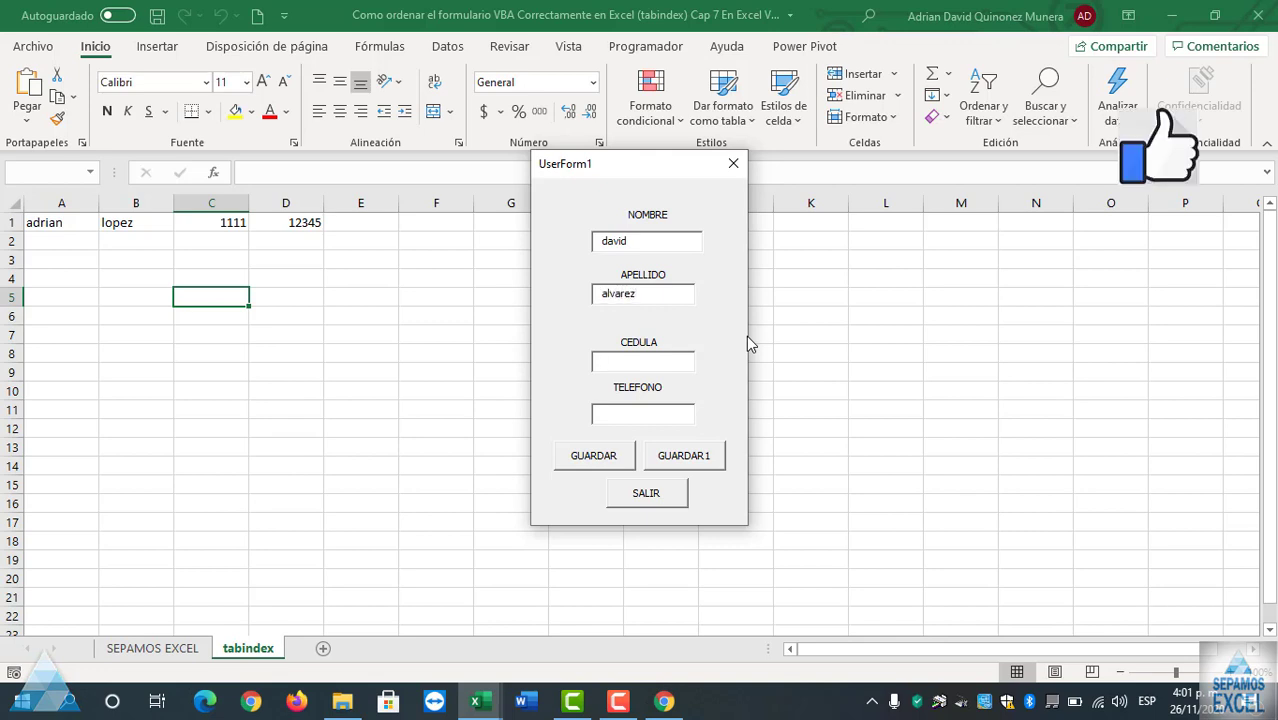
pyautogui.write('1111')
pyautogui.press('Tab')
pyautogui.write('12345')
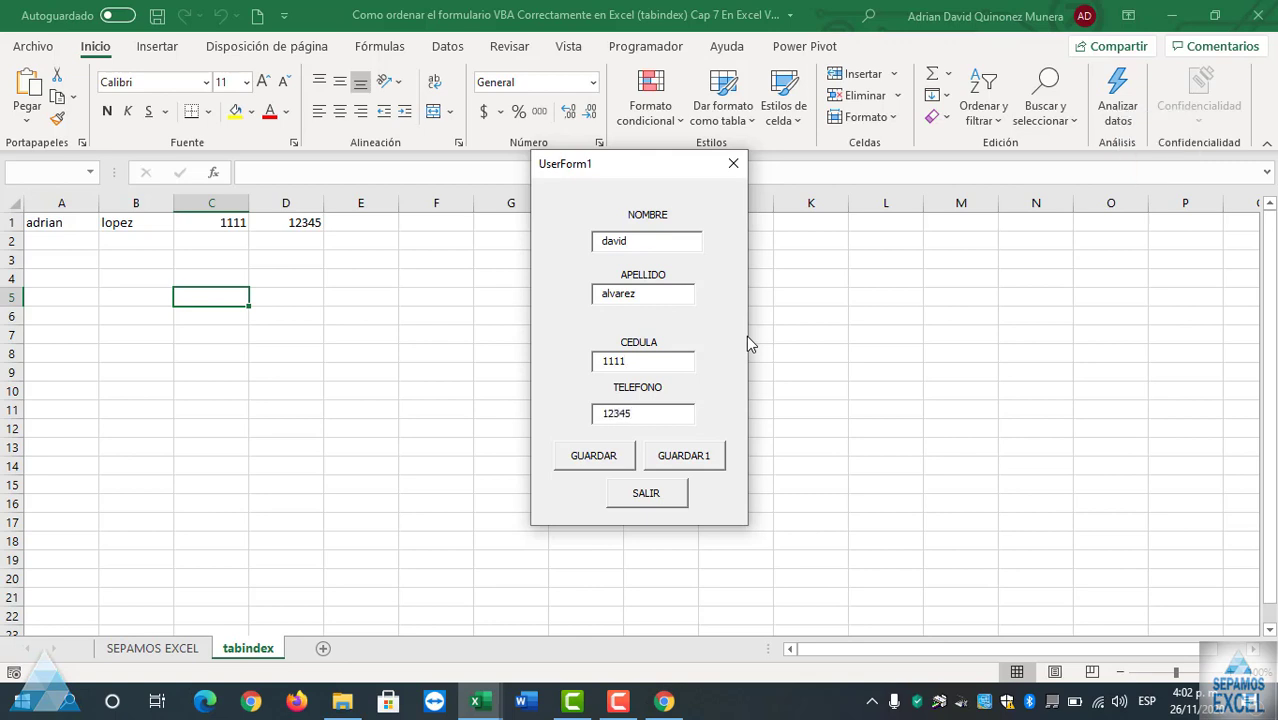
pyautogui.press('Tab')
pyautogui.press('Tab')
pyautogui.press('Tab')
pyautogui.press('Tab')
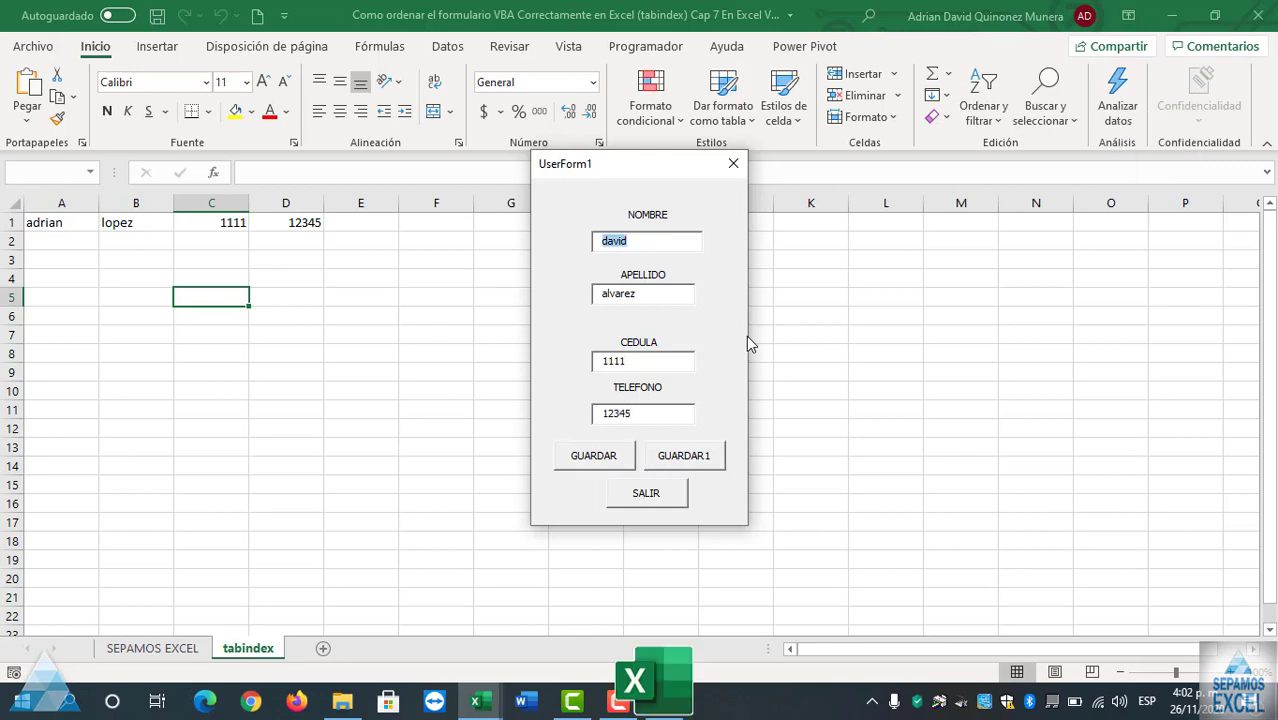
# - Save the record to row 2 with GUARDAR1 and close the form
pyautogui.click(688, 452)
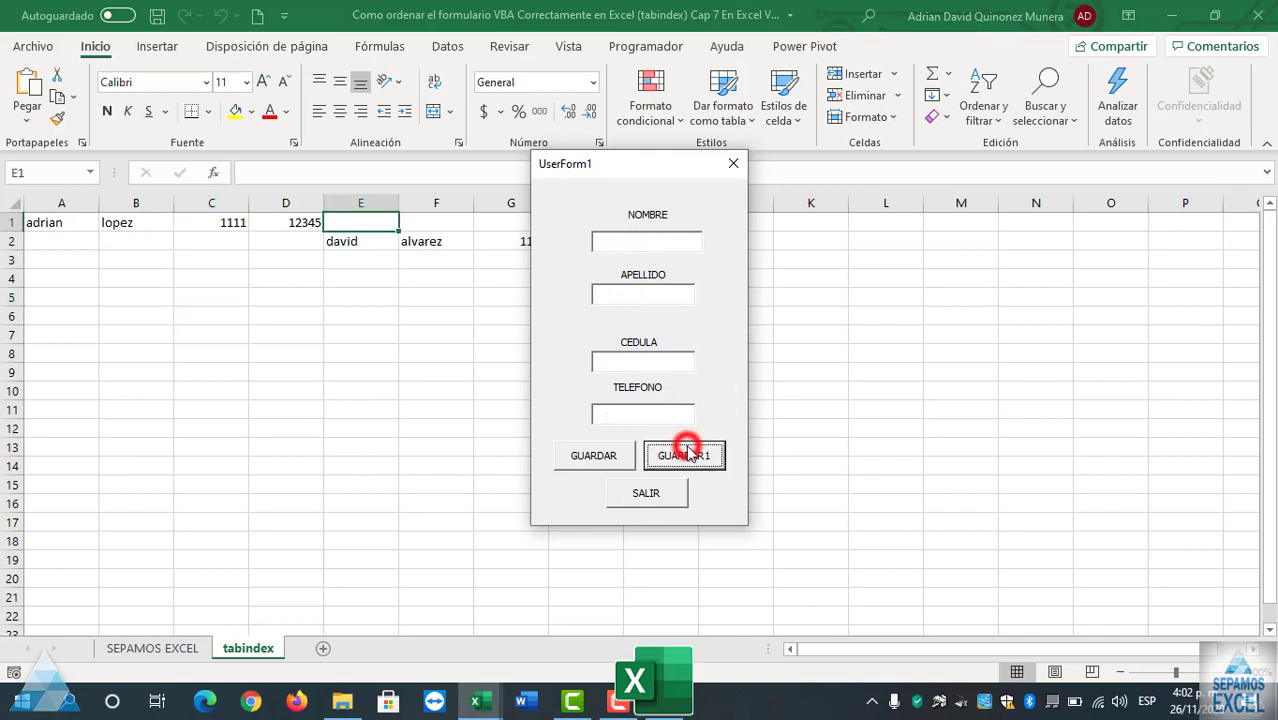
pyautogui.moveTo(633, 165); pyautogui.dragTo(764, 192)
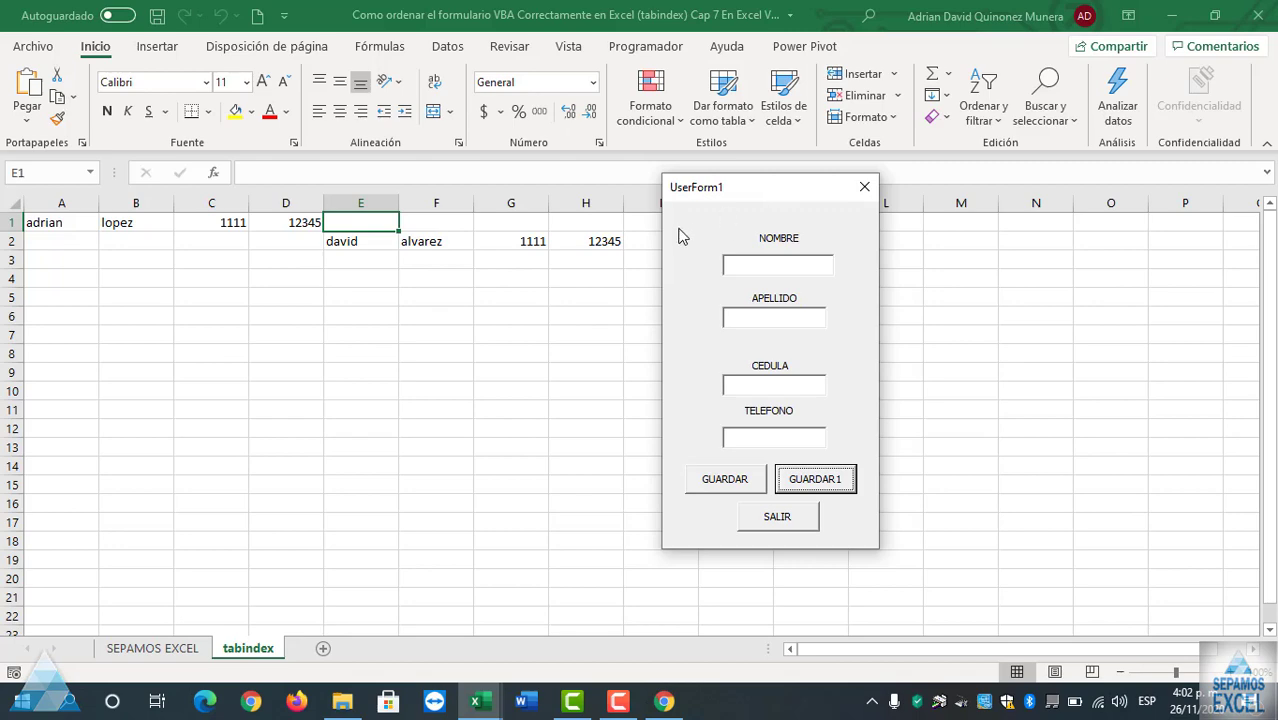
pyautogui.click(864, 187)
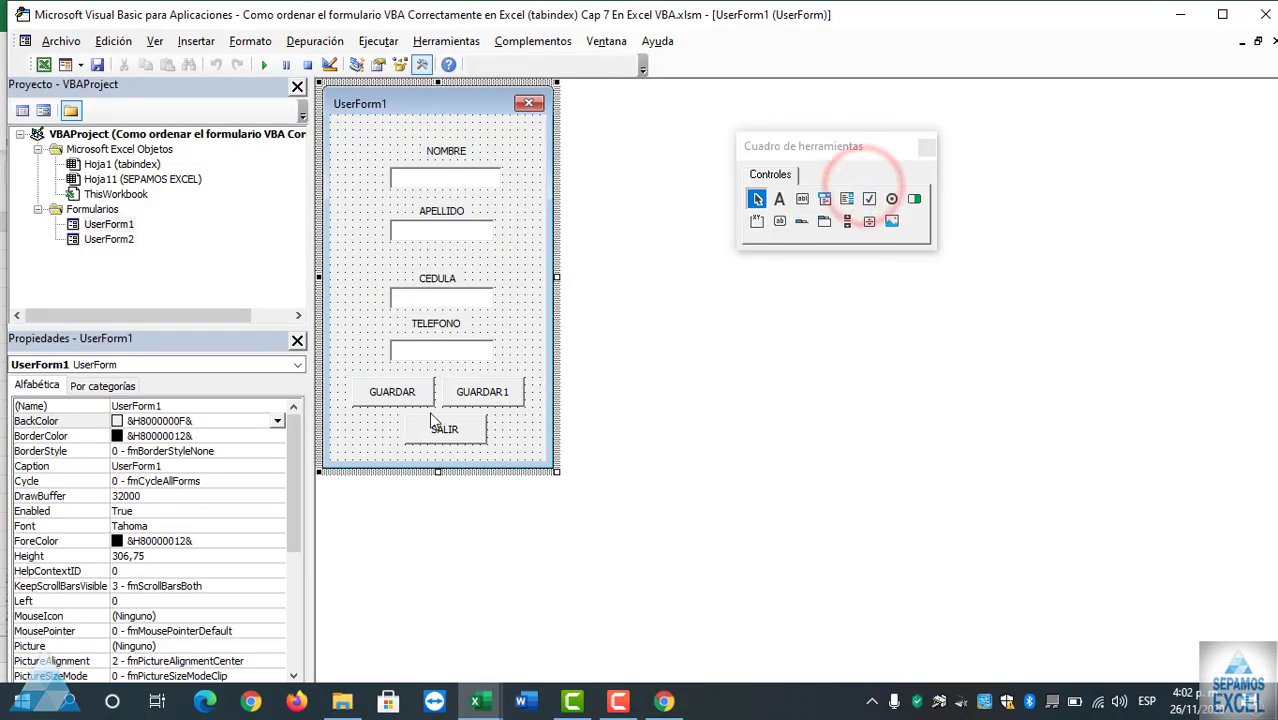
# - Change the TELEFONO text box's TabIndex from 4 to 5
pyautogui.click(398, 392)
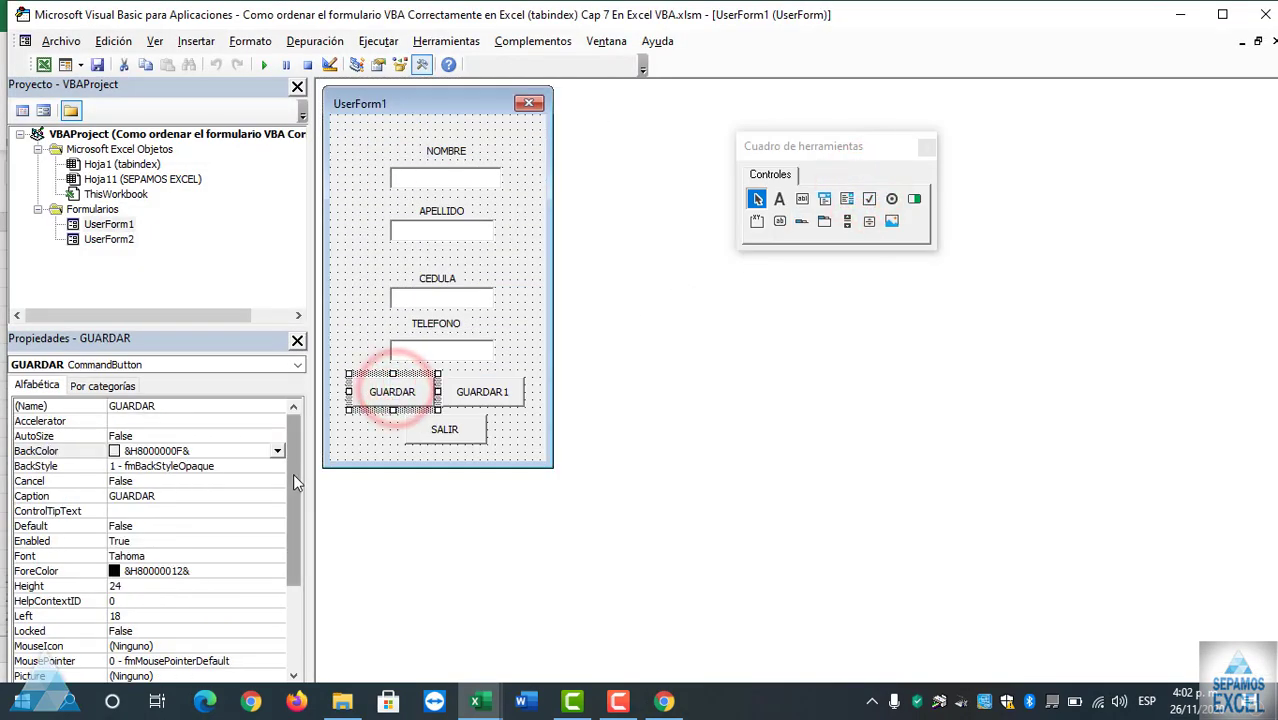
pyautogui.click(293, 486)
pyautogui.click(452, 350)
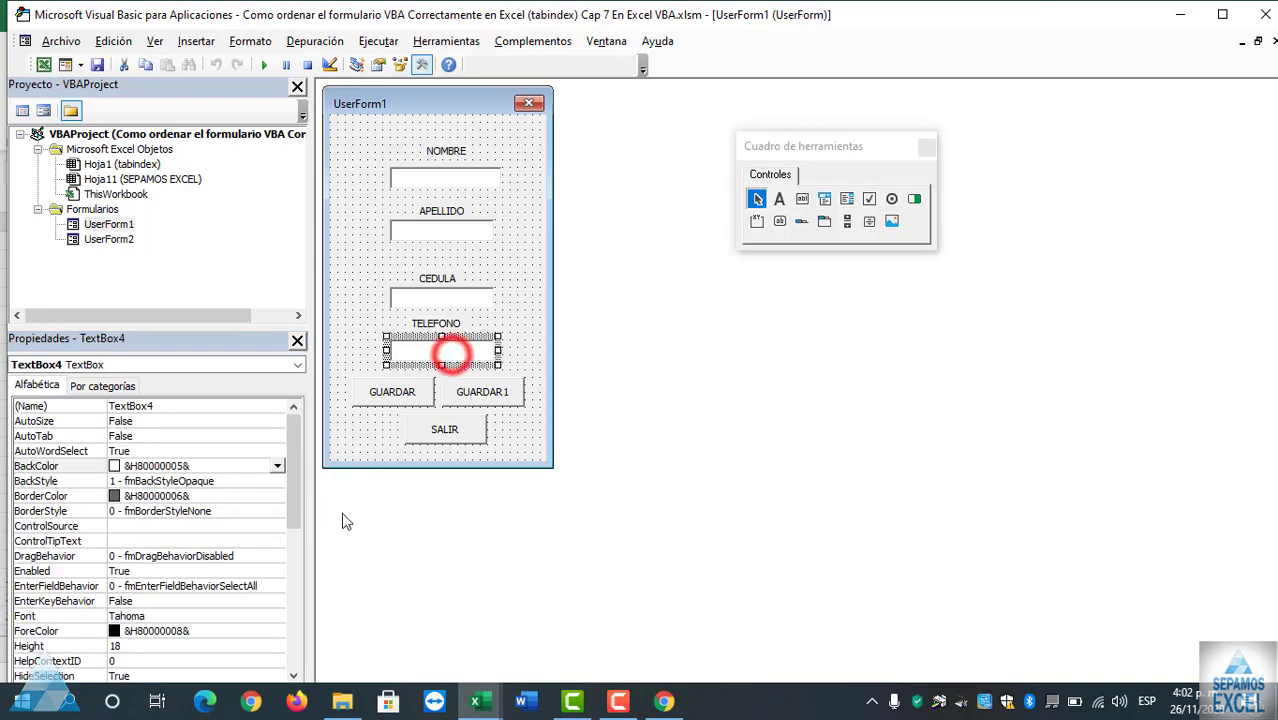
pyautogui.moveTo(296, 488); pyautogui.dragTo(282, 658)
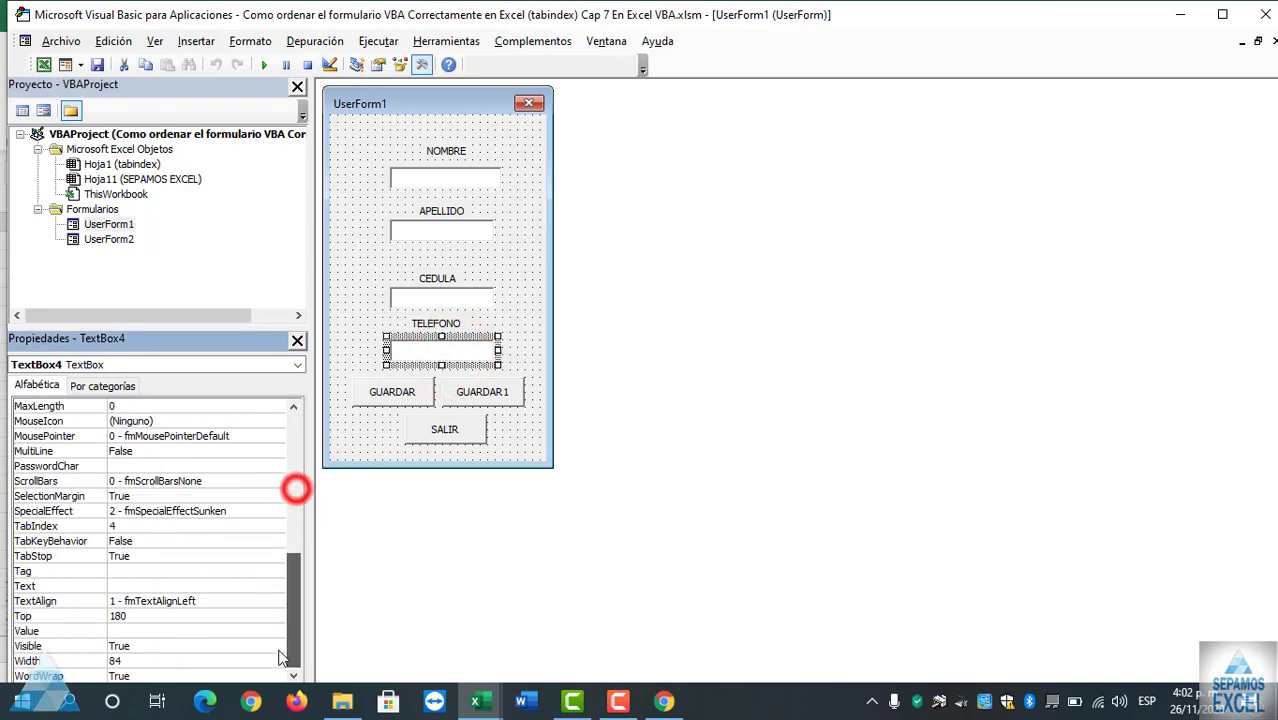
pyautogui.click(73, 527)
pyautogui.click(146, 528)
pyautogui.press('BackSpace')
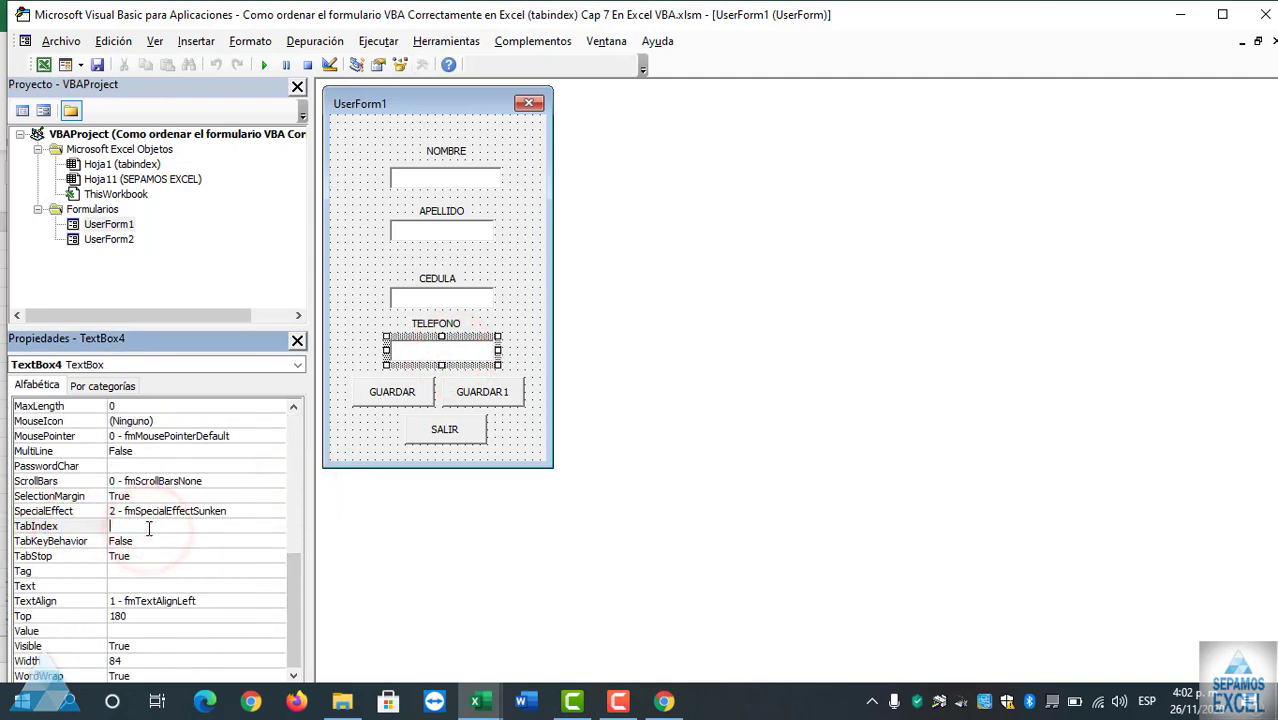
pyautogui.click(466, 398)
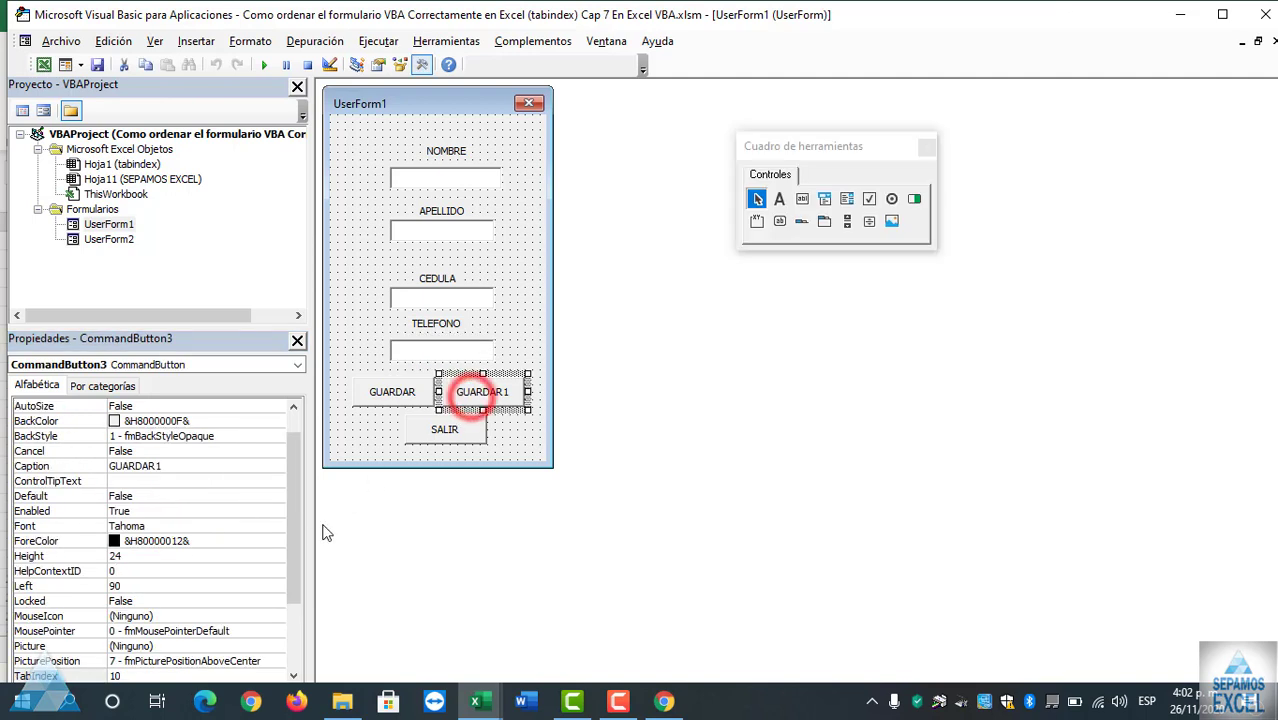
# - Renumber GUARDAR1's TabIndex, change SALIR's from 9 to 7, and run UserForm1
pyautogui.moveTo(294, 512); pyautogui.dragTo(294, 577)
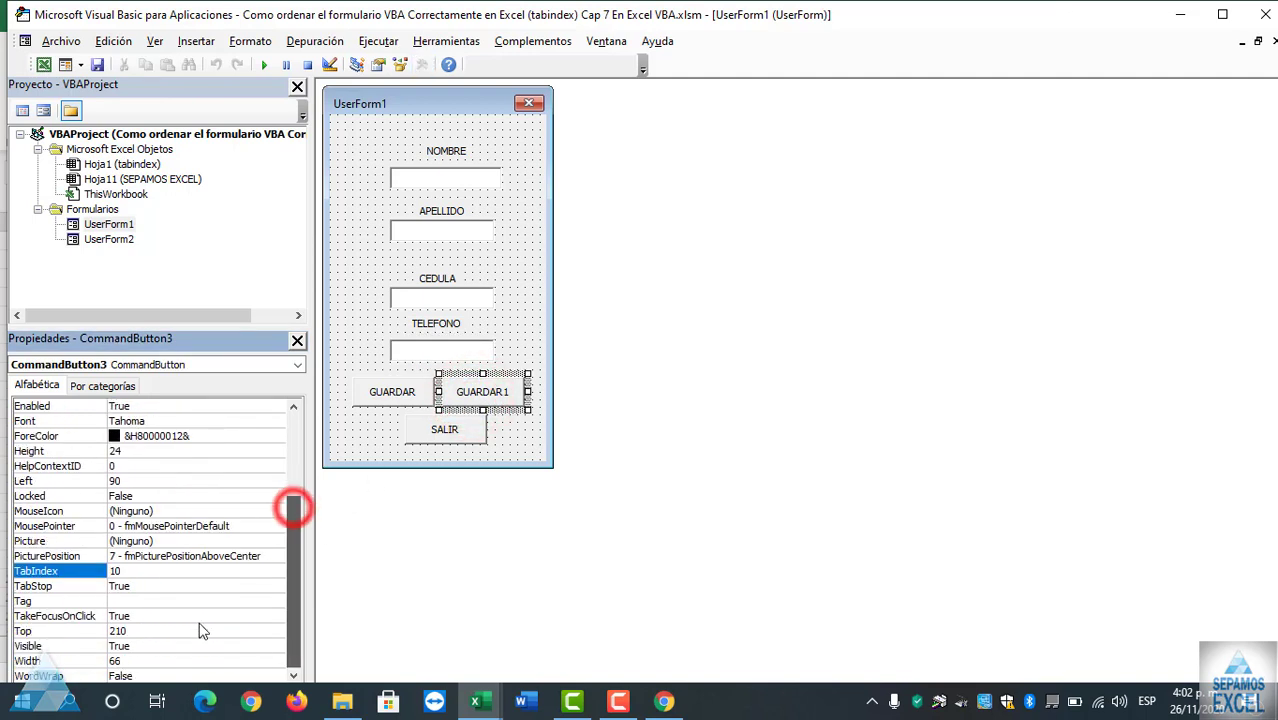
pyautogui.click(151, 571)
pyautogui.press('BackSpace')
pyautogui.press('BackSpace')
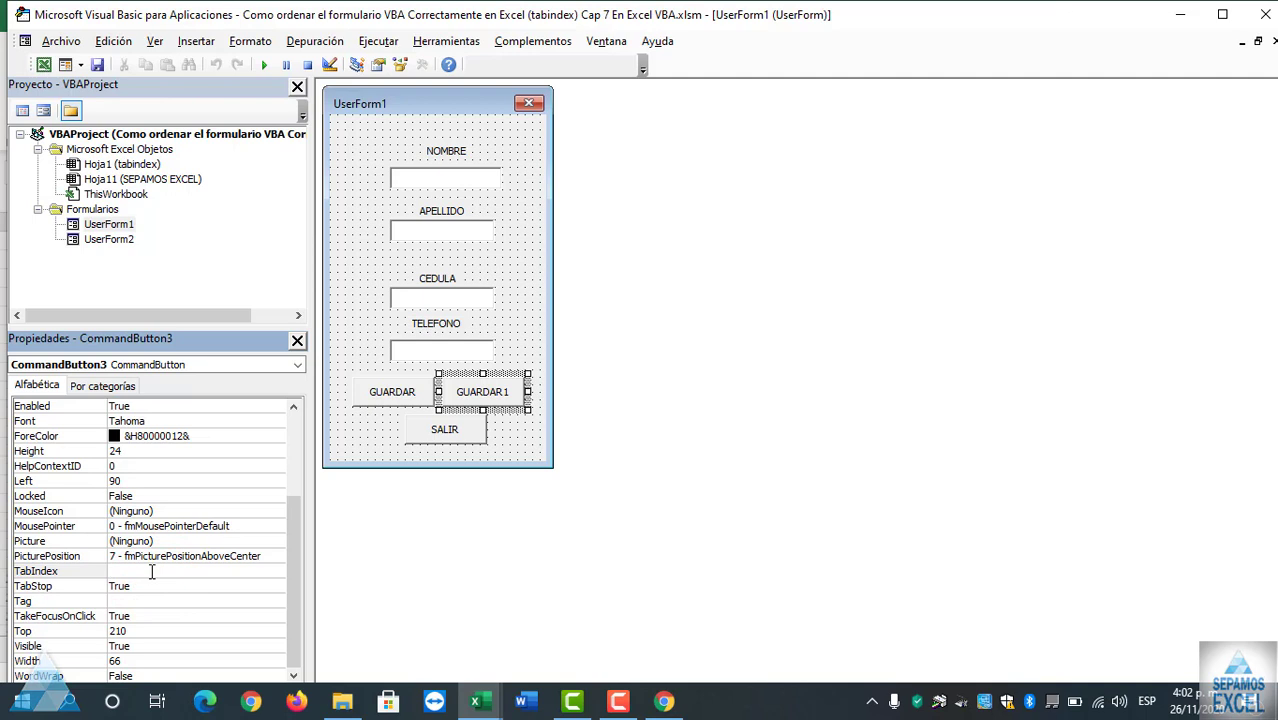
pyautogui.click(464, 441)
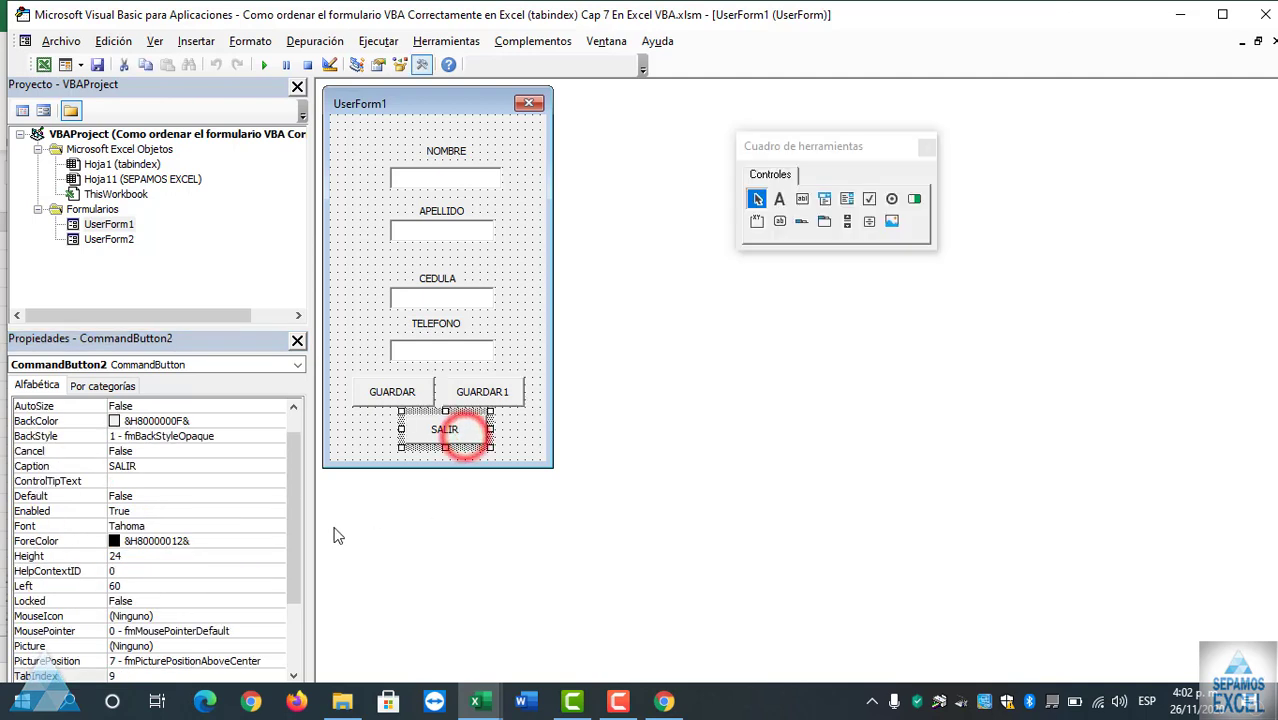
pyautogui.moveTo(294, 509); pyautogui.dragTo(294, 575)
pyautogui.click(177, 571)
pyautogui.press('BackSpace')
pyautogui.write('7')
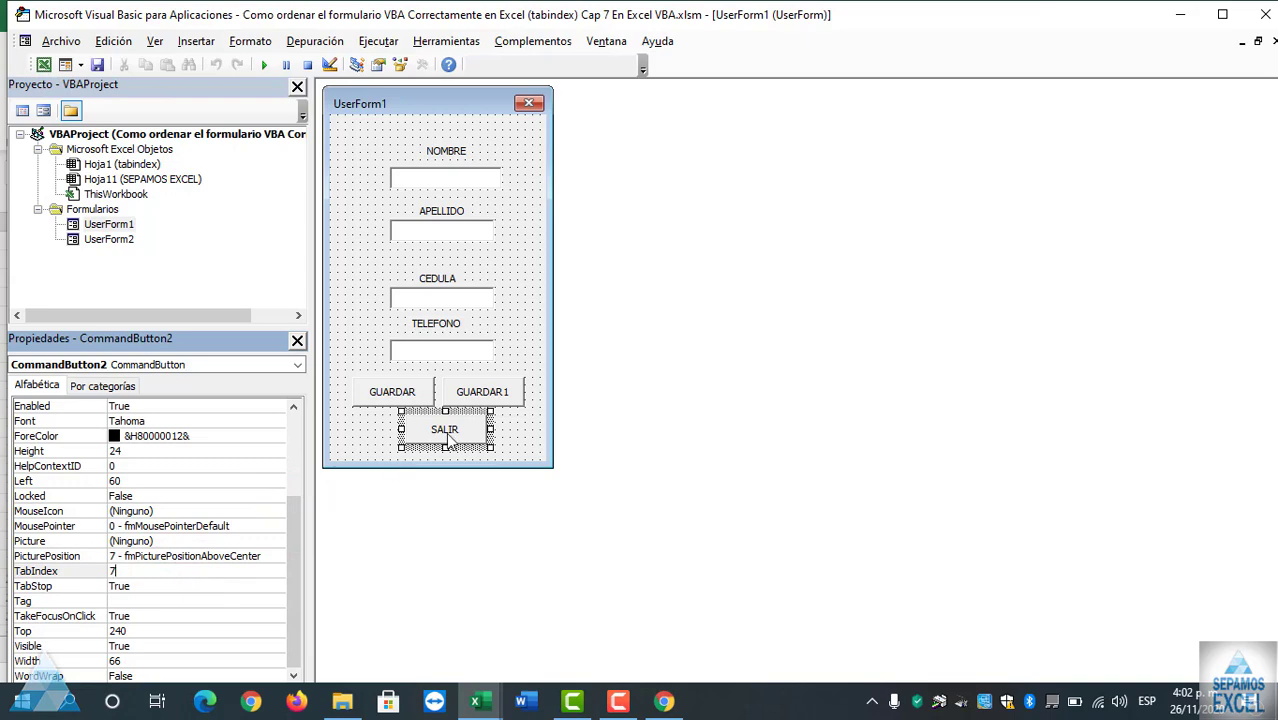
pyautogui.click(521, 323)
pyautogui.press('F5')
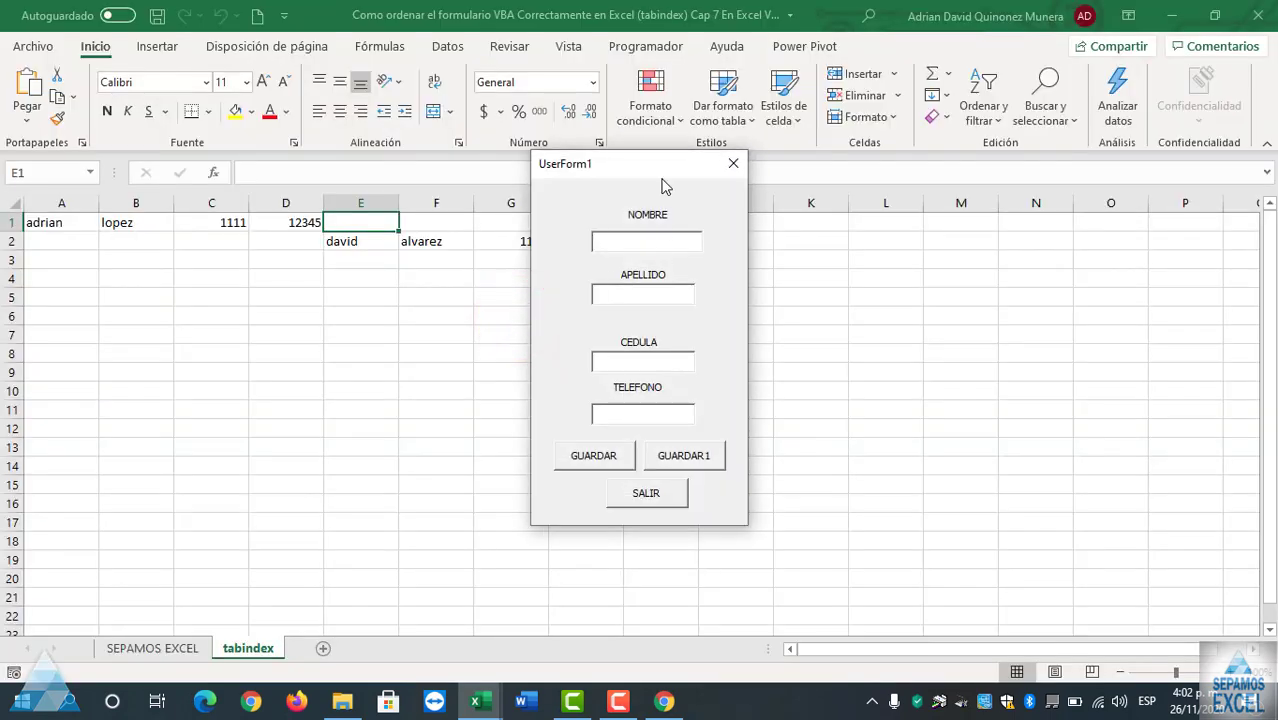
# - Tab through the running form, confirming focus goes TELEFONO → GUARDAR1 → SALIR, then close it
pyautogui.moveTo(662, 170); pyautogui.dragTo(786, 190)
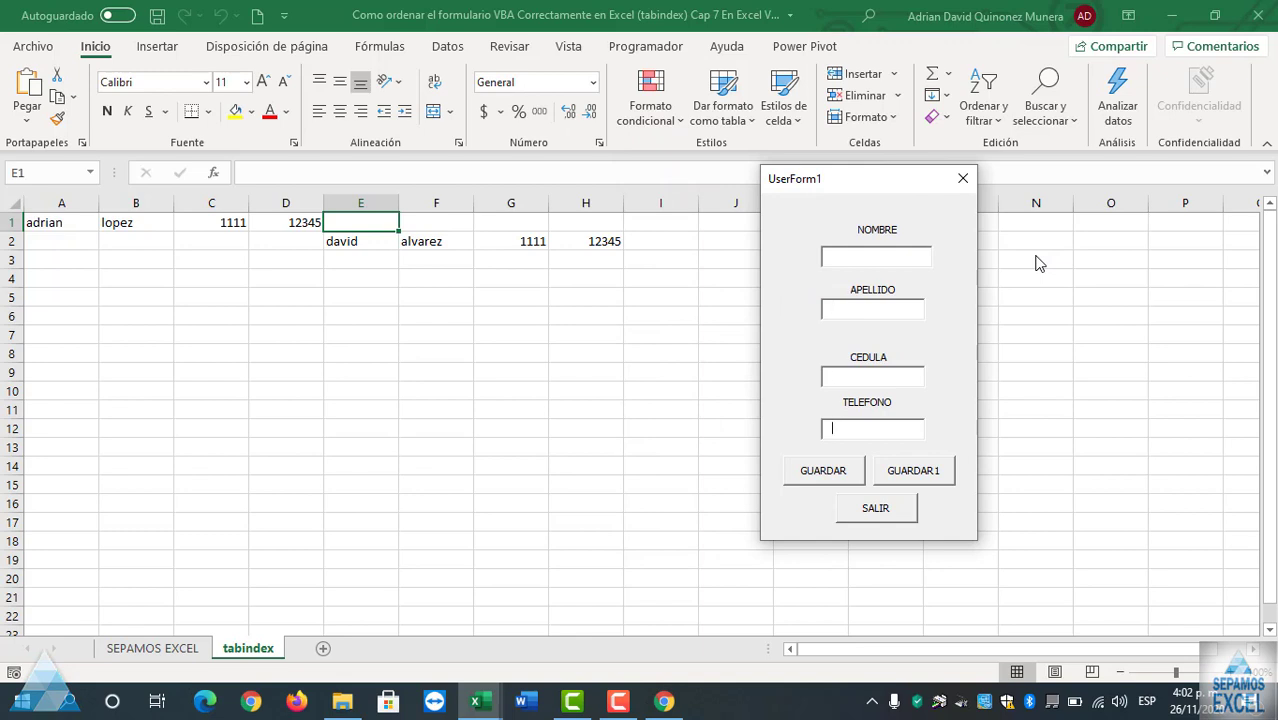
pyautogui.press('Tab')
pyautogui.press('Tab')
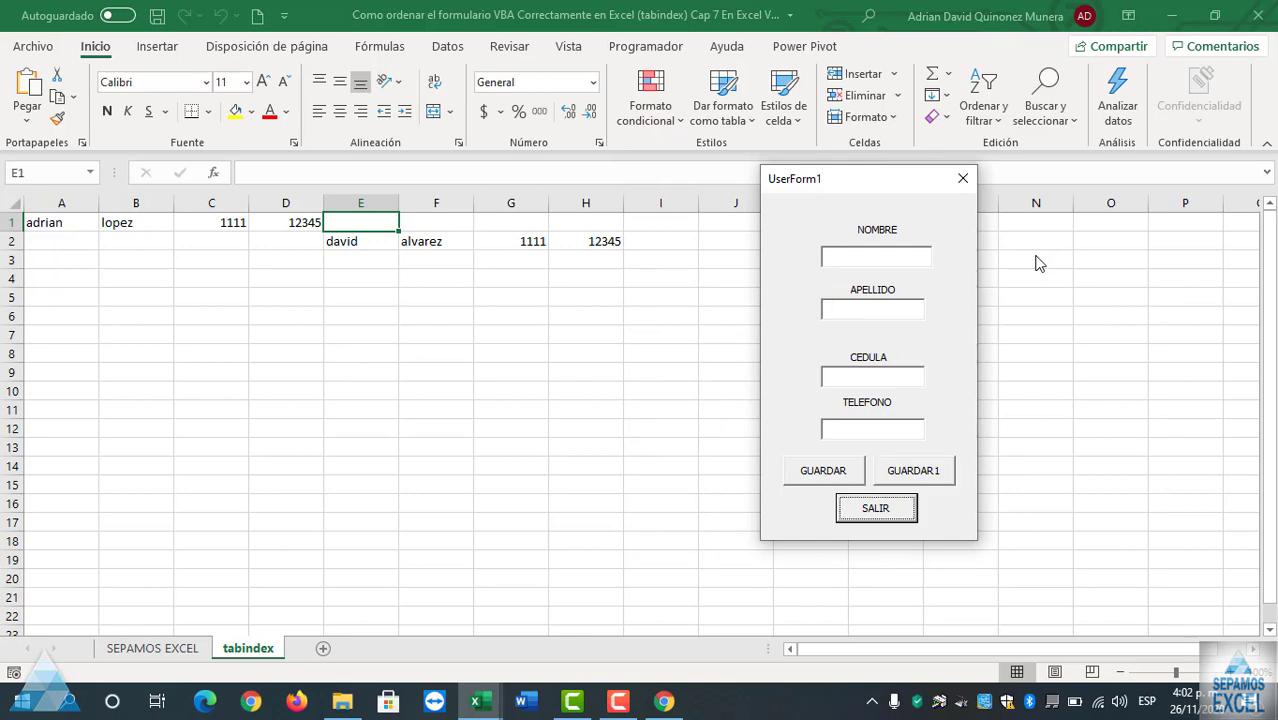
pyautogui.press('Tab')
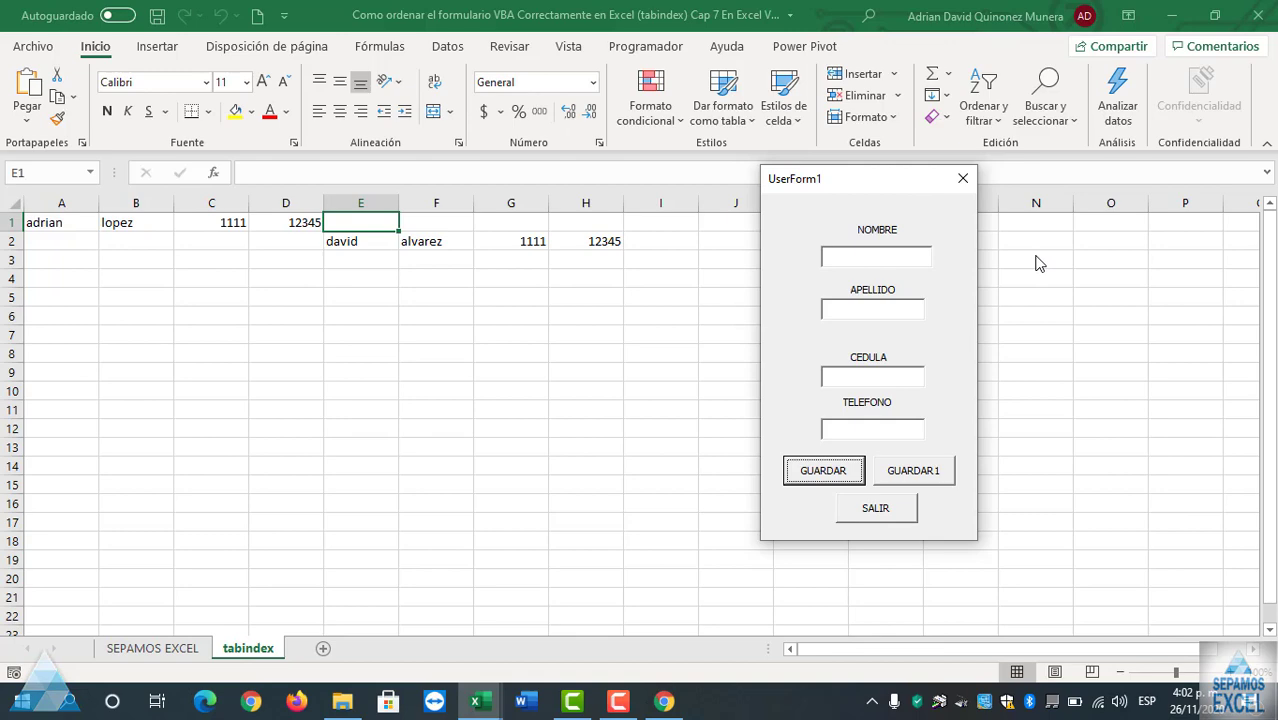
pyautogui.click(961, 181)
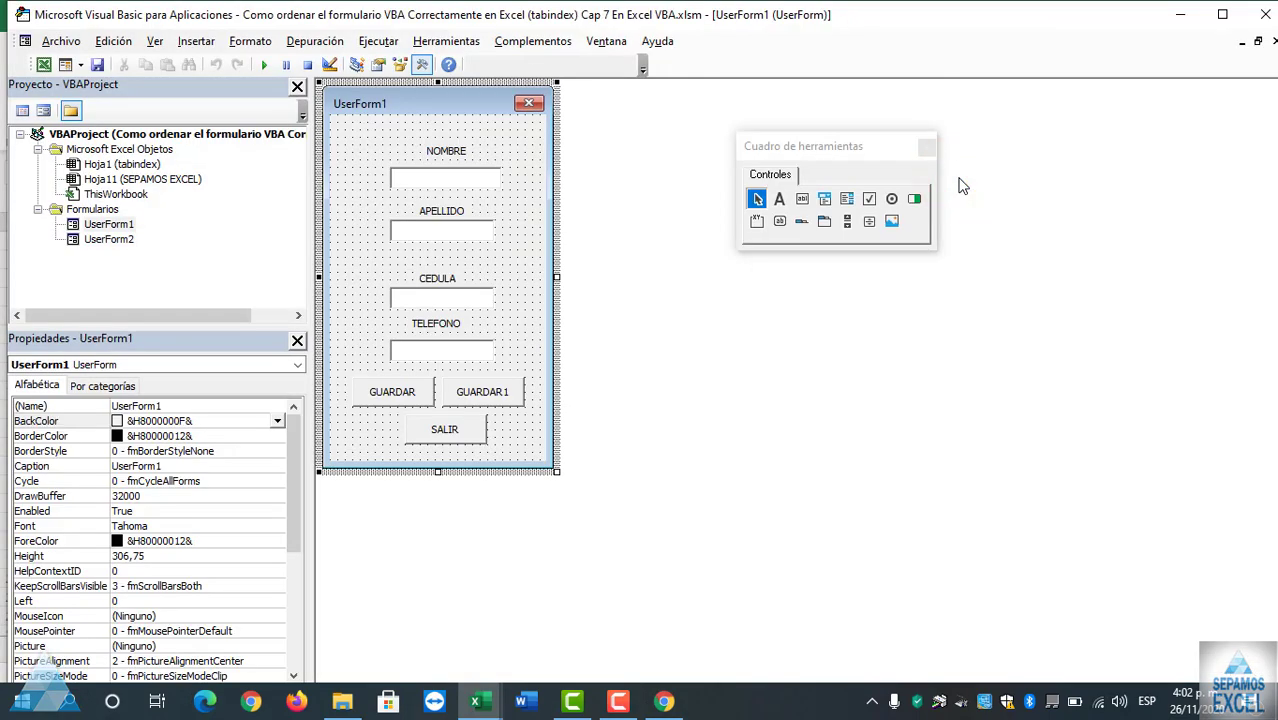
# - Review the TabIndex values of GUARDAR, GUARDAR1, SALIR and the TELEFONO box
pyautogui.click(291, 478)
pyautogui.scroll(-5, 291, 478)
pyautogui.click(365, 392)
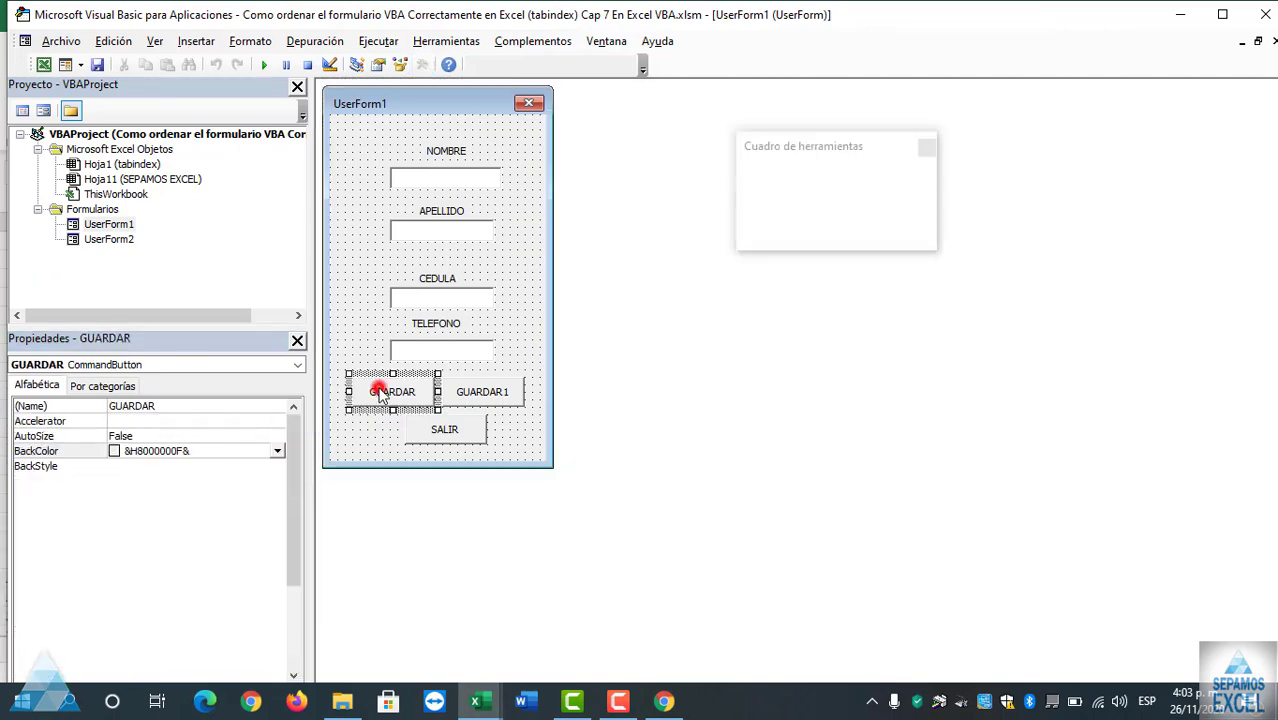
pyautogui.click(287, 516)
pyautogui.moveTo(296, 550); pyautogui.dragTo(296, 630)
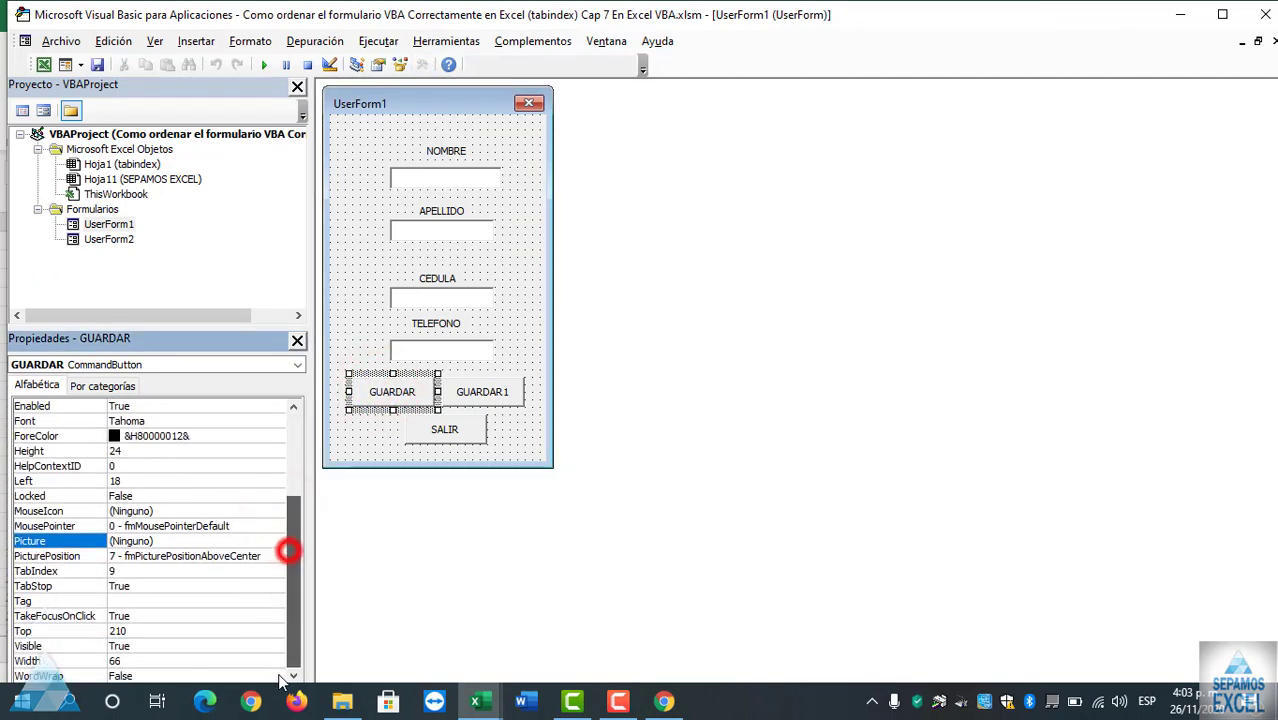
pyautogui.click(78, 571)
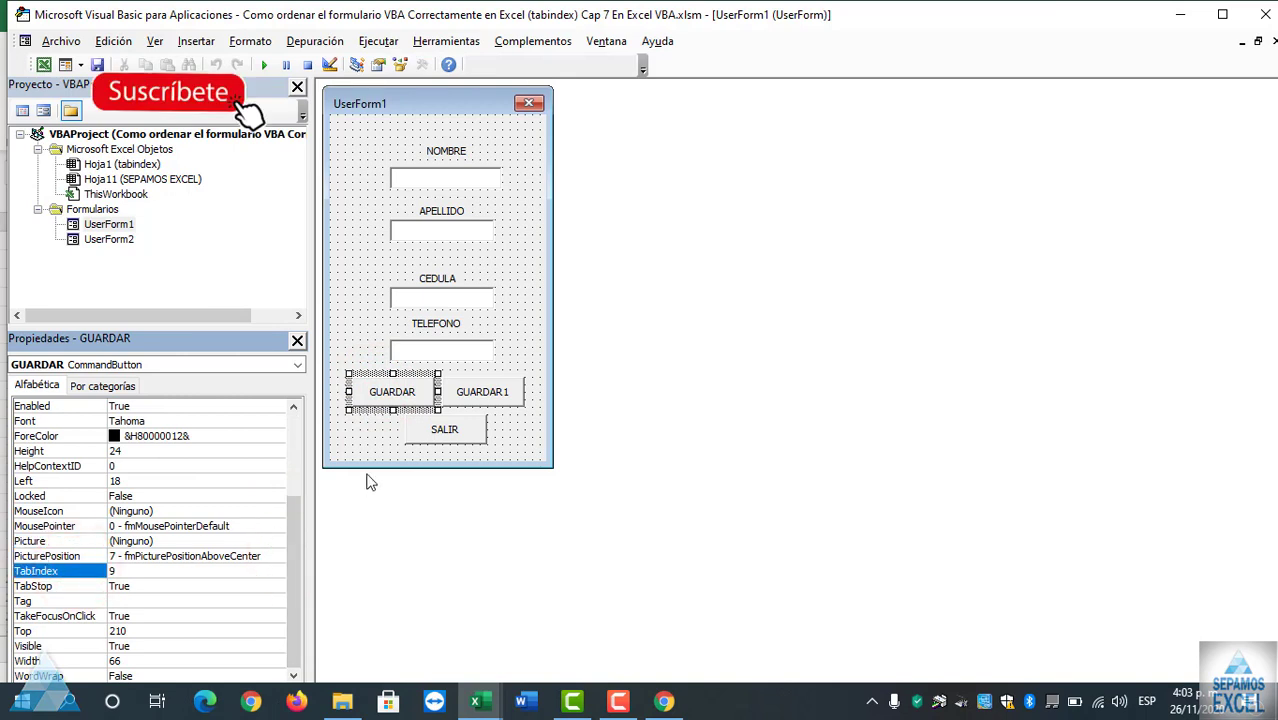
pyautogui.click(475, 395)
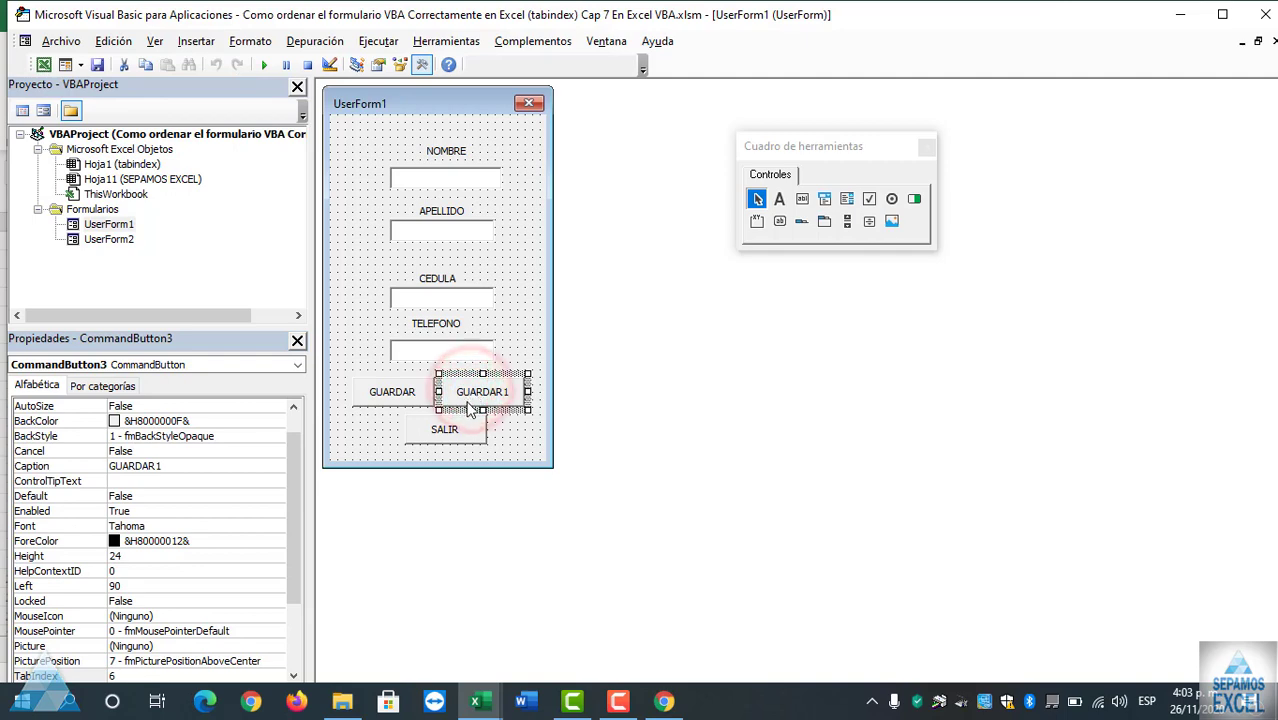
pyautogui.click(447, 432)
pyautogui.click(392, 392)
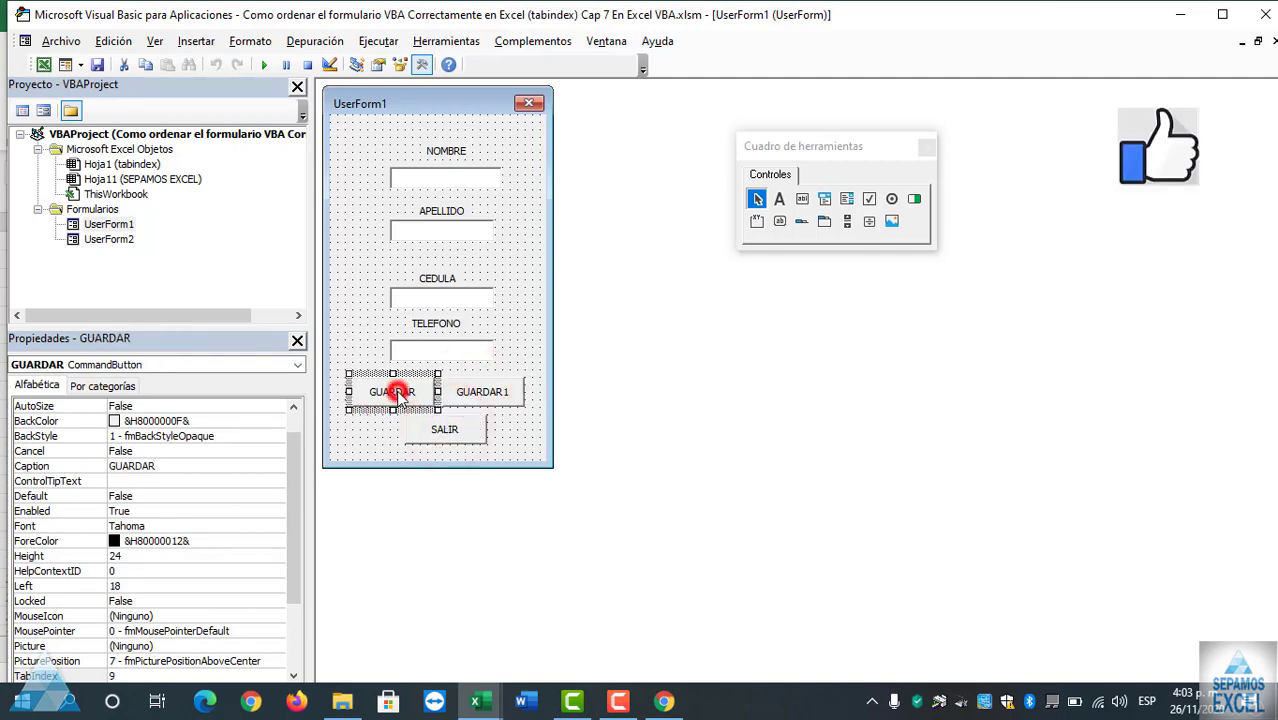
pyautogui.click(420, 349)
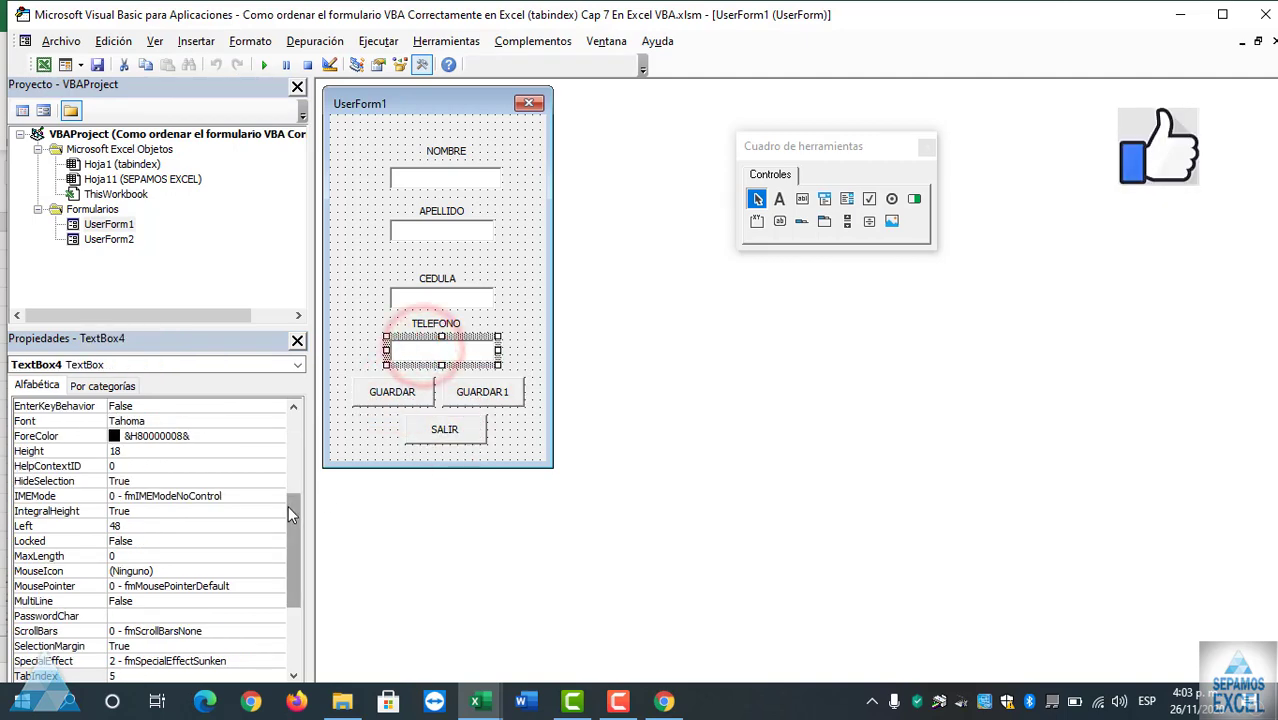
pyautogui.moveTo(287, 520); pyautogui.dragTo(289, 603)
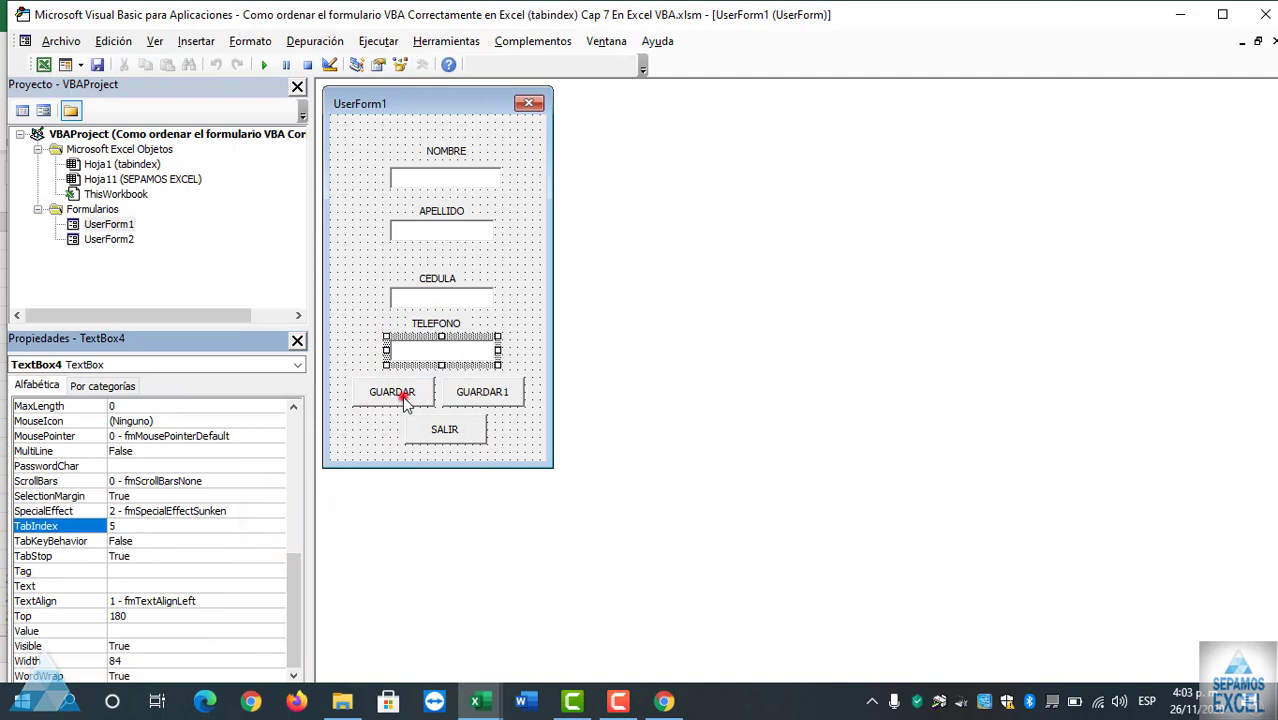
# - Change GUARDAR's TabIndex from 9 to 6 and recheck GUARDAR1 and SALIR
pyautogui.click(405, 398)
pyautogui.moveTo(290, 528); pyautogui.dragTo(291, 553)
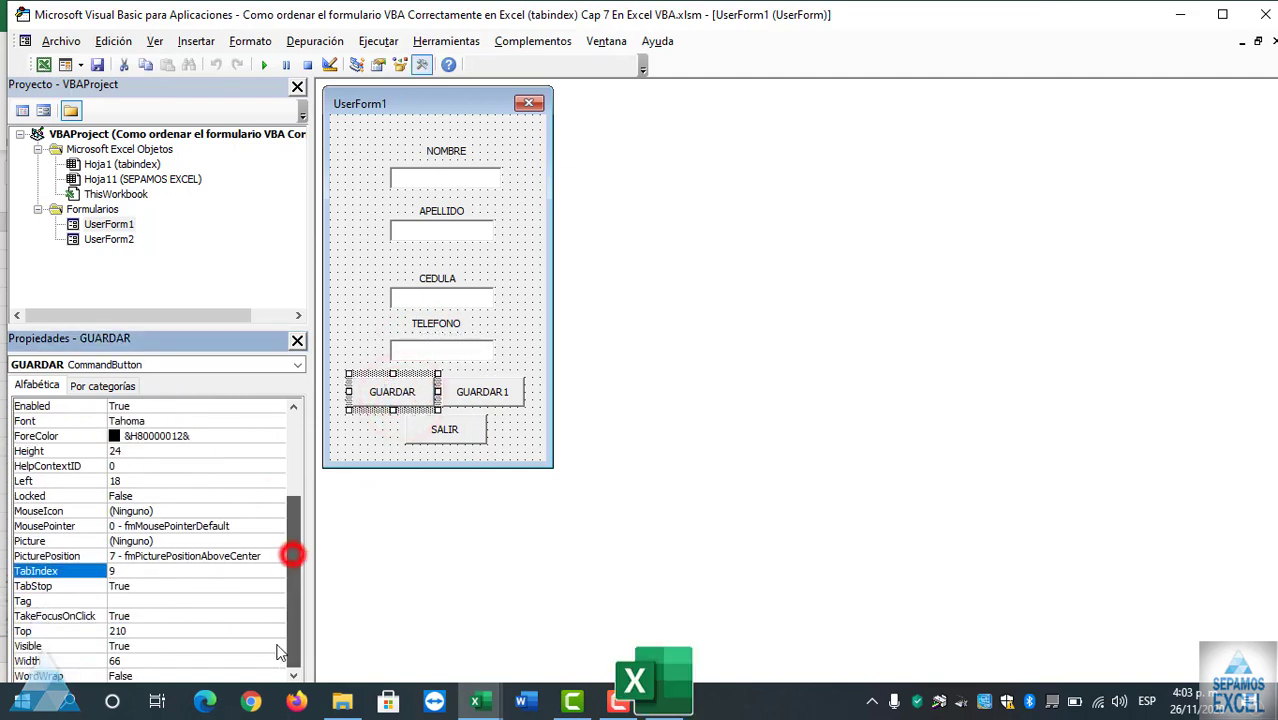
pyautogui.click(173, 568)
pyautogui.press('BackSpace')
pyautogui.write('6')
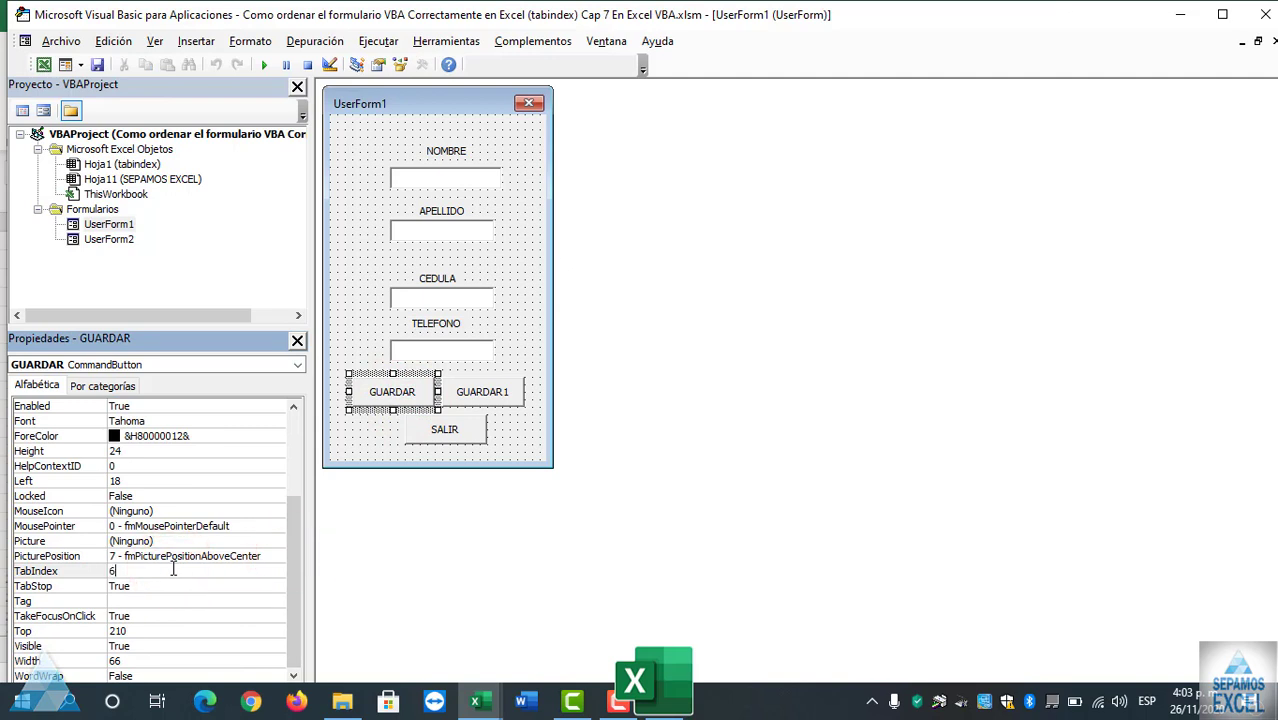
pyautogui.click(476, 391)
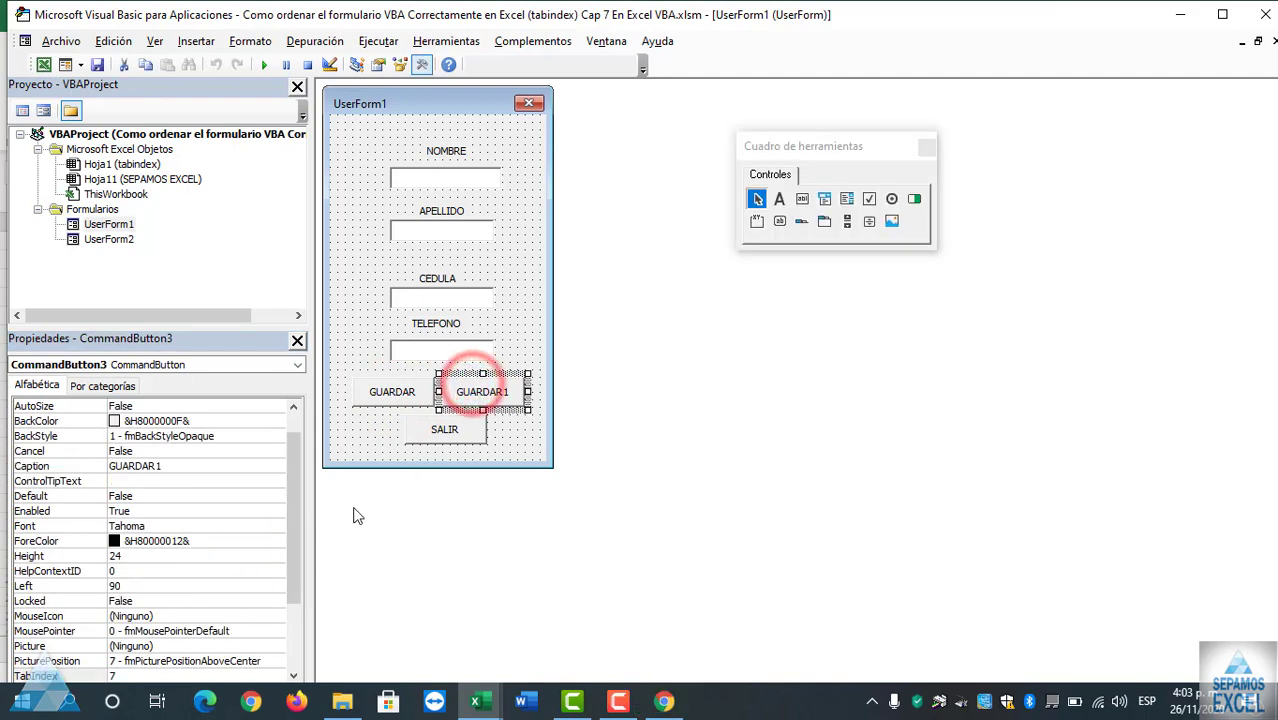
pyautogui.click(427, 438)
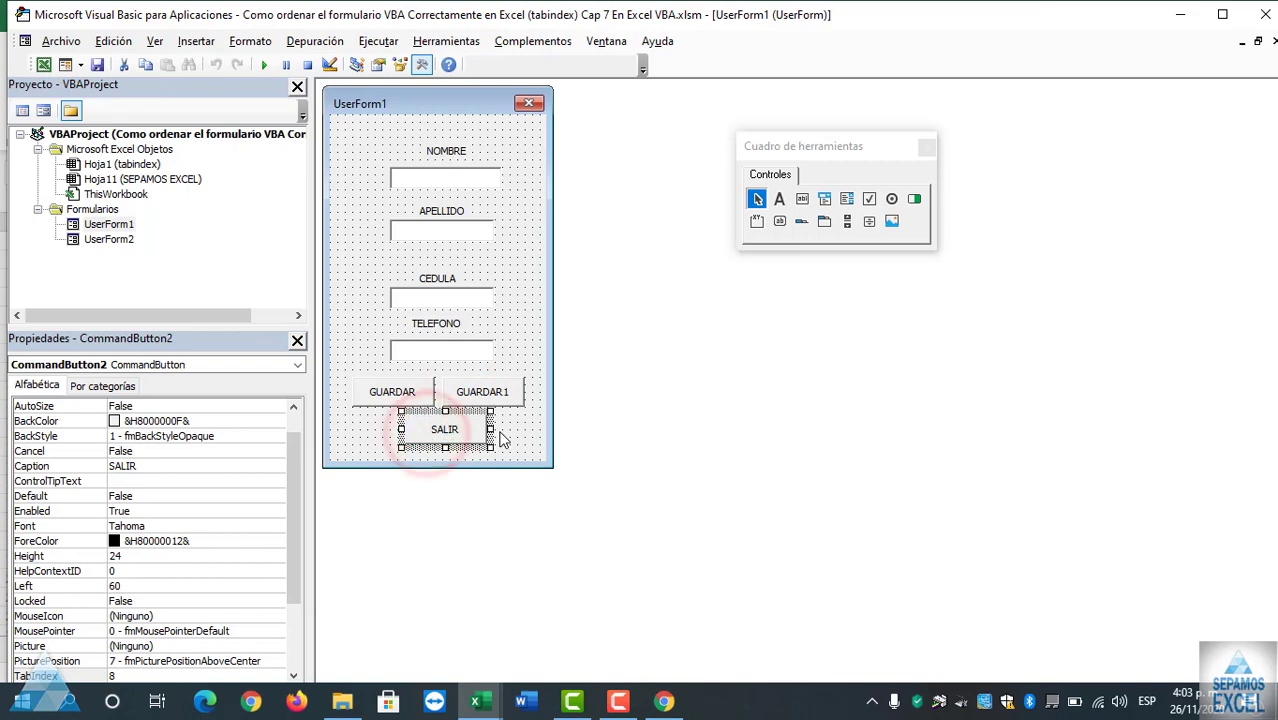
pyautogui.click(545, 437)
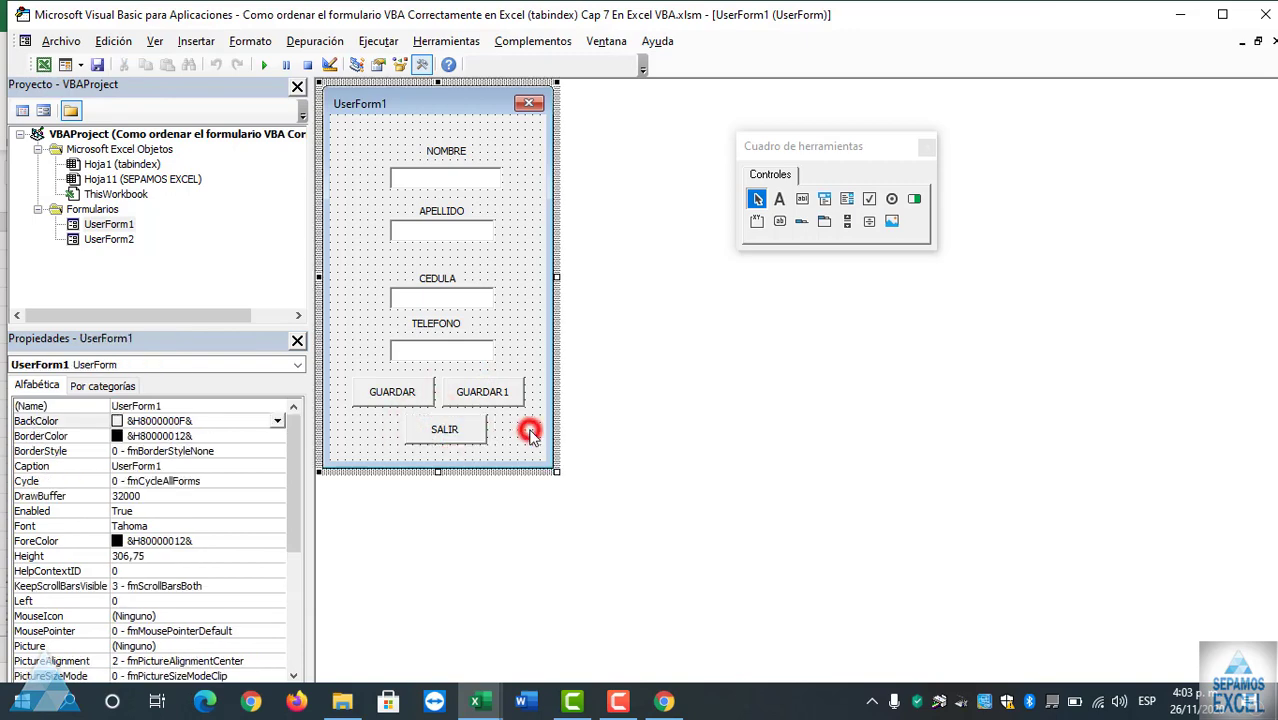
# - Retest UserForm1's tab order from TELEFONO, close it, and open UserForm2 in the designer
pyautogui.press('F5')
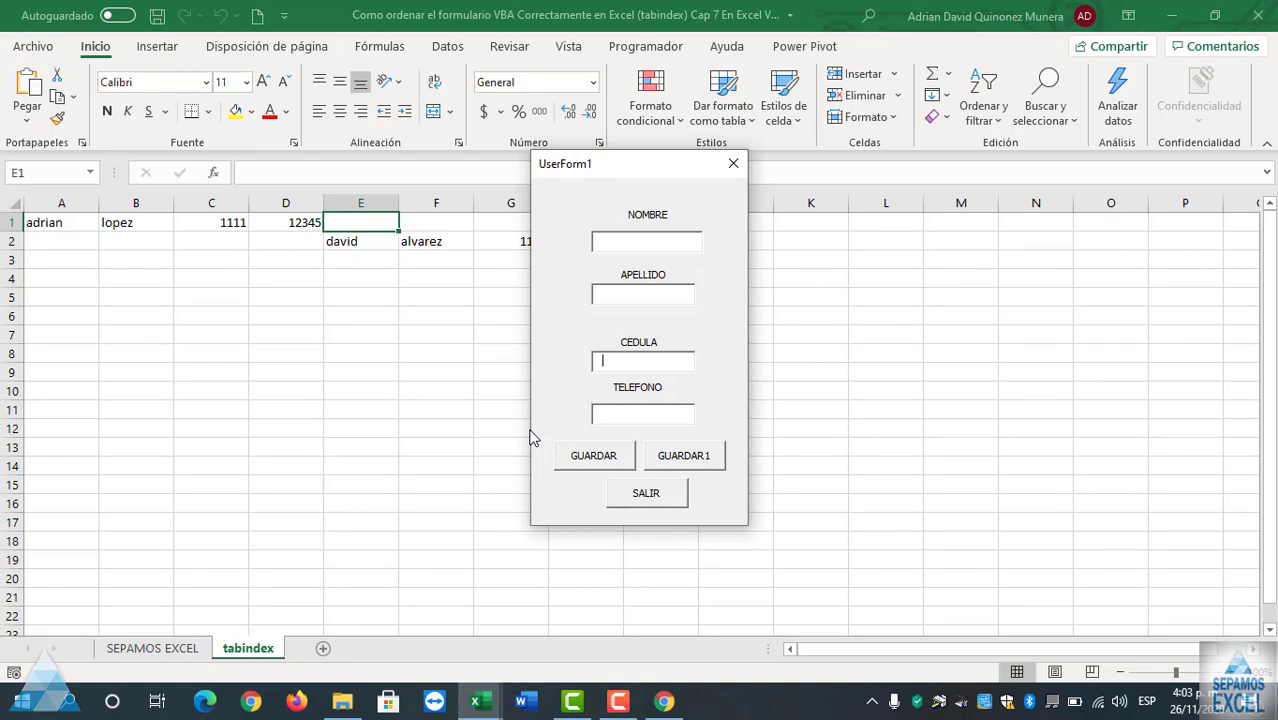
pyautogui.press('Tab')
pyautogui.press('Tab')
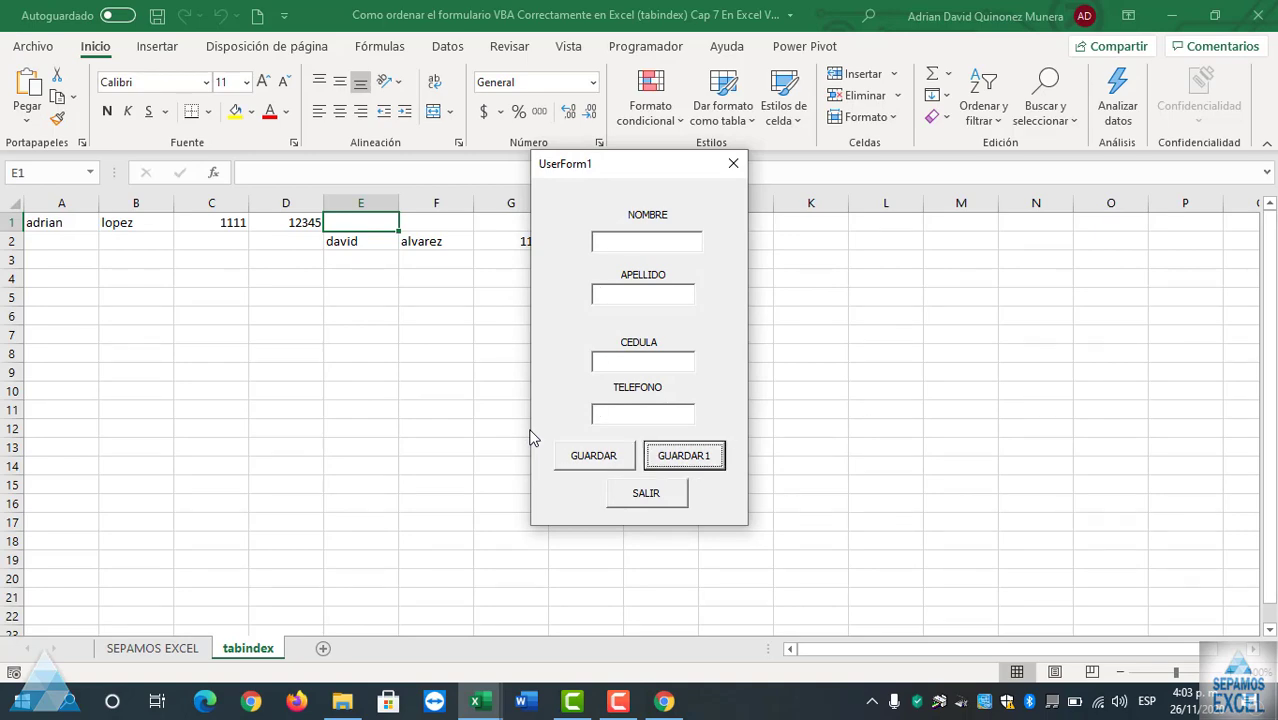
pyautogui.press('Tab')
pyautogui.click(660, 497)
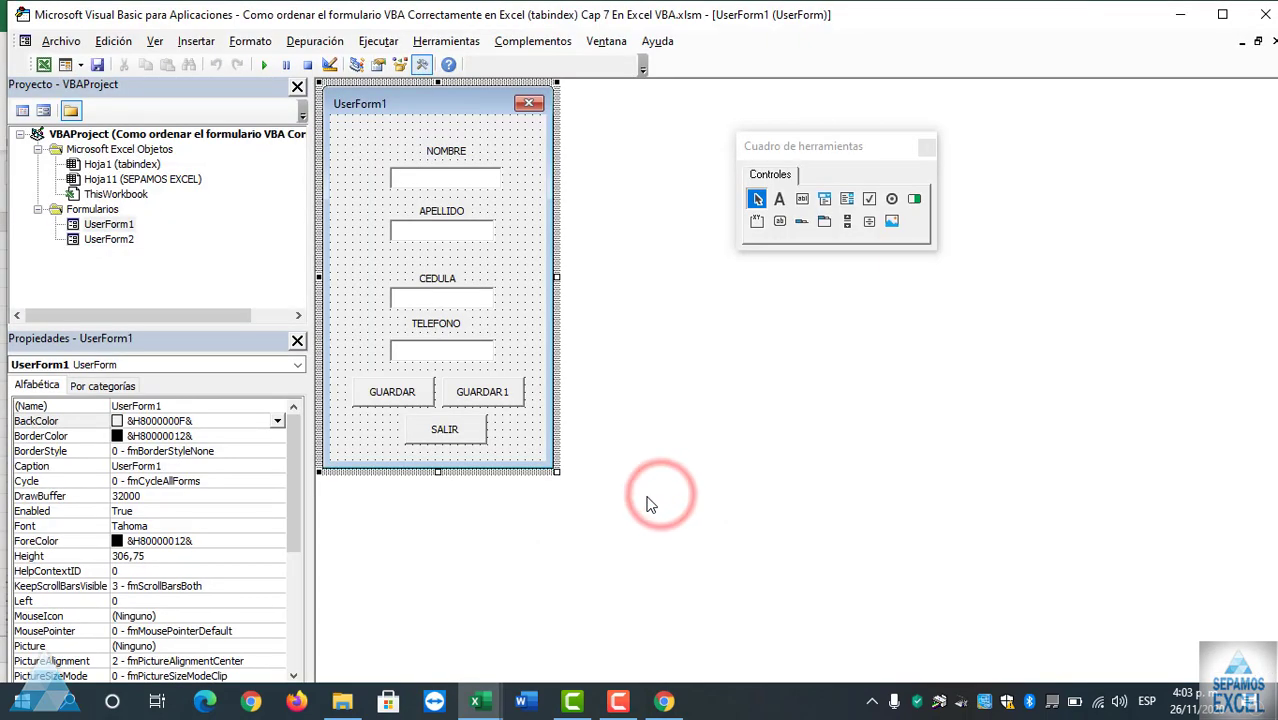
pyautogui.click(120, 245)
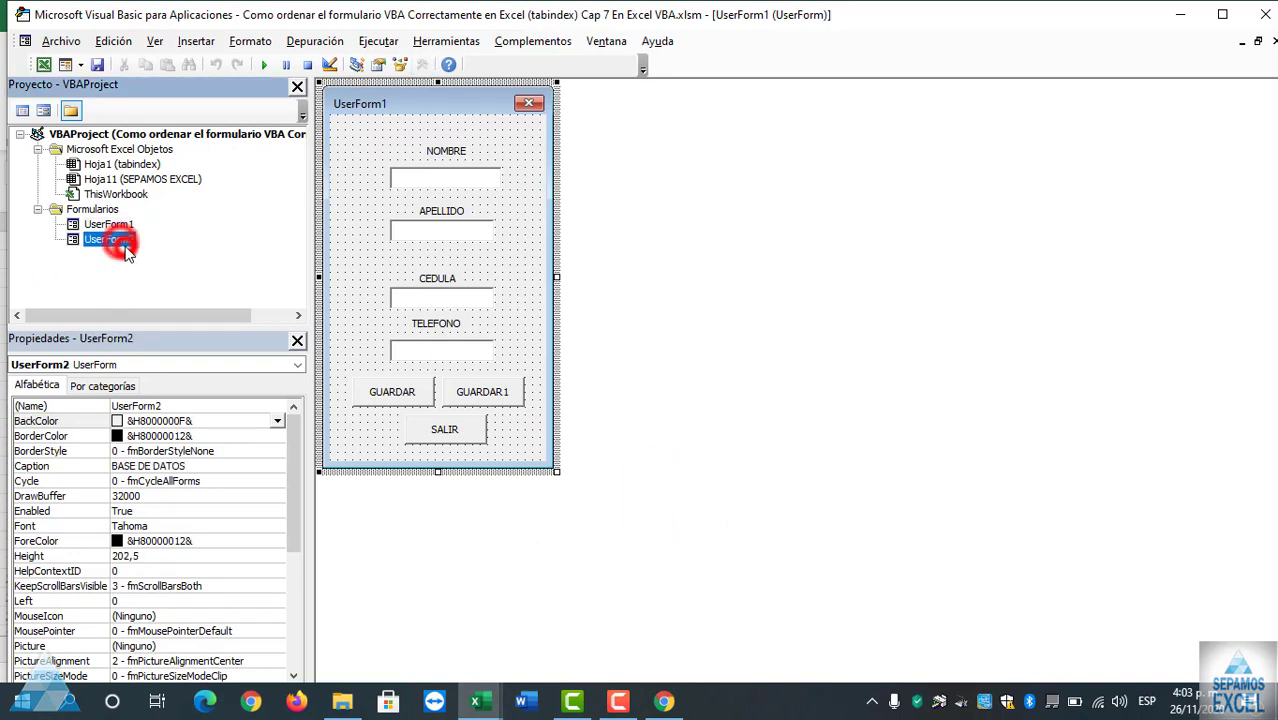
pyautogui.doubleClick(120, 243)
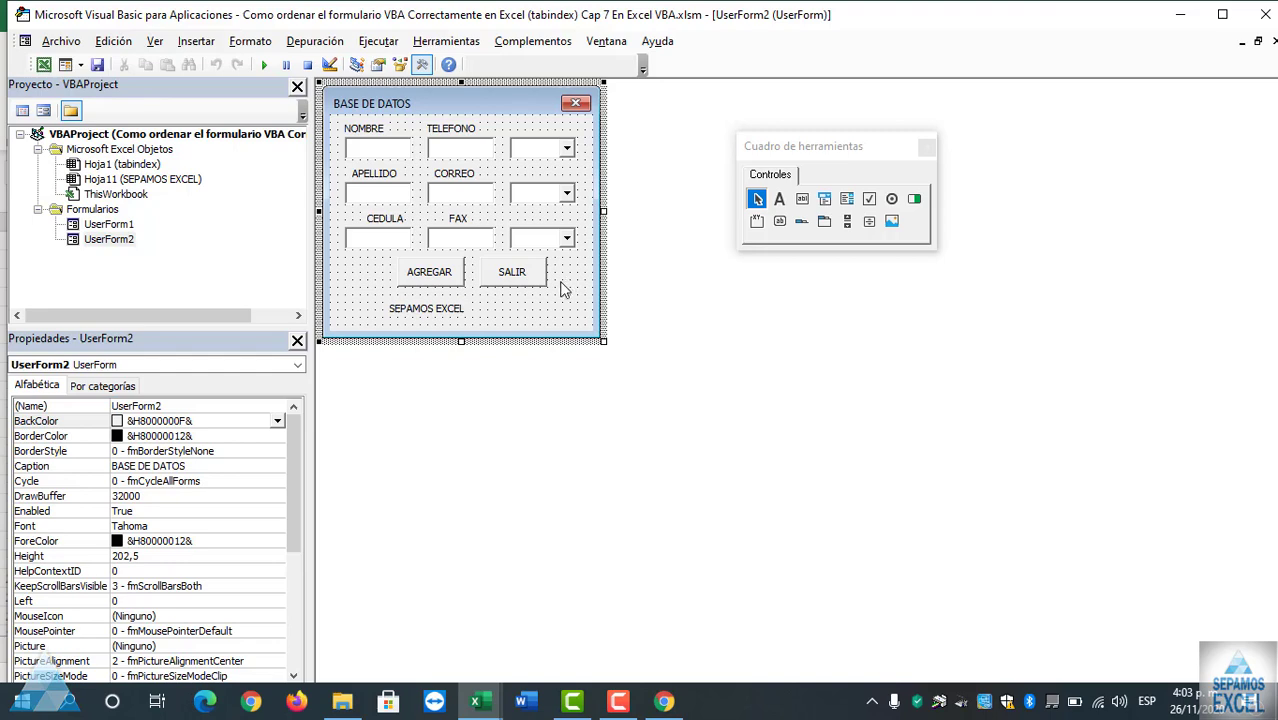
pyautogui.press('F5')
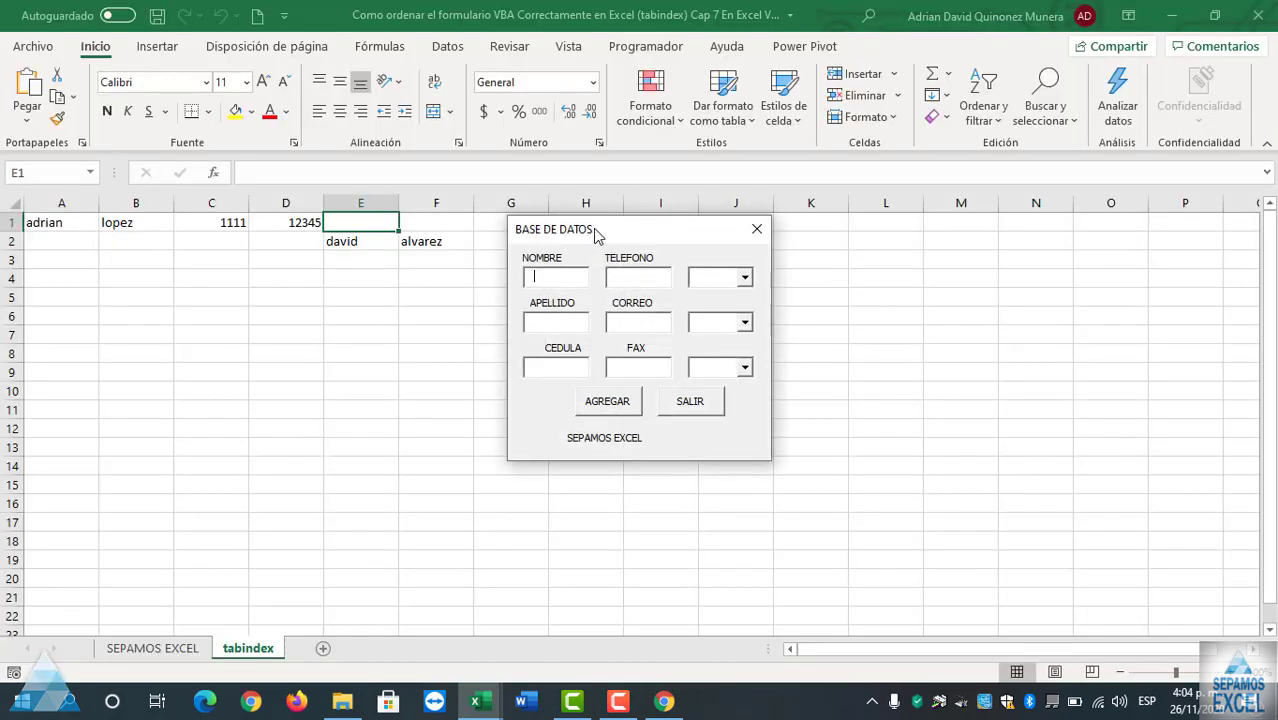
pyautogui.moveTo(640, 236); pyautogui.dragTo(843, 242)
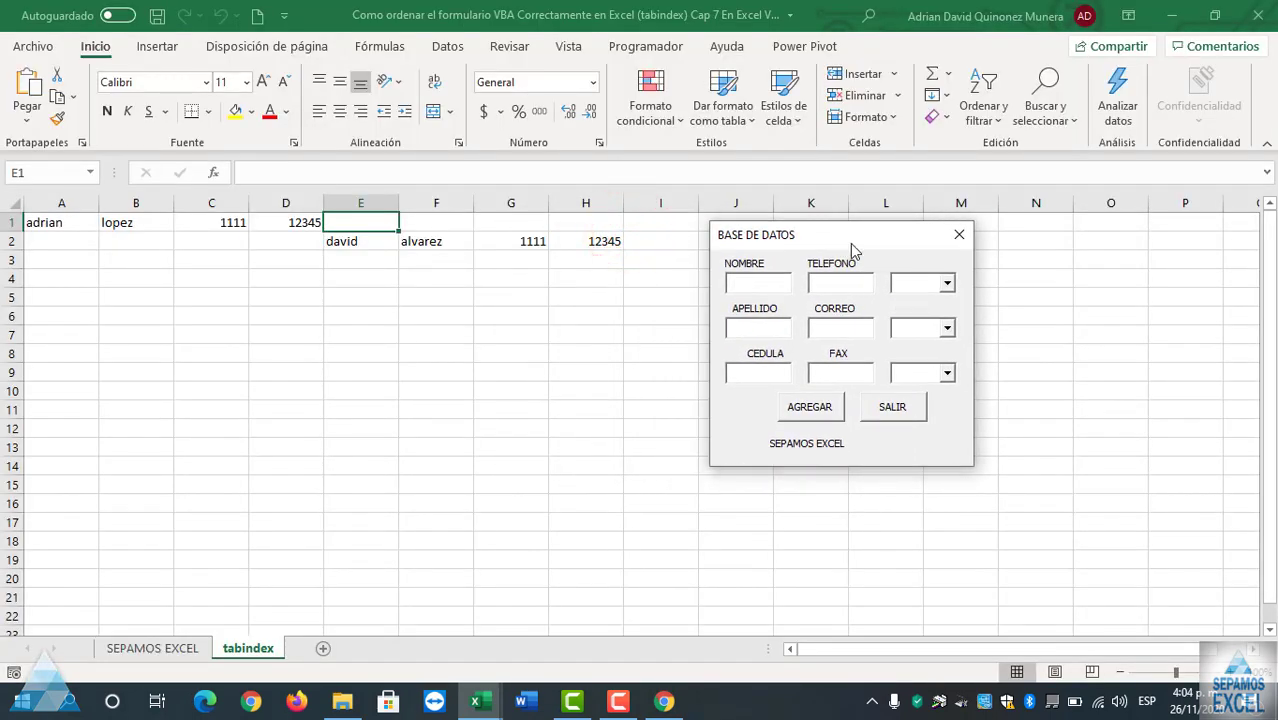
pyautogui.press('Tab')
pyautogui.press('Tab')
pyautogui.press('Tab')
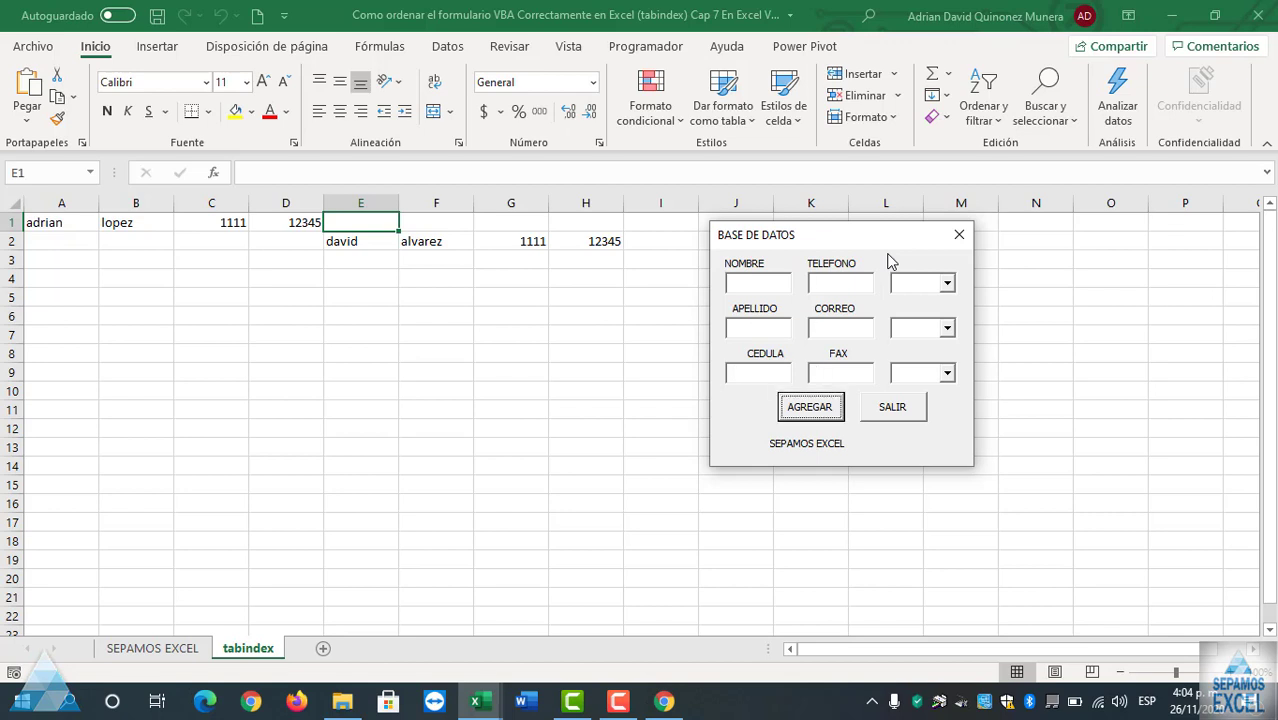
pyautogui.press('Tab')
pyautogui.press('Tab')
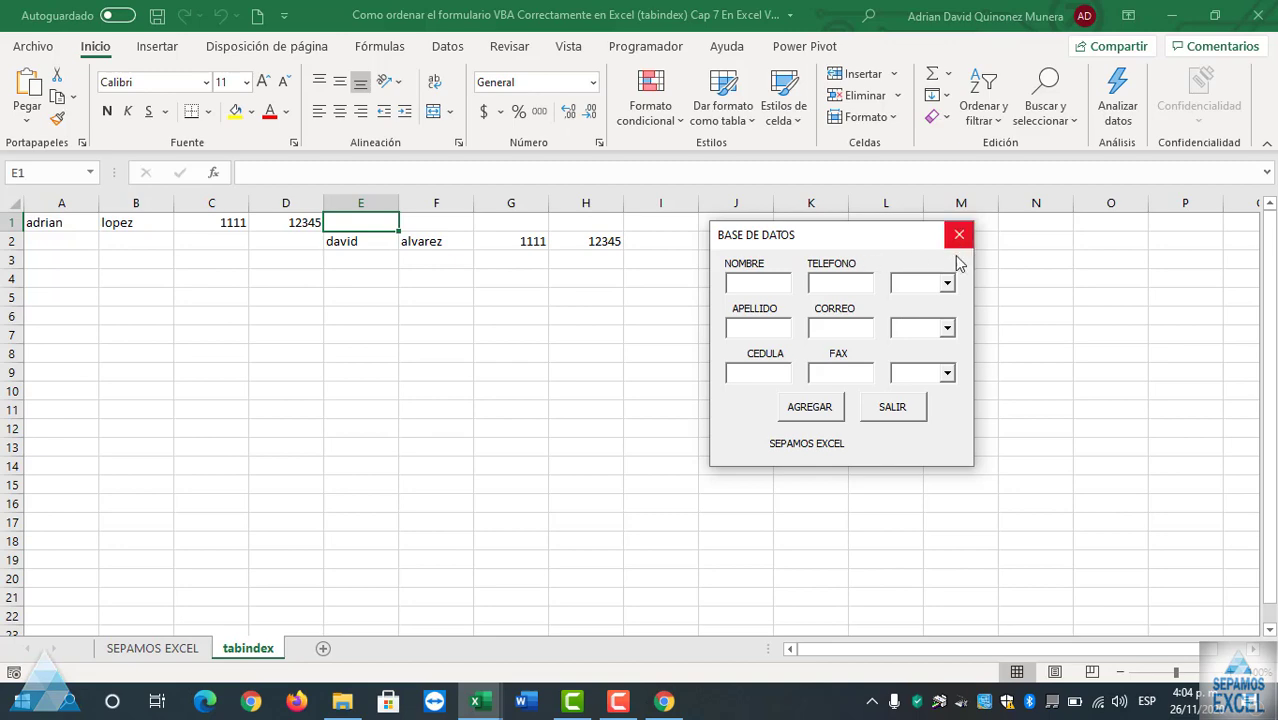
pyautogui.press('Tab')
pyautogui.press('Tab')
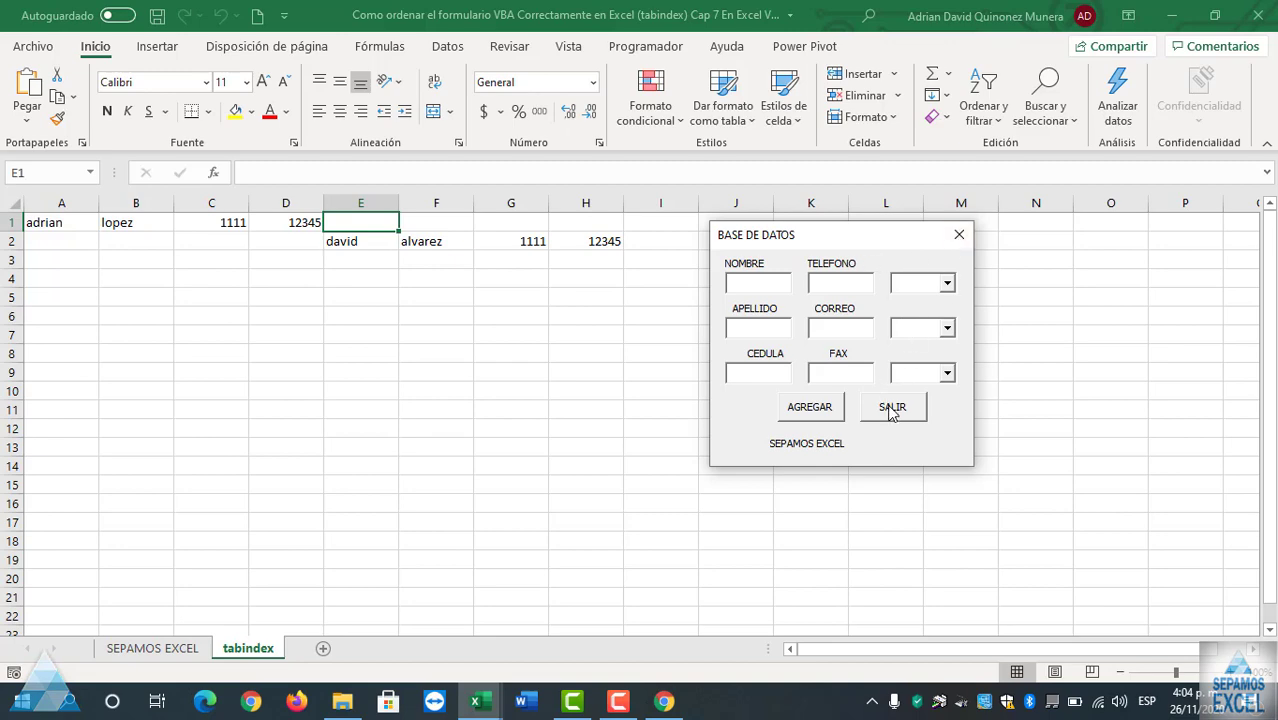
pyautogui.click(892, 410)
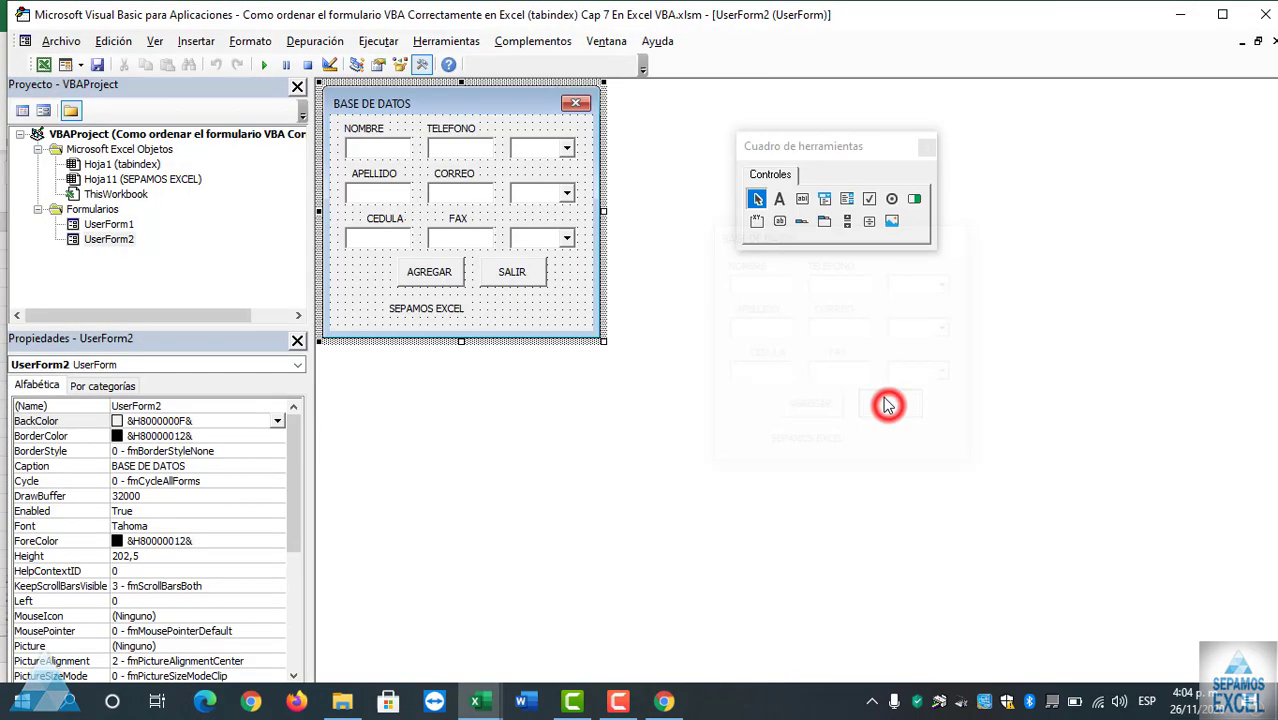
# - Check and renumber the TabIndex of the NOMBRE, APELLIDO and CEDULA text boxes
pyautogui.click(377, 152)
pyautogui.click(291, 468)
pyautogui.click(291, 468)
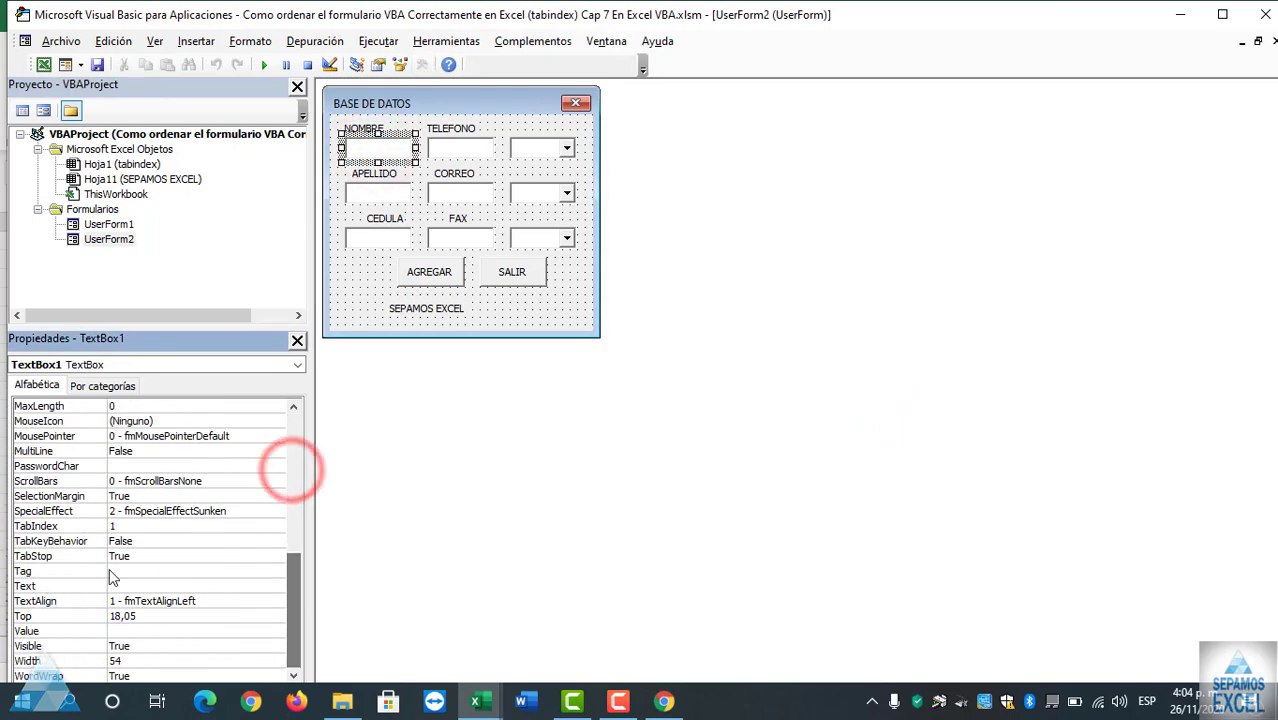
pyautogui.click(60, 526)
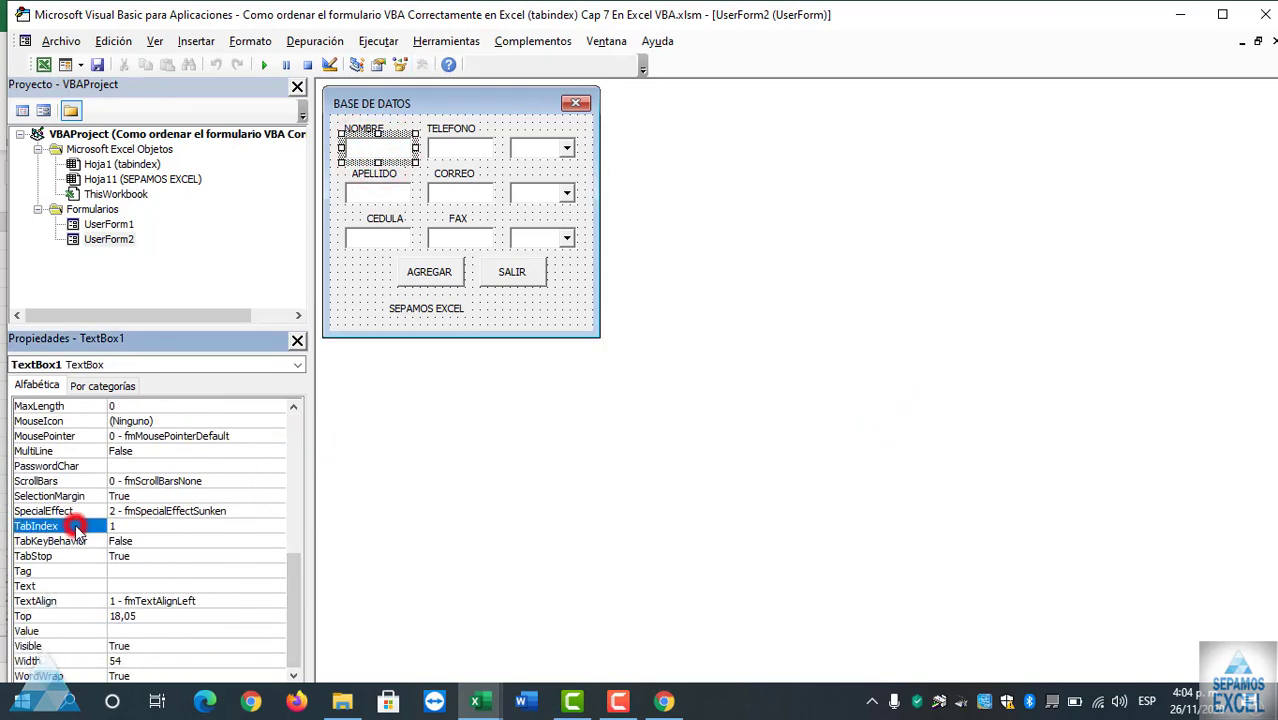
pyautogui.click(375, 197)
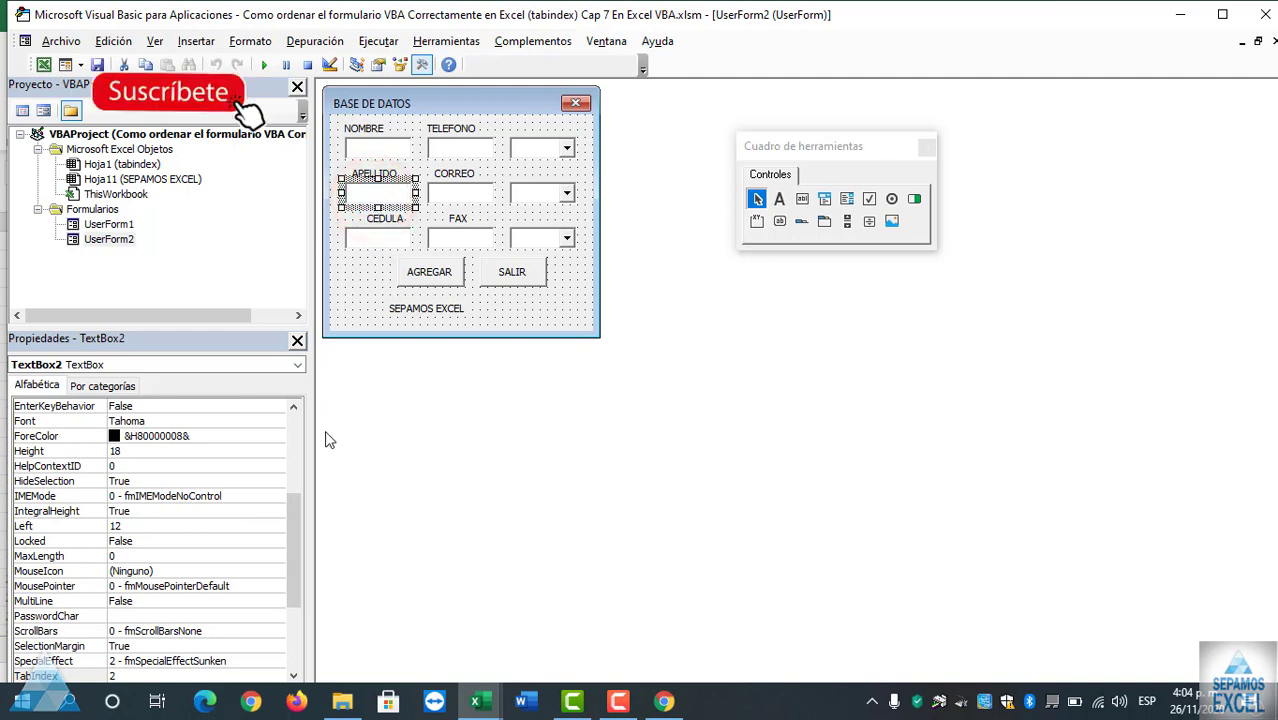
pyautogui.click(291, 560)
pyautogui.click(375, 250)
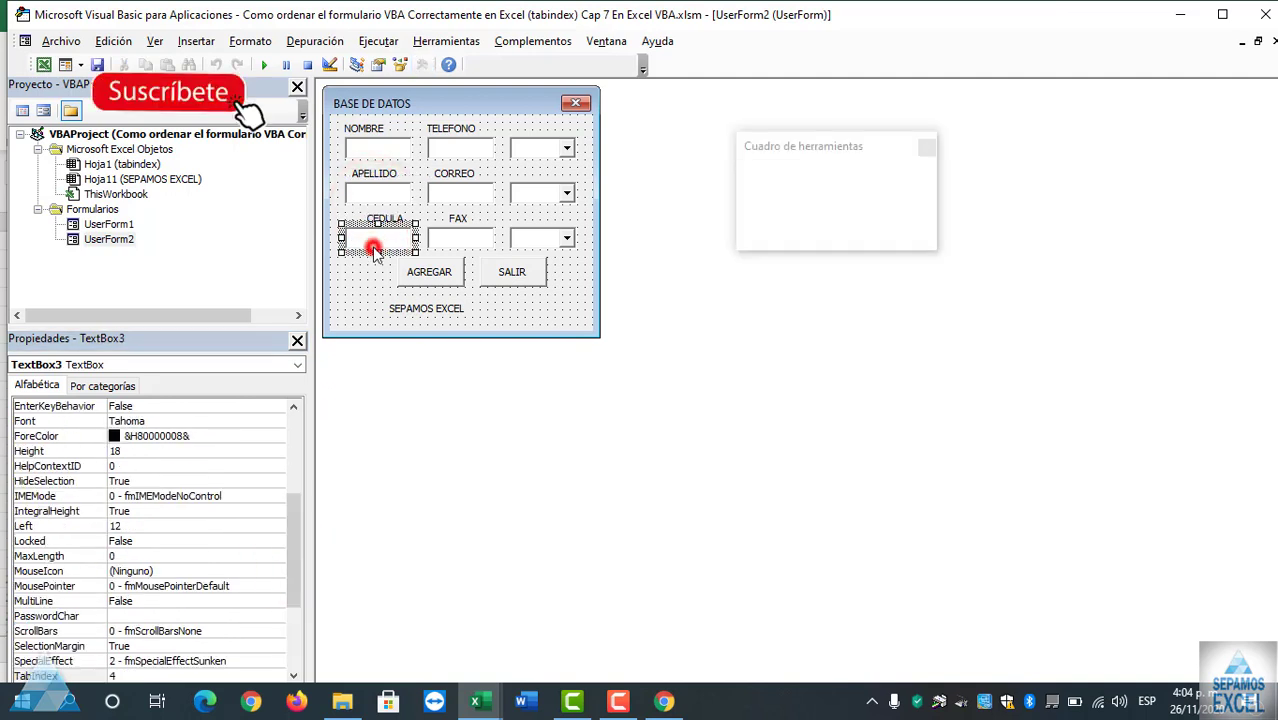
pyautogui.click(150, 675)
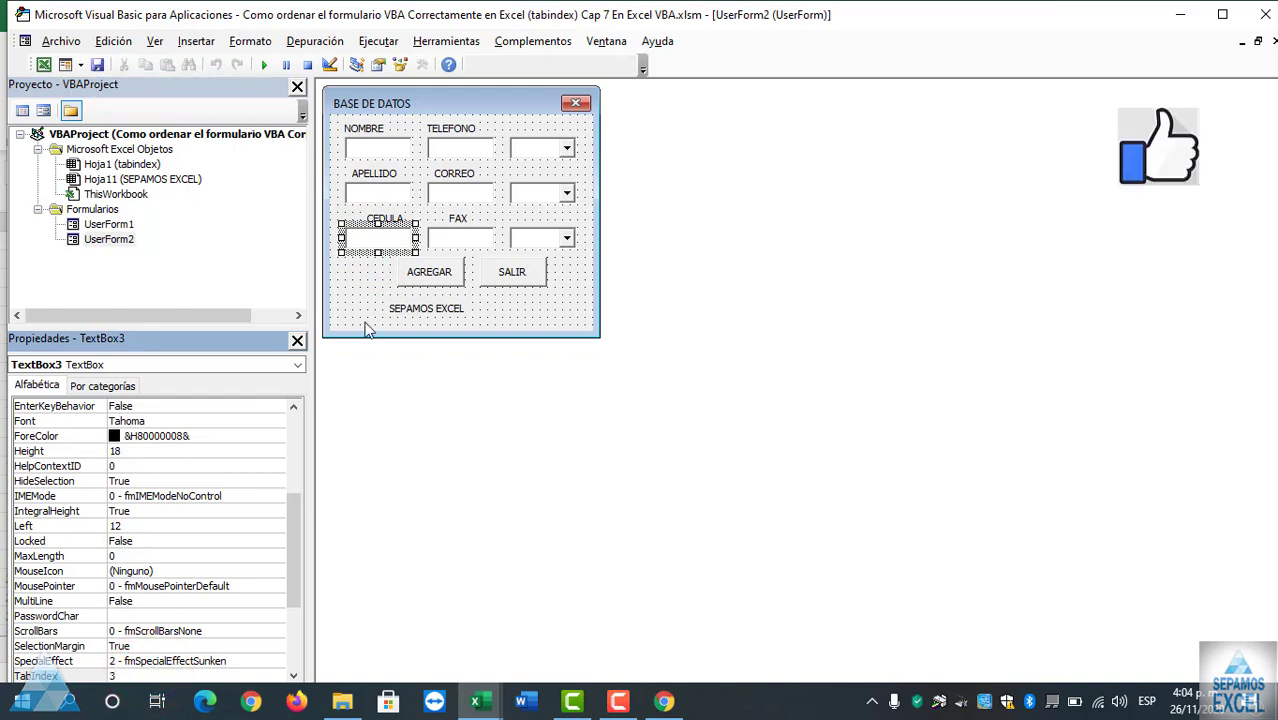
# - Set TELEFONO's TabIndex to 4 and CORREO's to 5, and clear FAX's old value of 10
pyautogui.click(474, 148)
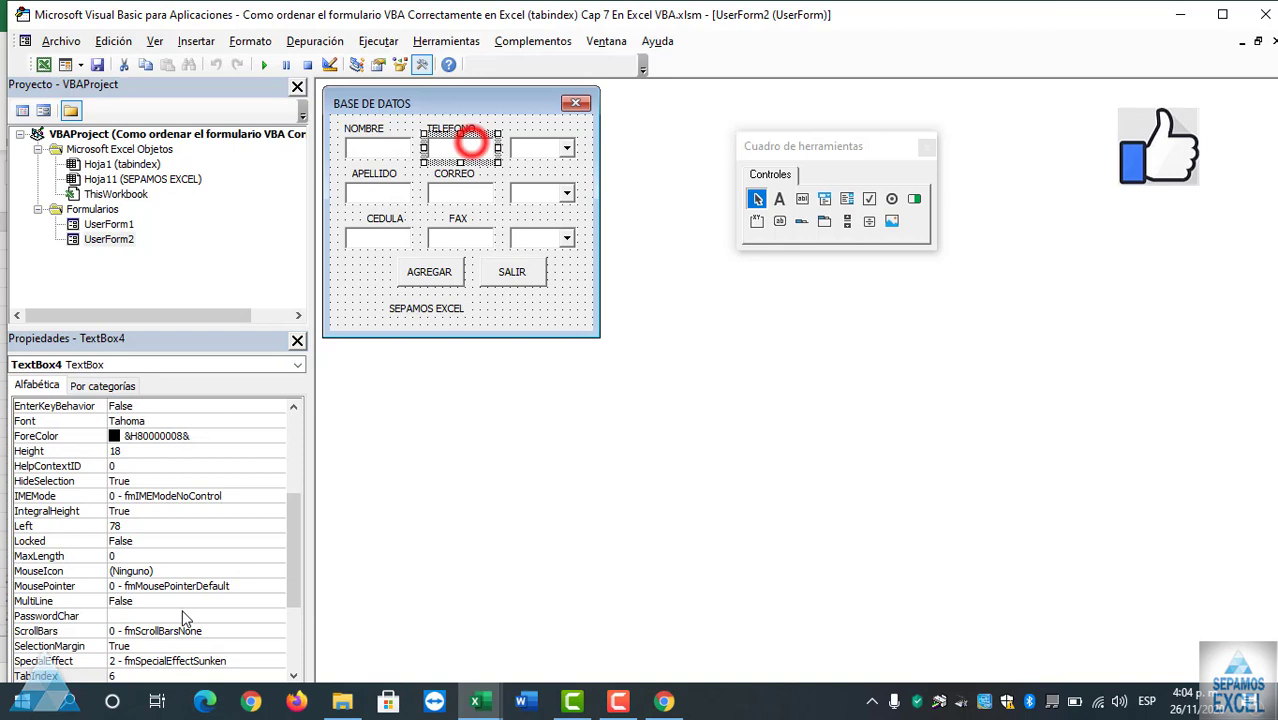
pyautogui.click(148, 676)
pyautogui.write('4')
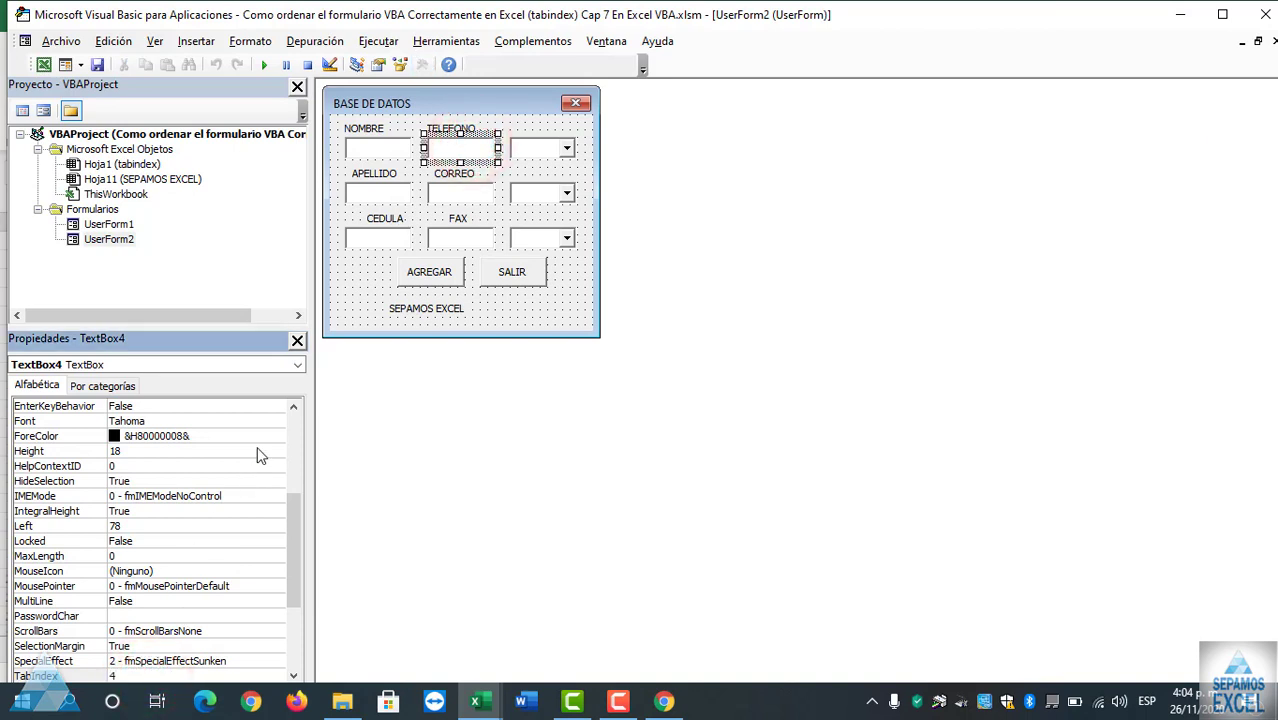
pyautogui.click(455, 192)
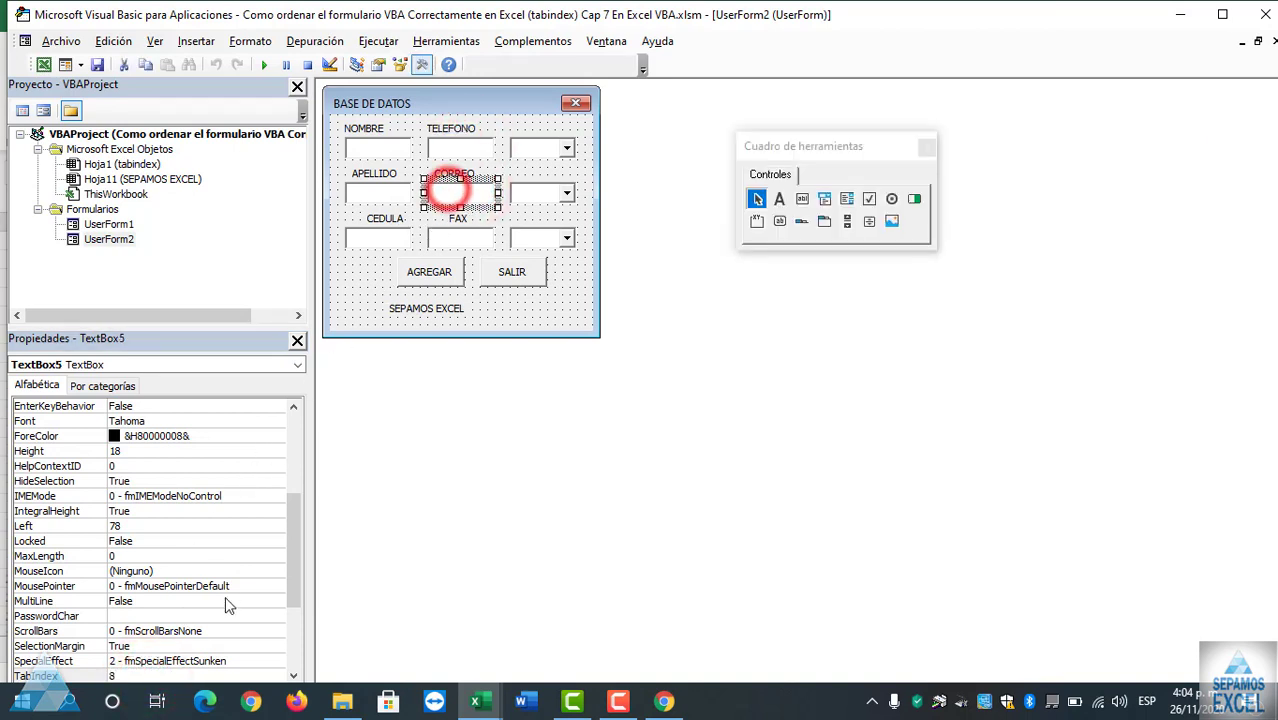
pyautogui.click(185, 677)
pyautogui.write('5')
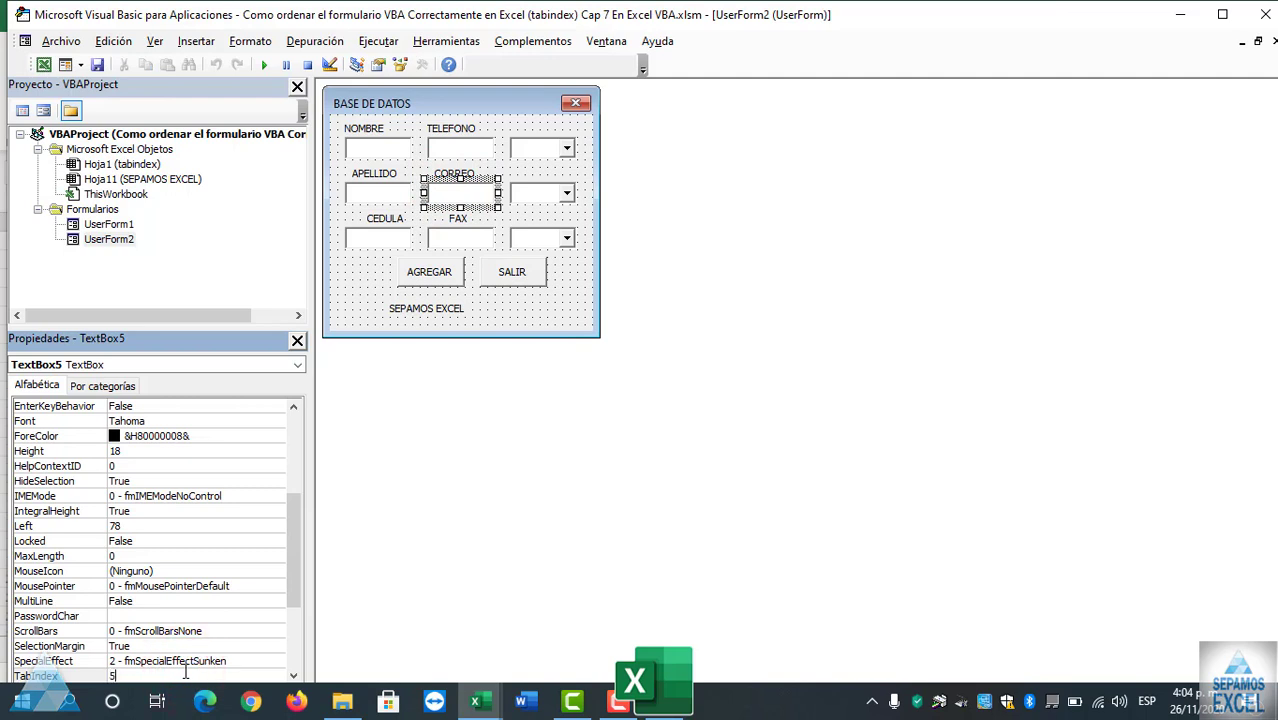
pyautogui.click(465, 237)
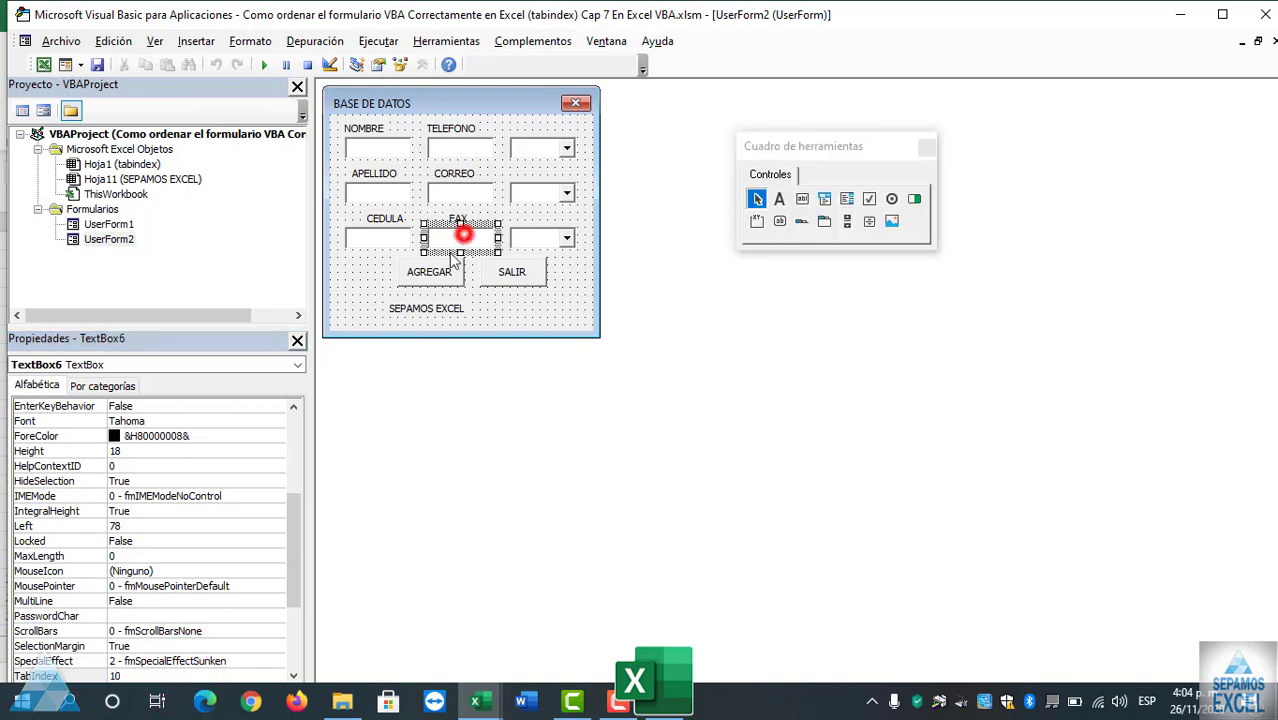
pyautogui.click(177, 677)
pyautogui.press('BackSpace')
pyautogui.press('BackSpace')
pyautogui.write('6')
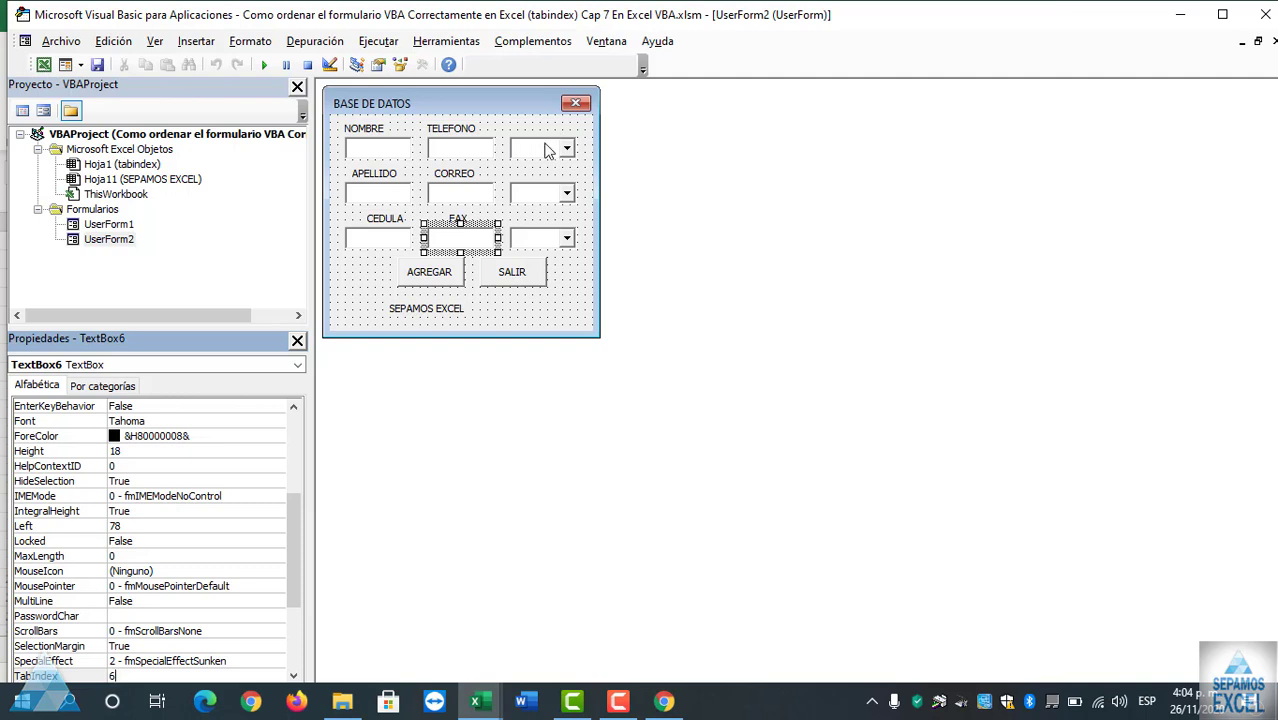
# - Renumber the three combo boxes' TabIndex from 7, ending with ComboBox3 at 9
pyautogui.click(548, 150)
pyautogui.click(160, 676)
pyautogui.press('BackSpace')
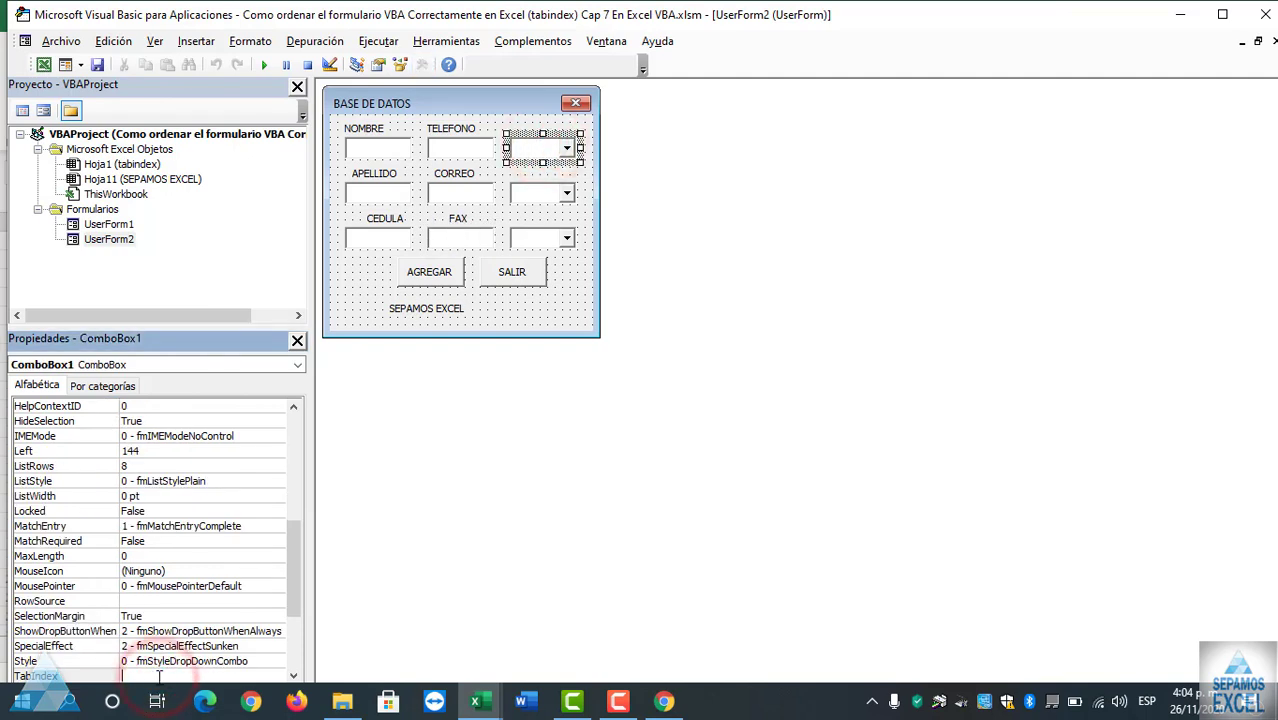
pyautogui.write('7')
pyautogui.click(536, 202)
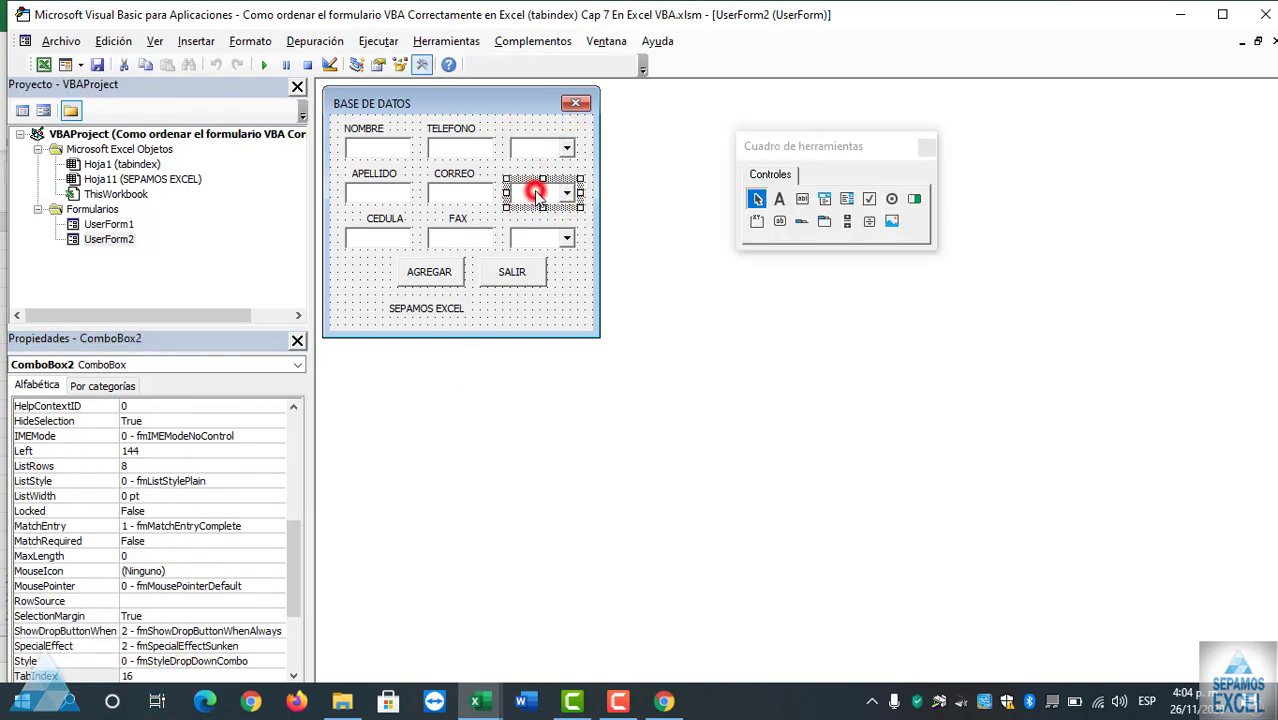
pyautogui.click(232, 677)
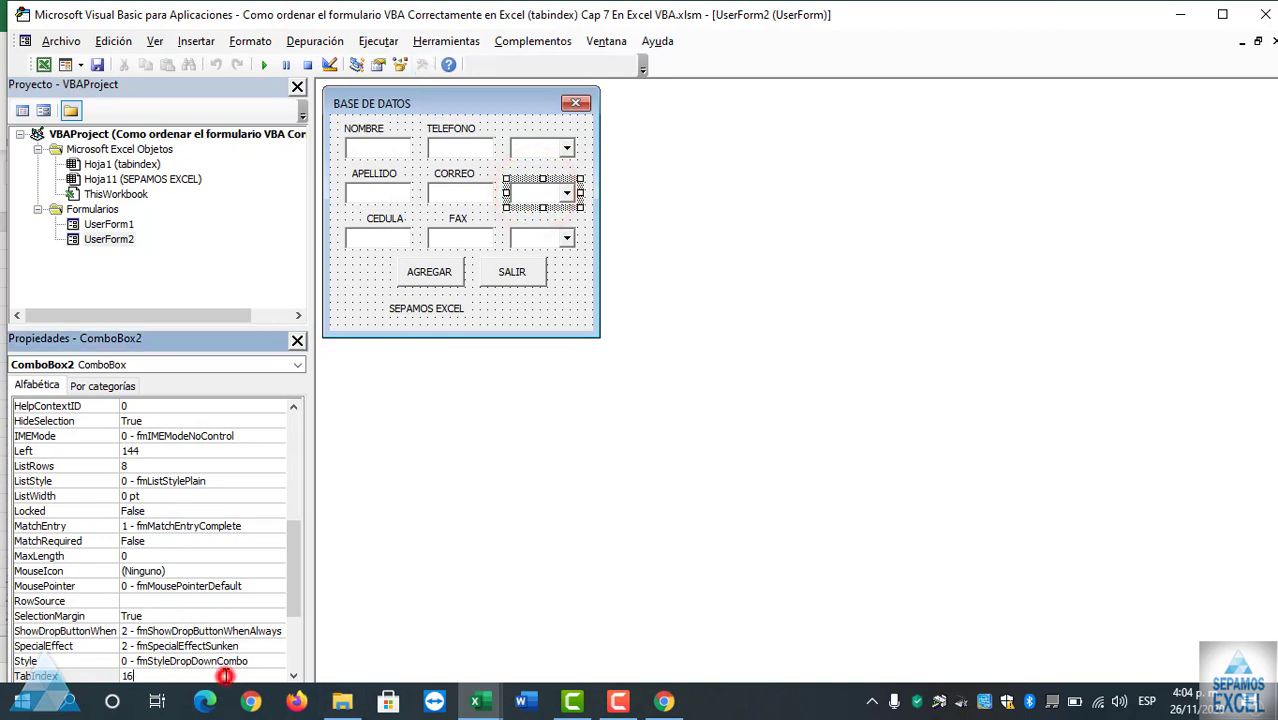
pyautogui.press('BackSpace')
pyautogui.click(538, 242)
pyautogui.click(200, 676)
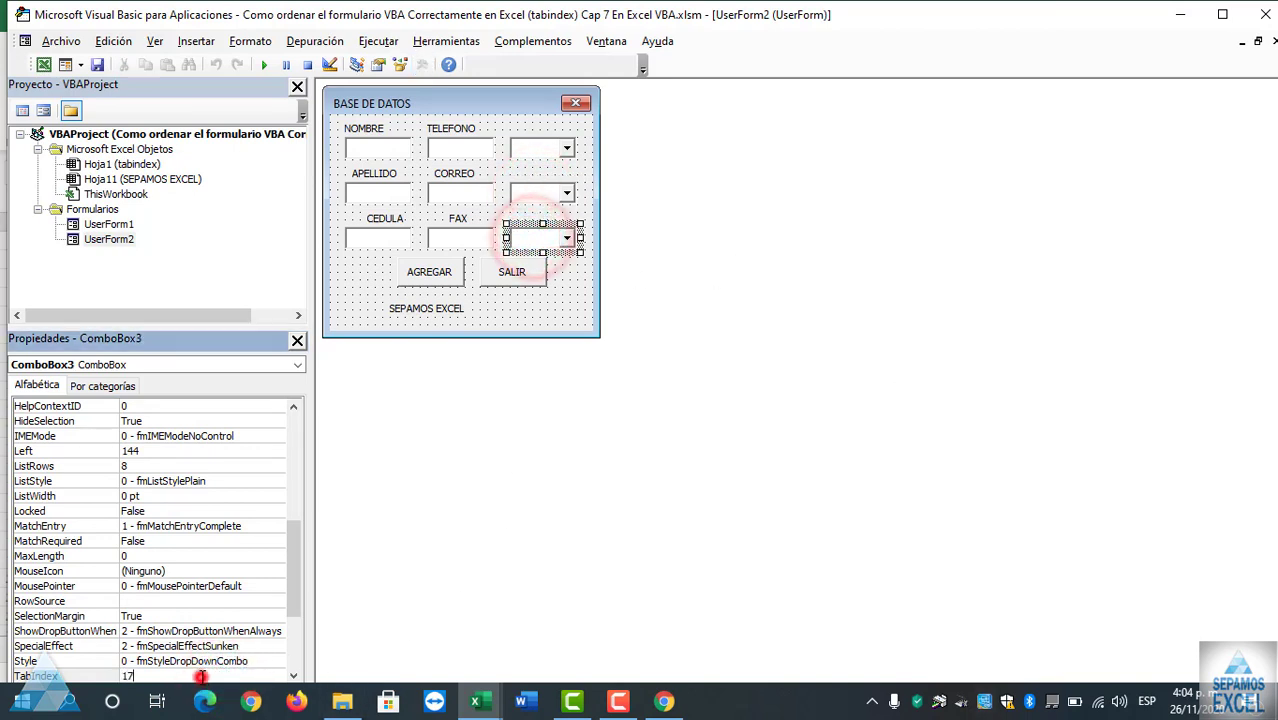
pyautogui.press('BackSpace')
pyautogui.press('BackSpace')
pyautogui.write('9')
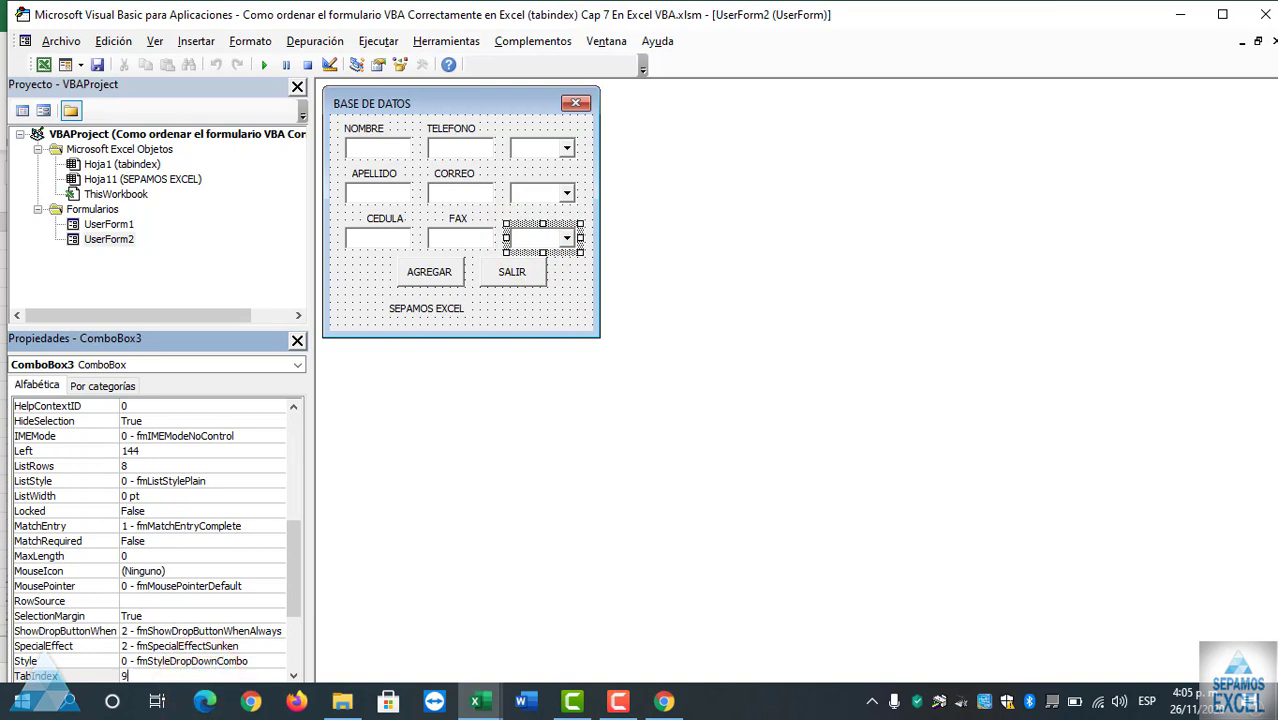
# - Renumber the TabIndex of the AGREGAR button (was 15) and the SALIR button
pyautogui.click(432, 273)
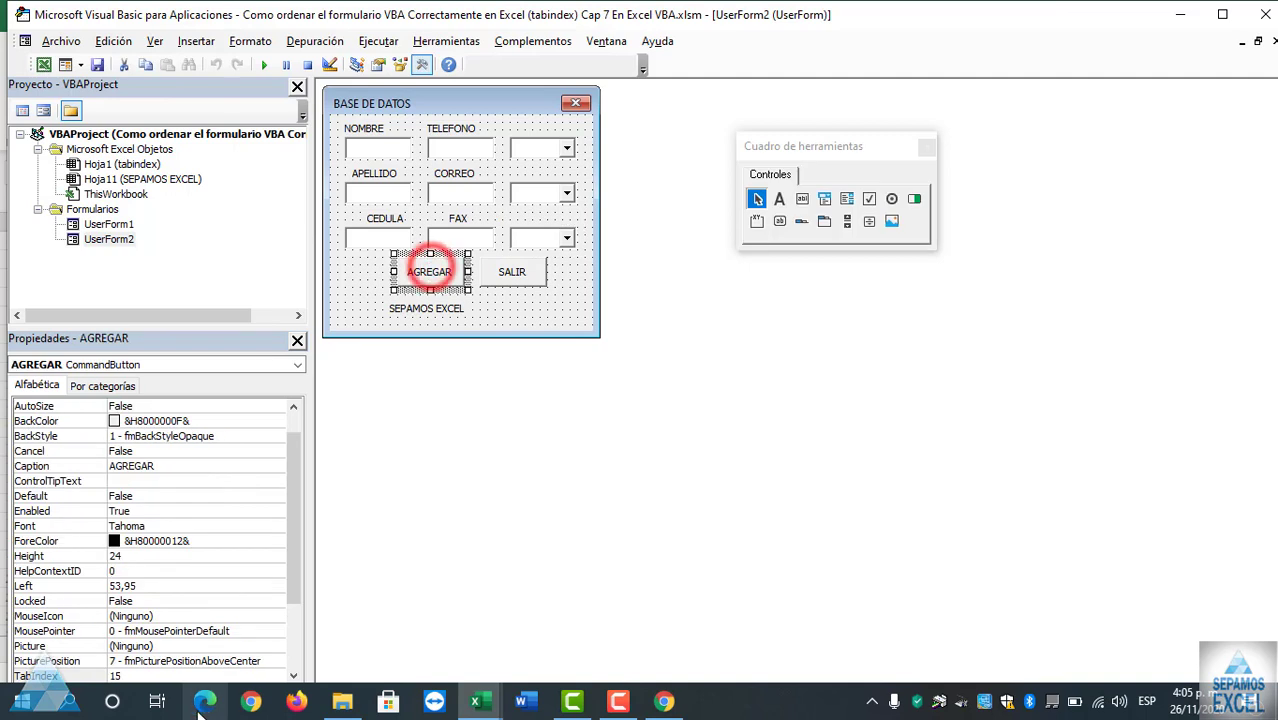
pyautogui.click(190, 676)
pyautogui.press('BackSpace')
pyautogui.press('BackSpace')
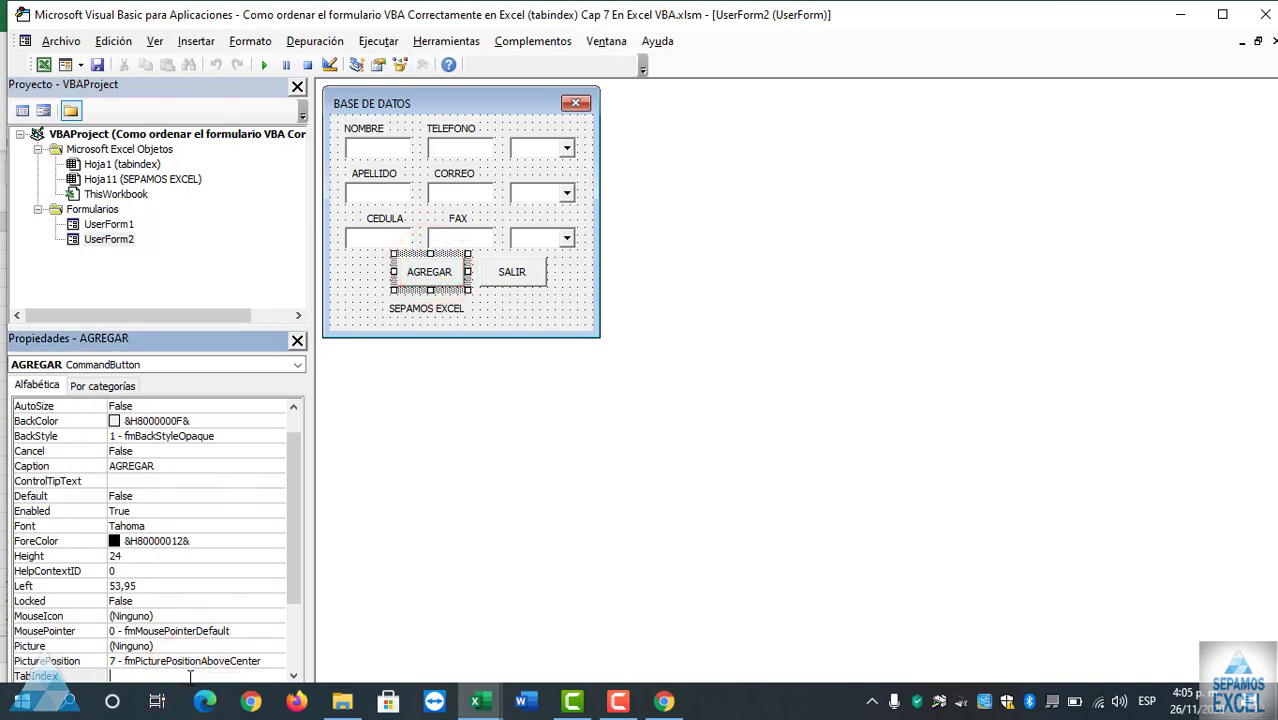
pyautogui.write('10')
pyautogui.click(510, 272)
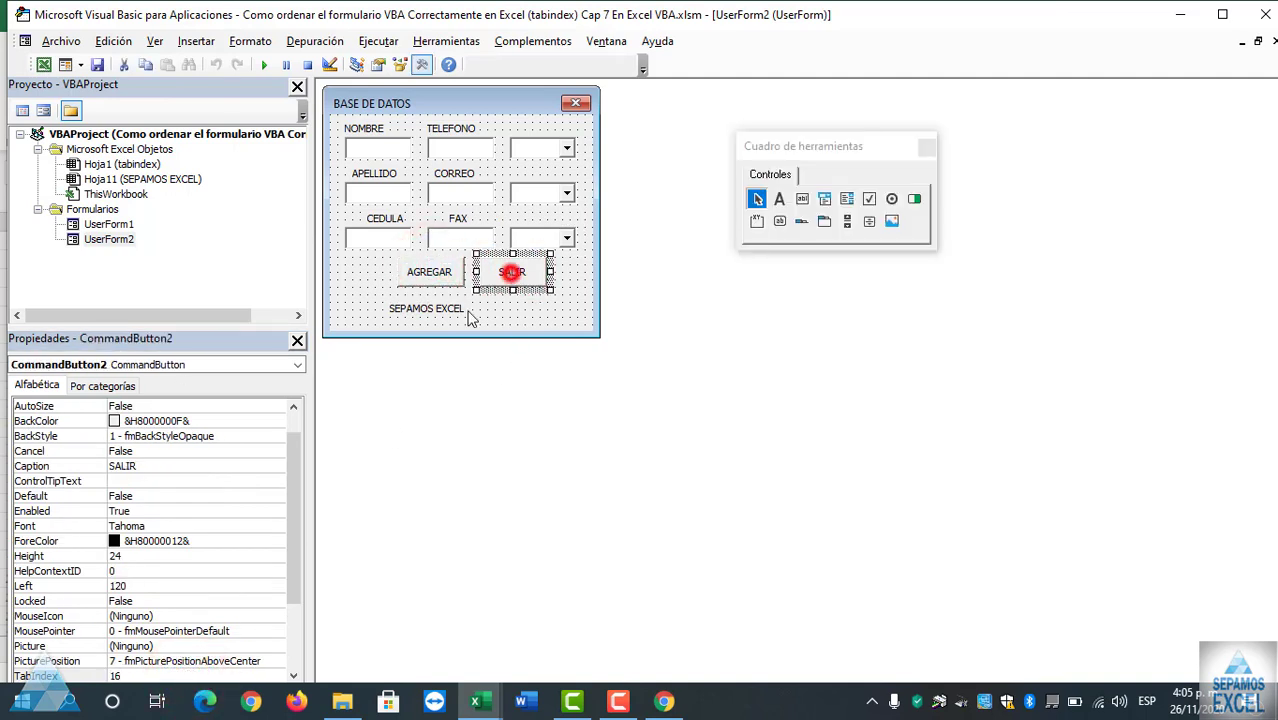
pyautogui.click(200, 675)
pyautogui.press('BackSpace')
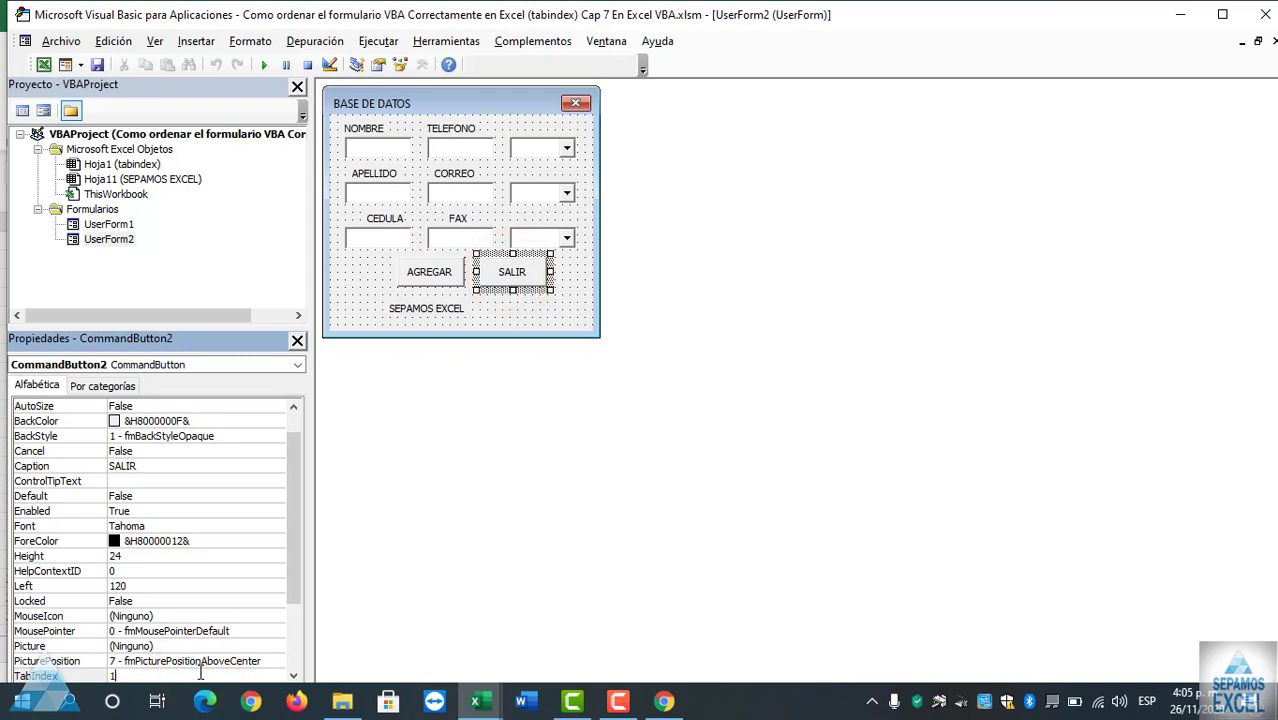
pyautogui.write('1')
pyautogui.click(365, 314)
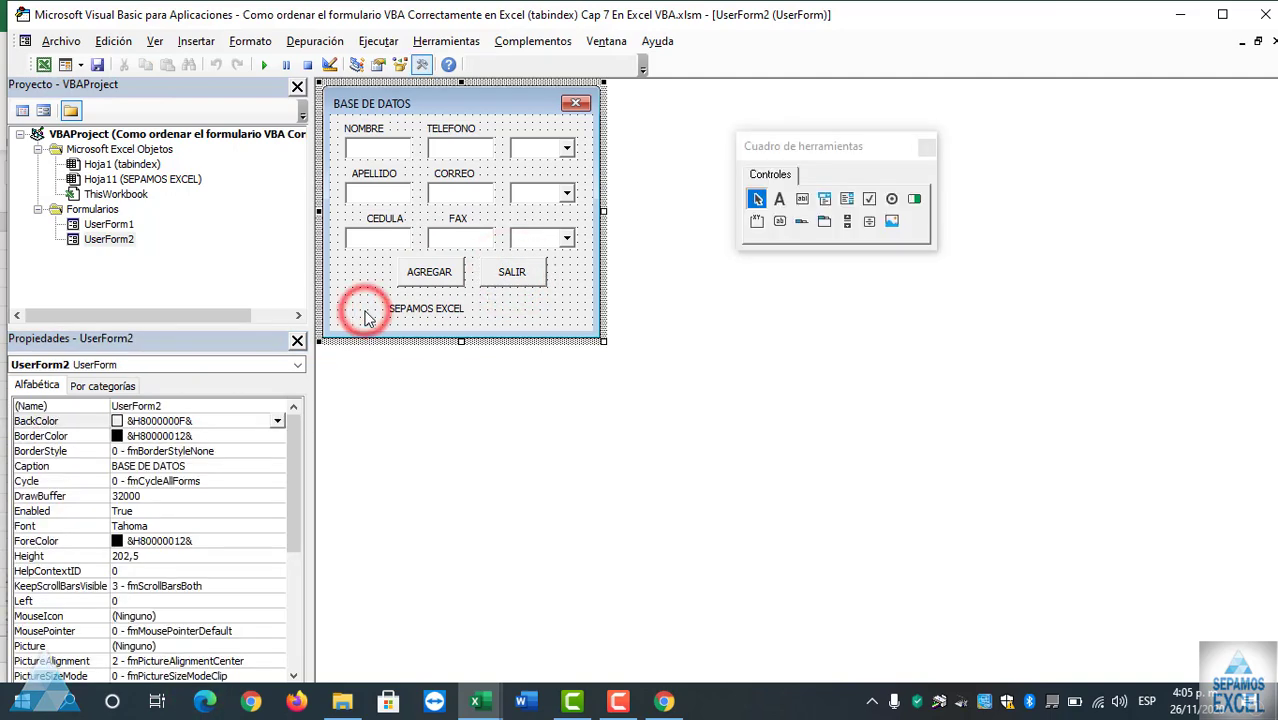
pyautogui.press('F5')
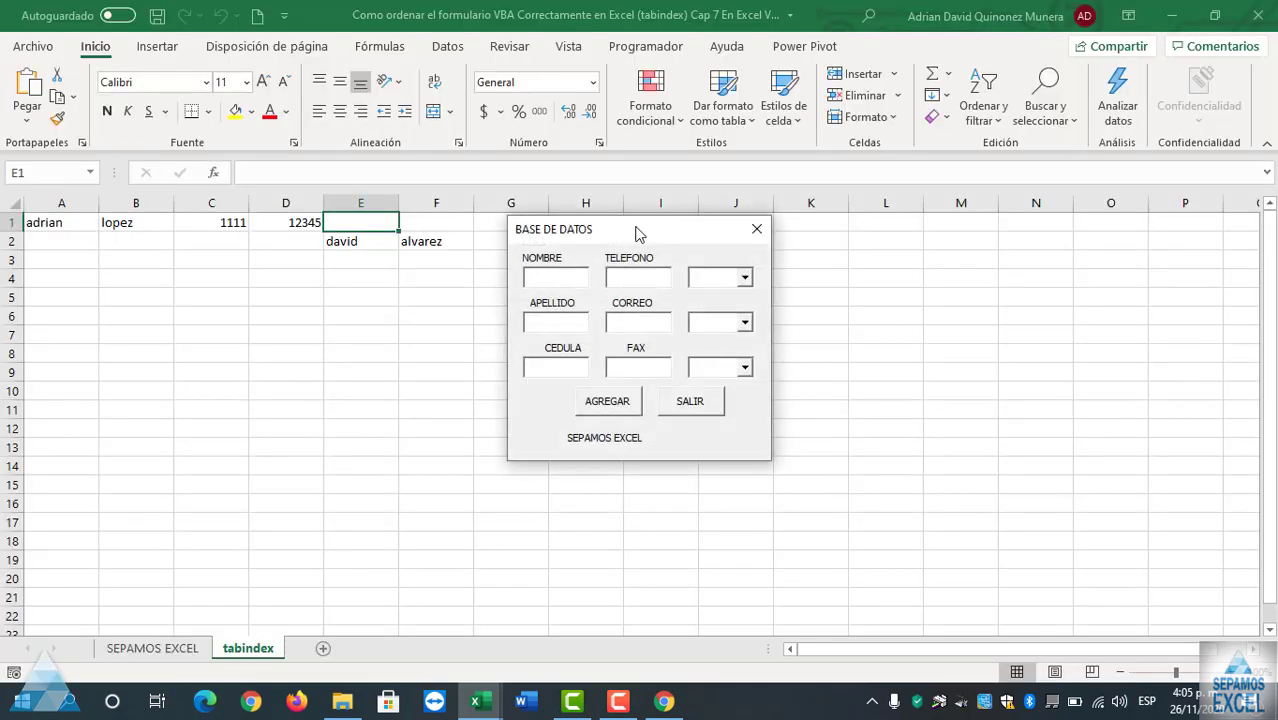
pyautogui.moveTo(643, 230); pyautogui.dragTo(854, 218)
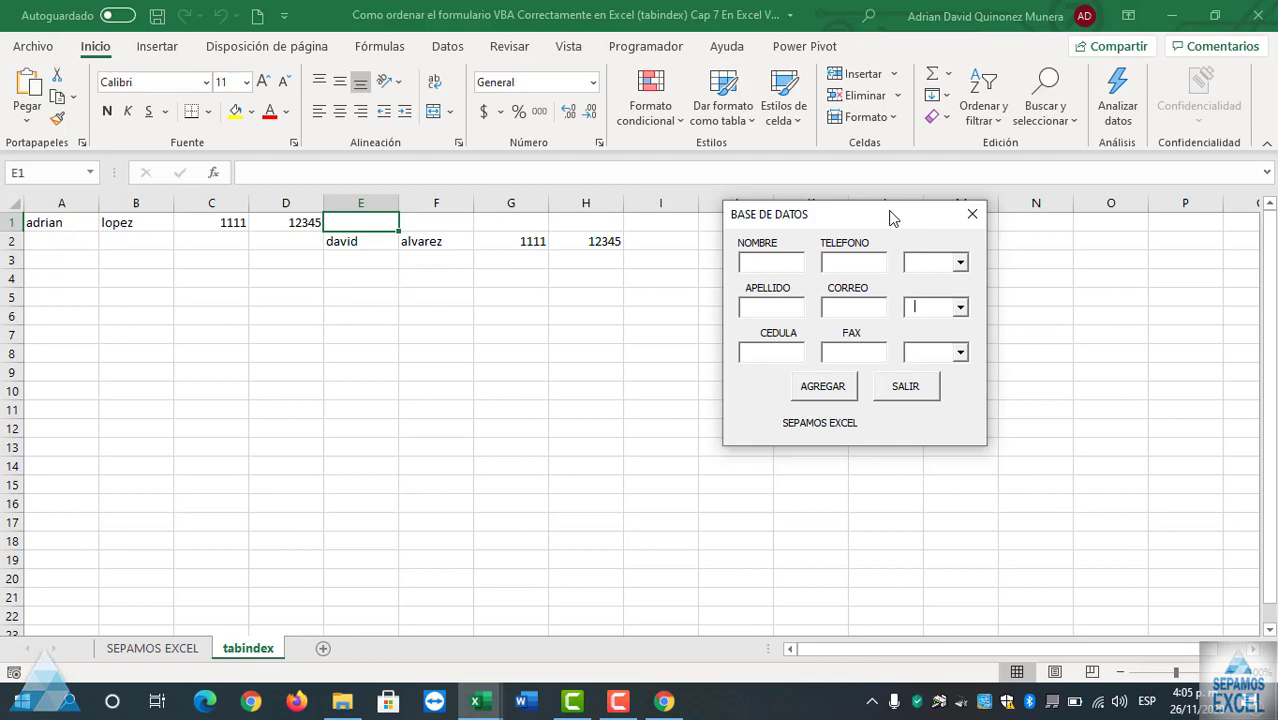
pyautogui.press('Tab')
pyautogui.press('Tab')
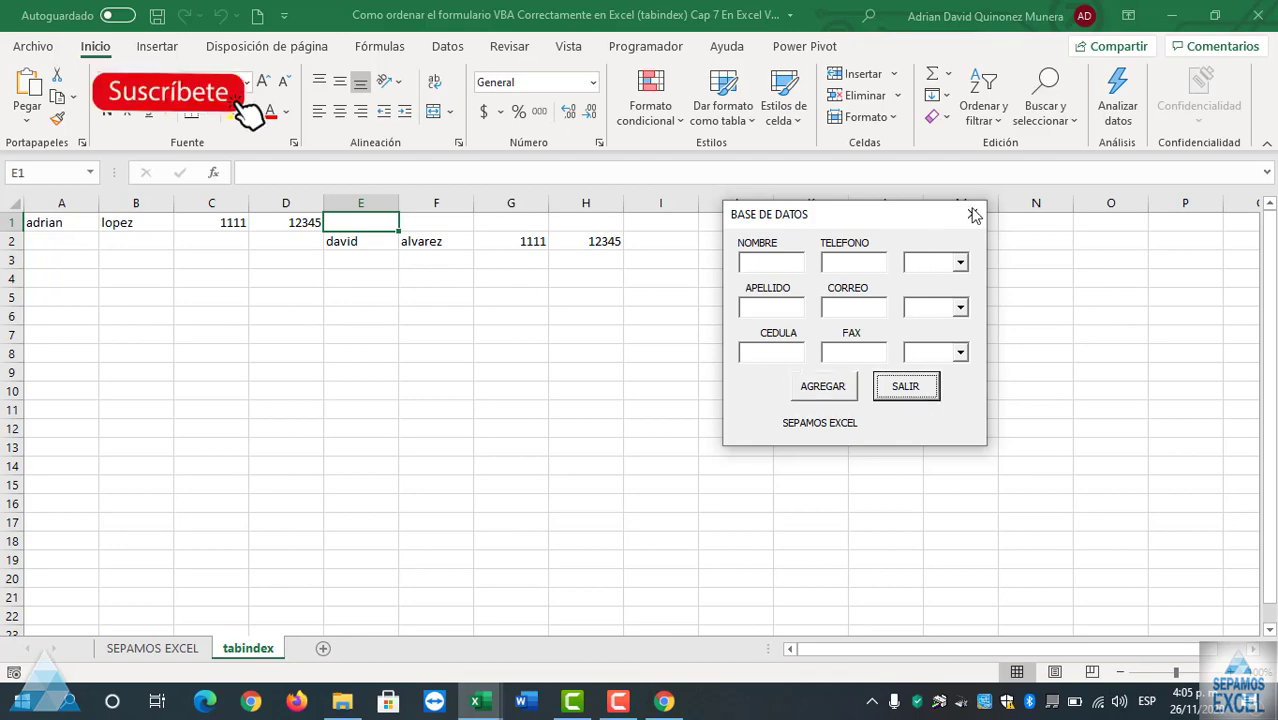
pyautogui.click(974, 216)
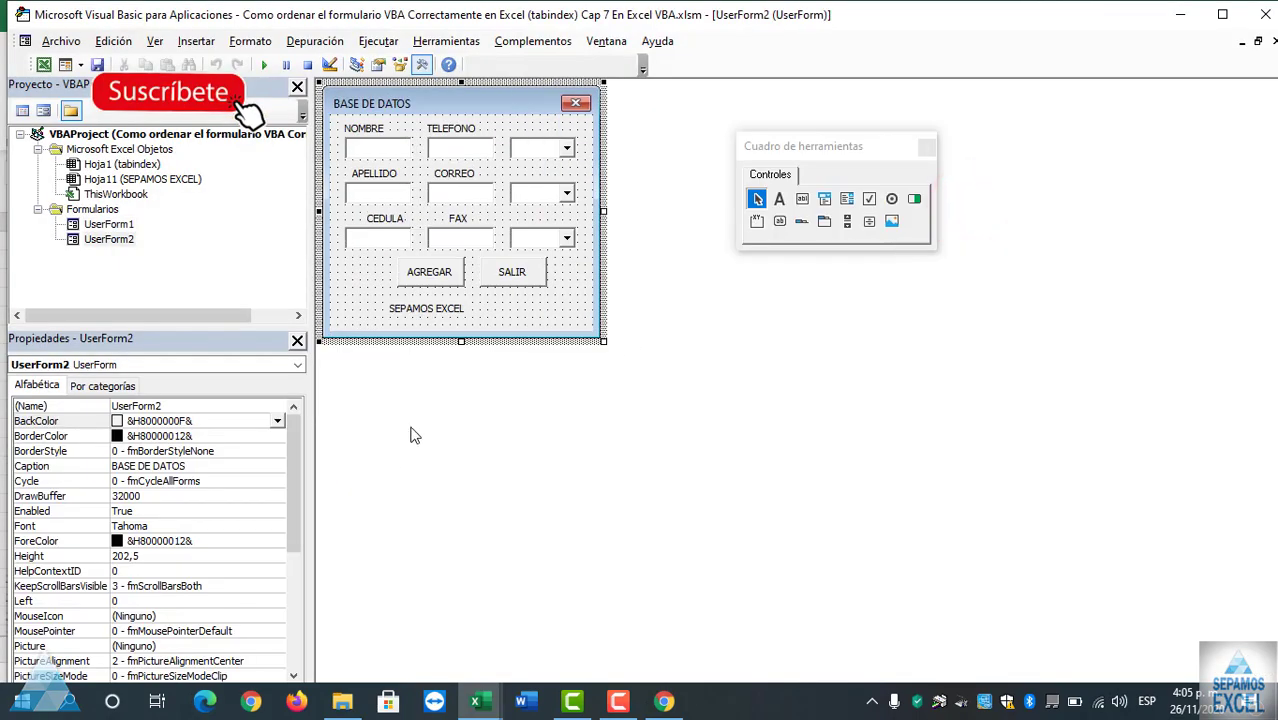
# - Open UserForm1, stretch it to 393 tall, and move GUARDAR, GUARDAR1 and SALIR lower
pyautogui.doubleClick(108, 224)
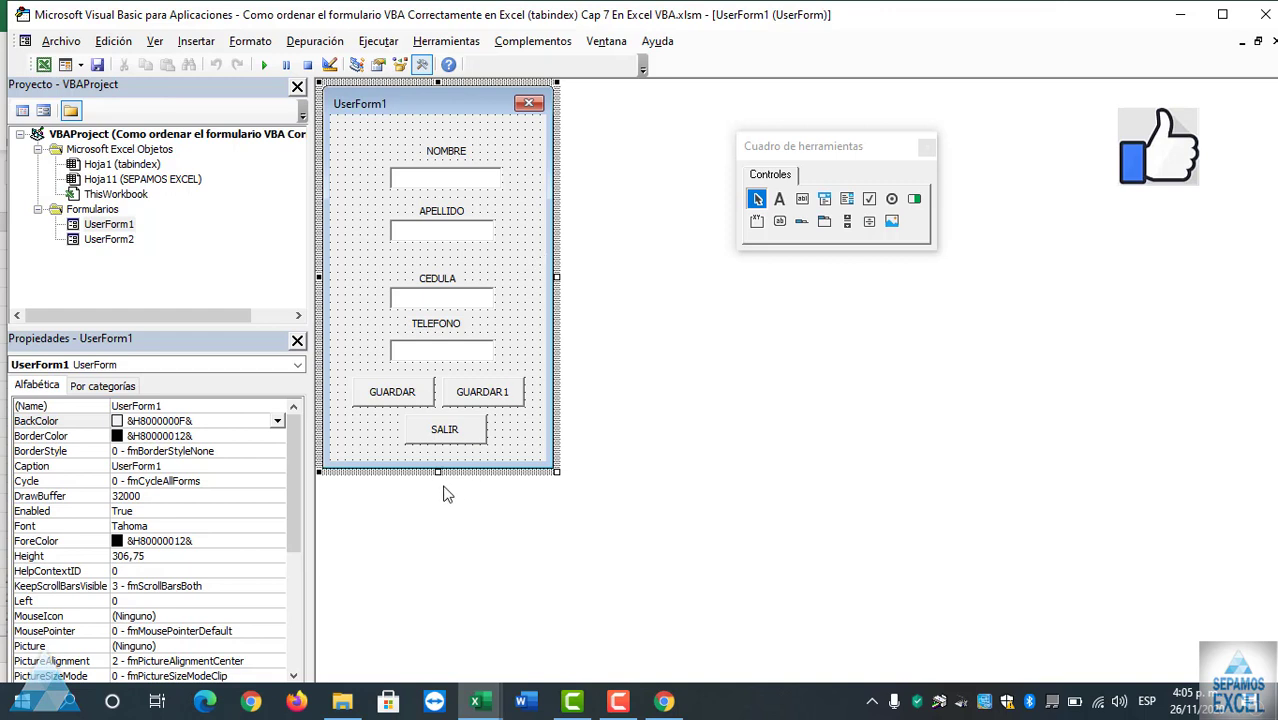
pyautogui.moveTo(437, 475); pyautogui.dragTo(437, 576)
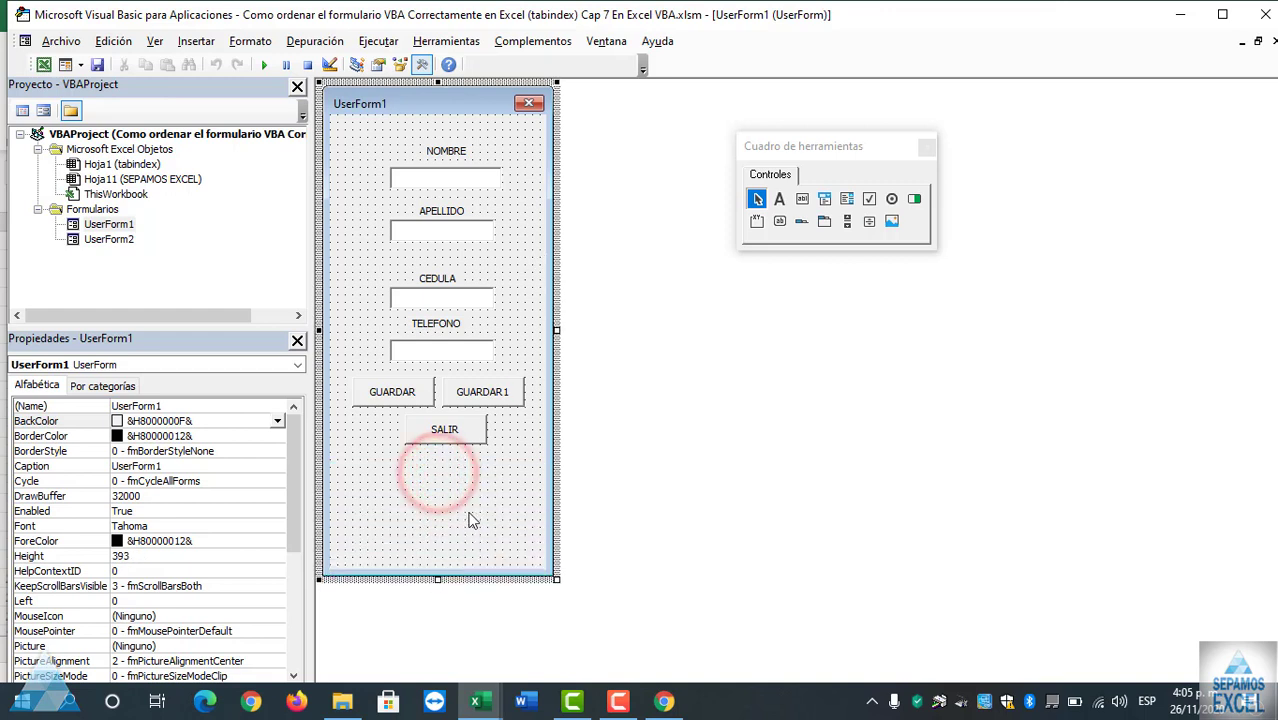
pyautogui.moveTo(475, 502); pyautogui.dragTo(378, 356)
pyautogui.moveTo(505, 477); pyautogui.dragTo(395, 398)
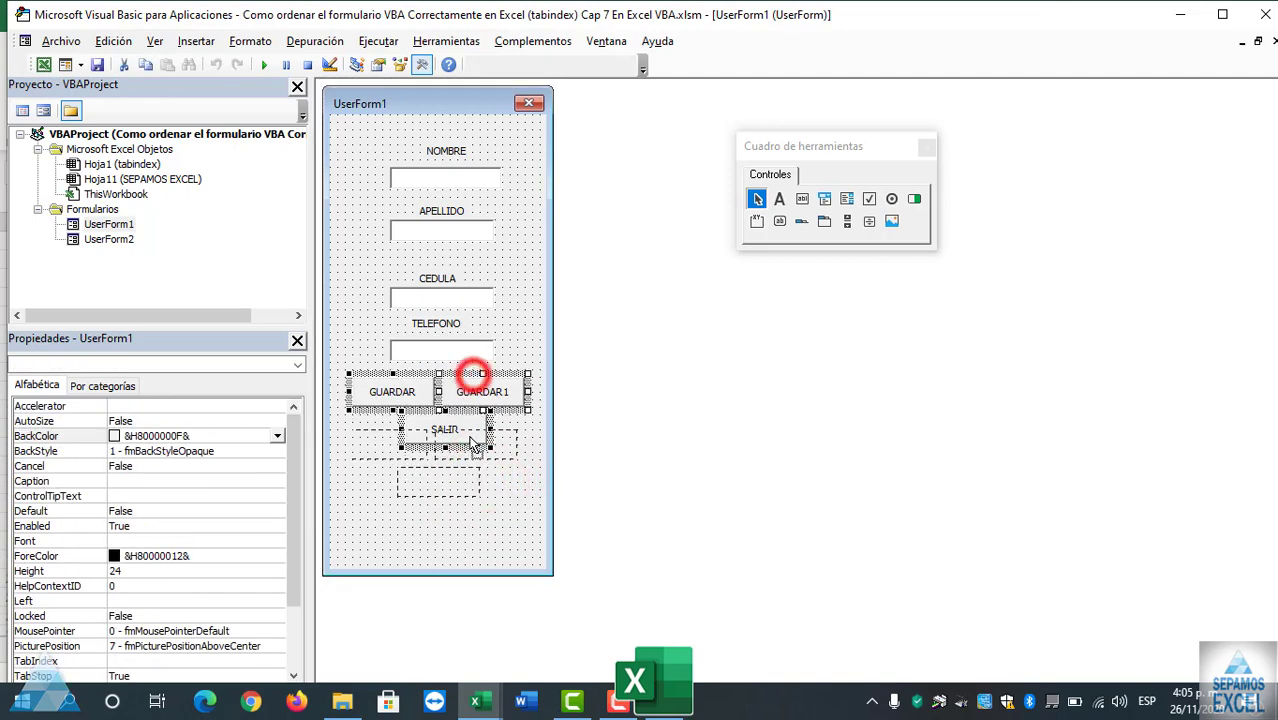
pyautogui.moveTo(474, 446); pyautogui.dragTo(478, 458)
pyautogui.click(494, 413)
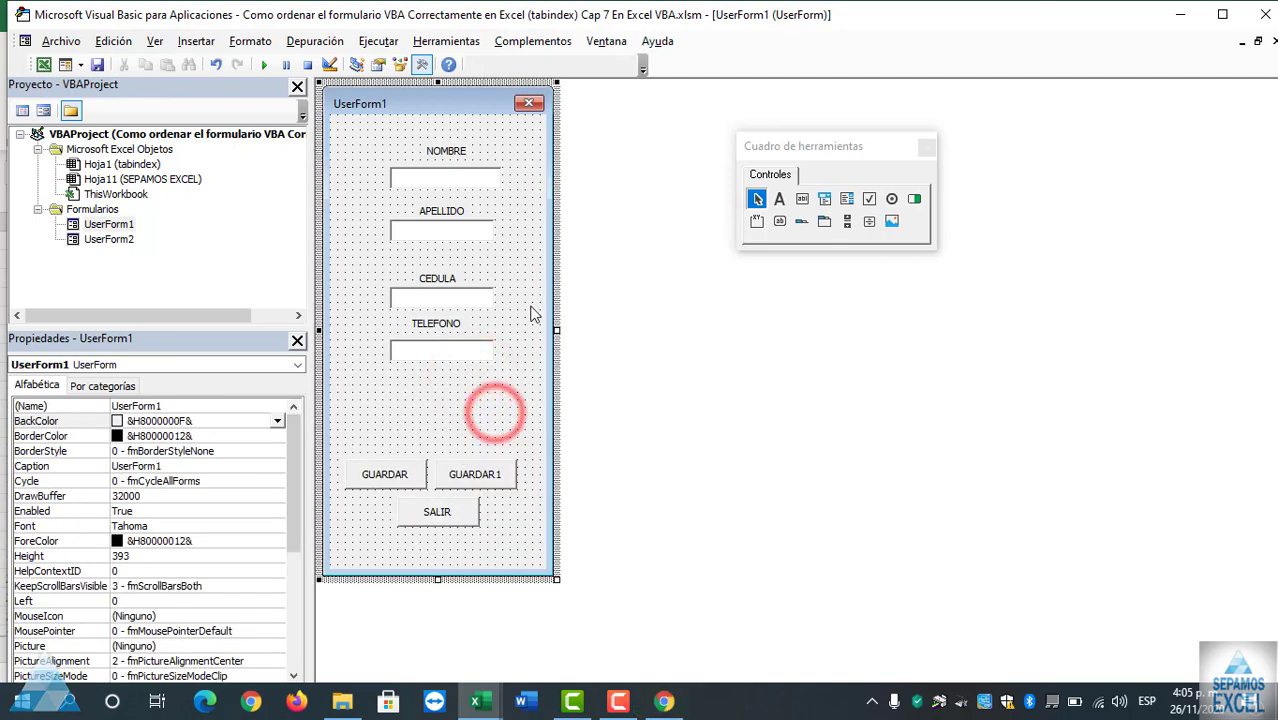
# - Copy the TELEFONO text box and paste the copy, TextBox5, just below it
pyautogui.click(456, 351)
pyautogui.rightClick(454, 354)
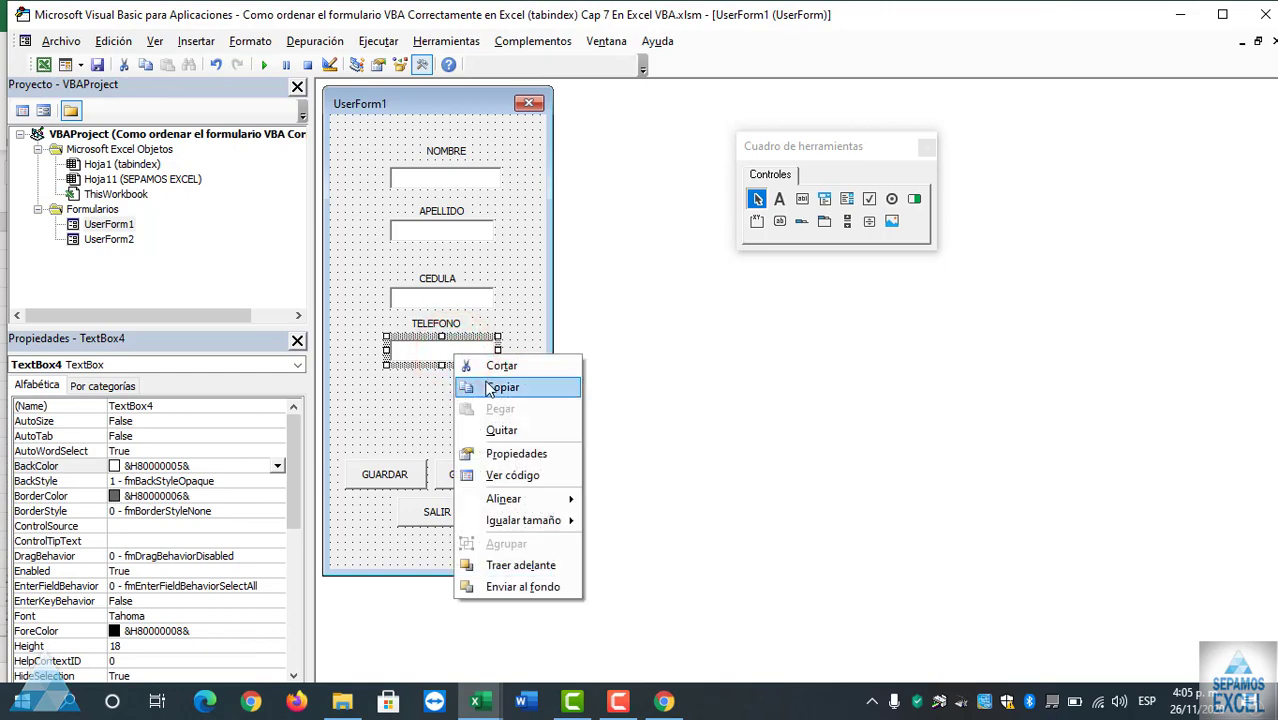
pyautogui.click(490, 387)
pyautogui.click(422, 405)
pyautogui.hotkey('ctrl', 'v')
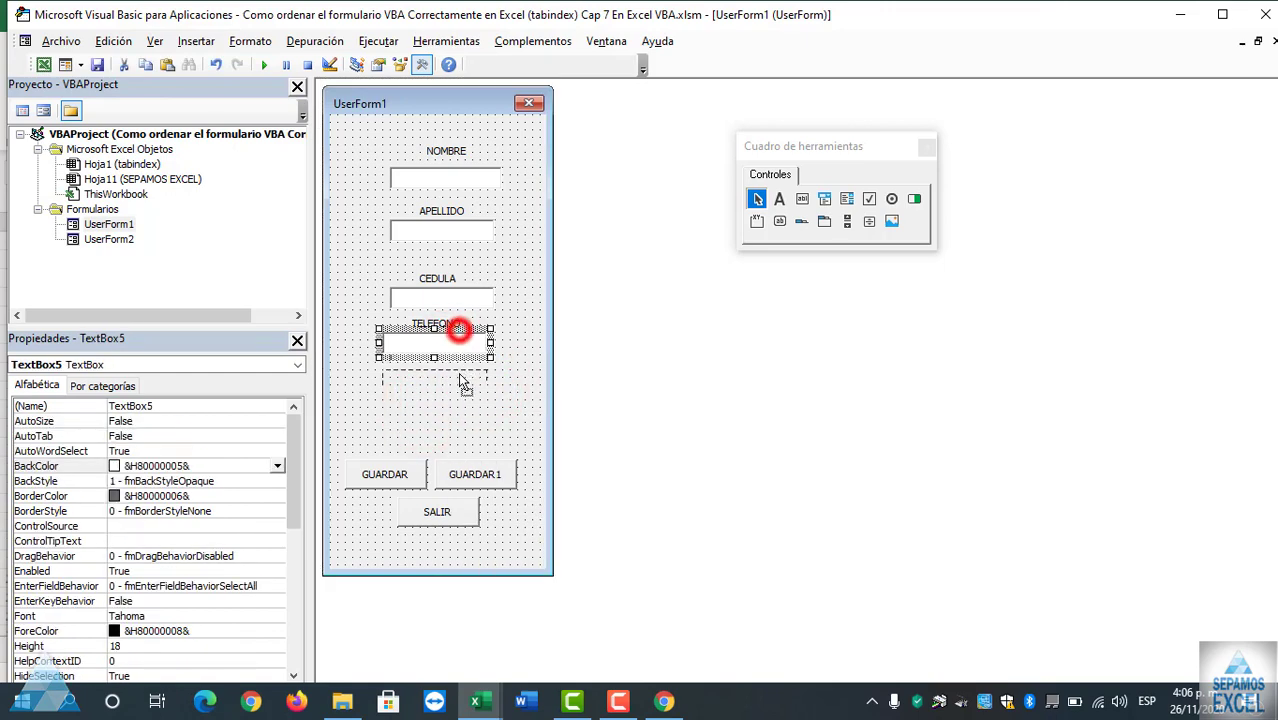
pyautogui.moveTo(461, 381); pyautogui.dragTo(450, 410)
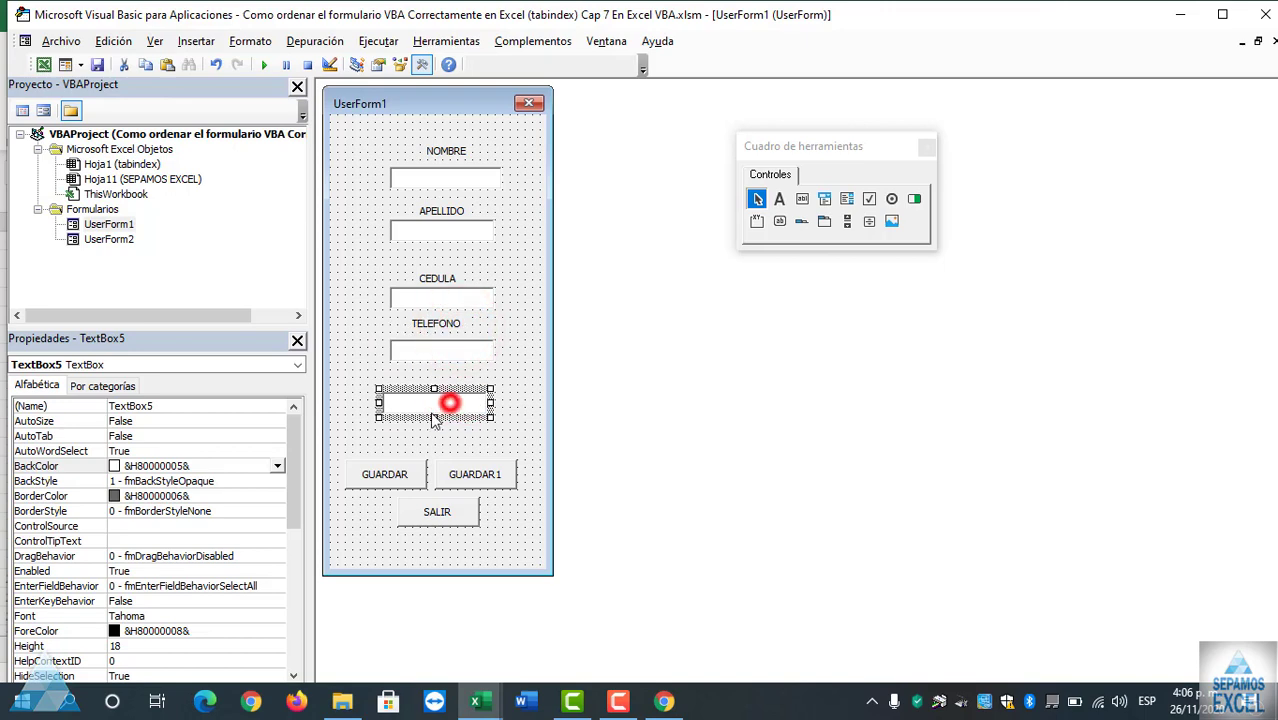
pyautogui.click(433, 416)
pyautogui.moveTo(298, 465); pyautogui.dragTo(295, 589)
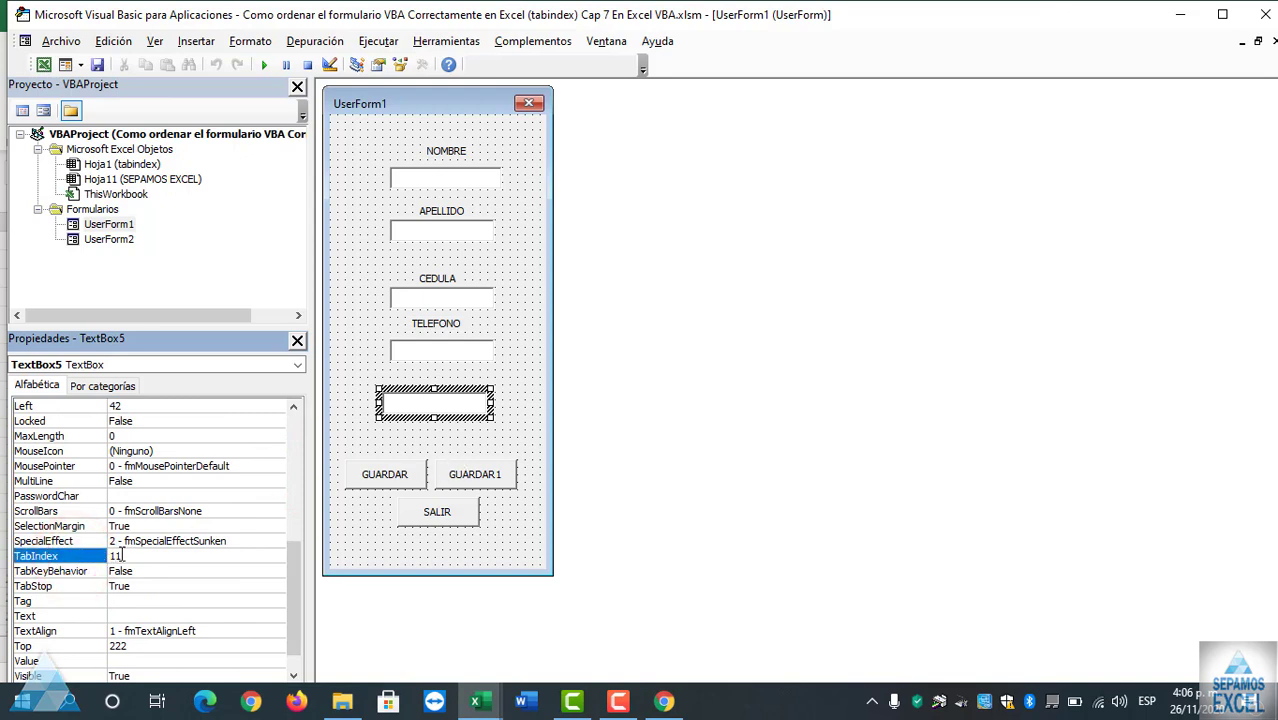
pyautogui.click(460, 445)
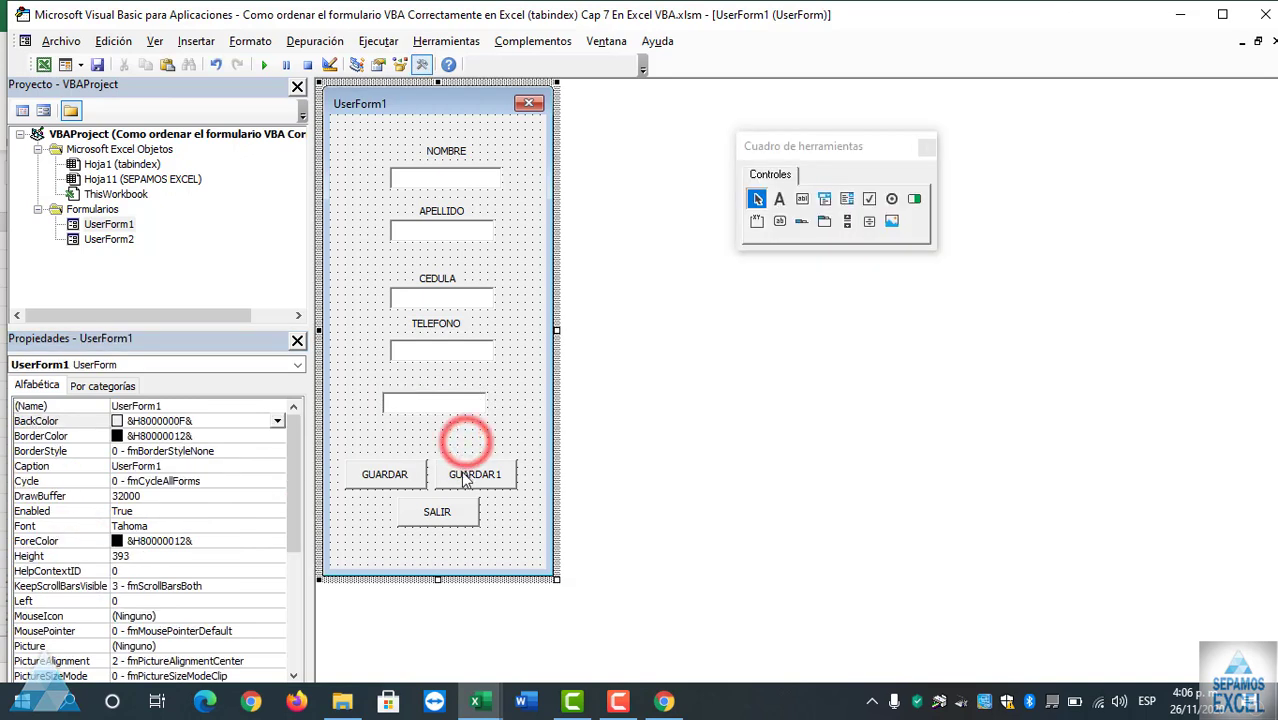
# - Check the TabIndex of GUARDAR, GUARDAR1 and SALIR, then nudge TextBox5 slightly up
pyautogui.click(386, 474)
pyautogui.moveTo(293, 475); pyautogui.dragTo(293, 560)
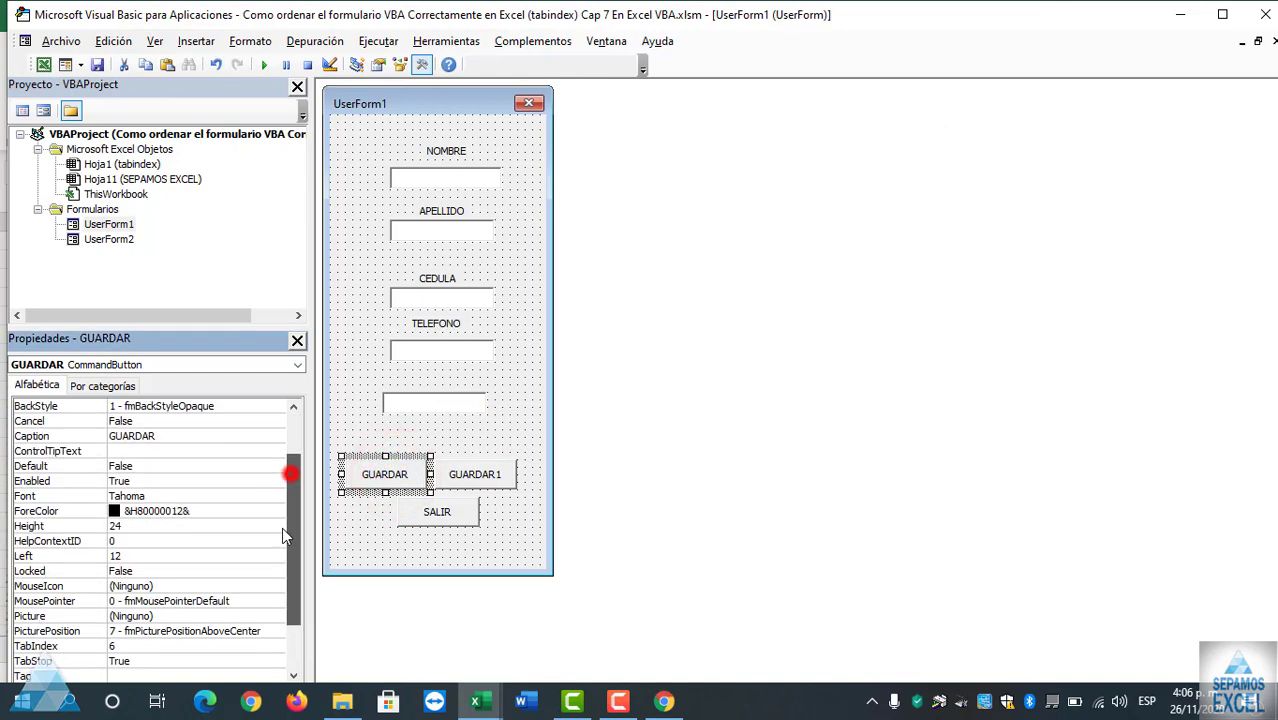
pyautogui.click(80, 572)
pyautogui.click(472, 478)
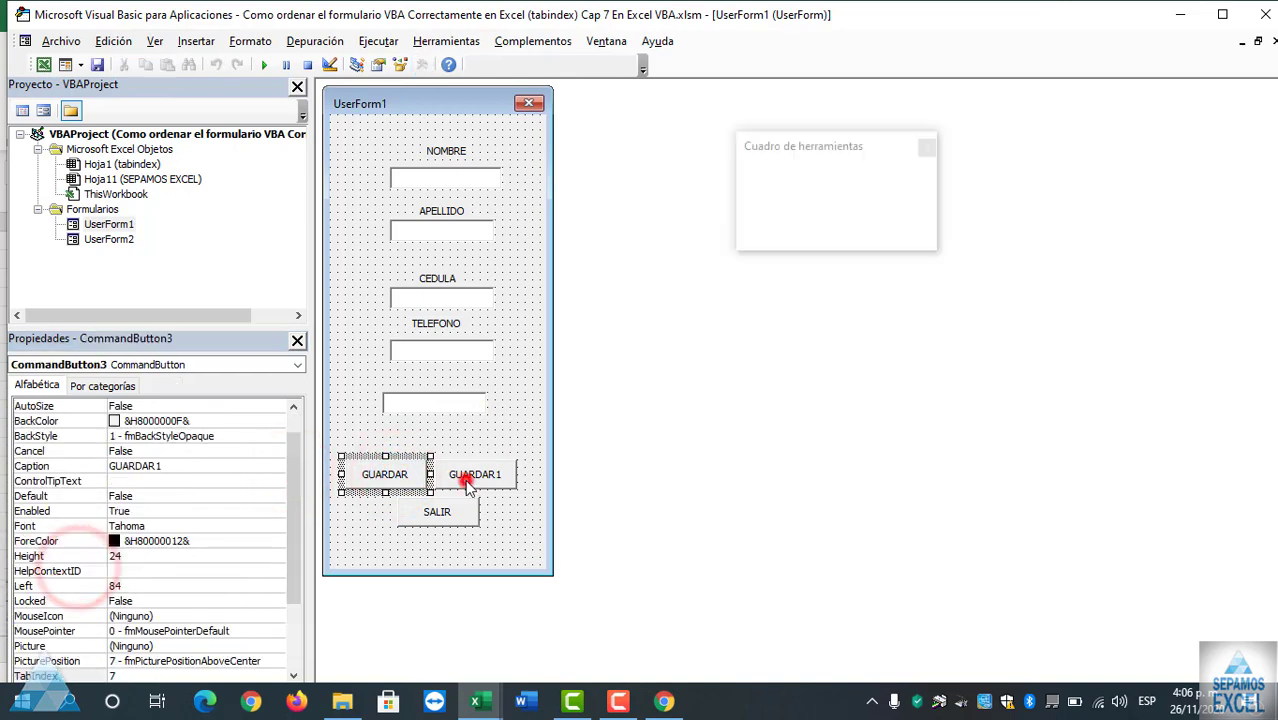
pyautogui.click(460, 508)
pyautogui.click(442, 404)
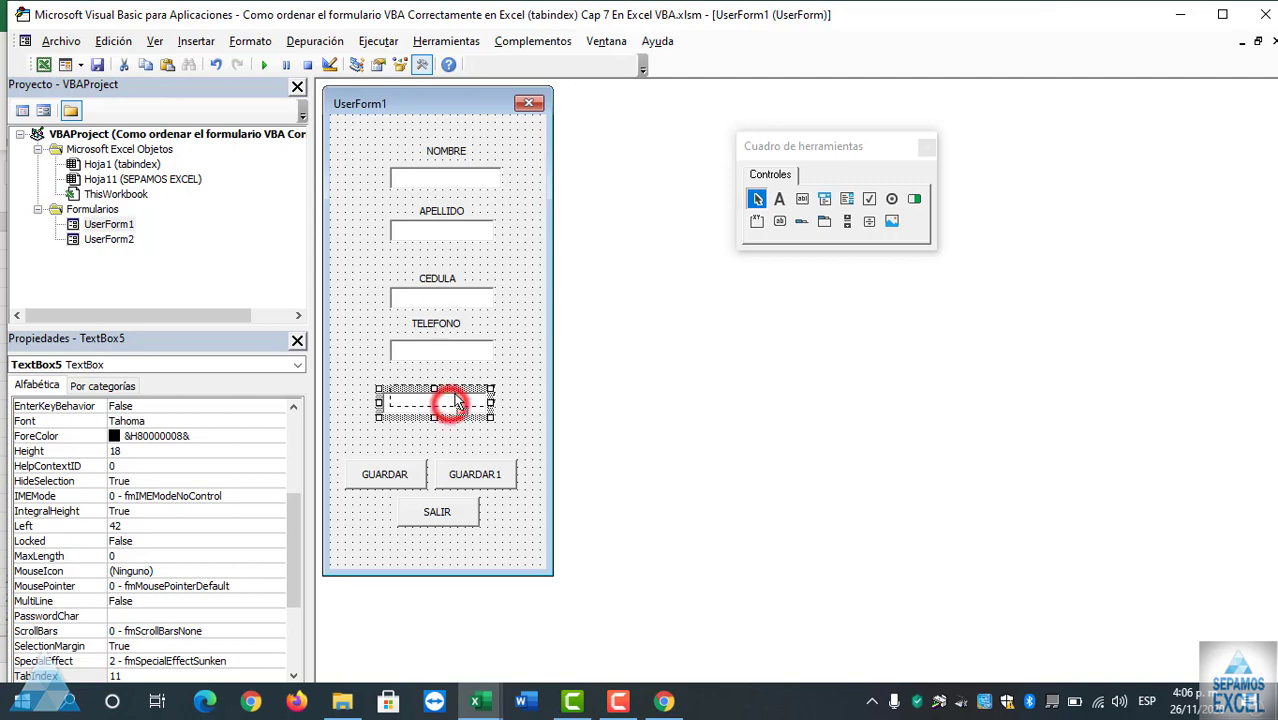
pyautogui.moveTo(455, 401); pyautogui.dragTo(455, 392)
pyautogui.click(450, 422)
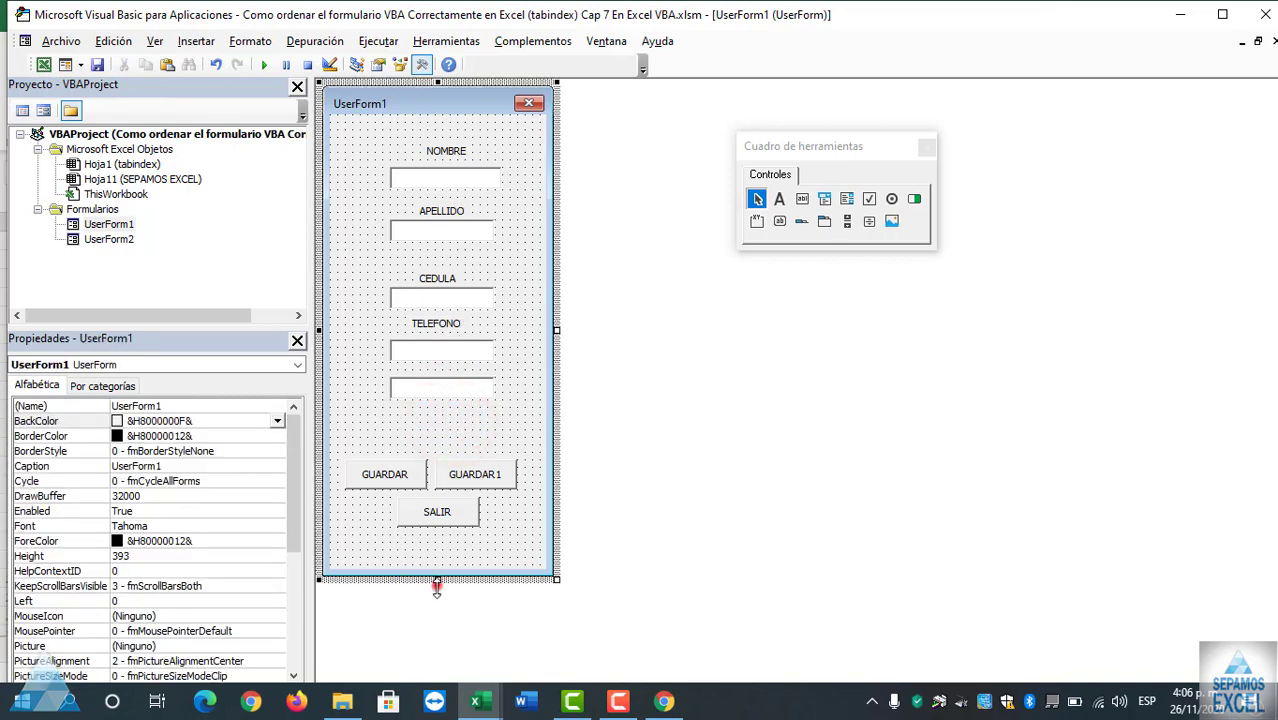
# - Make the form taller and paste a copy of GUARDAR below SALIR with caption GUARDAR2
pyautogui.moveTo(437, 588); pyautogui.dragTo(437, 625)
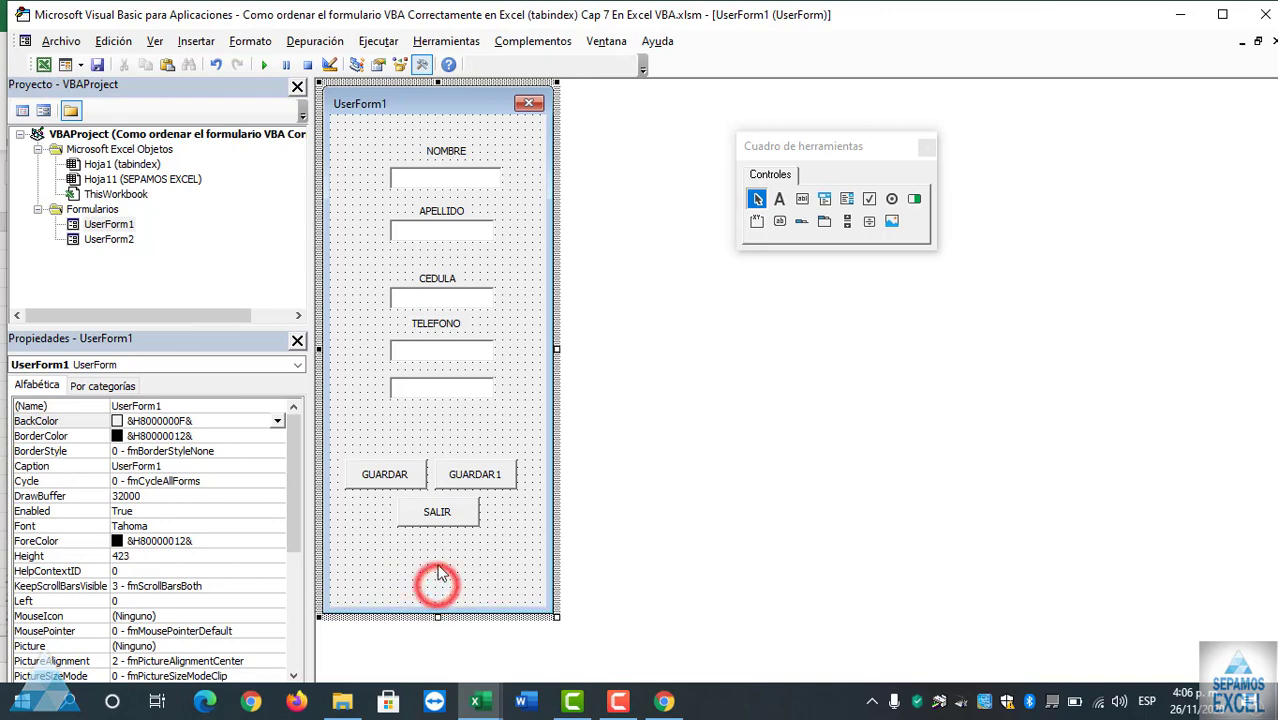
pyautogui.click(401, 479)
pyautogui.rightClick(395, 472)
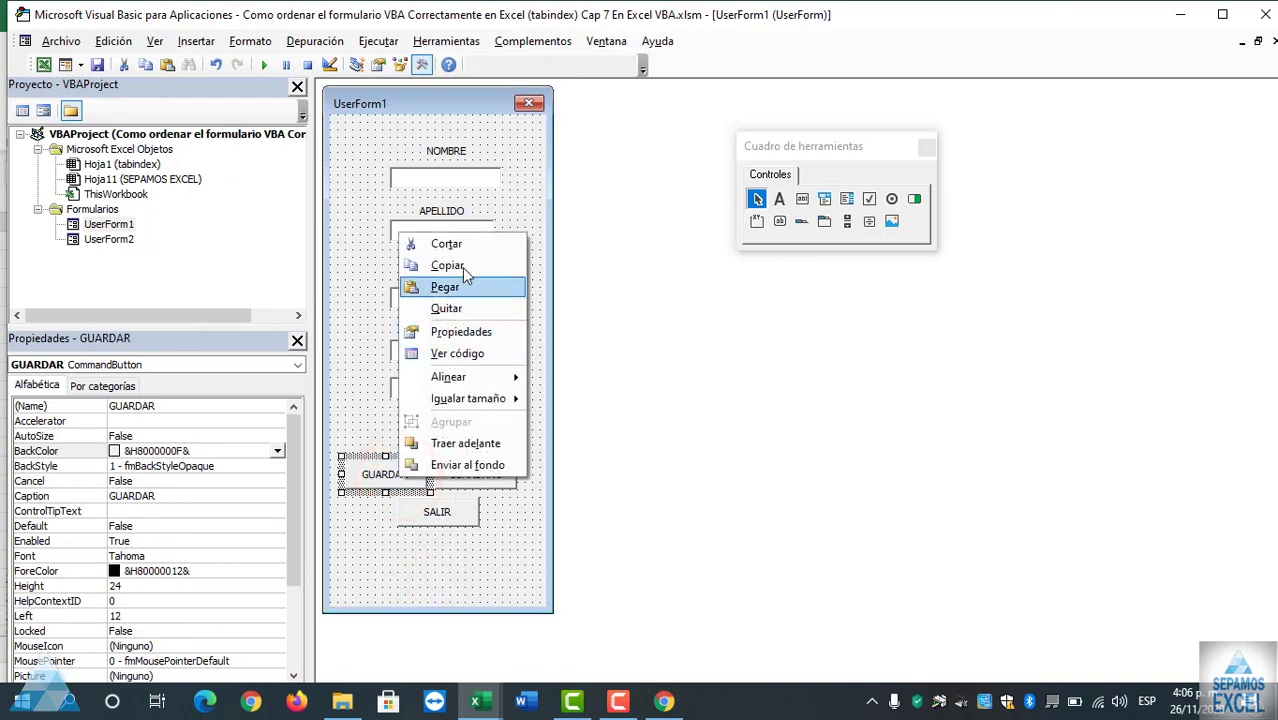
pyautogui.click(462, 266)
pyautogui.click(431, 577)
pyautogui.hotkey('ctrl', 'v')
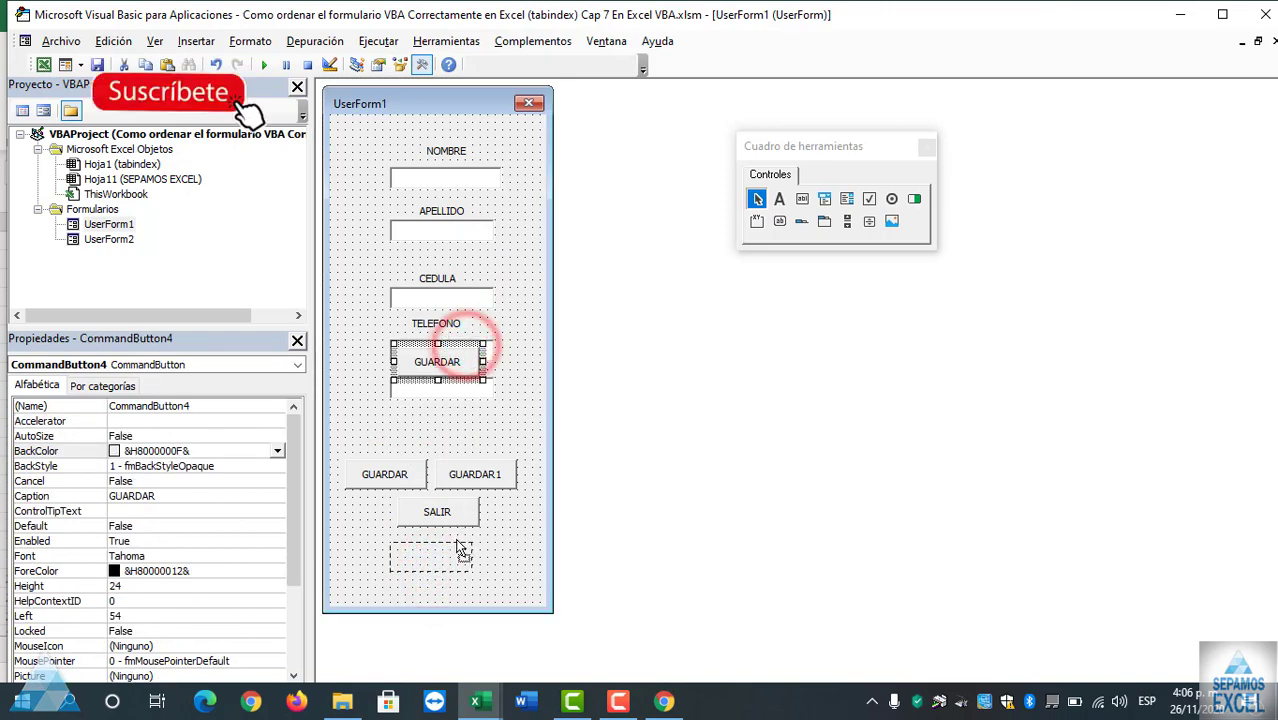
pyautogui.moveTo(466, 346); pyautogui.dragTo(391, 535)
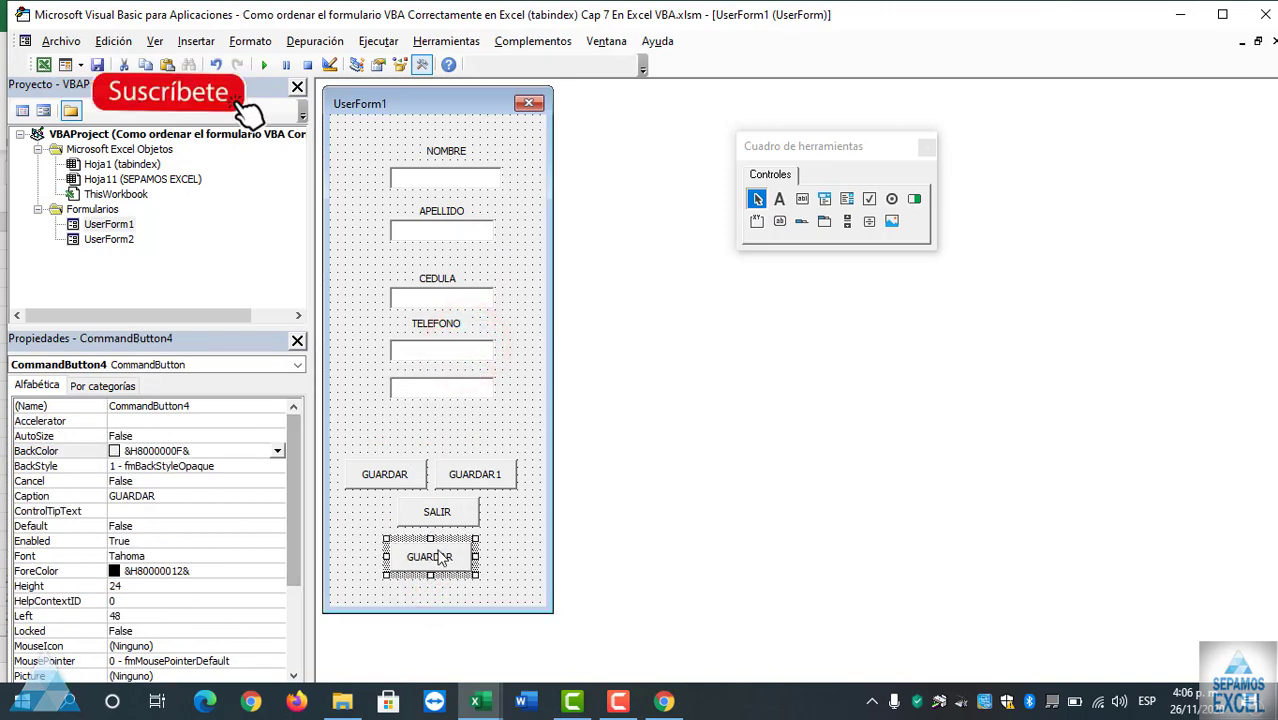
pyautogui.click(170, 500)
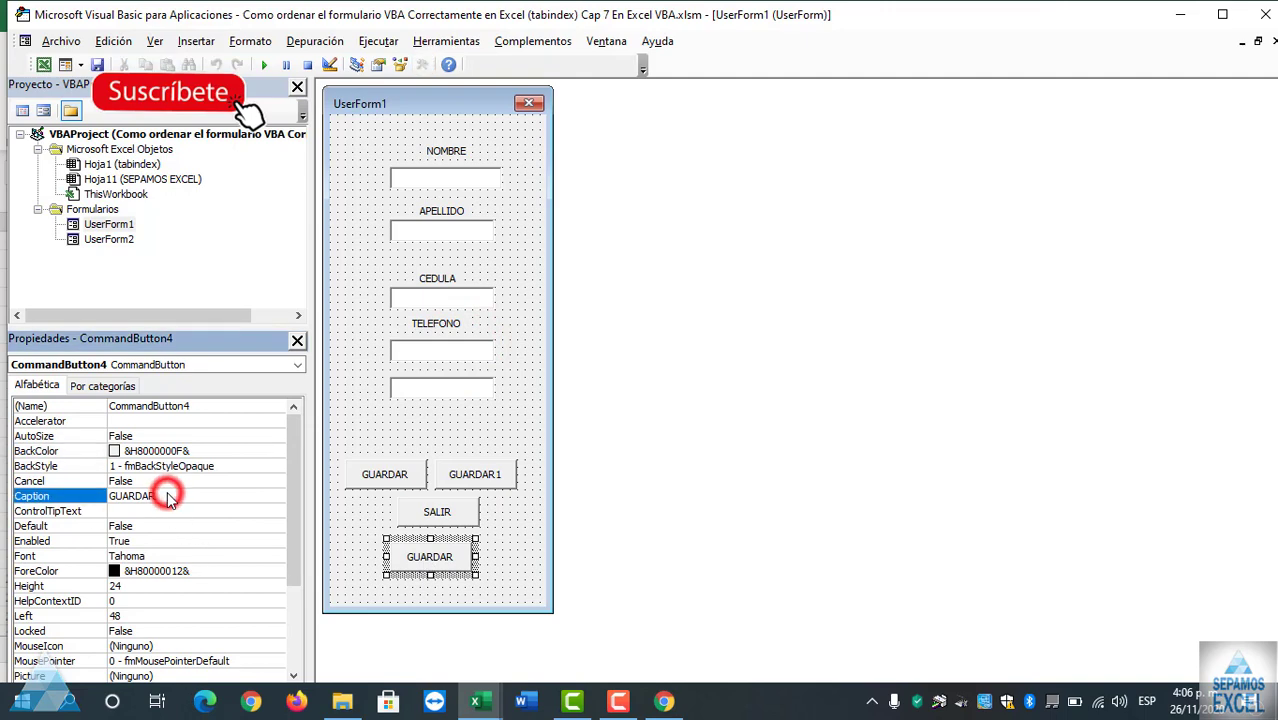
pyautogui.write('2')
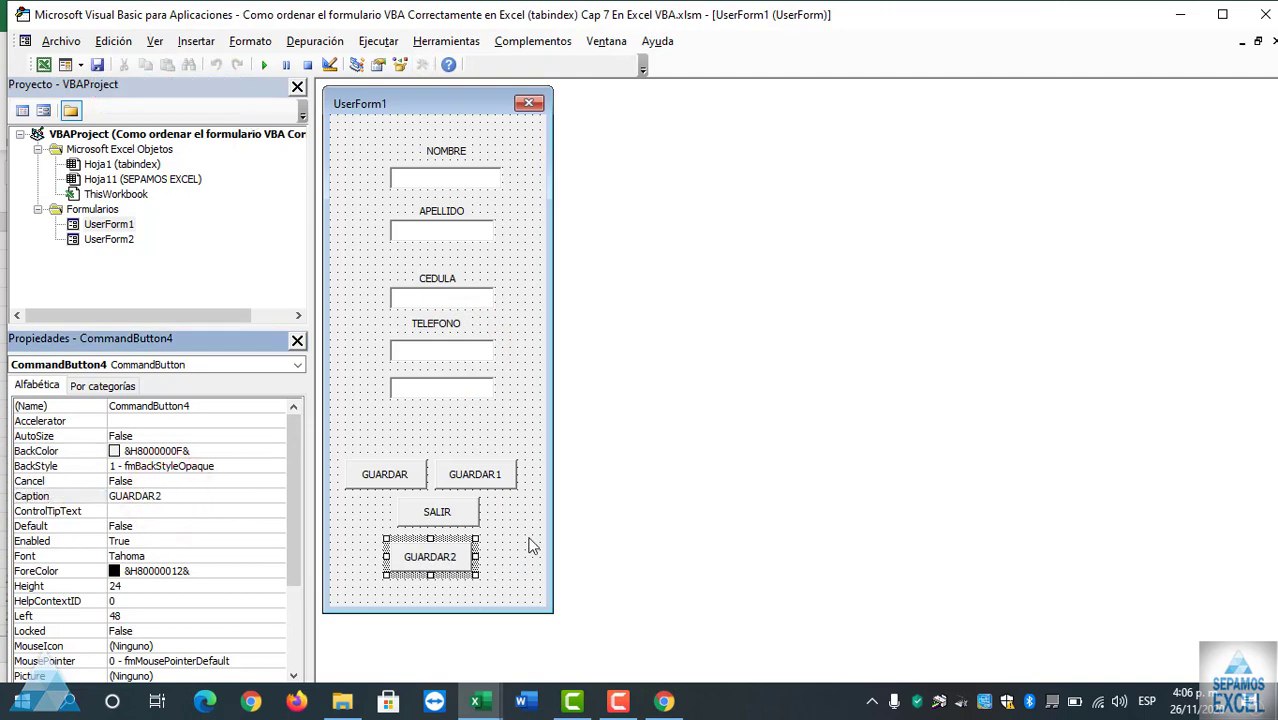
pyautogui.click(531, 545)
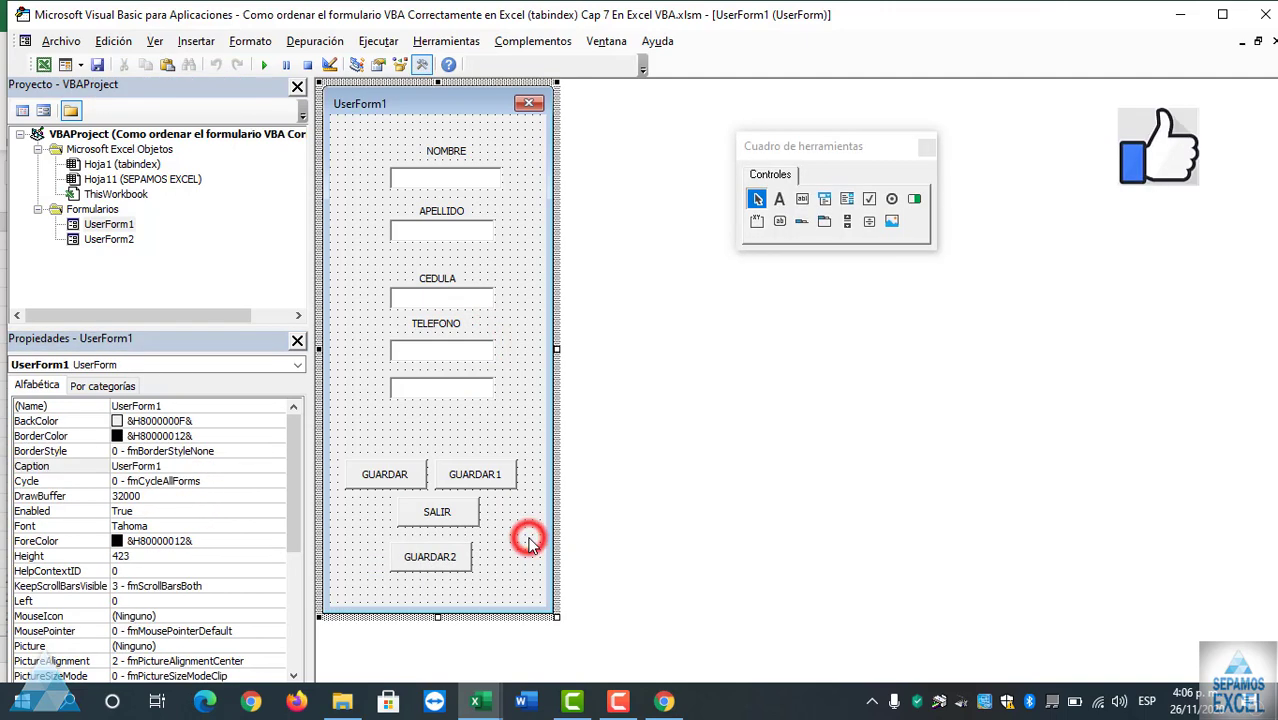
# - Verify GUARDAR2 has TabIndex 12 and check the copied text box's TabIndex
pyautogui.click(430, 557)
pyautogui.click(296, 482)
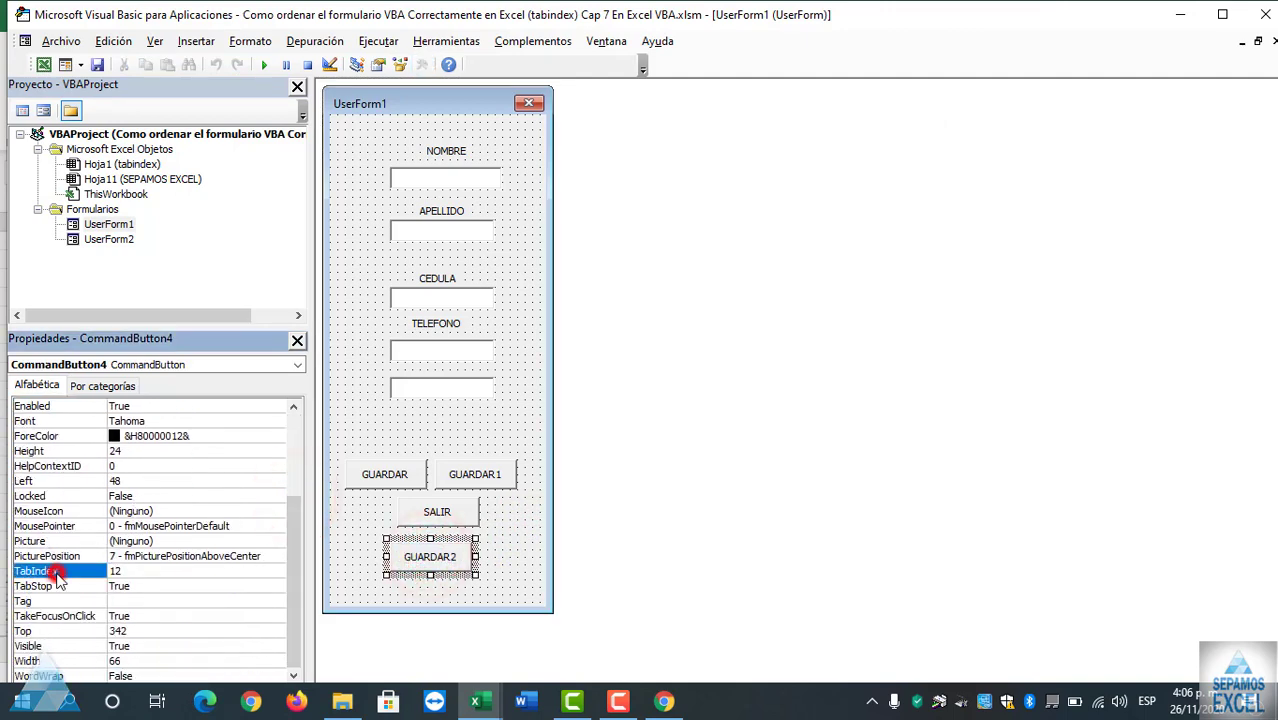
pyautogui.click(475, 395)
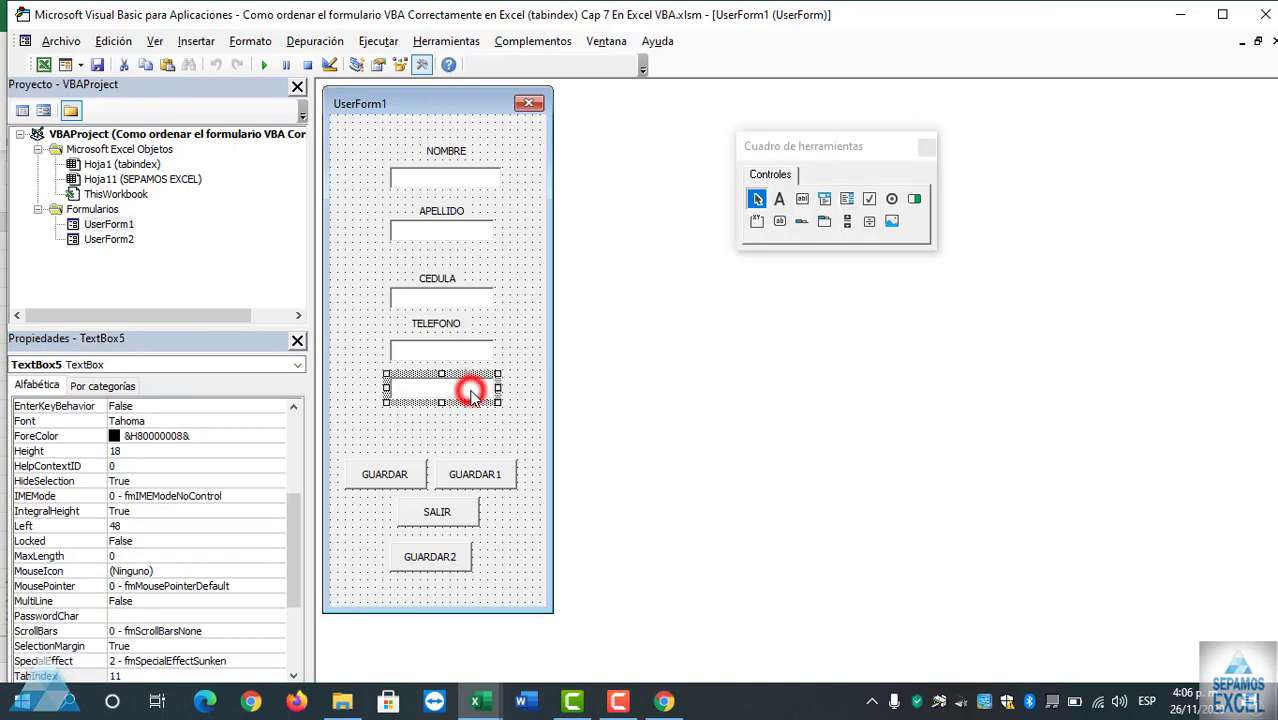
pyautogui.moveTo(289, 539); pyautogui.dragTo(285, 628)
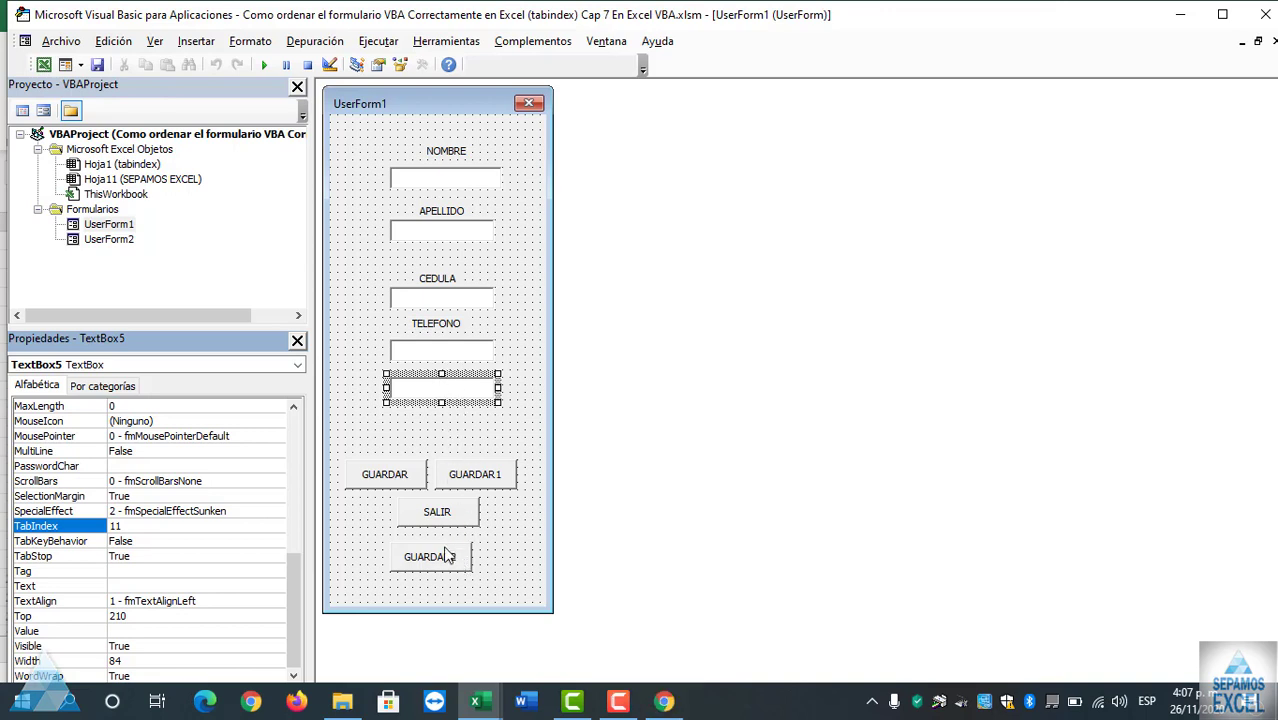
pyautogui.click(460, 442)
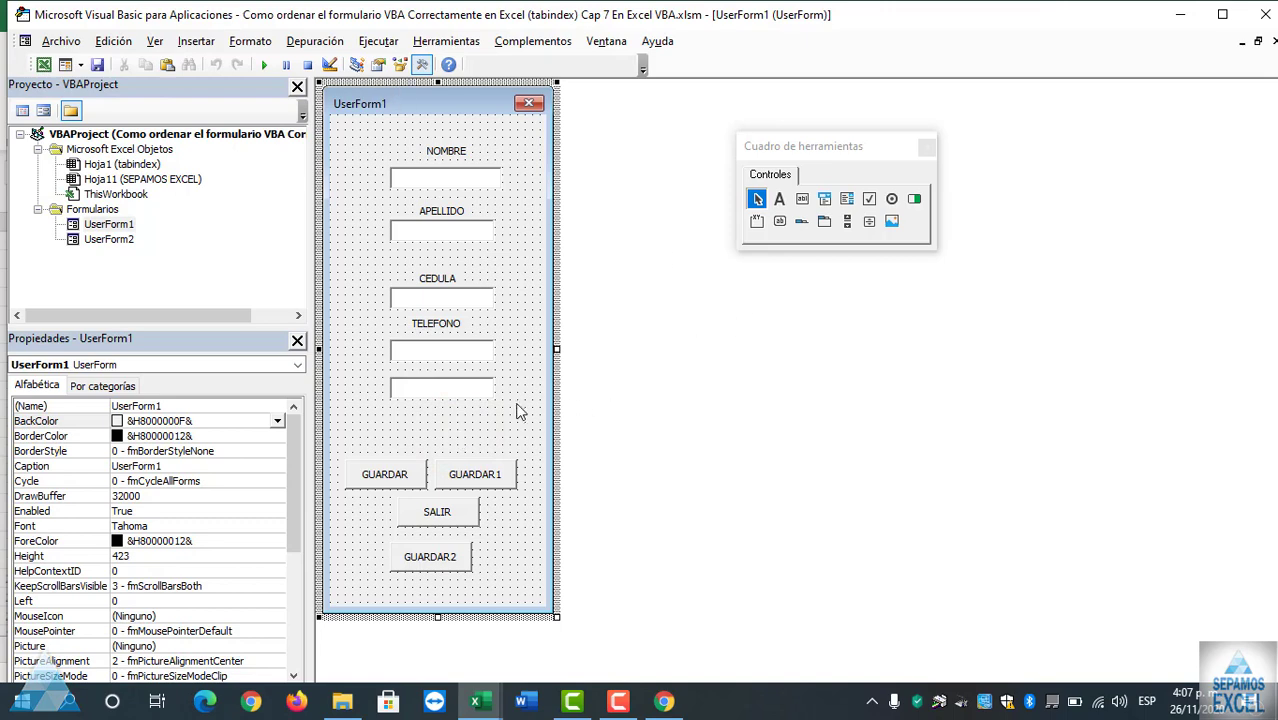
# - Paste another copy of the text box into the gap above the buttons
pyautogui.click(457, 390)
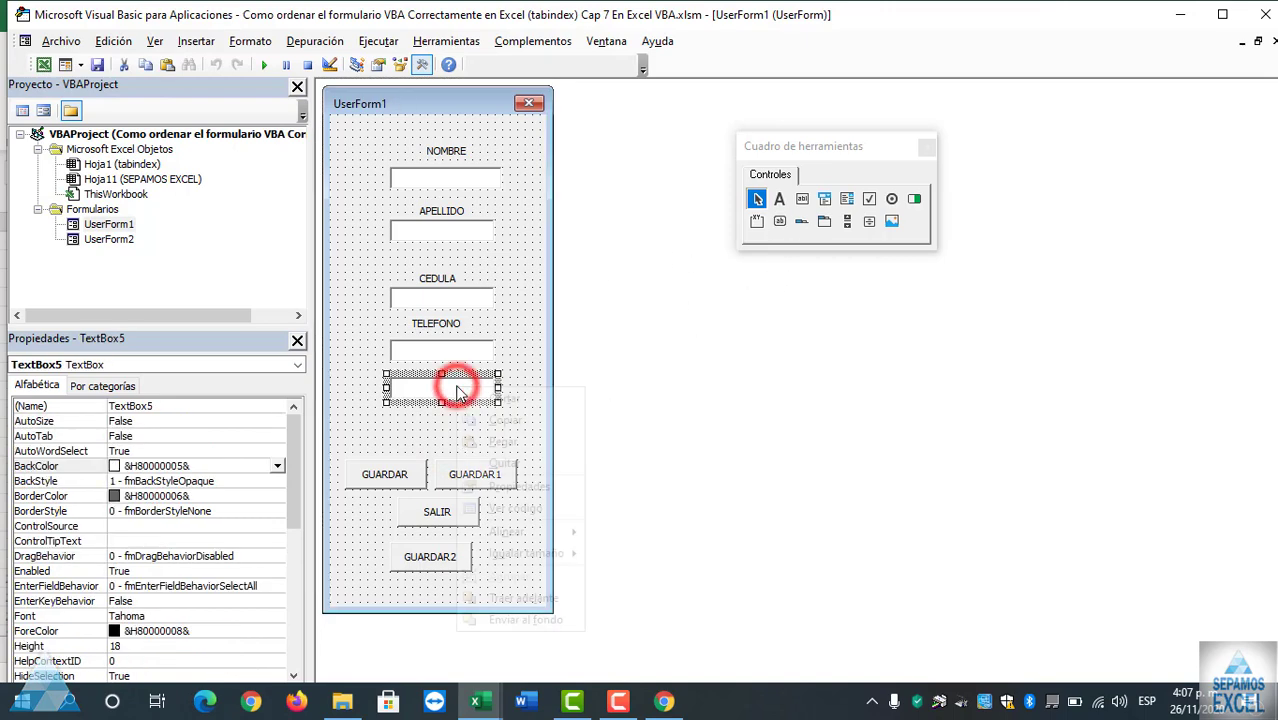
pyautogui.rightClick(457, 390)
pyautogui.click(522, 422)
pyautogui.click(489, 428)
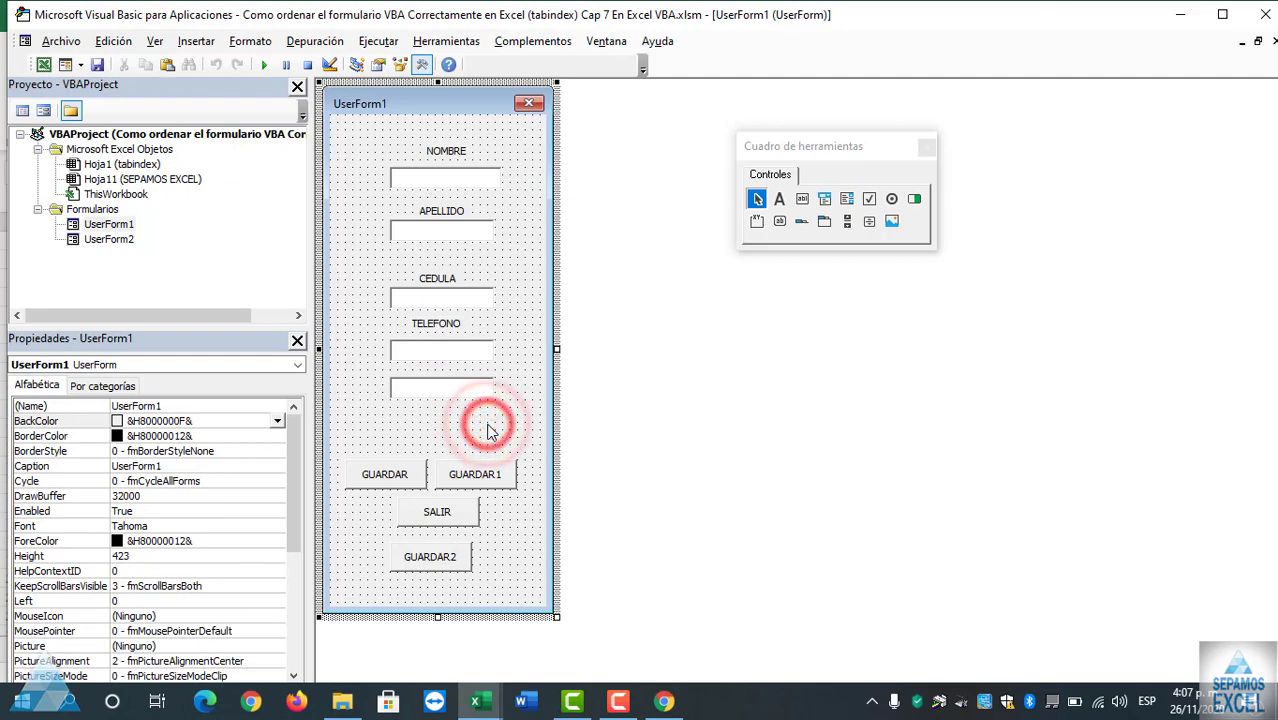
pyautogui.press('Tab')
pyautogui.moveTo(463, 355); pyautogui.dragTo(463, 423)
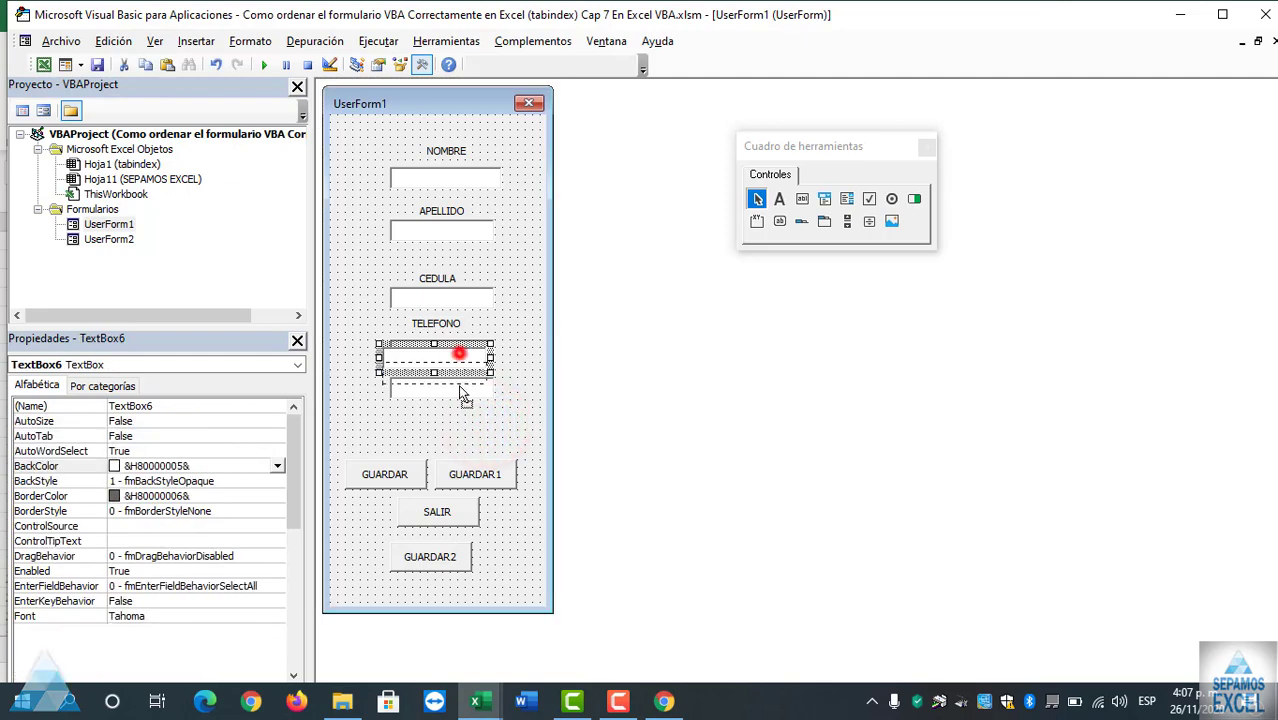
pyautogui.click(453, 428)
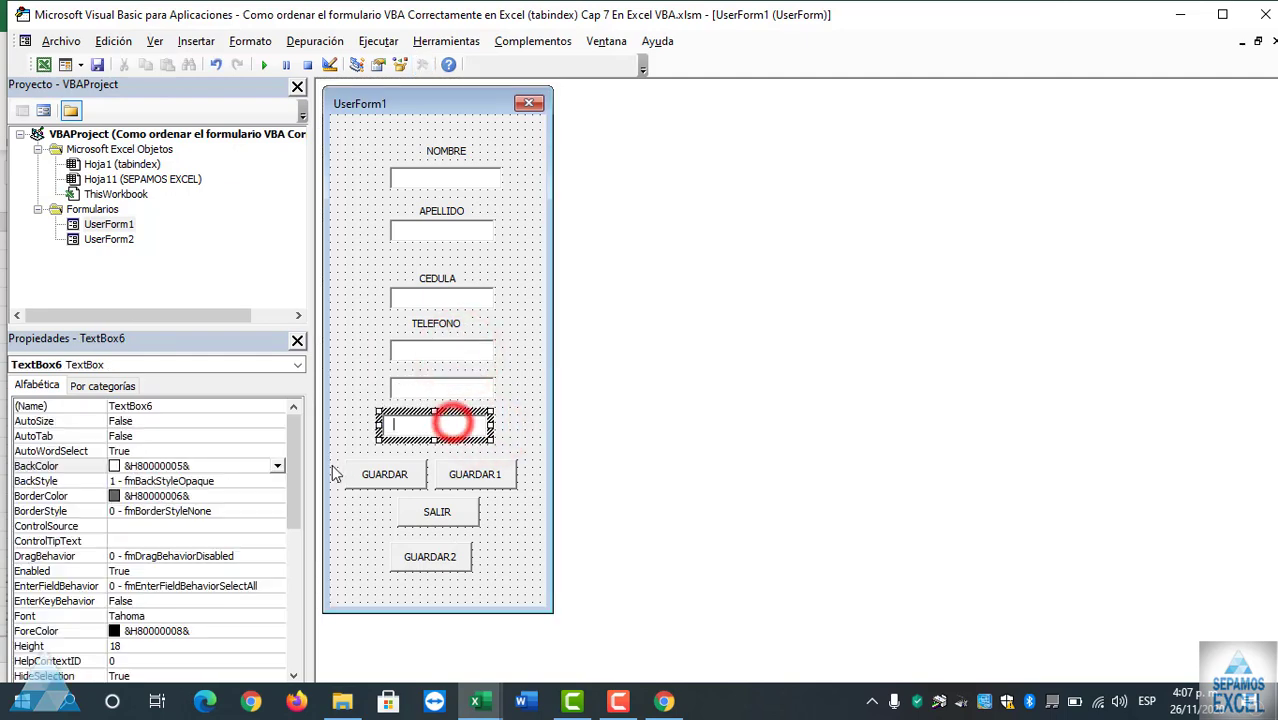
pyautogui.moveTo(291, 457); pyautogui.dragTo(265, 595)
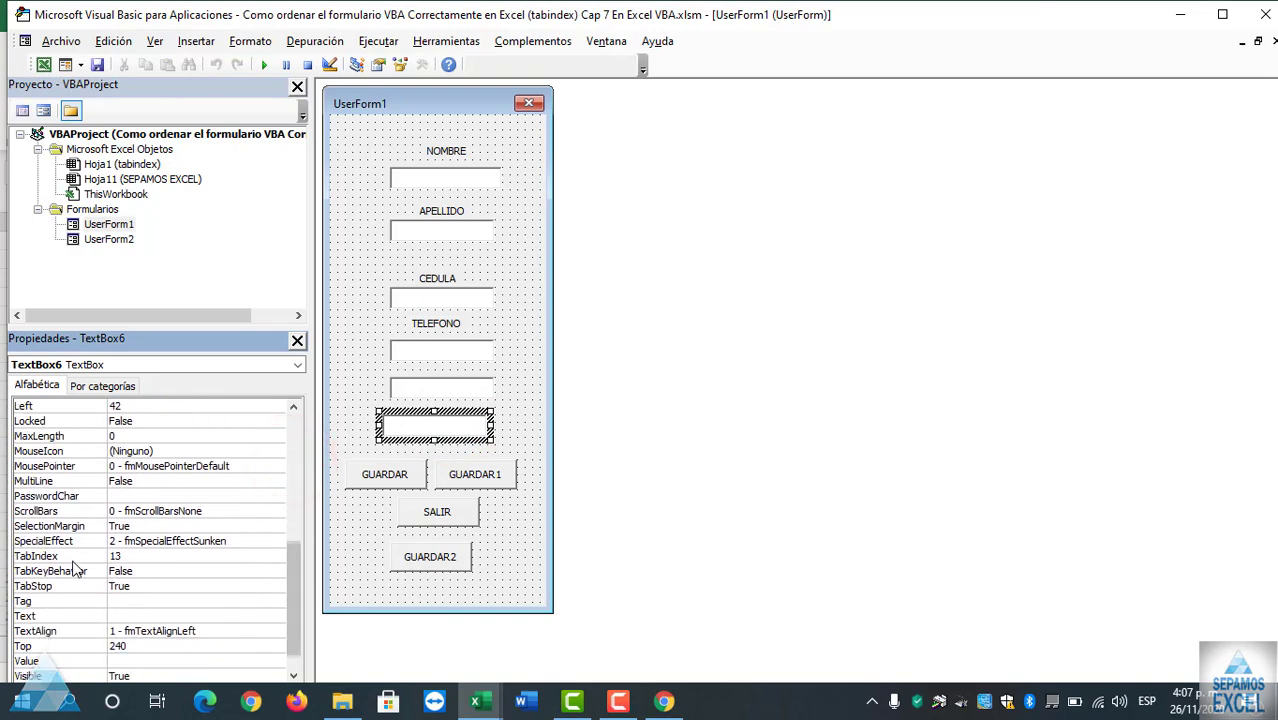
# - Delete the two extra text boxes and the GUARDAR2 button
pyautogui.click(430, 560)
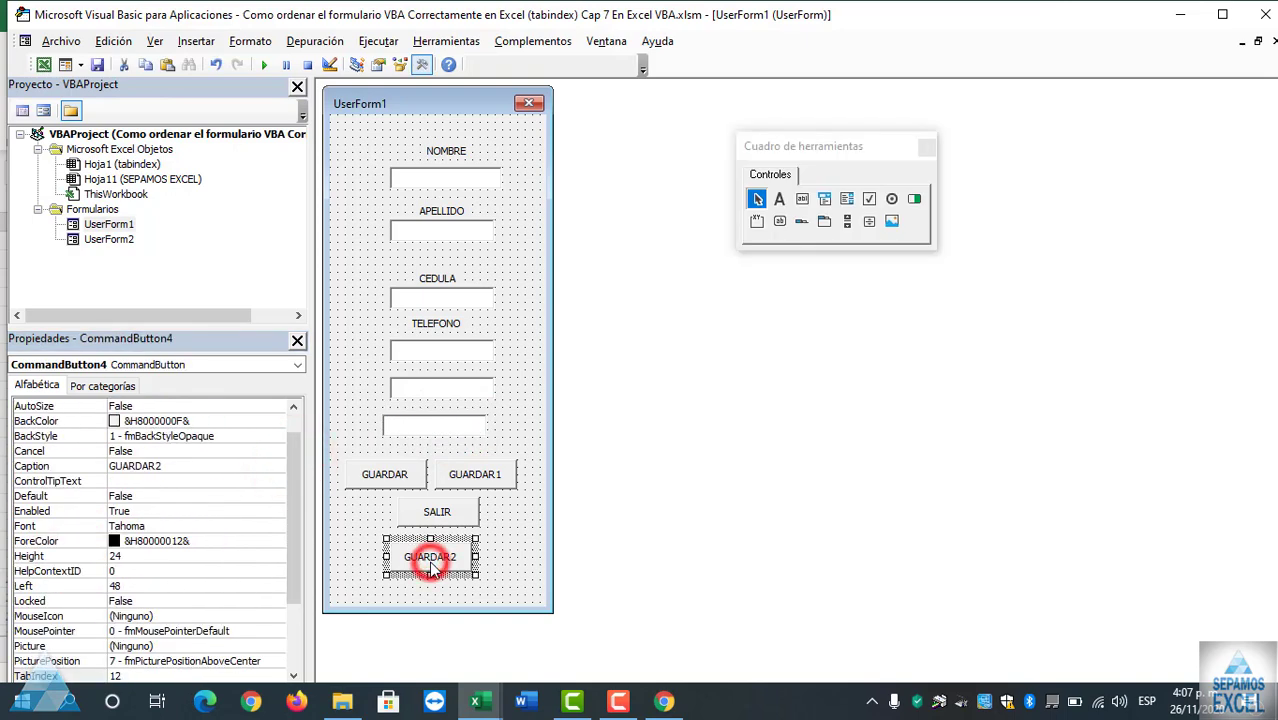
pyautogui.click(435, 427)
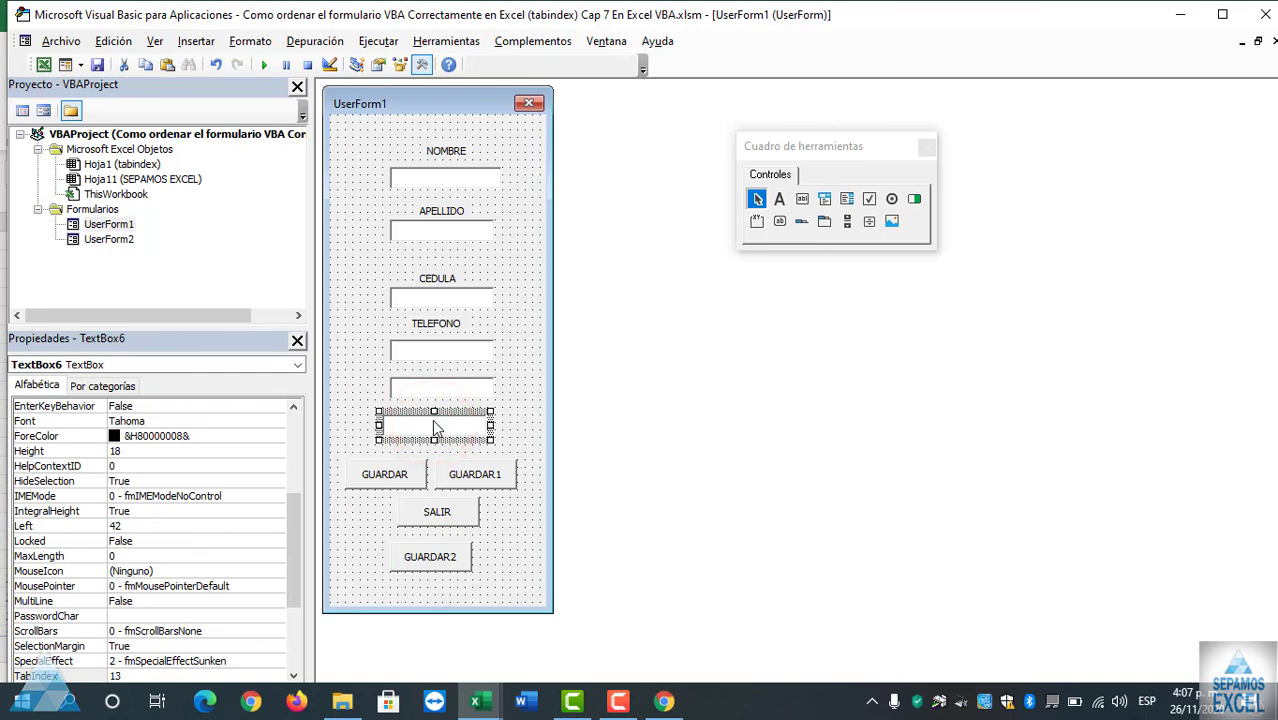
pyautogui.press('Delete')
pyautogui.click(442, 392)
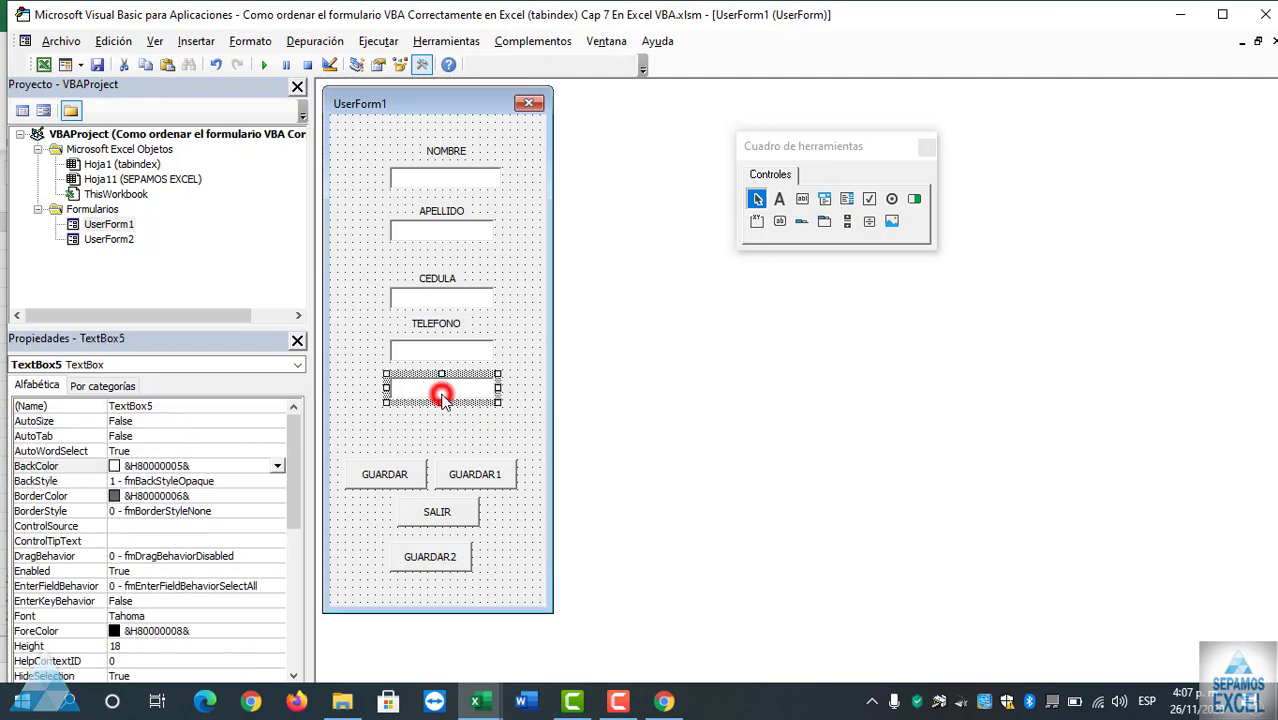
pyautogui.press('Delete')
pyautogui.click(437, 558)
pyautogui.press('Delete')
# - Check the remaining copied text box's tab order position, then delete it
pyautogui.click(430, 405)
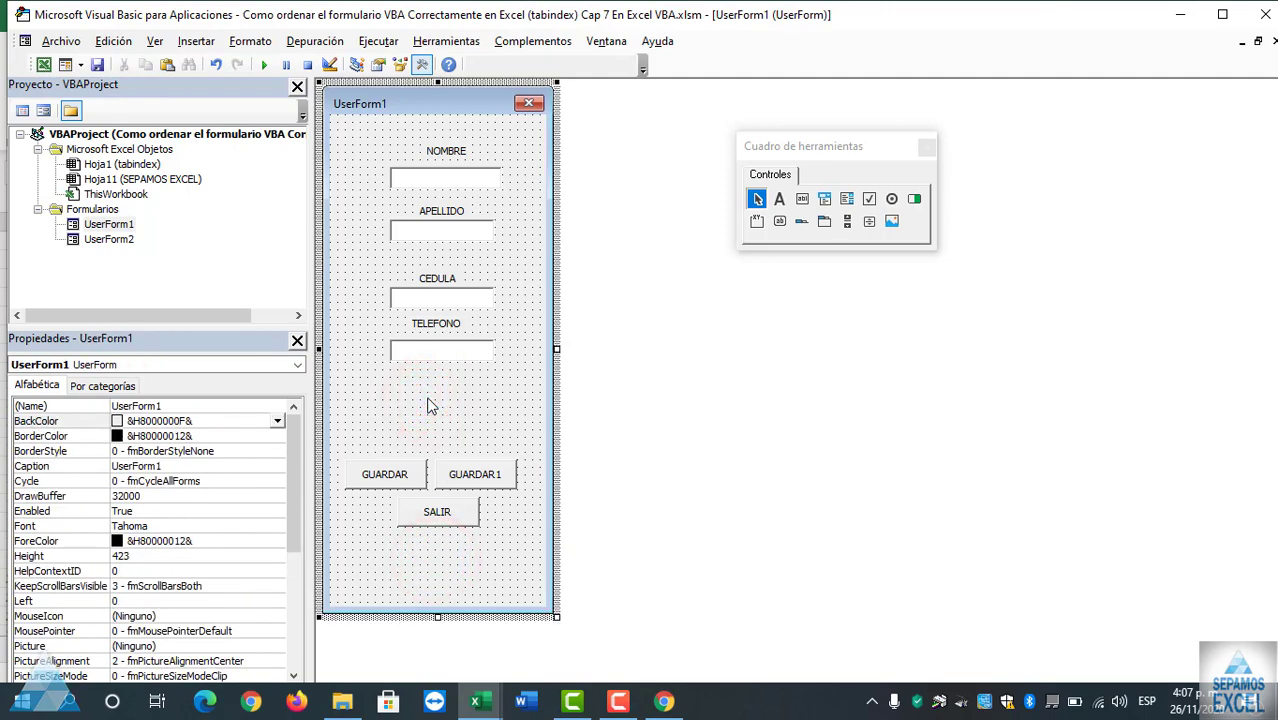
pyautogui.press('Tab')
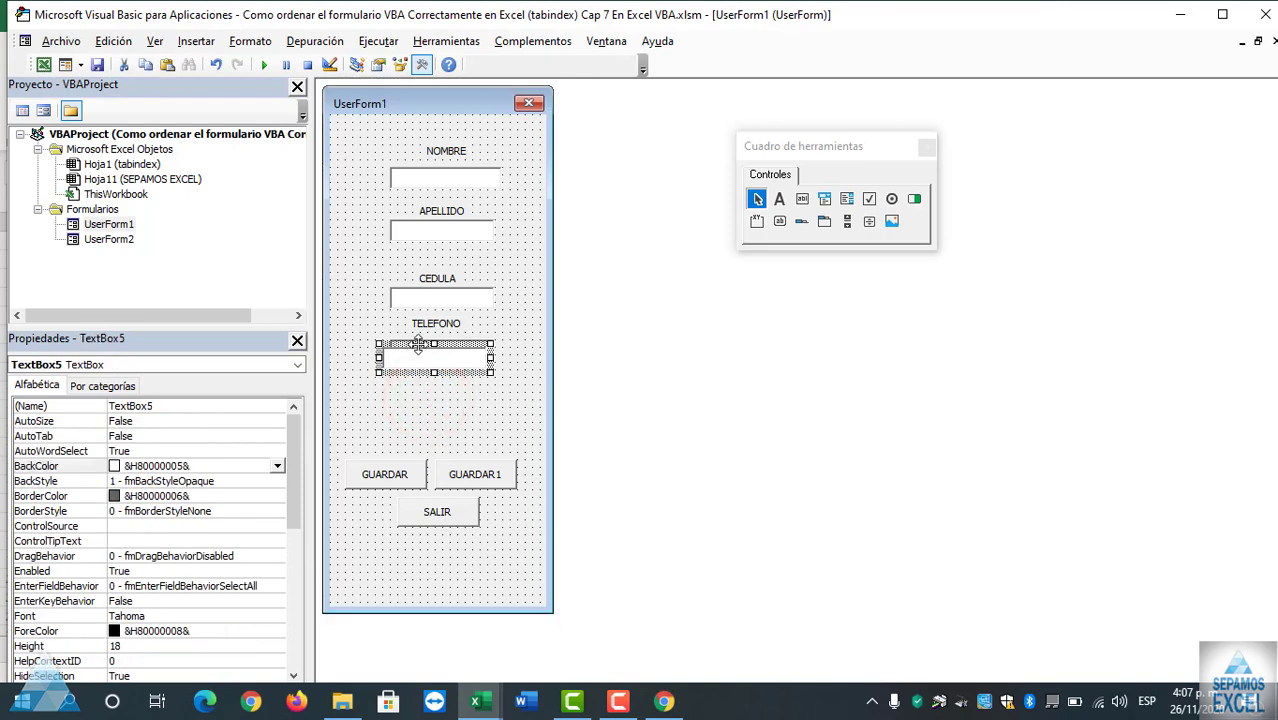
pyautogui.moveTo(418, 355); pyautogui.dragTo(420, 408)
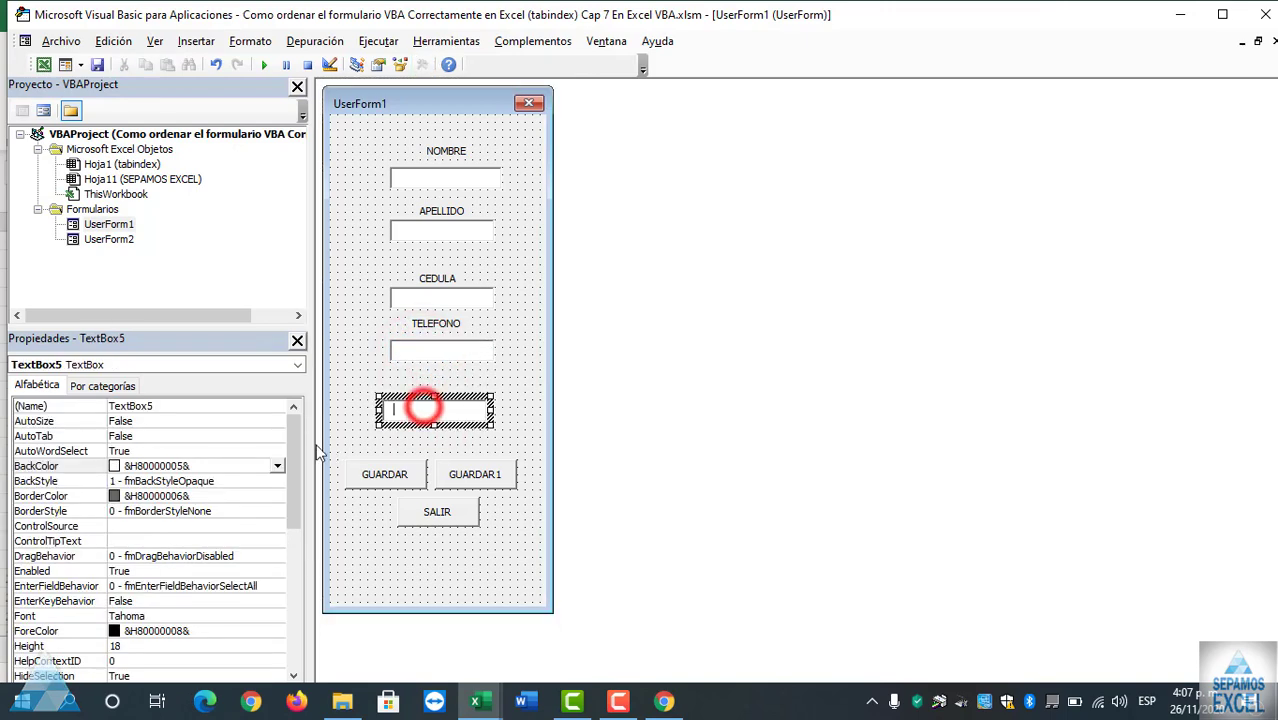
pyautogui.moveTo(297, 441); pyautogui.dragTo(297, 539)
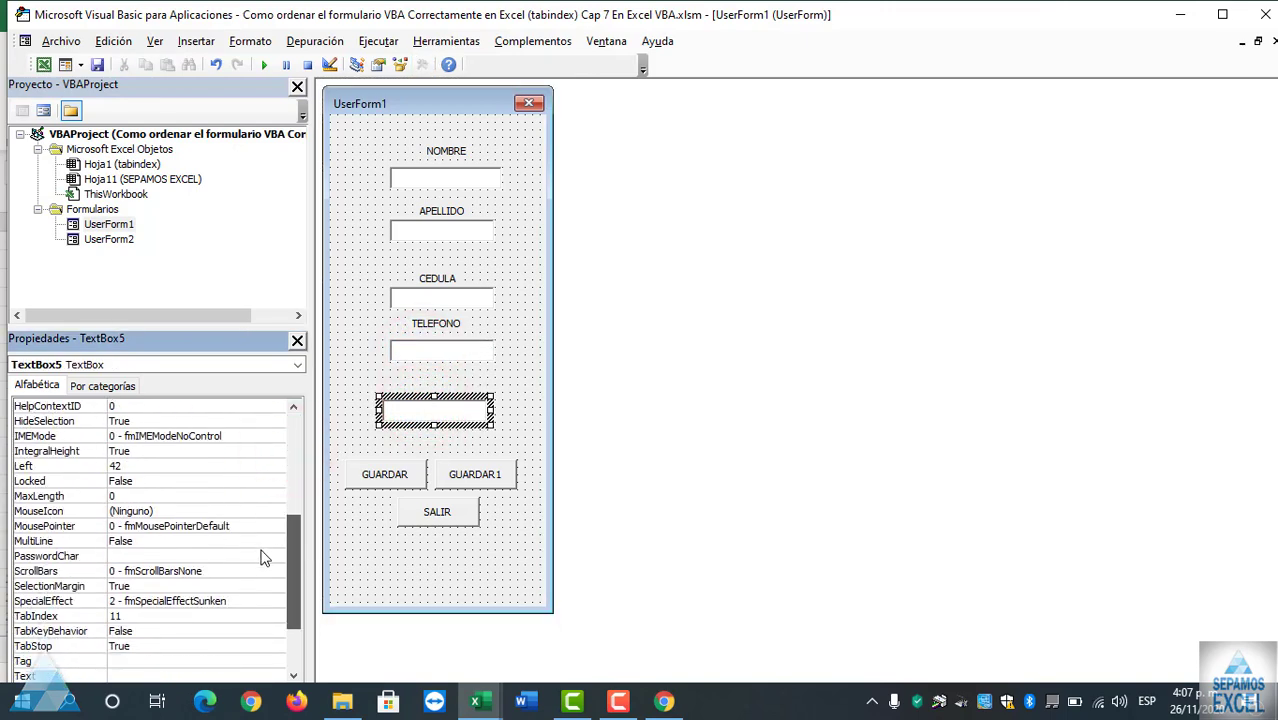
pyautogui.click(119, 617)
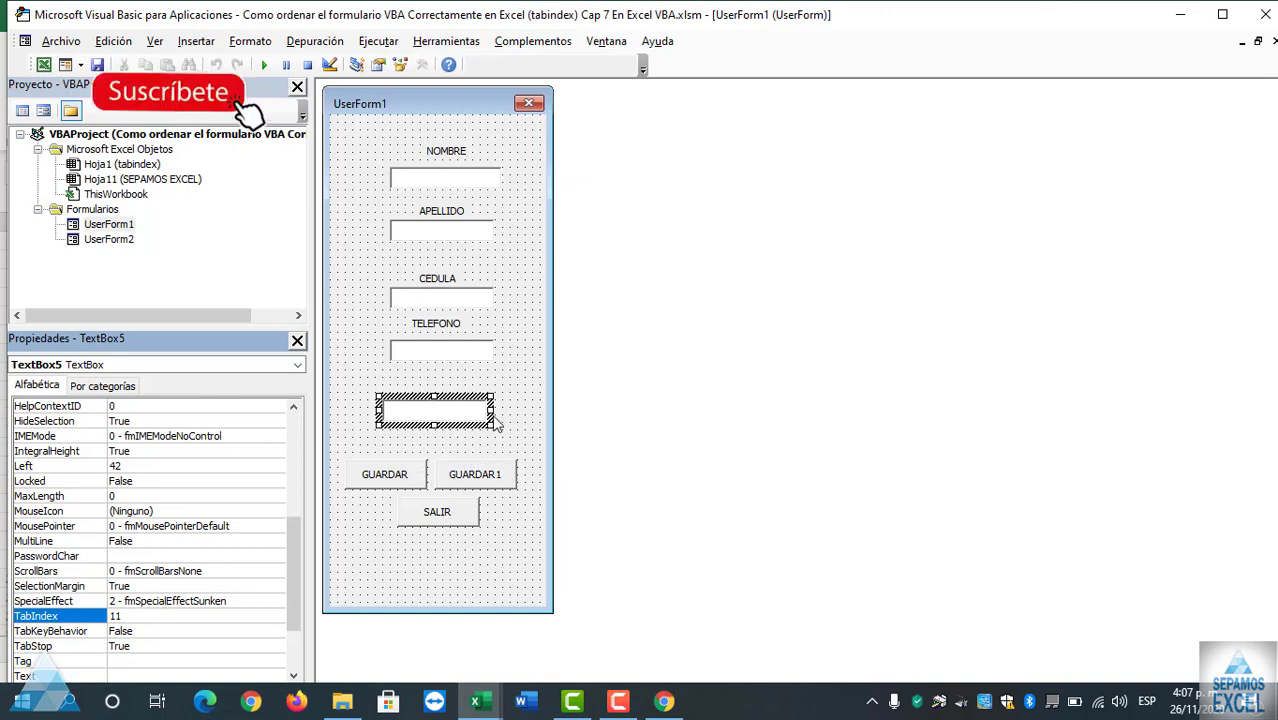
pyautogui.click(513, 420)
pyautogui.click(465, 405)
pyautogui.press('Delete')
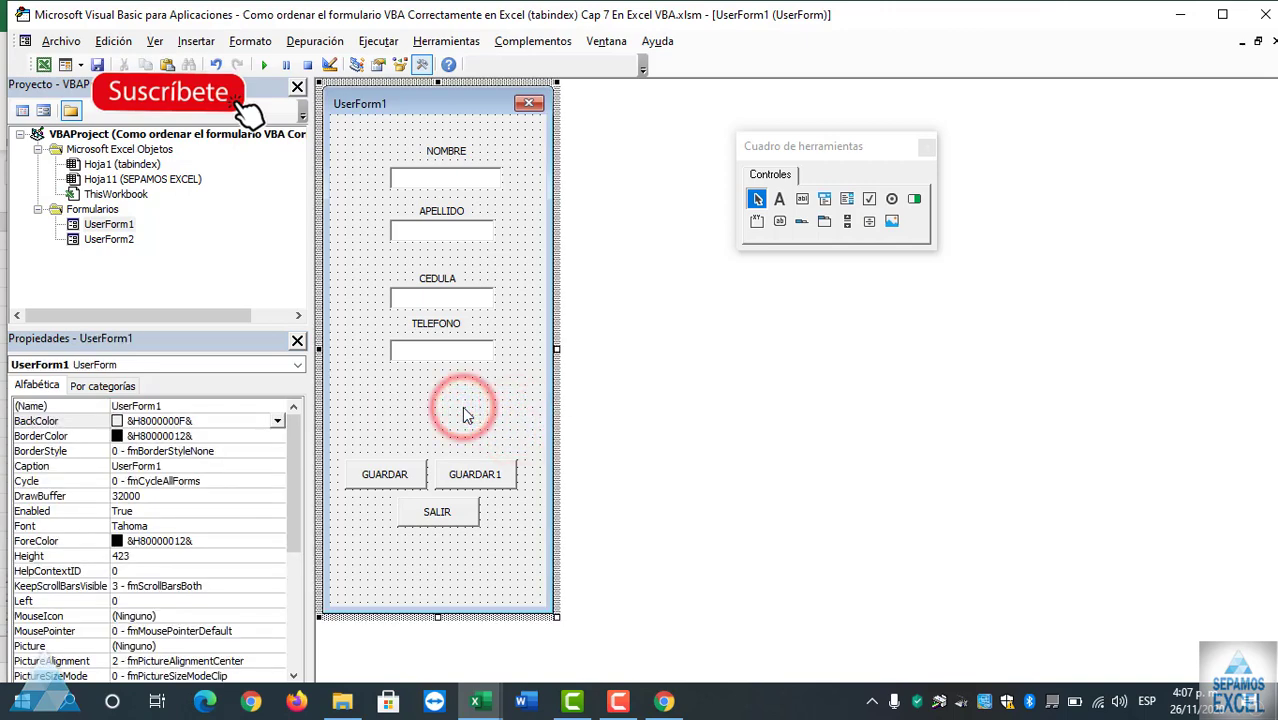
# - Move GUARDAR, GUARDAR1 and SALIR back under TELEFONO and shorten the form to 300,75
pyautogui.moveTo(483, 557)
pyautogui.mouseDown()
pyautogui.moveTo(405, 445)
pyautogui.moveTo(455, 357)
pyautogui.mouseUp()
pyautogui.click(448, 488)
pyautogui.moveTo(437, 617); pyautogui.dragTo(437, 465)
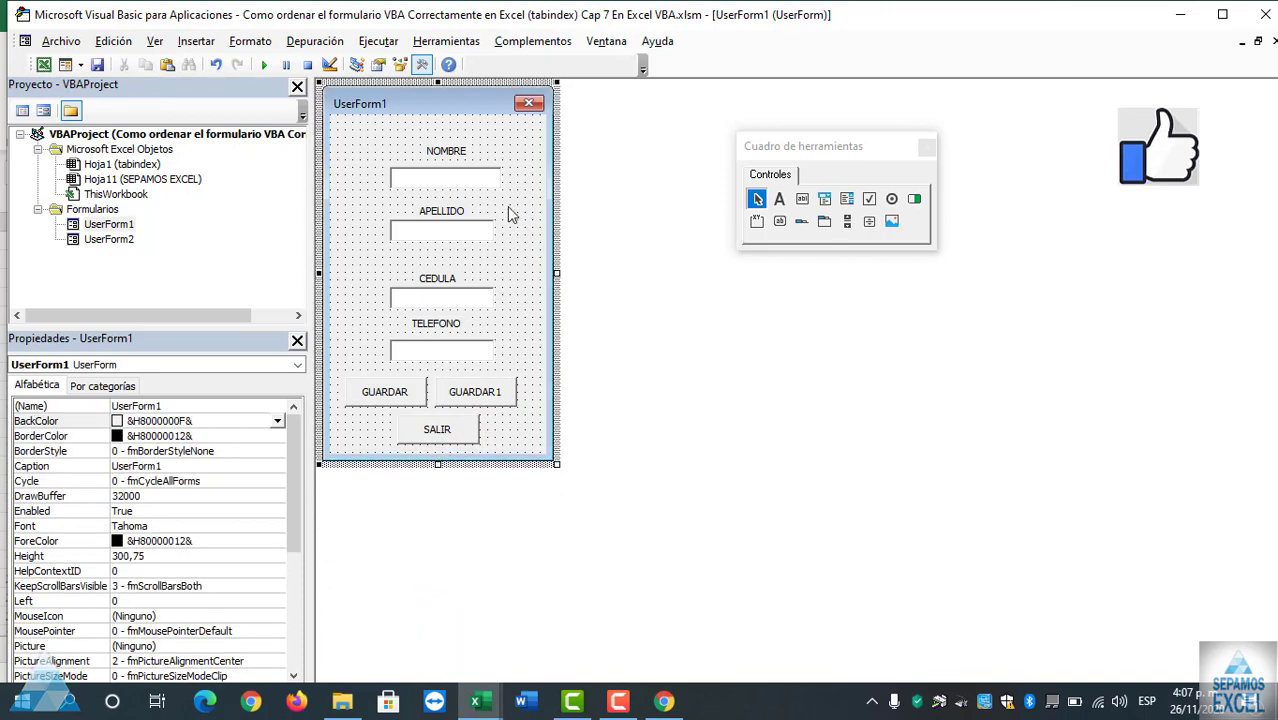
# - Step through NOMBRE, APELLIDO, CEDULA, TELEFONO, GUARDAR, GUARDAR1 and SALIR checking their TabIndex
pyautogui.click(473, 178)
pyautogui.click(440, 230)
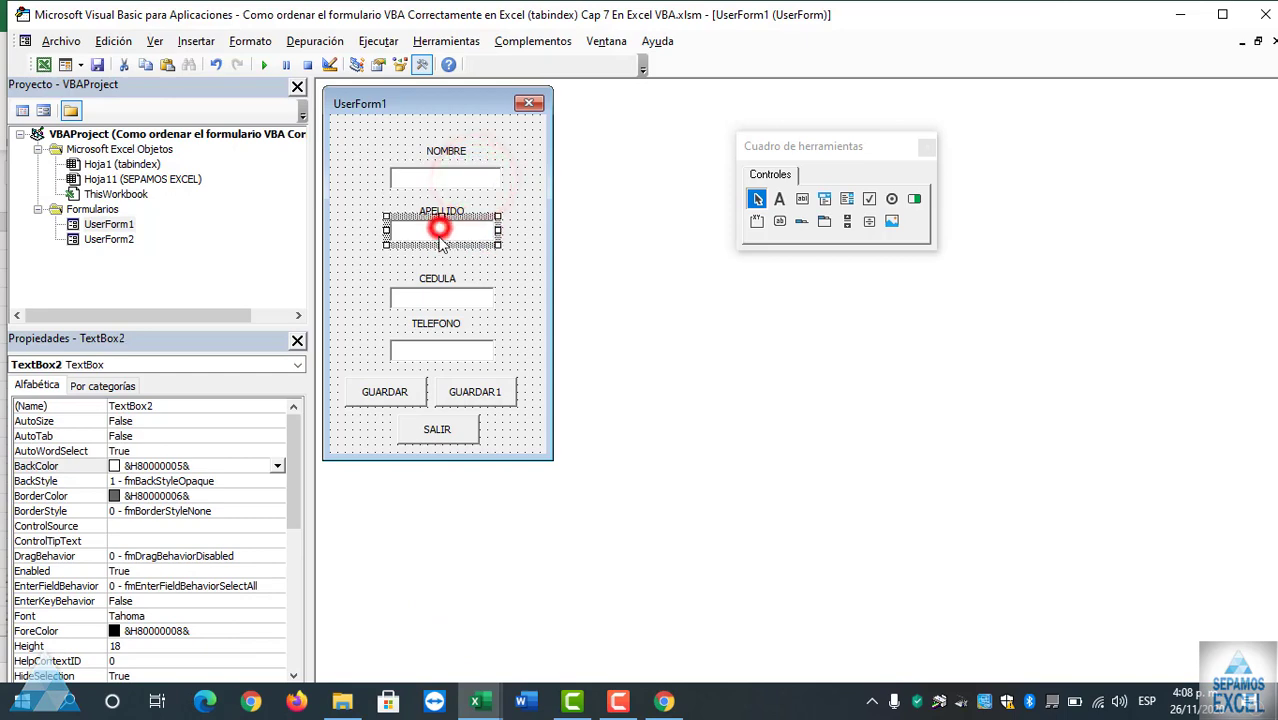
pyautogui.click(436, 295)
pyautogui.click(432, 350)
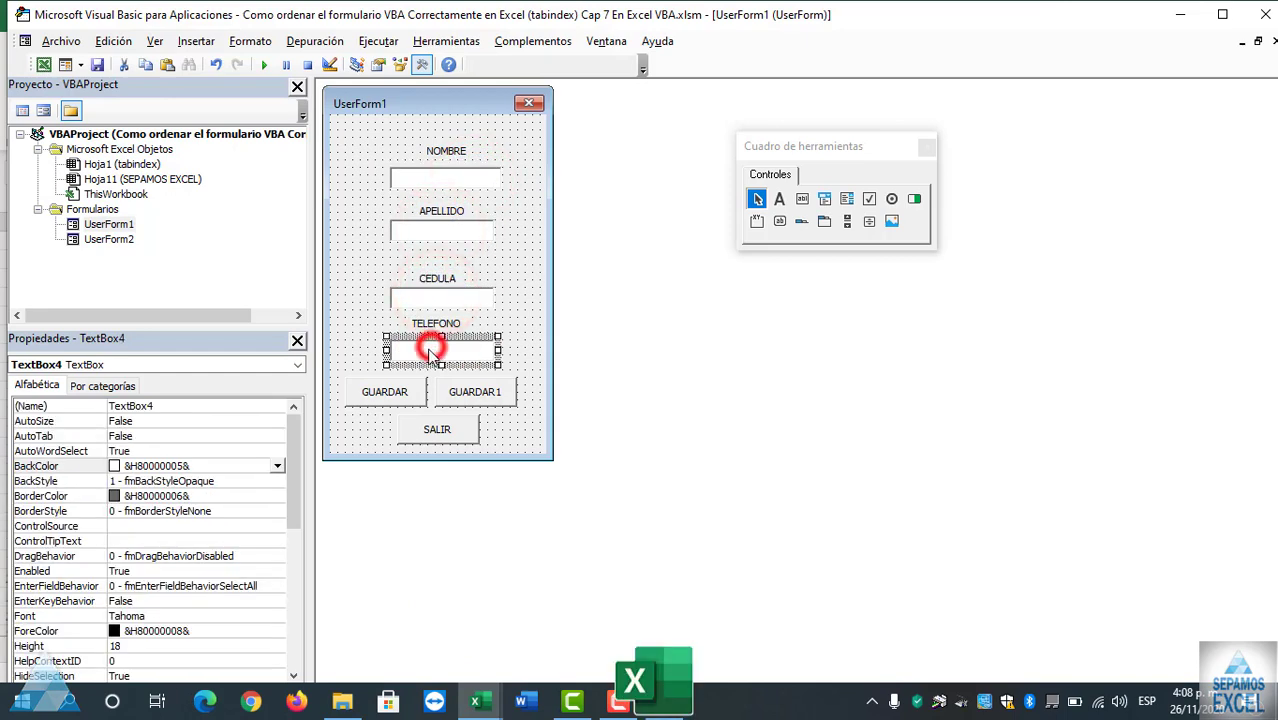
pyautogui.click(396, 391)
pyautogui.click(475, 391)
pyautogui.click(444, 430)
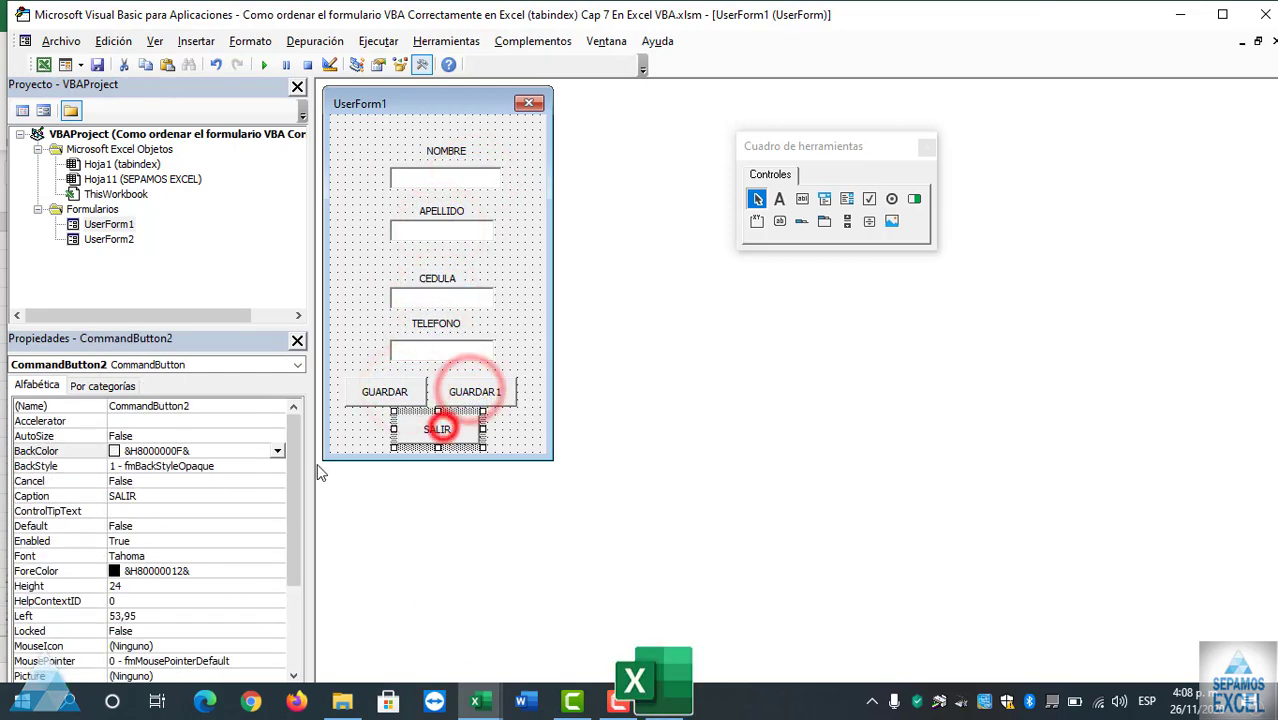
pyautogui.moveTo(294, 470); pyautogui.dragTo(285, 590)
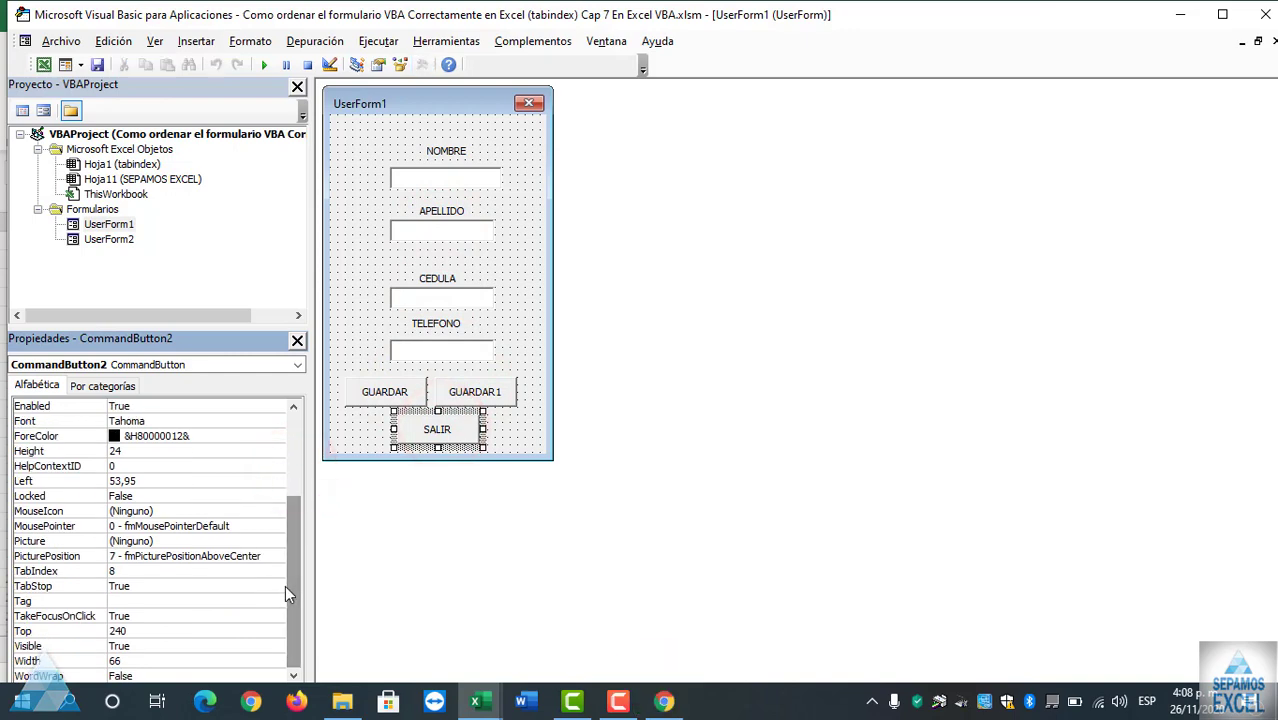
pyautogui.click(238, 263)
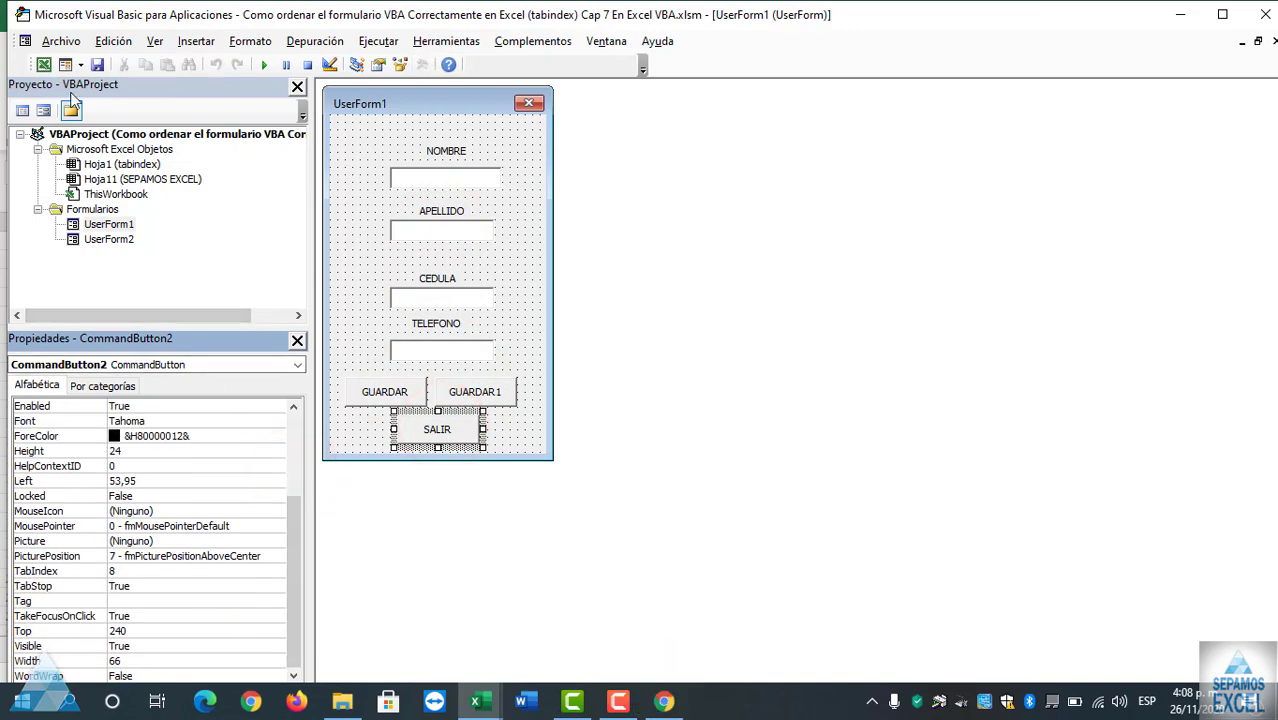
# - Insert a new UserForm3, widen it, and draw two text boxes side by side
pyautogui.click(65, 65)
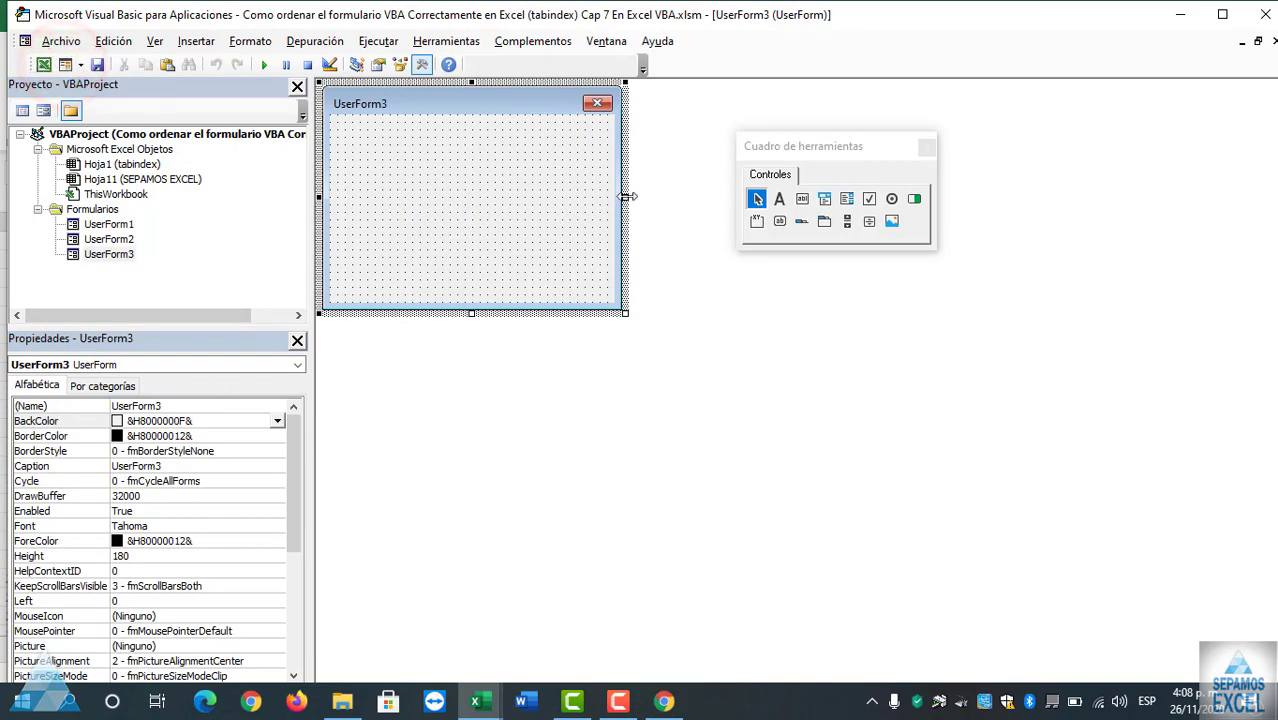
pyautogui.moveTo(630, 198); pyautogui.dragTo(700, 198)
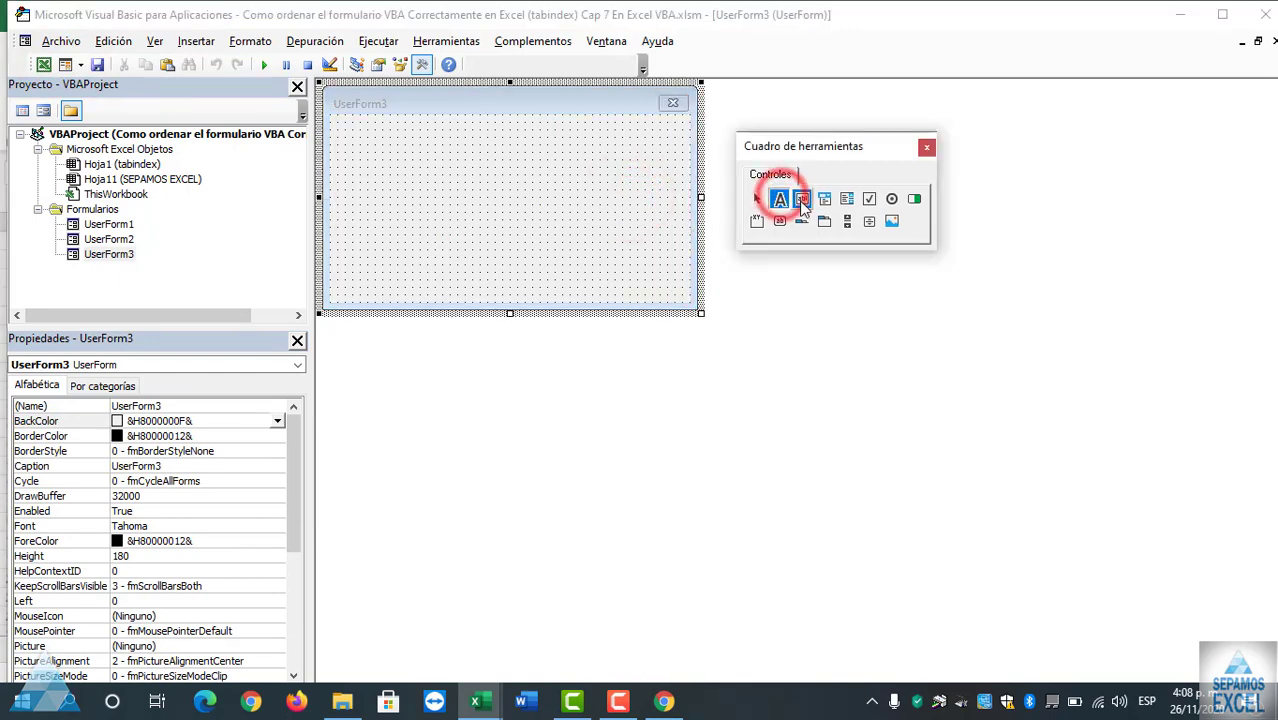
pyautogui.click(802, 199)
pyautogui.click(373, 150)
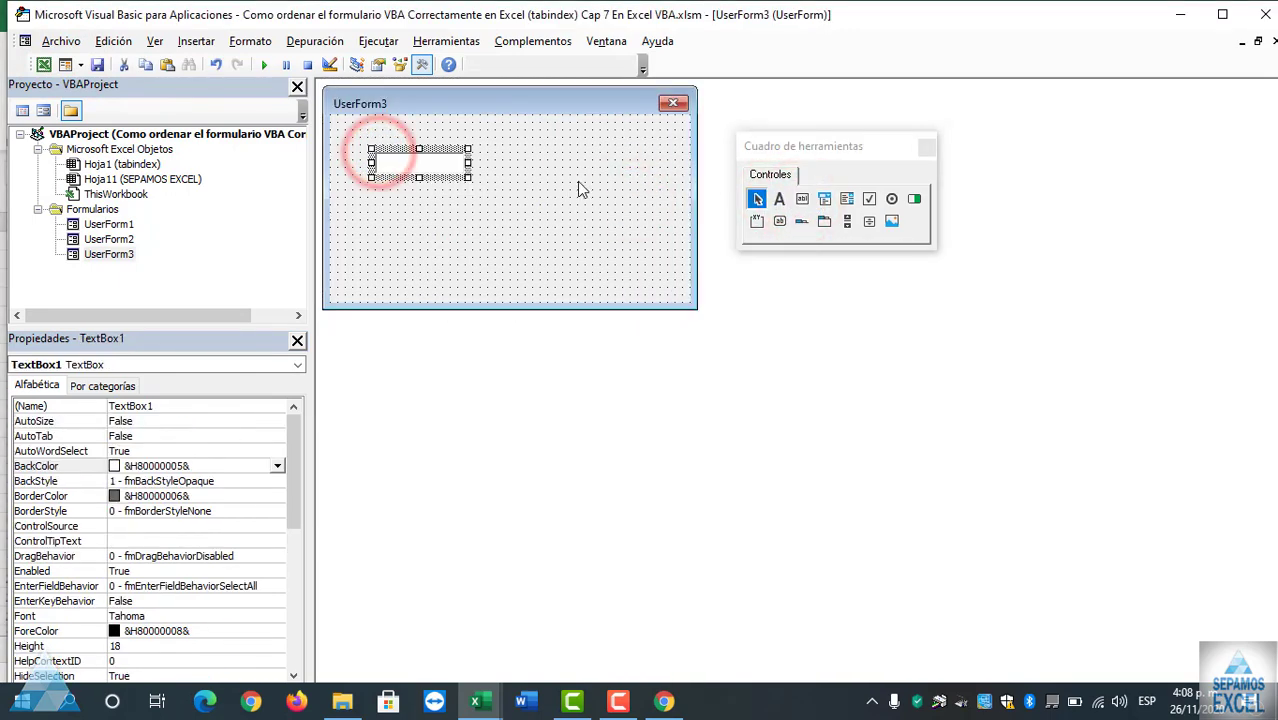
pyautogui.click(802, 199)
pyautogui.moveTo(494, 154); pyautogui.dragTo(588, 177)
# - Draw CommandButton1 below the text boxes and enlarge it slightly
pyautogui.click(780, 221)
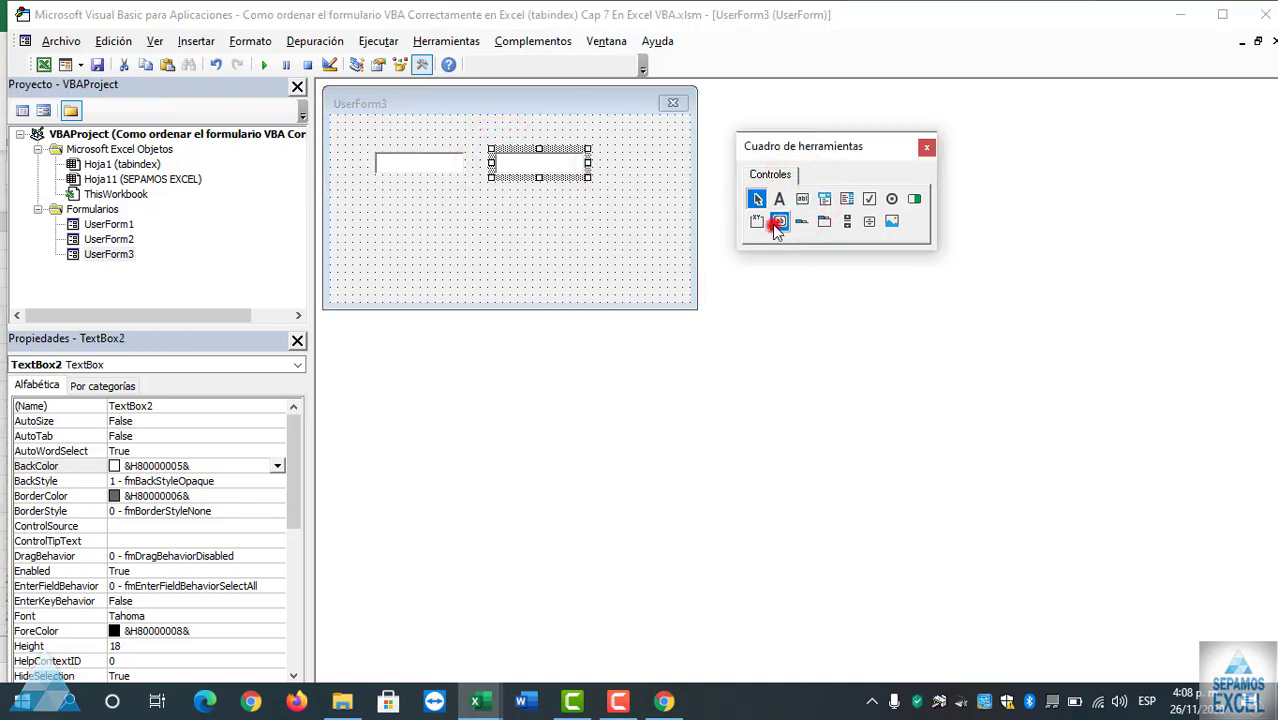
pyautogui.moveTo(378, 229); pyautogui.dragTo(456, 248)
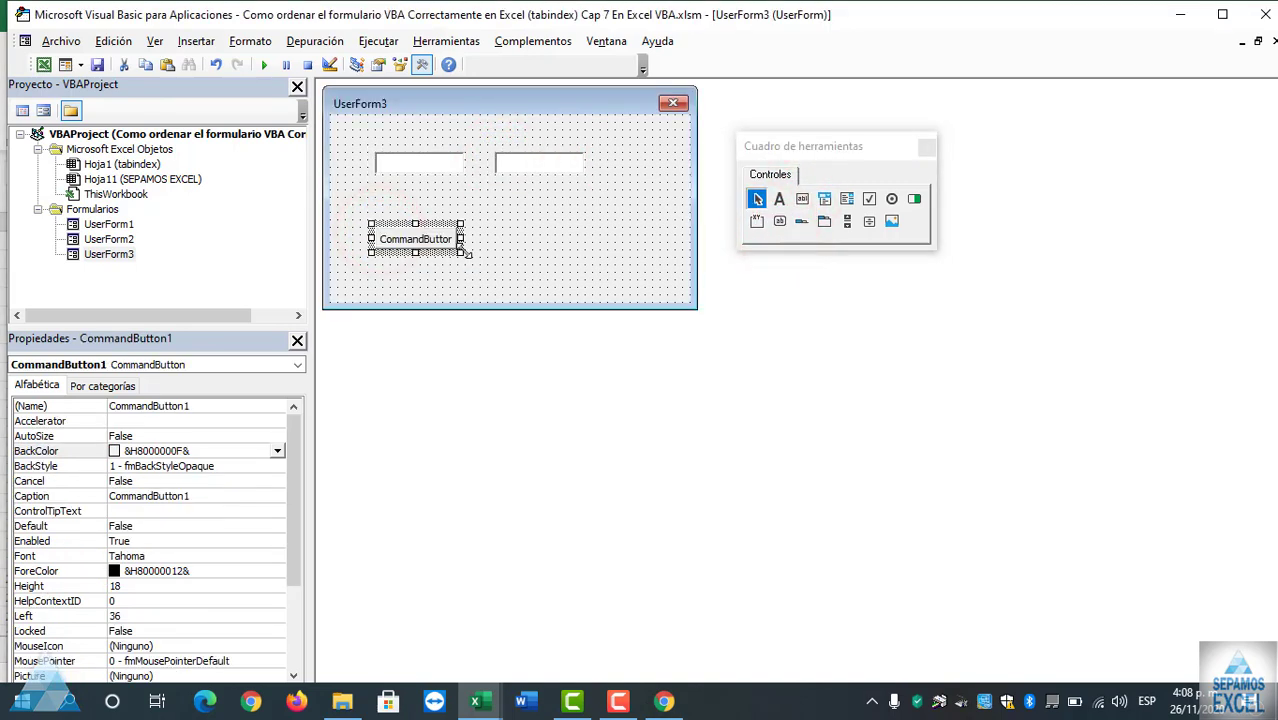
pyautogui.click(510, 255)
pyautogui.click(428, 240)
pyautogui.click(419, 263)
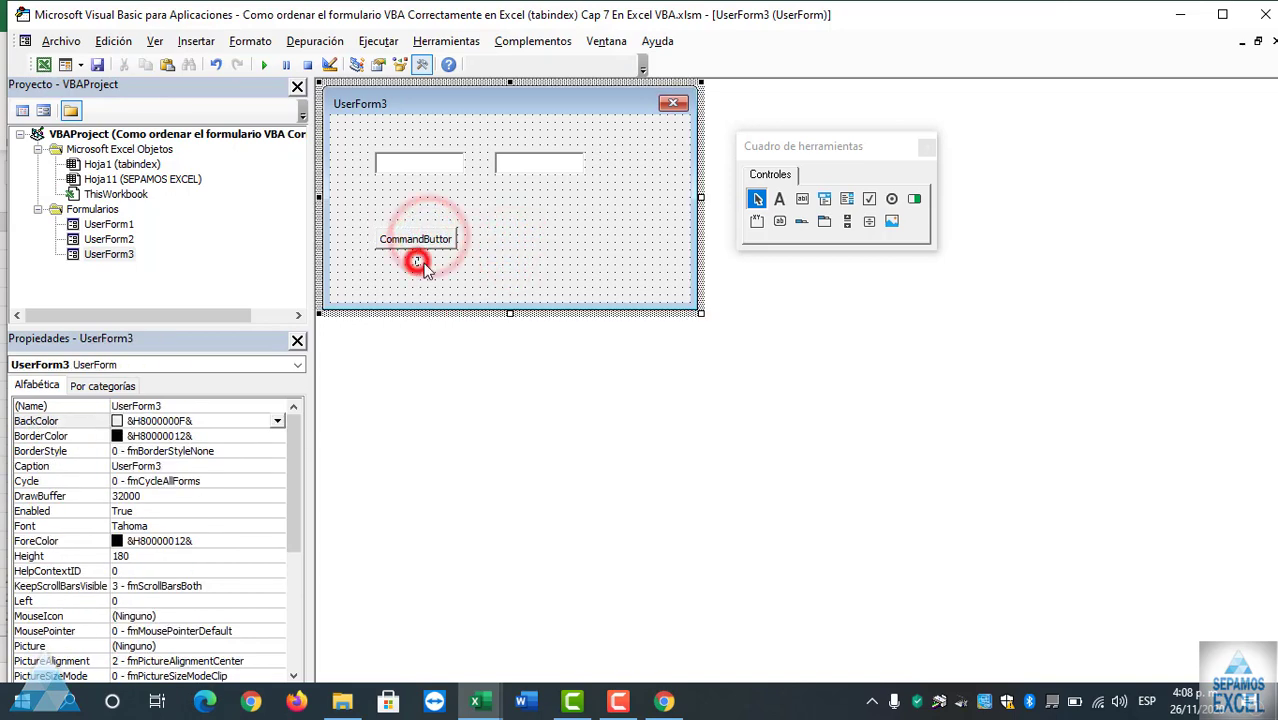
pyautogui.click(432, 246)
pyautogui.moveTo(460, 252); pyautogui.dragTo(475, 260)
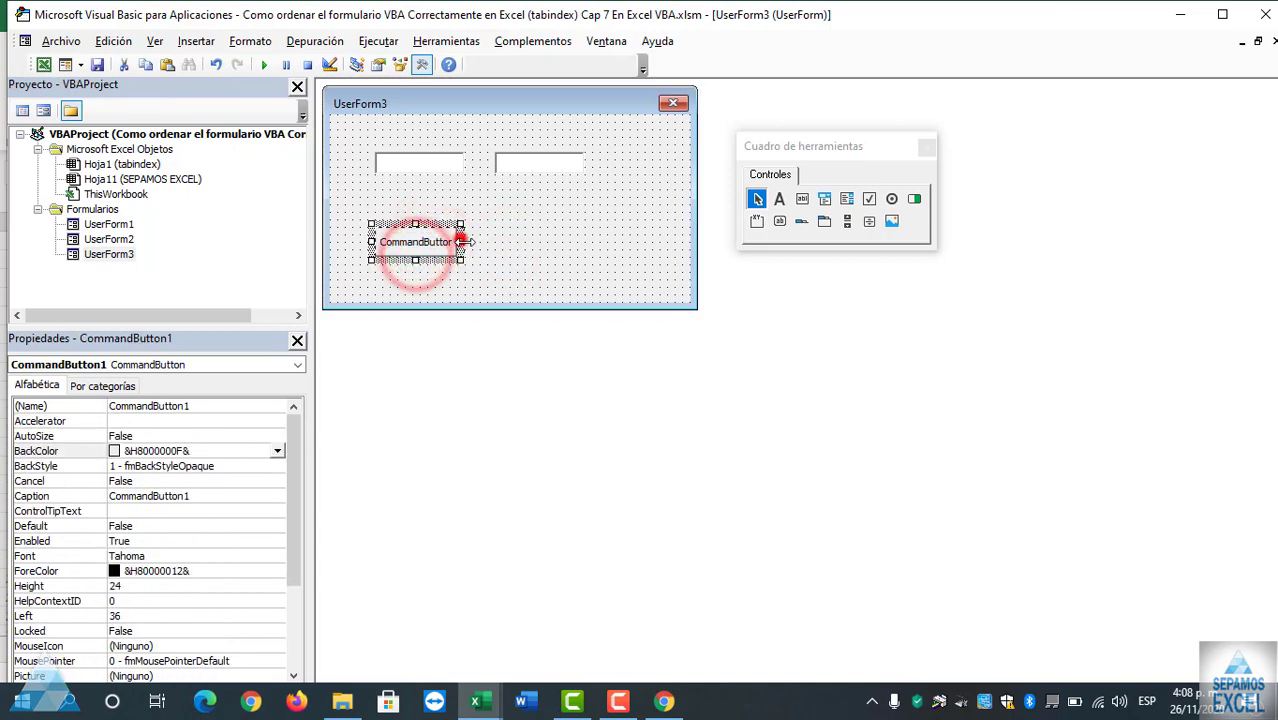
pyautogui.click(511, 241)
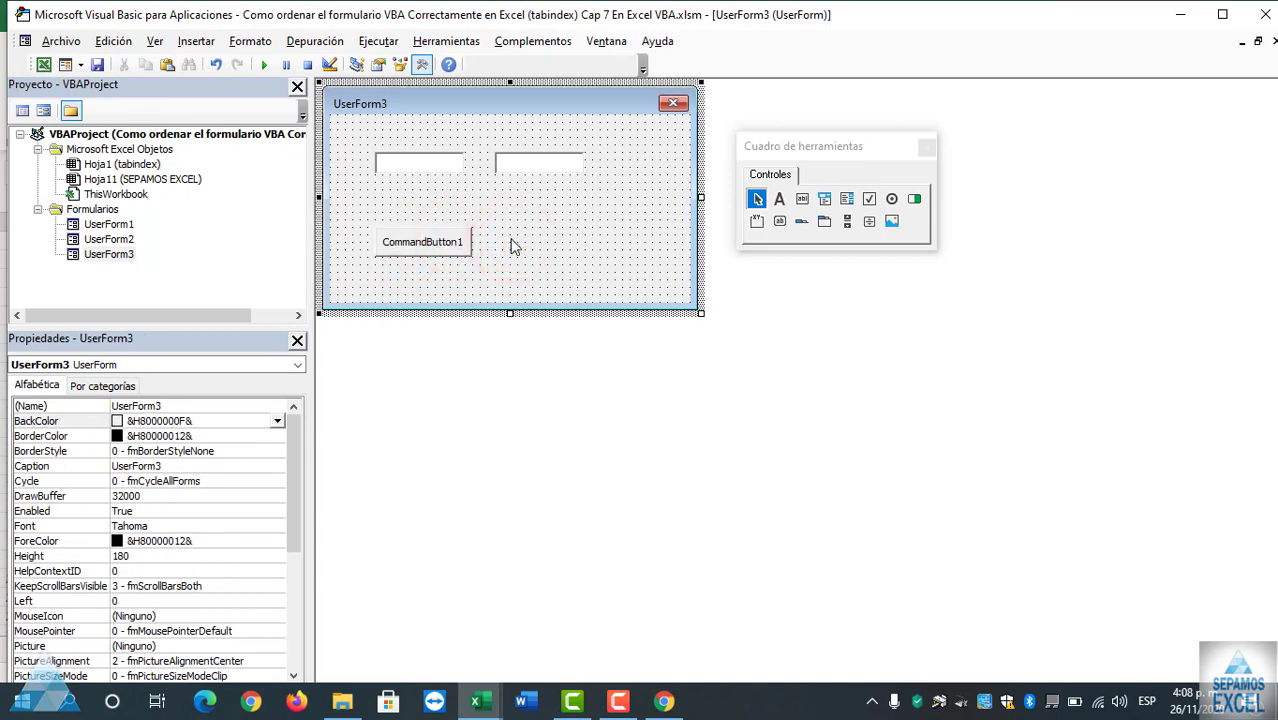
# - Copy the first text box and paste three copies, arranging them around the existing boxes
pyautogui.click(408, 160)
pyautogui.rightClick(408, 160)
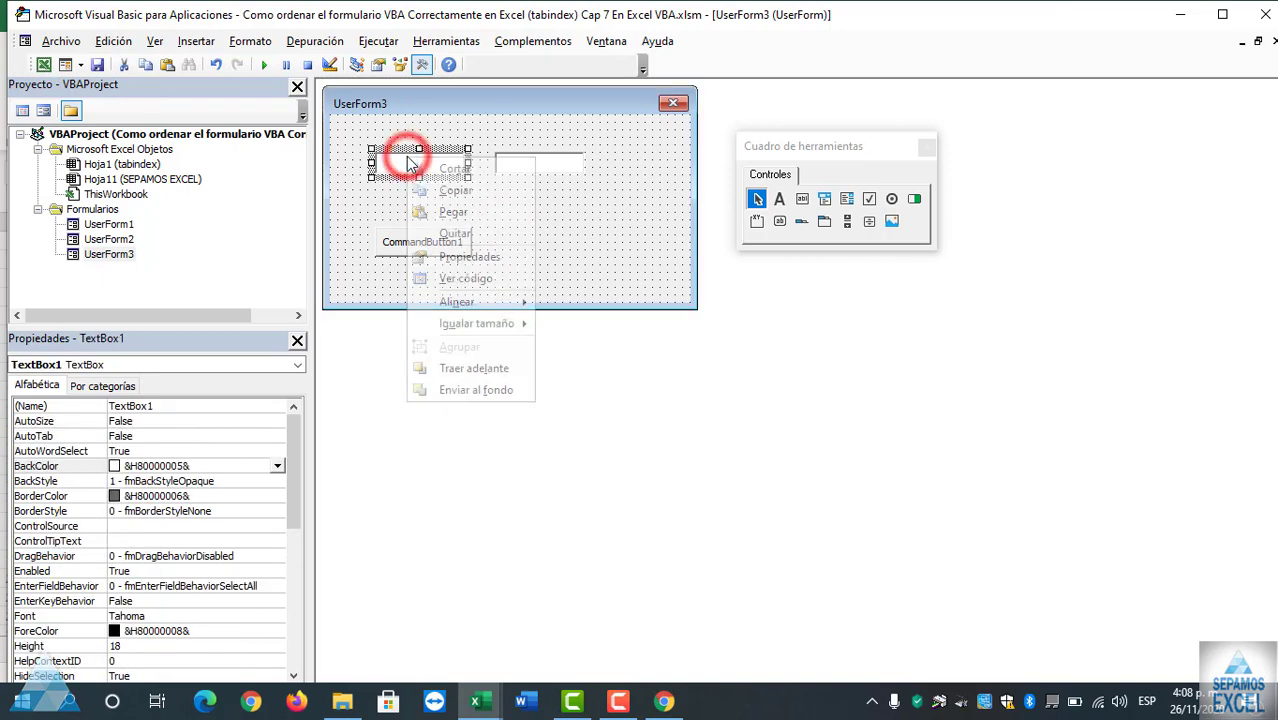
pyautogui.click(438, 195)
pyautogui.click(548, 240)
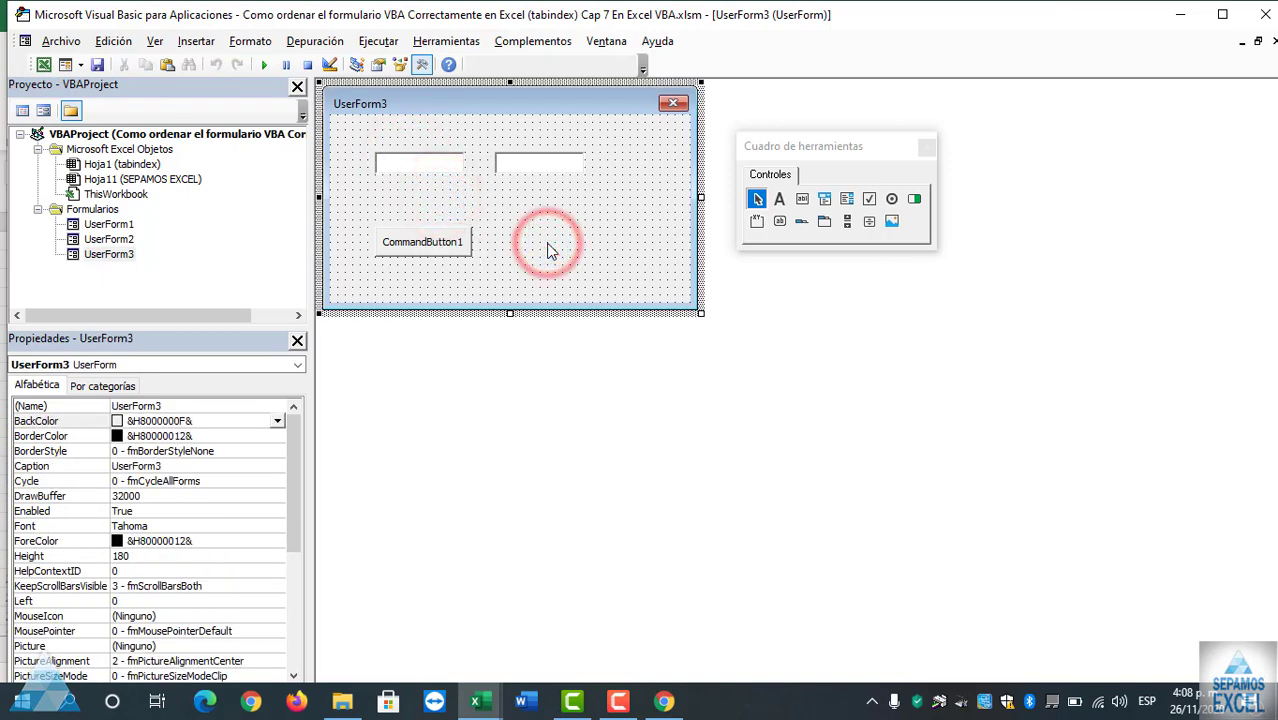
pyautogui.hotkey('ctrl', 'v')
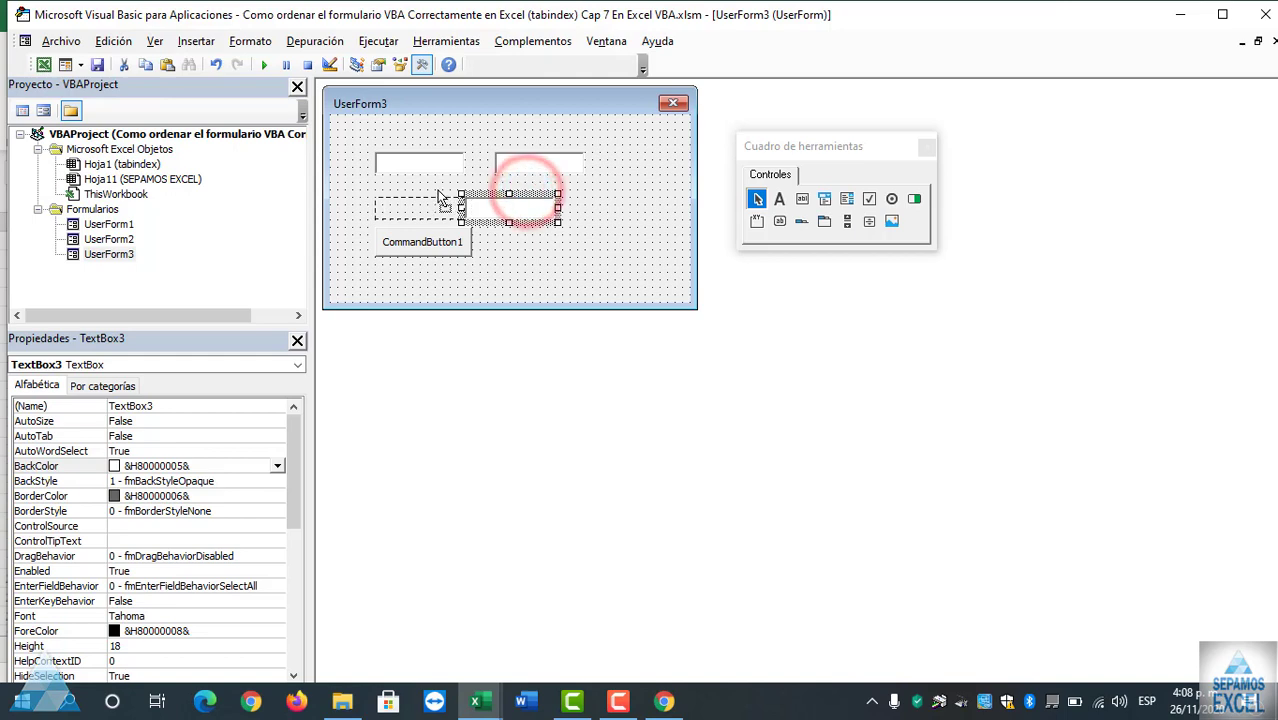
pyautogui.moveTo(445, 198); pyautogui.dragTo(439, 191)
pyautogui.click(540, 228)
pyautogui.hotkey('ctrl', 'v')
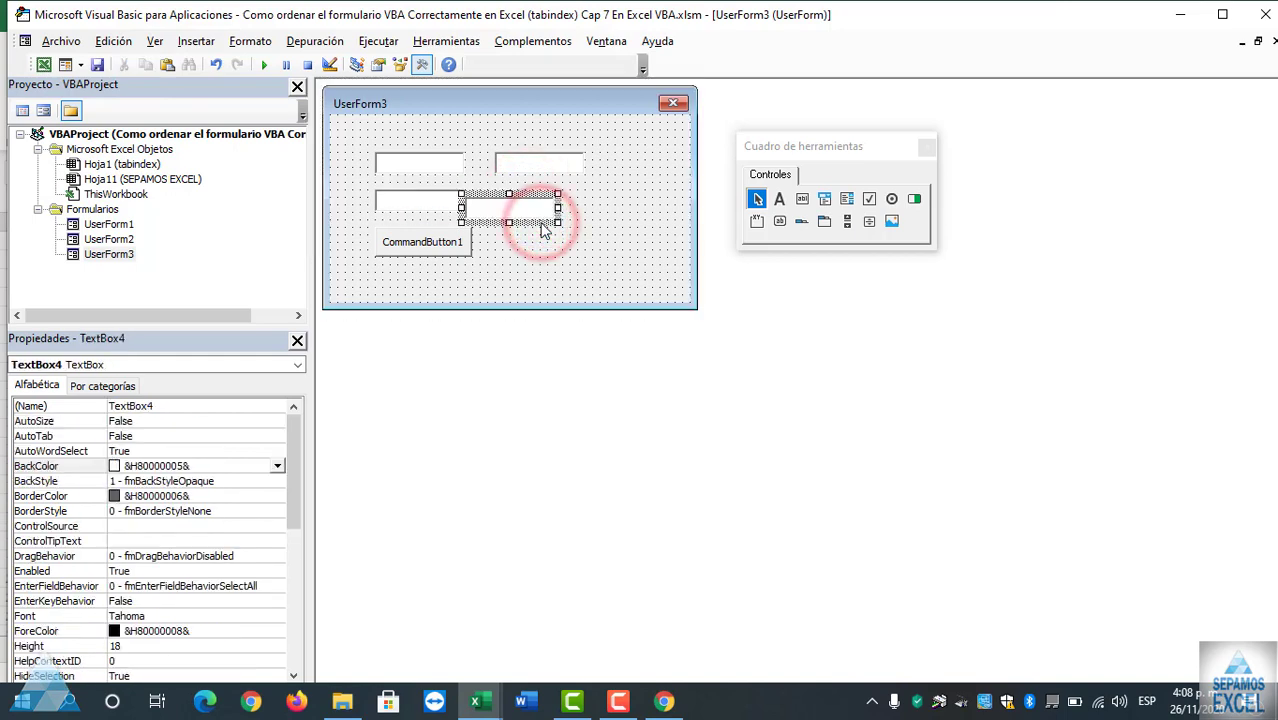
pyautogui.moveTo(533, 195); pyautogui.dragTo(568, 192)
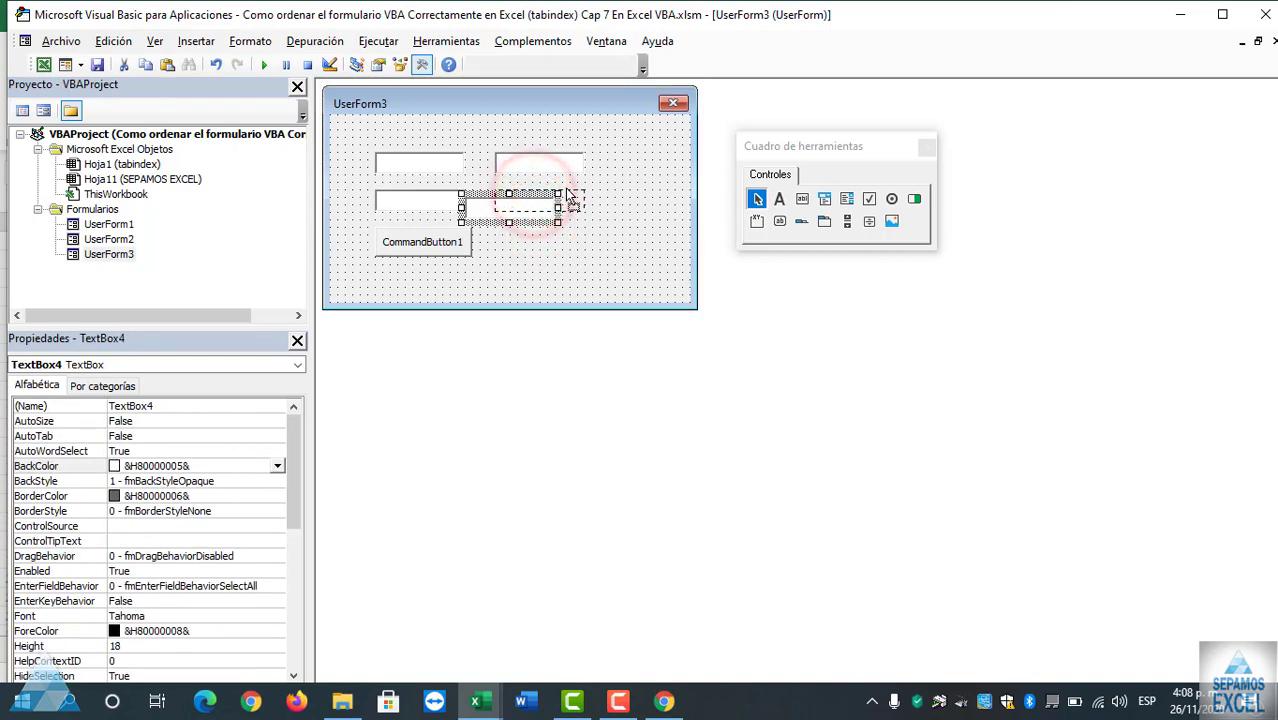
pyautogui.click(560, 233)
pyautogui.hotkey('ctrl', 'v')
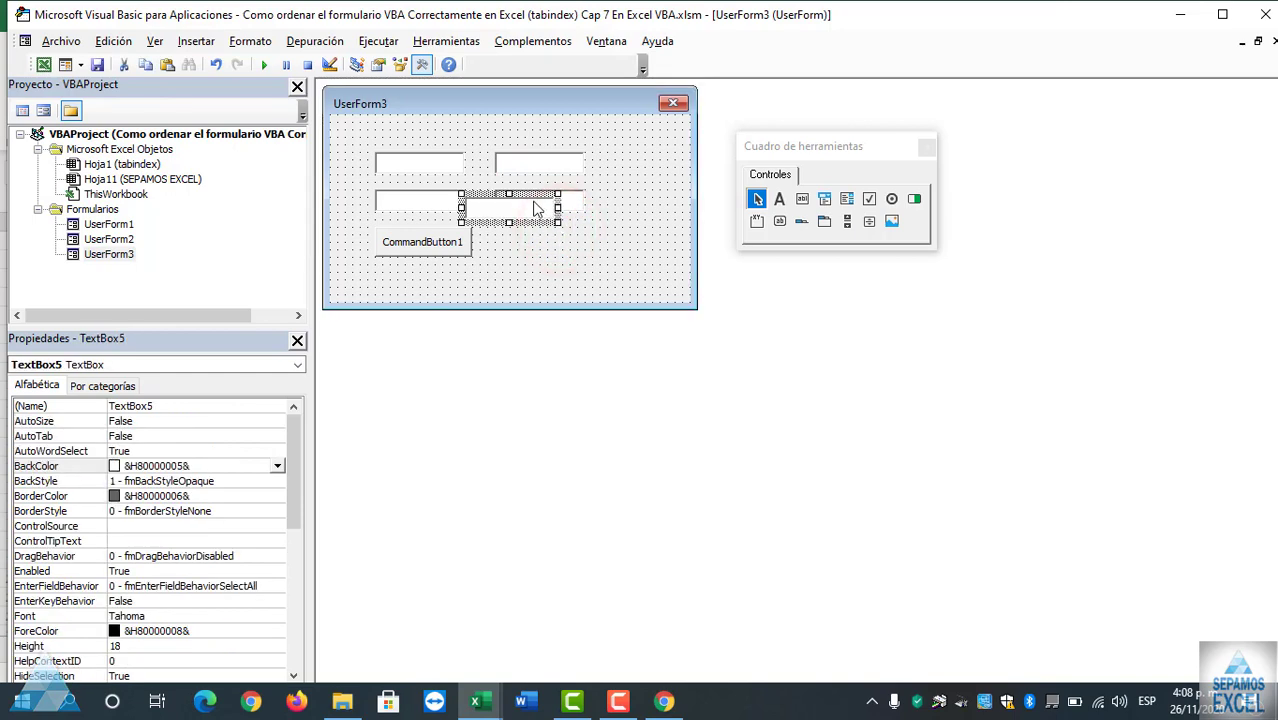
pyautogui.moveTo(652, 168); pyautogui.dragTo(668, 162)
# - Widen UserForm3 to the right to make room for more controls
pyautogui.click(673, 214)
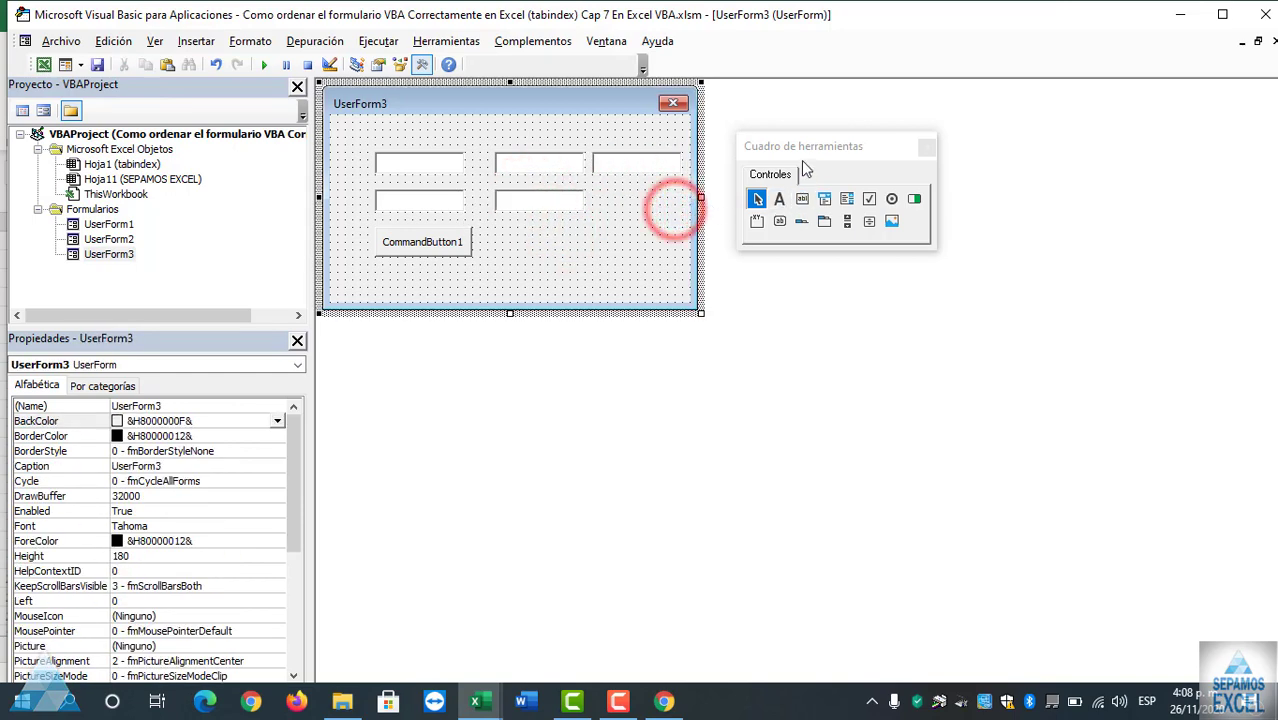
pyautogui.moveTo(812, 152)
pyautogui.mouseDown()
pyautogui.moveTo(855, 307)
pyautogui.moveTo(883, 349)
pyautogui.mouseUp()
pyautogui.click(623, 225)
pyautogui.moveTo(702, 197); pyautogui.dragTo(746, 197)
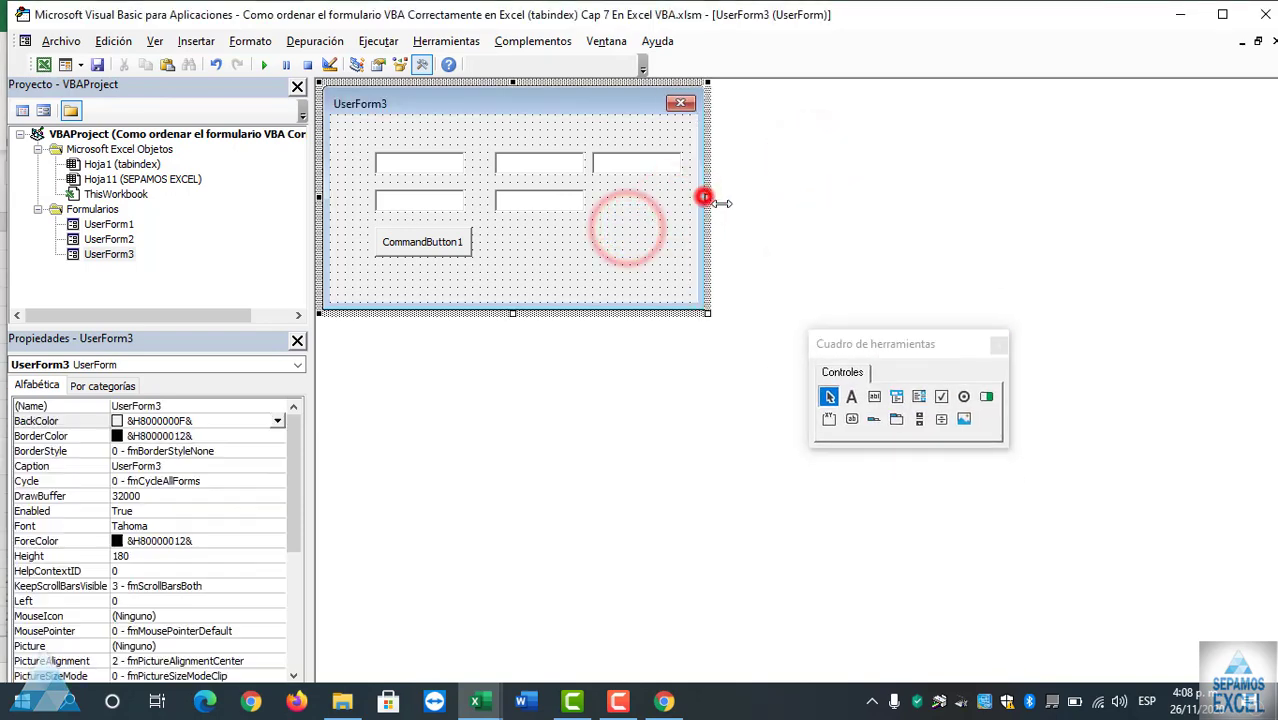
# - Place TextBox6 at the right end of the middle row of text boxes
pyautogui.press('Tab')
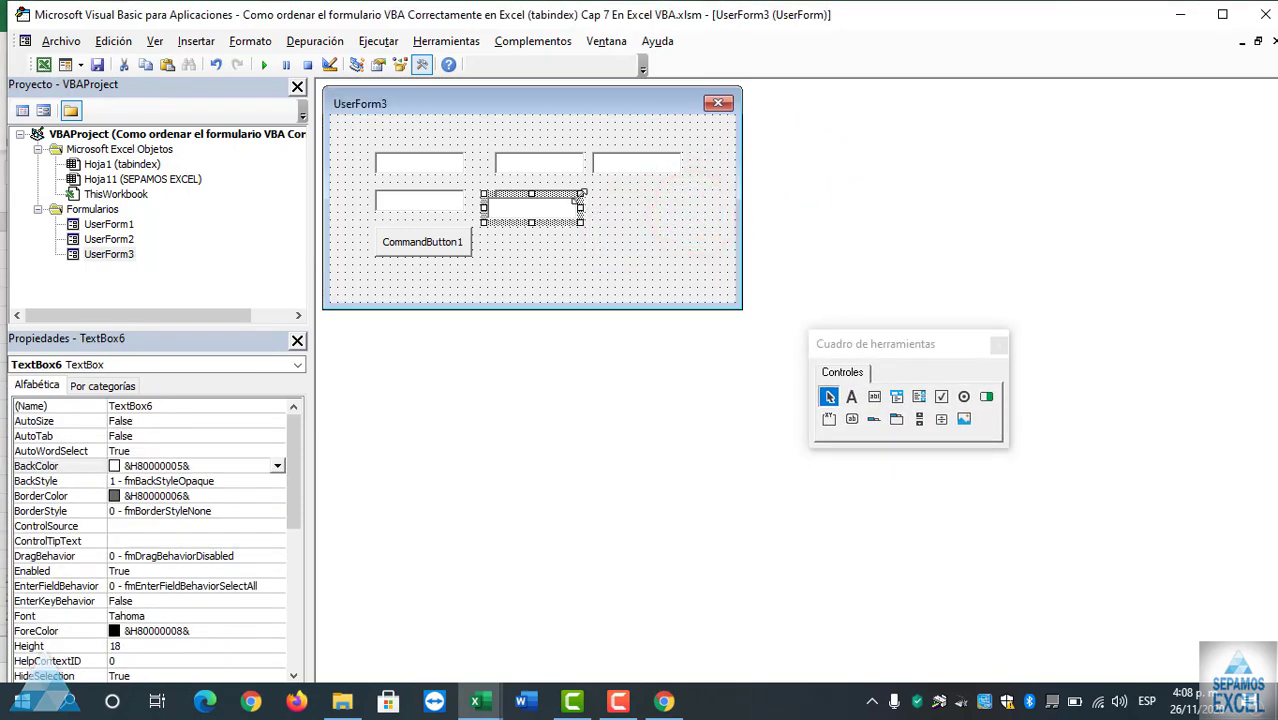
pyautogui.moveTo(584, 198); pyautogui.dragTo(678, 204)
pyautogui.click(660, 238)
pyautogui.click(652, 214)
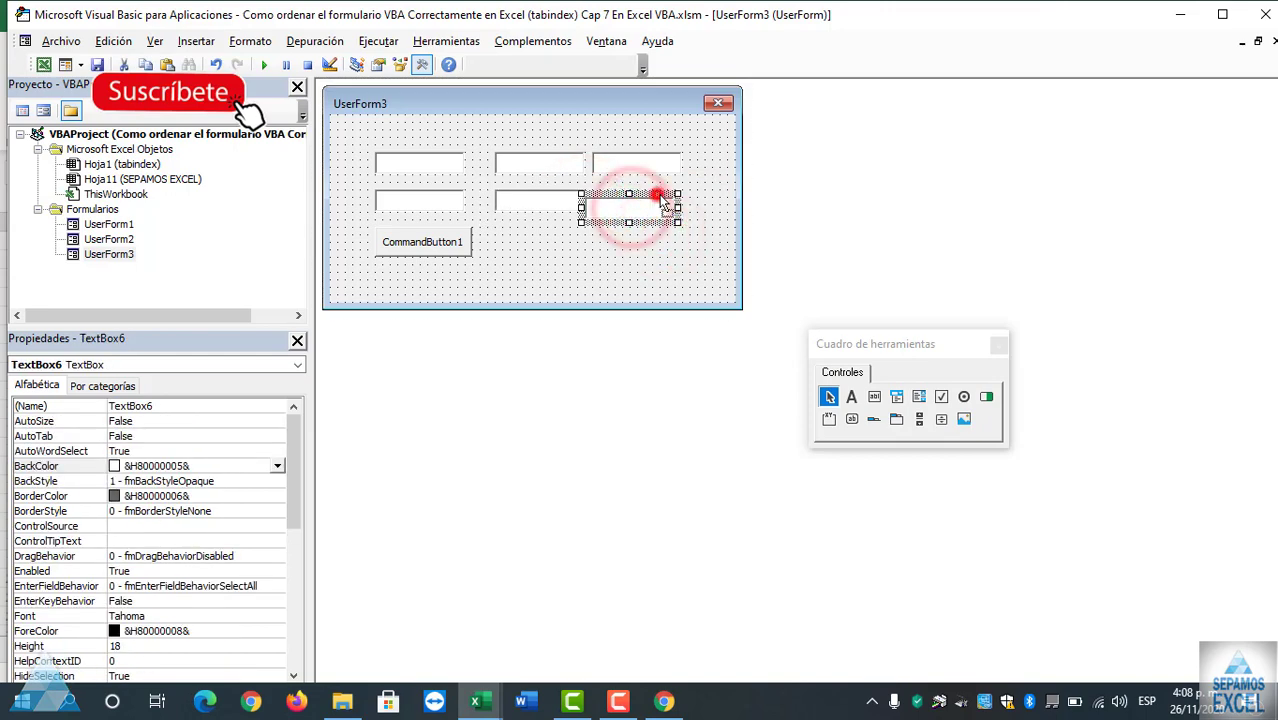
pyautogui.click(641, 228)
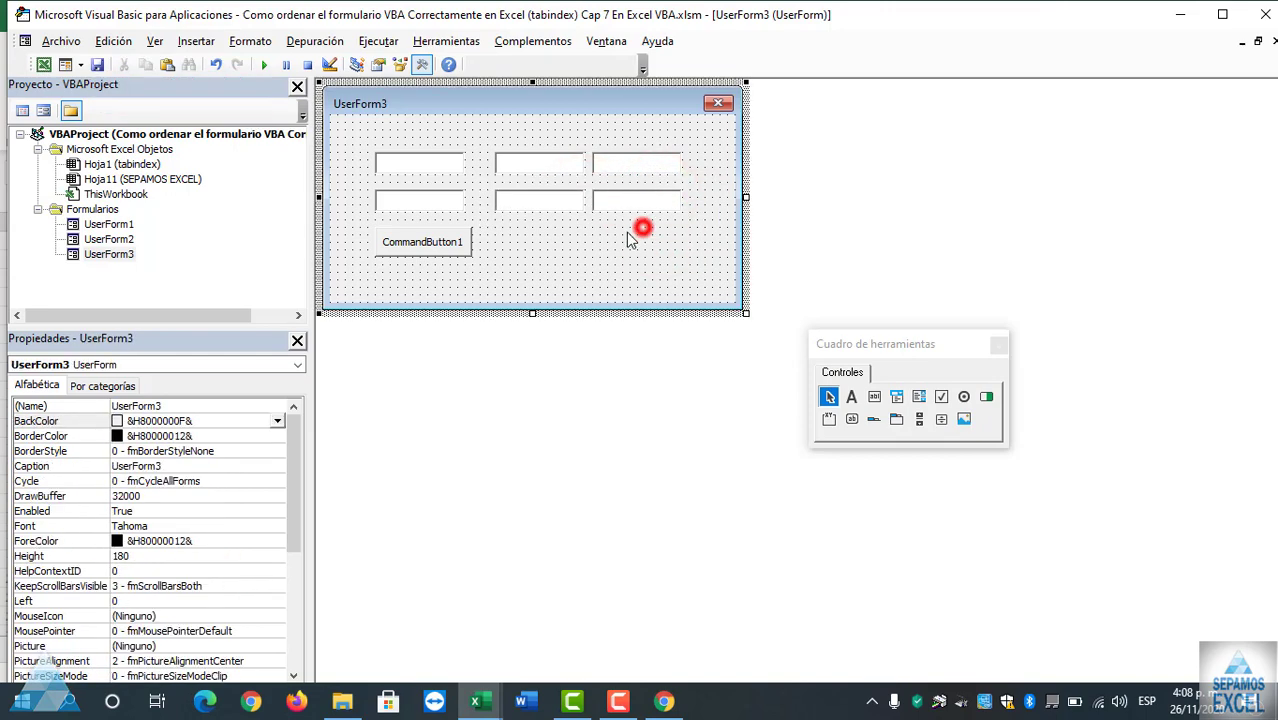
# - Paste two copies of CommandButton1 to form a bottom row of three buttons
pyautogui.rightClick(425, 250)
pyautogui.click(459, 279)
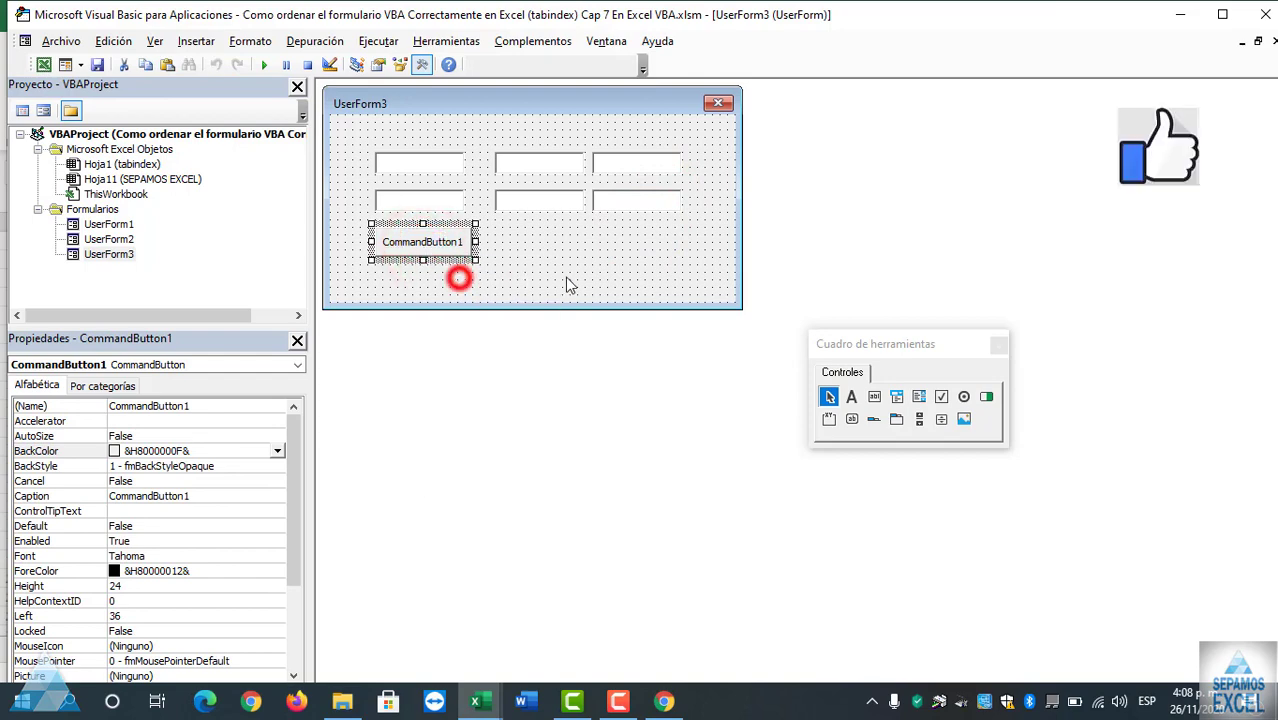
pyautogui.click(566, 280)
pyautogui.hotkey('ctrl', 'v')
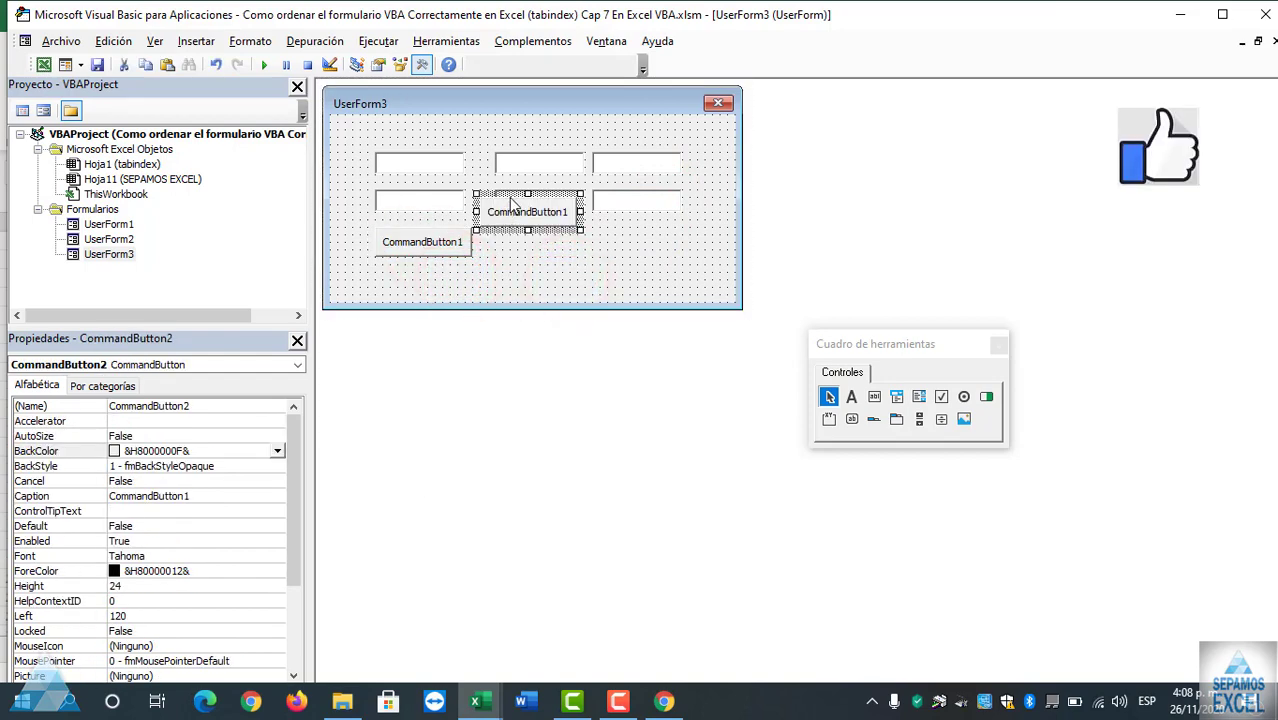
pyautogui.moveTo(513, 218); pyautogui.dragTo(524, 258)
pyautogui.click(615, 270)
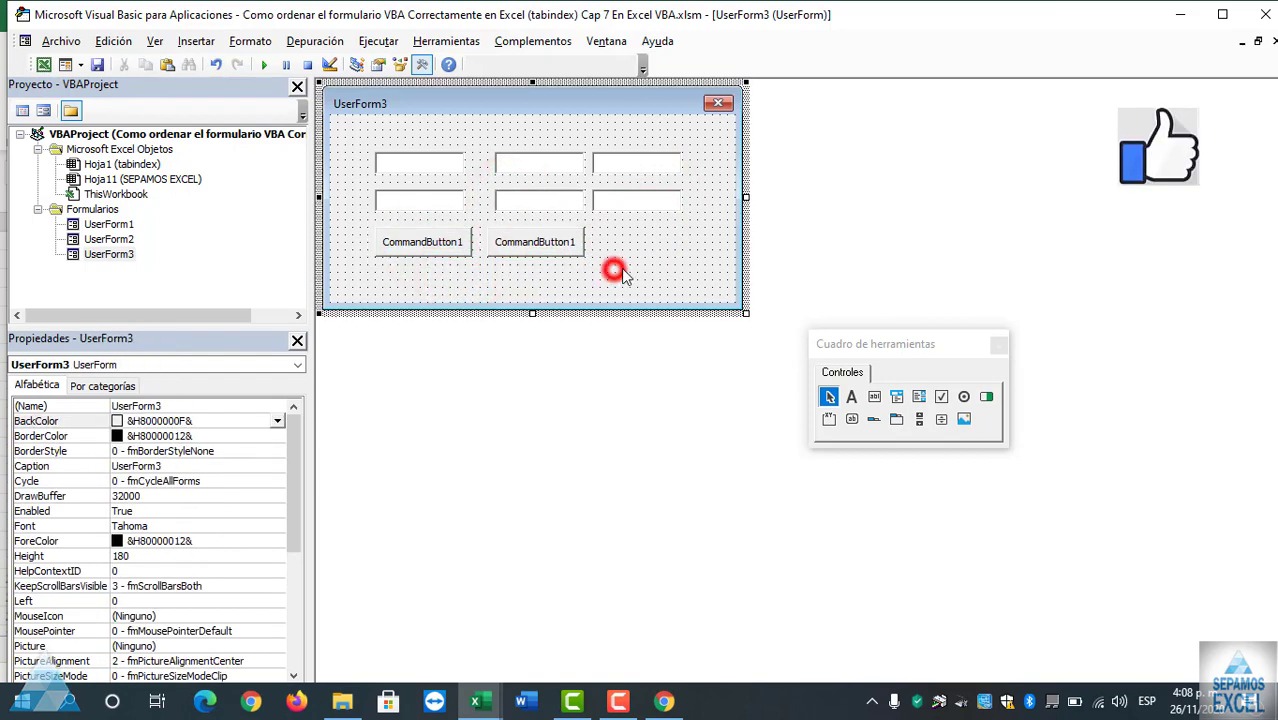
pyautogui.hotkey('ctrl', 'v')
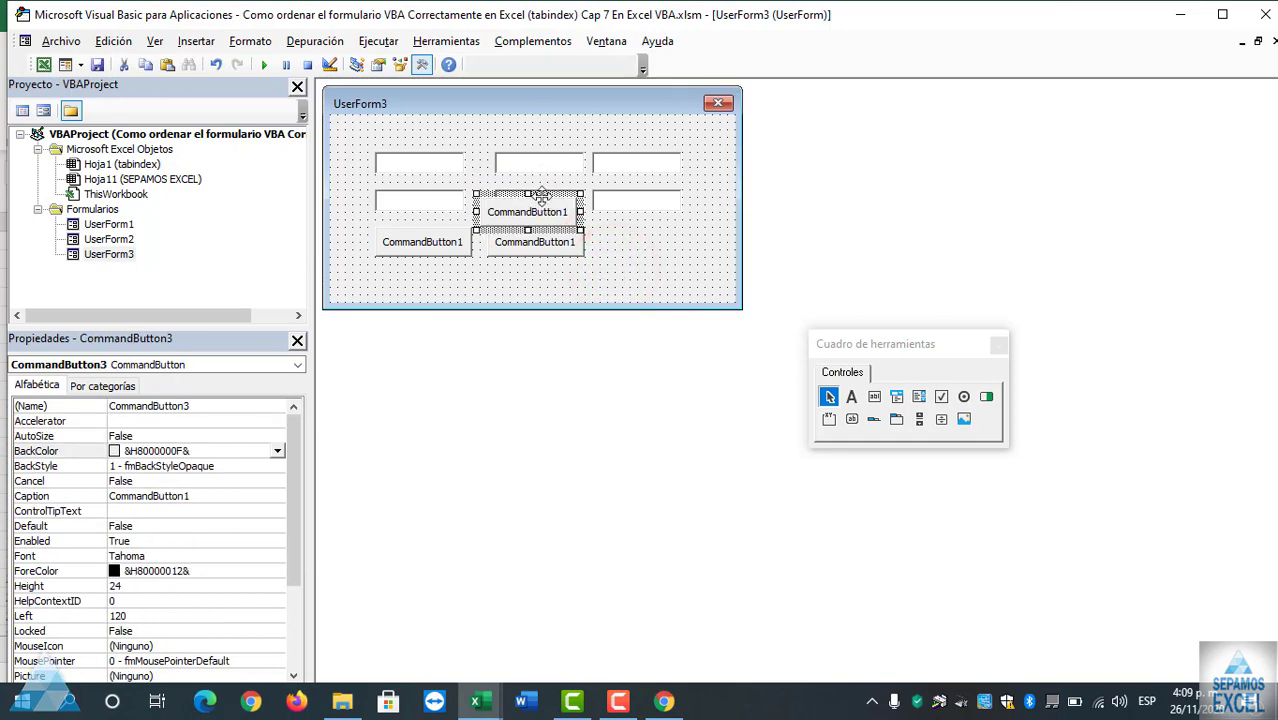
pyautogui.moveTo(541, 196); pyautogui.dragTo(651, 227)
pyautogui.click(636, 275)
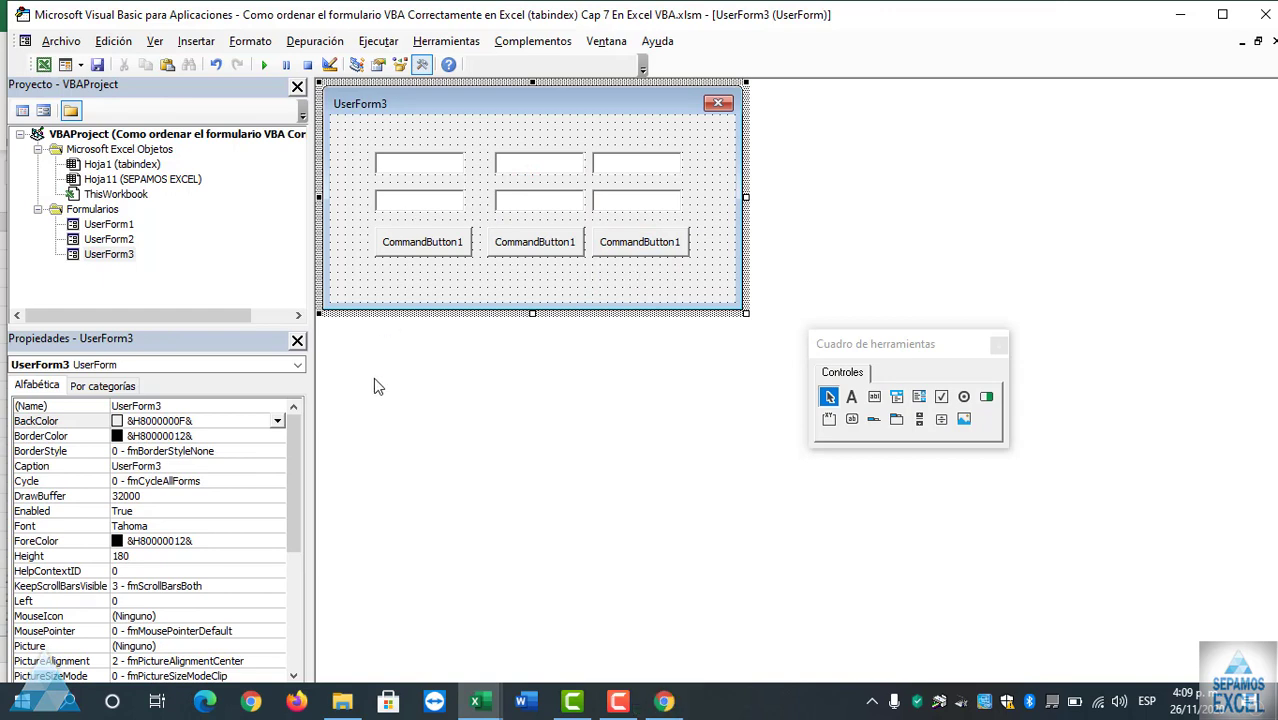
pyautogui.moveTo(296, 500); pyautogui.dragTo(281, 654)
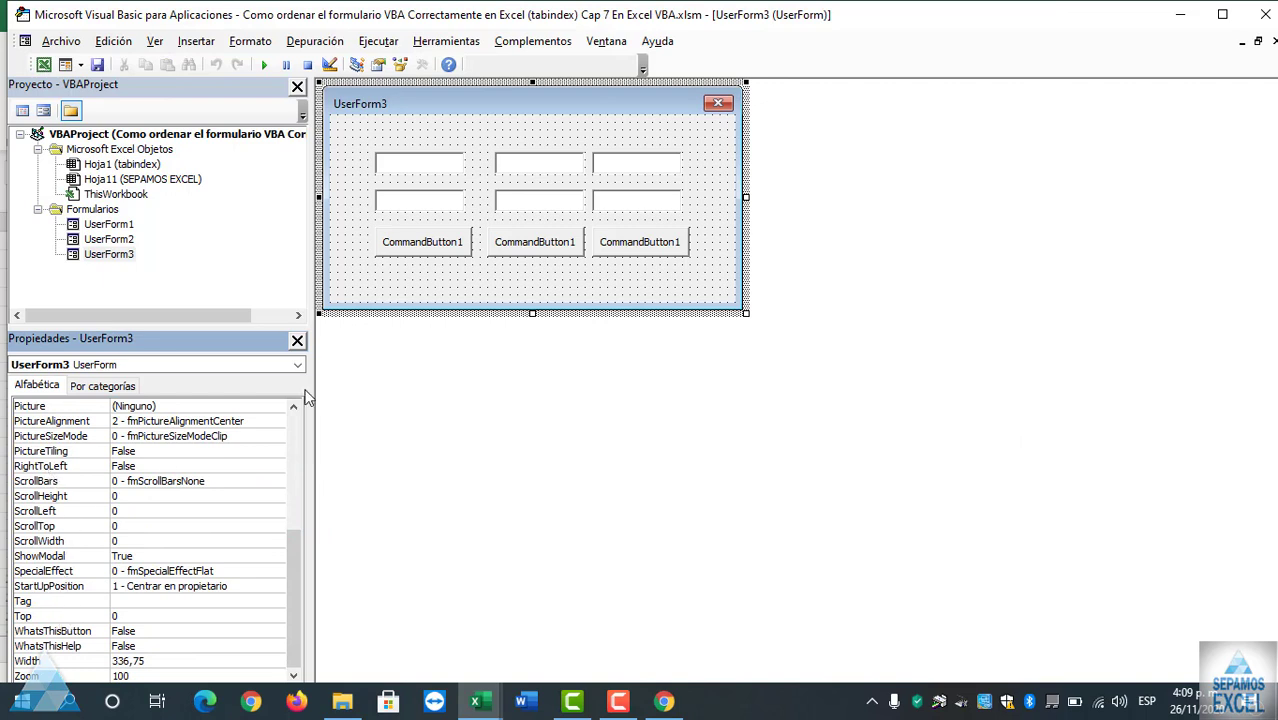
# - Check the TabIndex of each of the six text boxes in the Properties window
pyautogui.click(410, 162)
pyautogui.moveTo(293, 484); pyautogui.dragTo(263, 670)
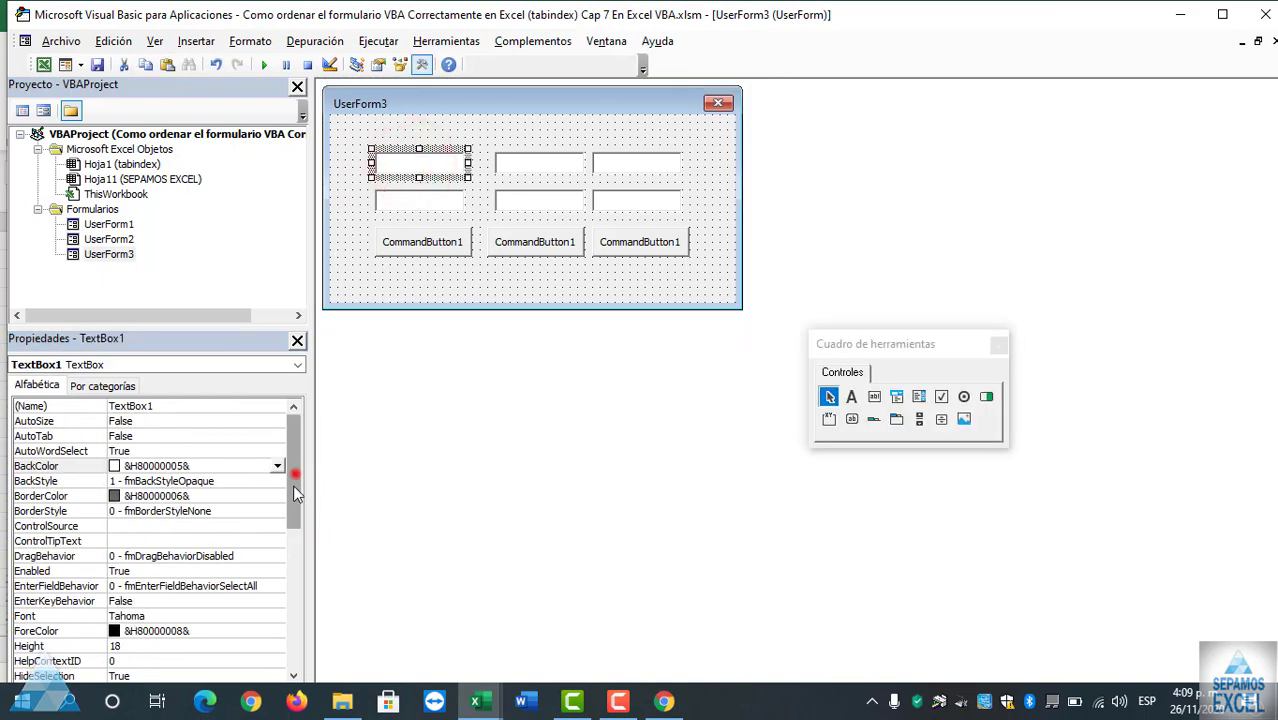
pyautogui.click(88, 527)
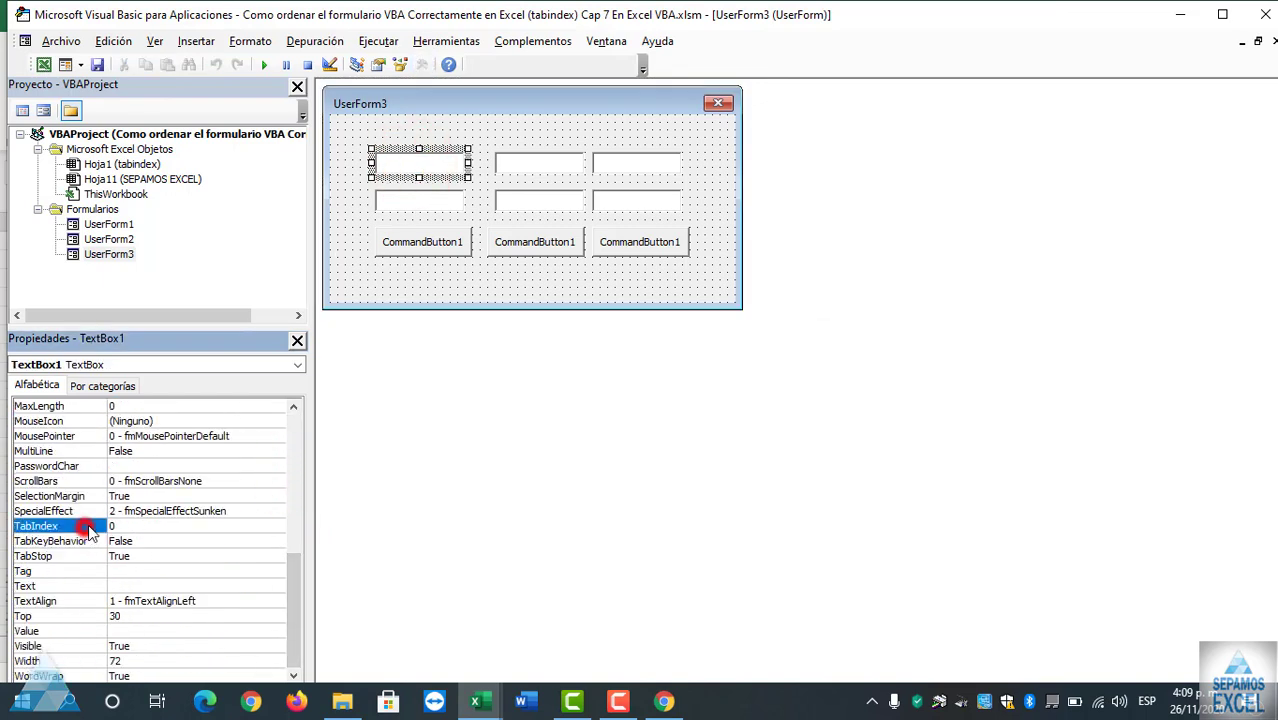
pyautogui.click(523, 166)
pyautogui.click(617, 165)
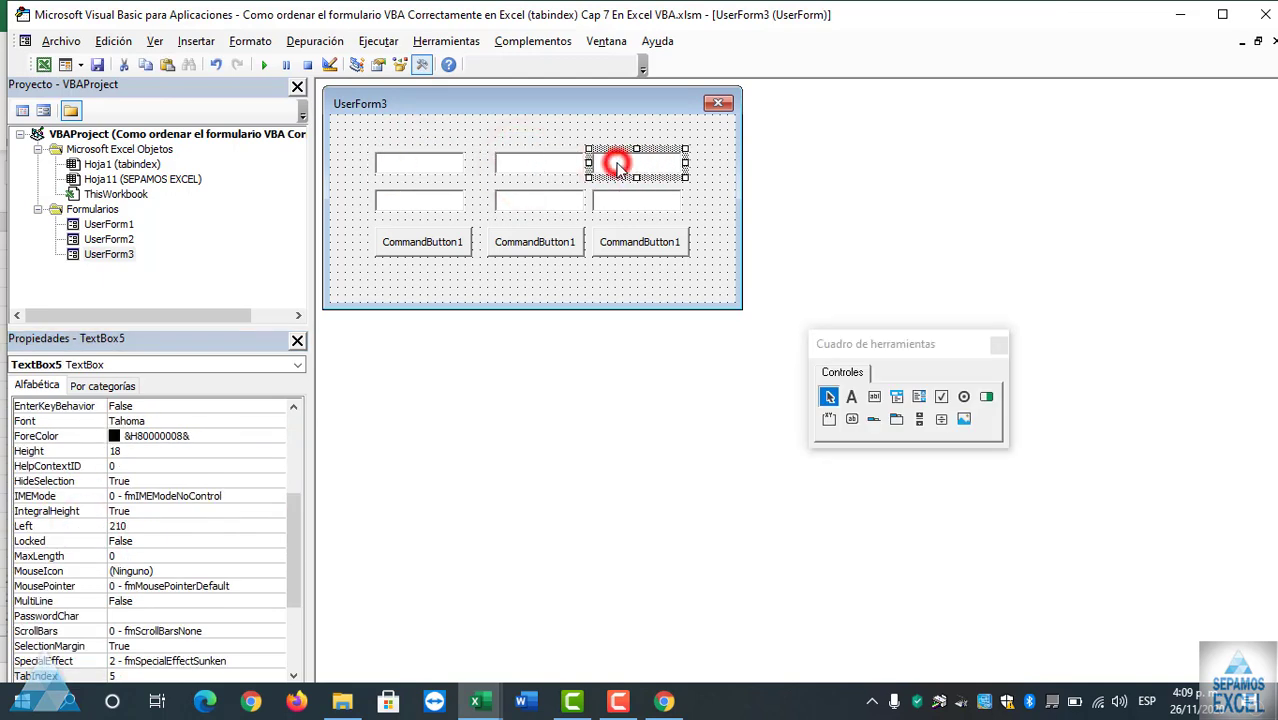
pyautogui.click(440, 203)
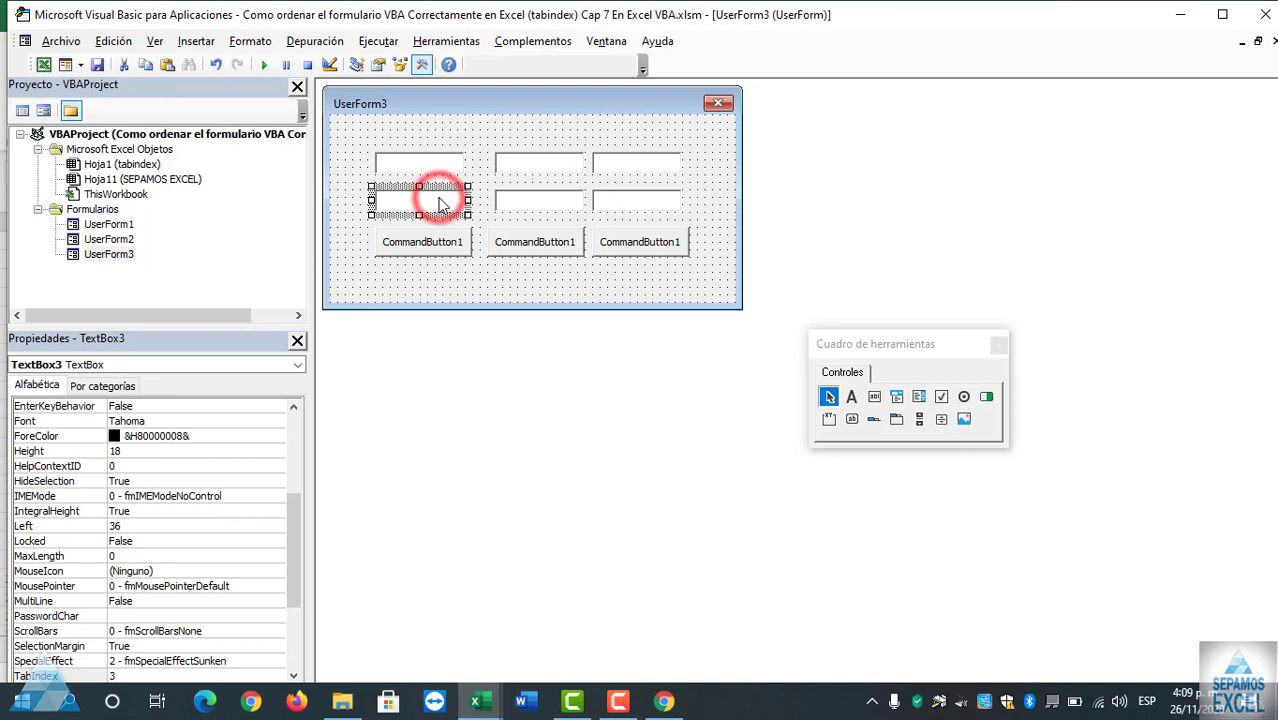
pyautogui.click(513, 201)
pyautogui.click(610, 205)
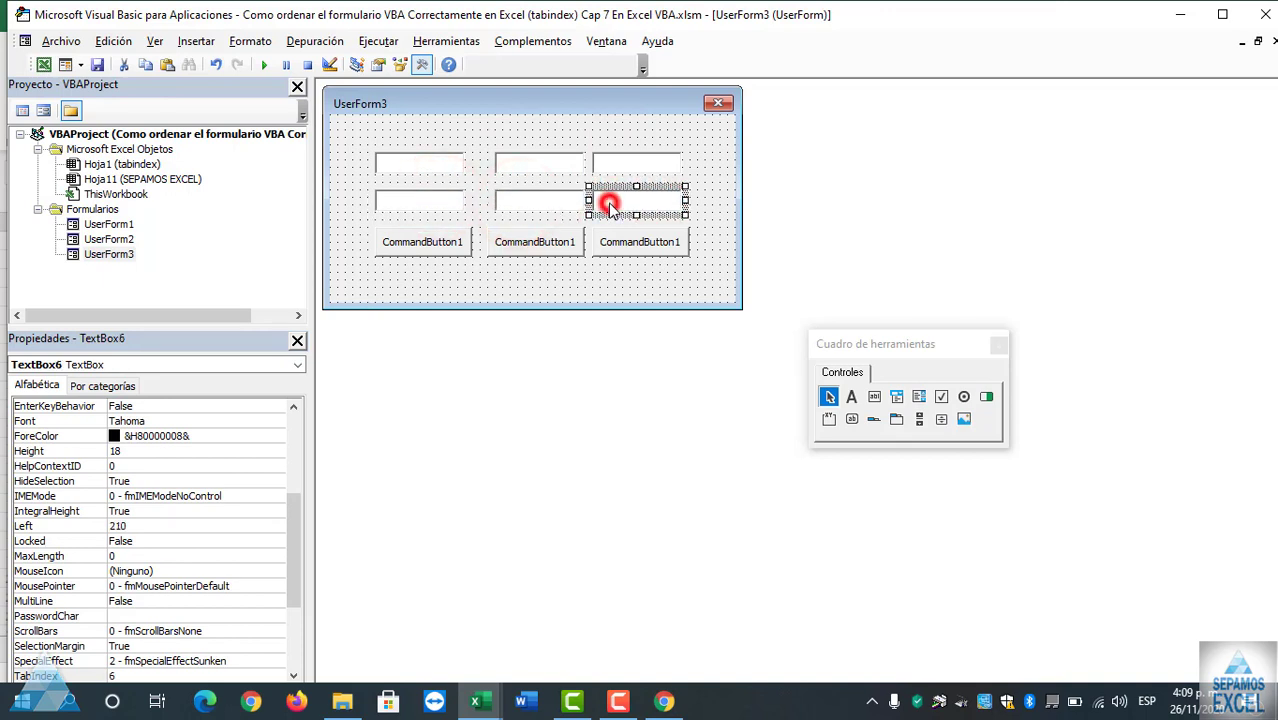
# - Check the three command buttons' TabIndex values, then run UserForm3 with F5
pyautogui.click(441, 243)
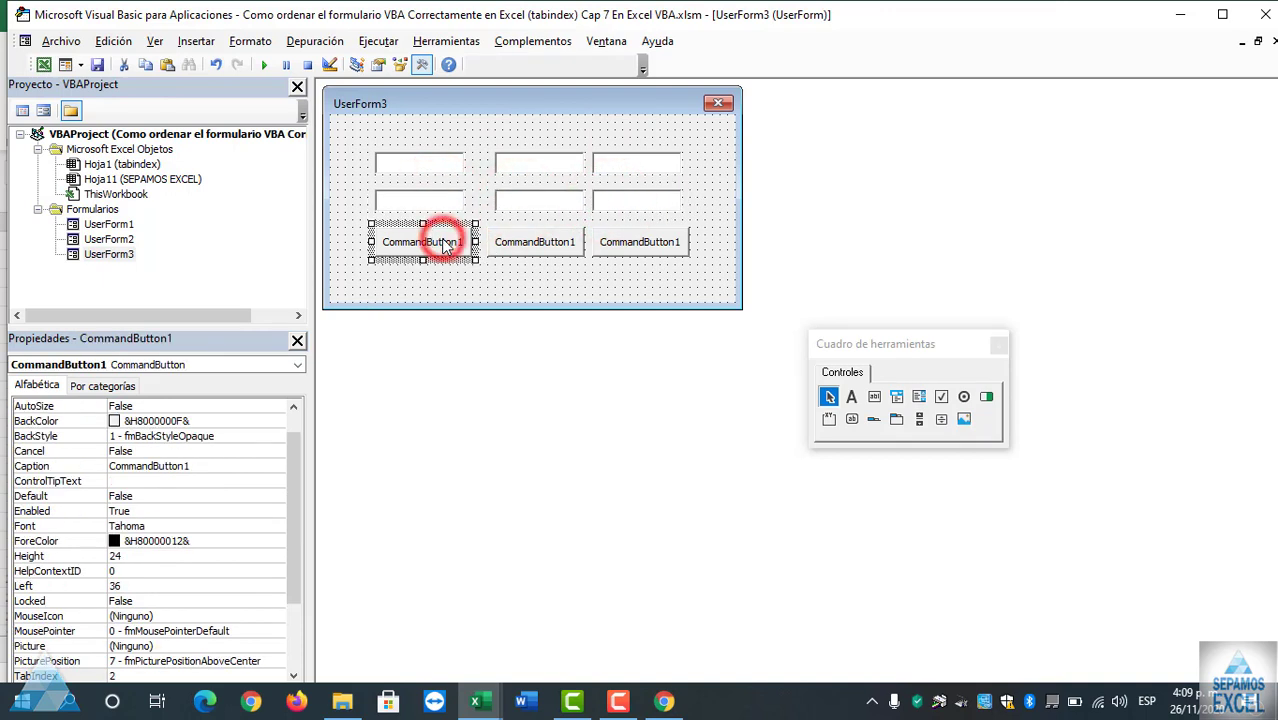
pyautogui.click(532, 246)
pyautogui.click(622, 244)
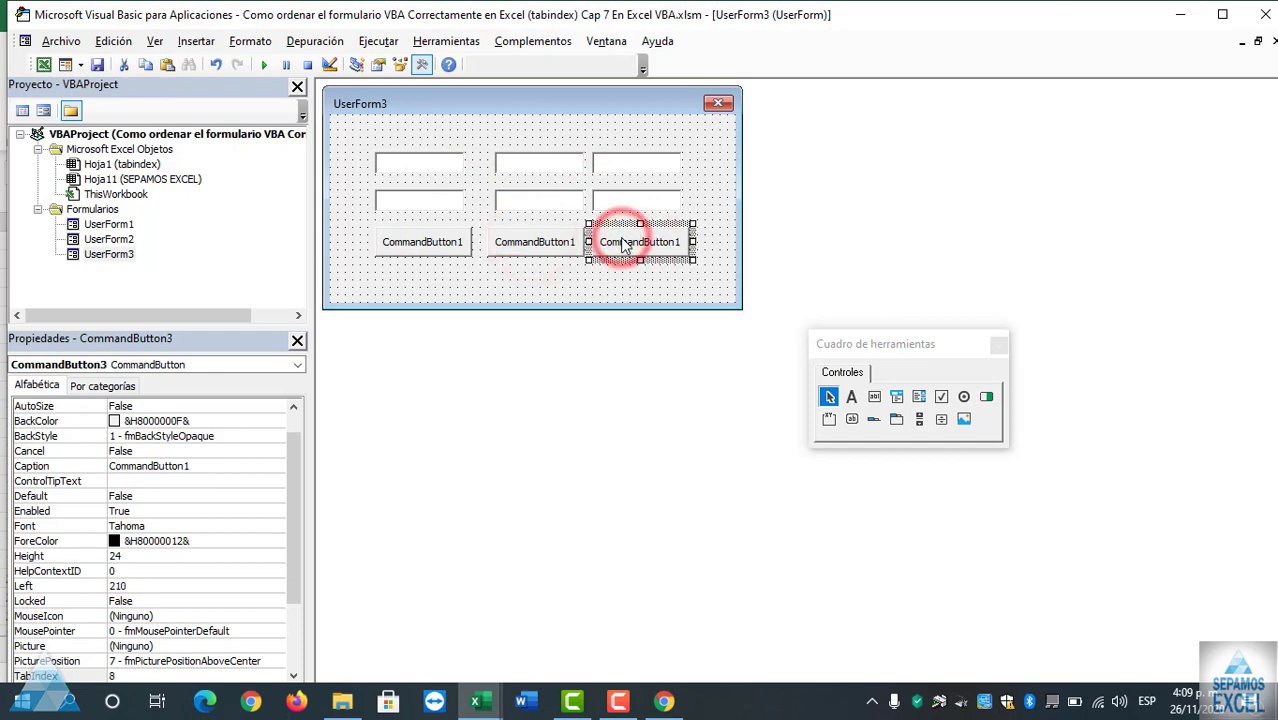
pyautogui.click(626, 204)
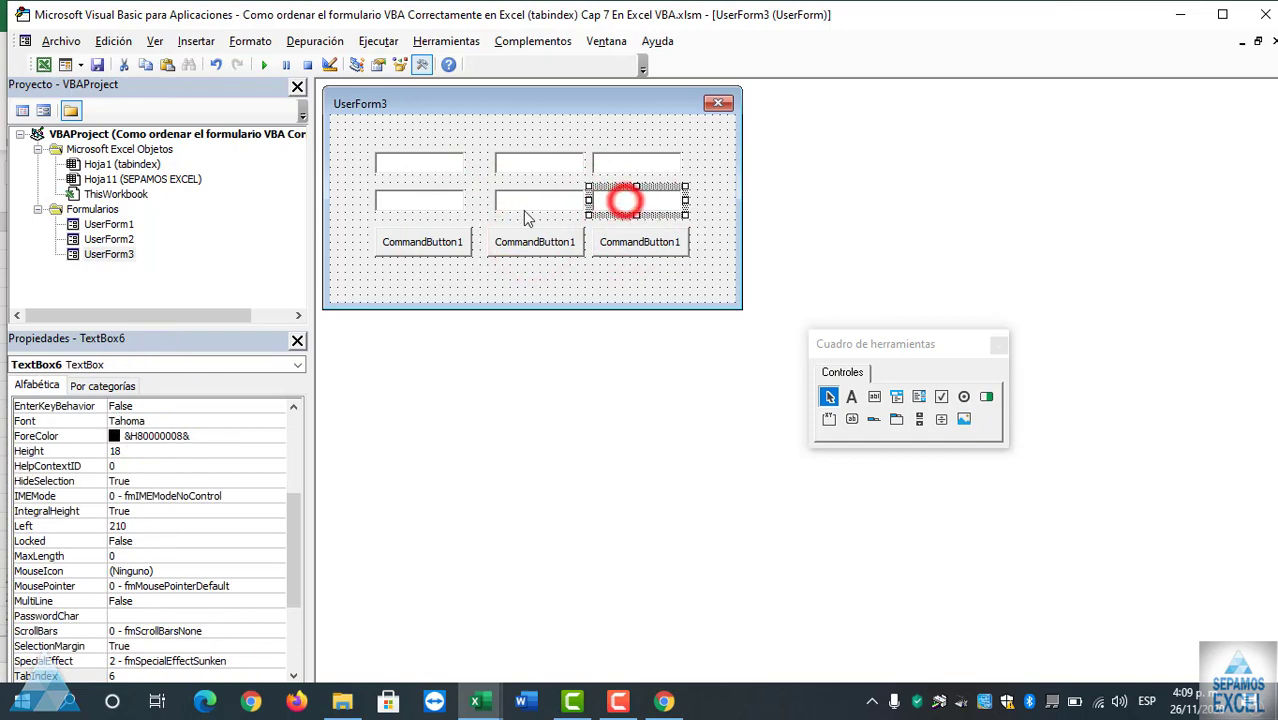
pyautogui.click(528, 290)
pyautogui.press('F5')
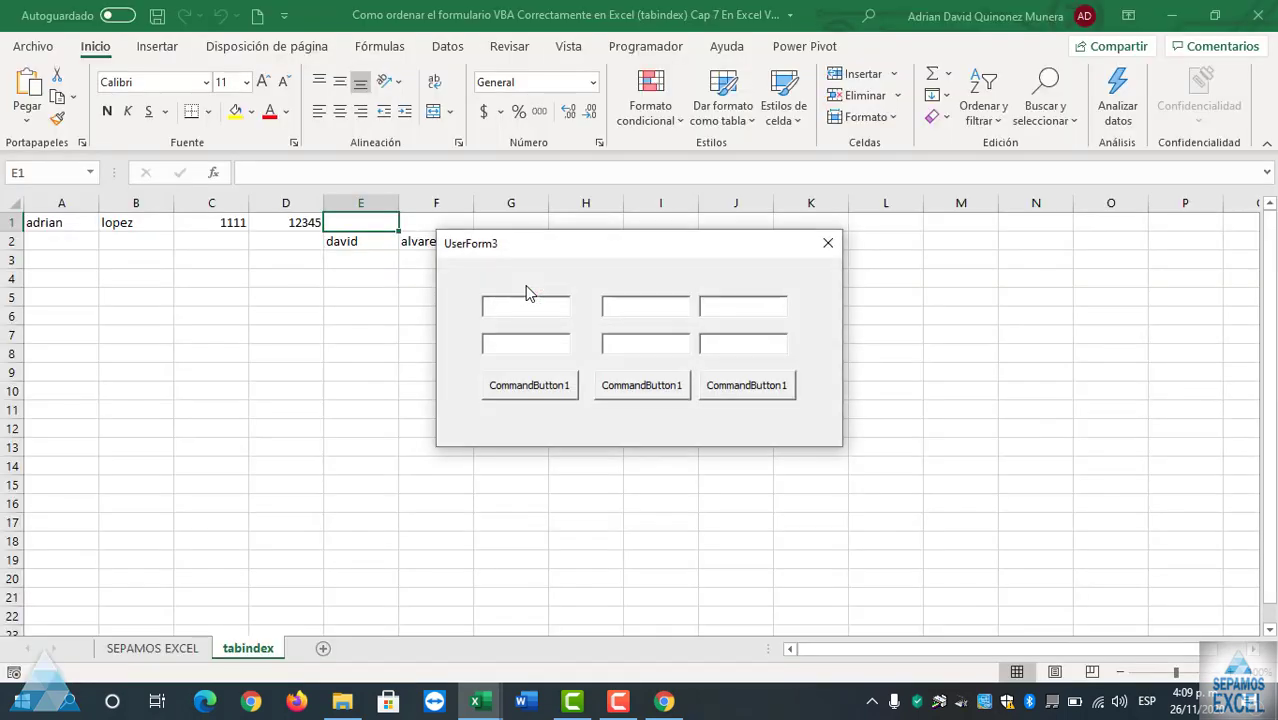
# - Tab three times through the running UserForm3's controls, then close the form
pyautogui.press('Tab')
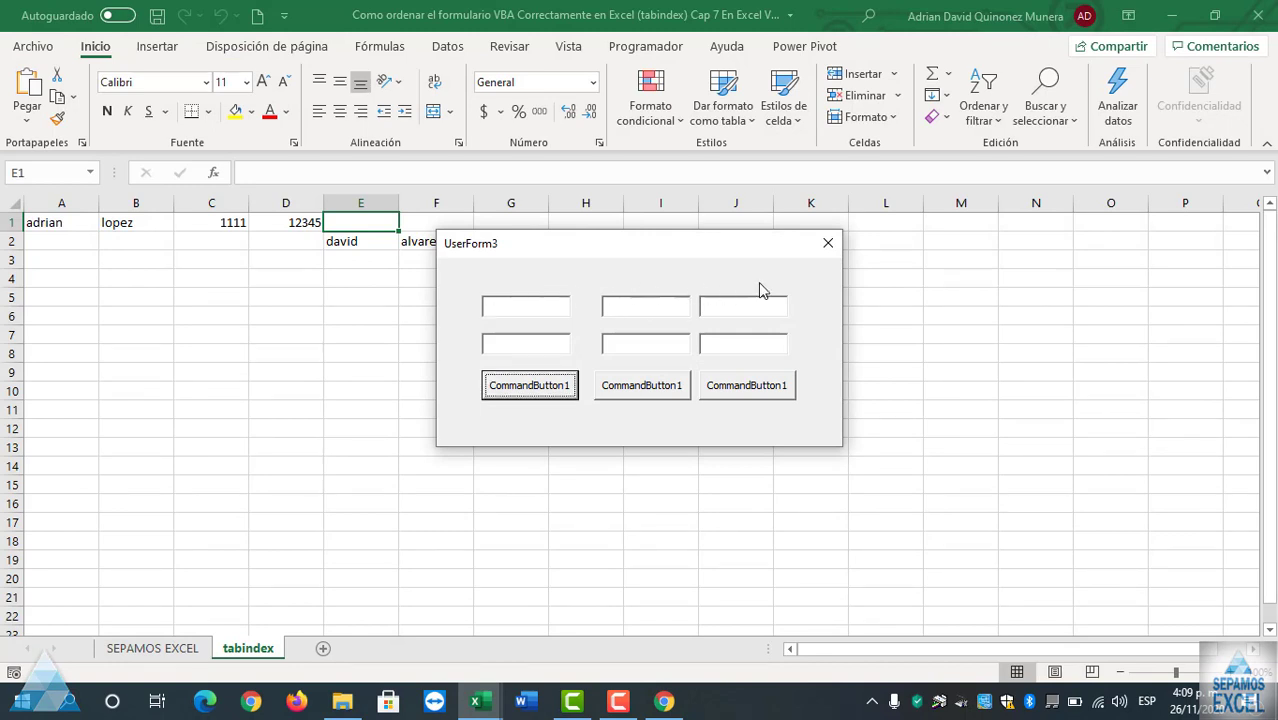
pyautogui.press('Tab')
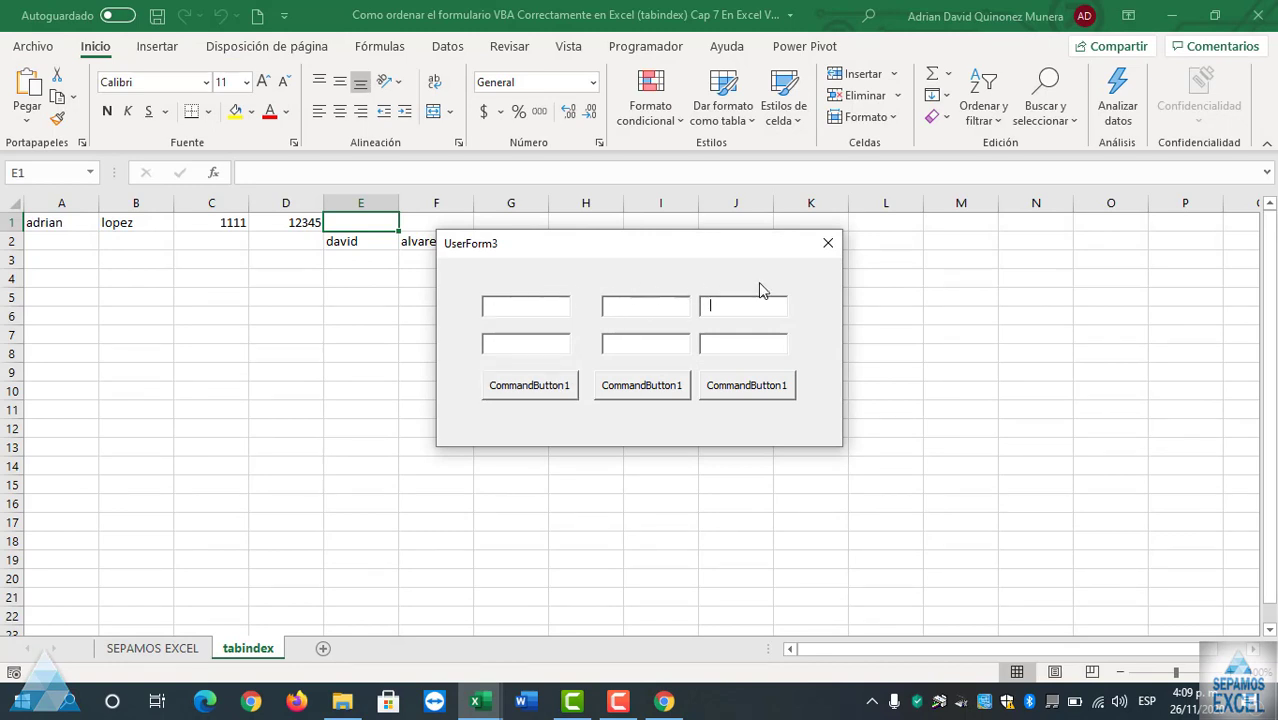
pyautogui.press('Tab')
pyautogui.press('Tab')
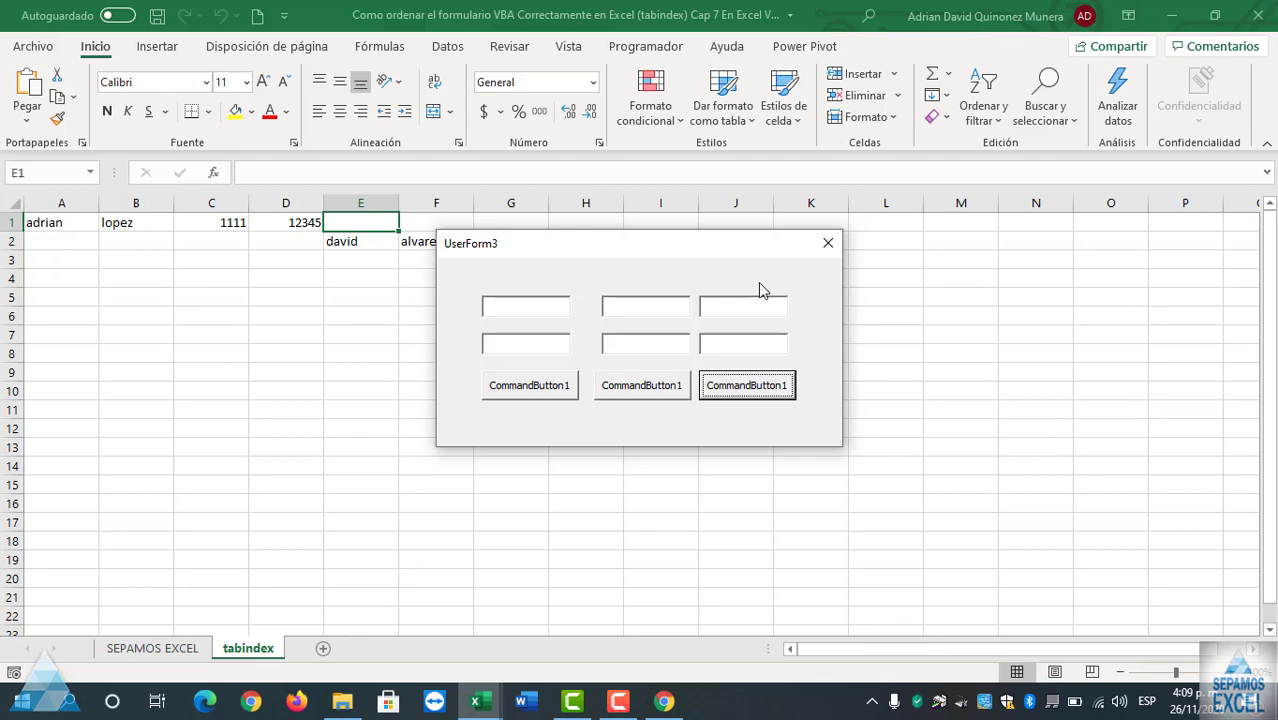
pyautogui.click(831, 250)
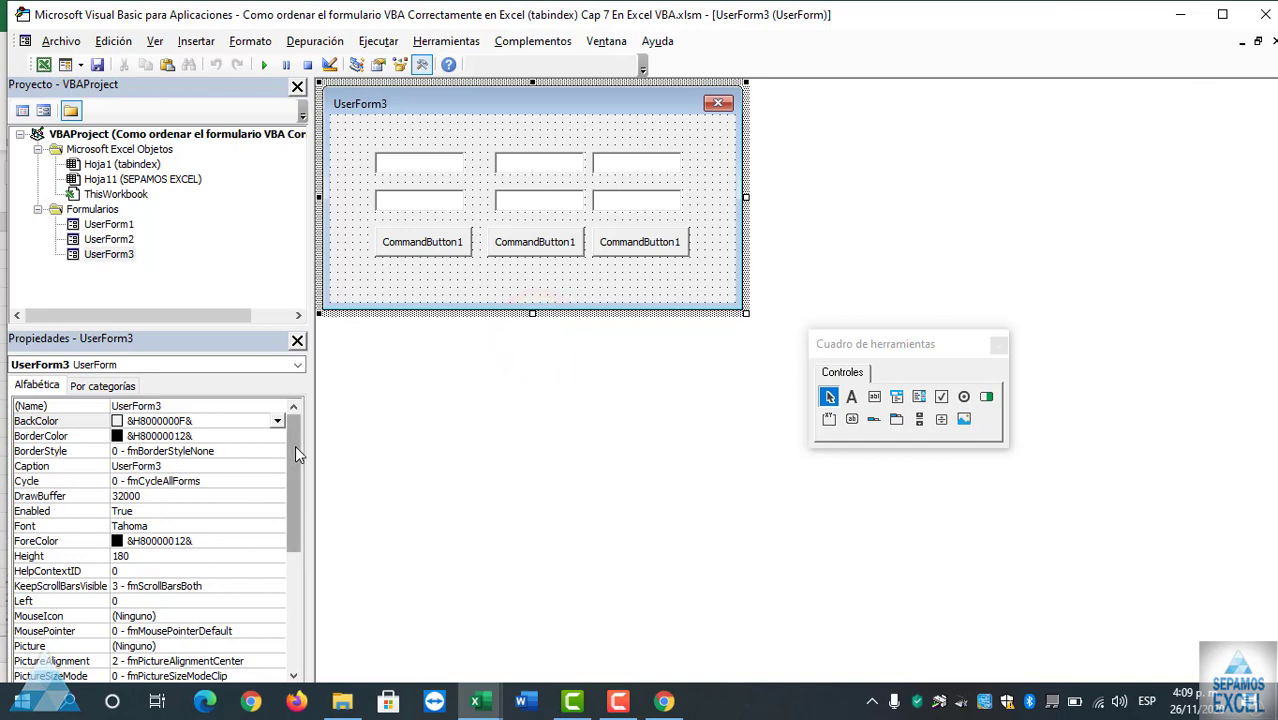
# - Make UserForm3 taller to leave room below the existing rows
pyautogui.moveTo(295, 445); pyautogui.dragTo(290, 600)
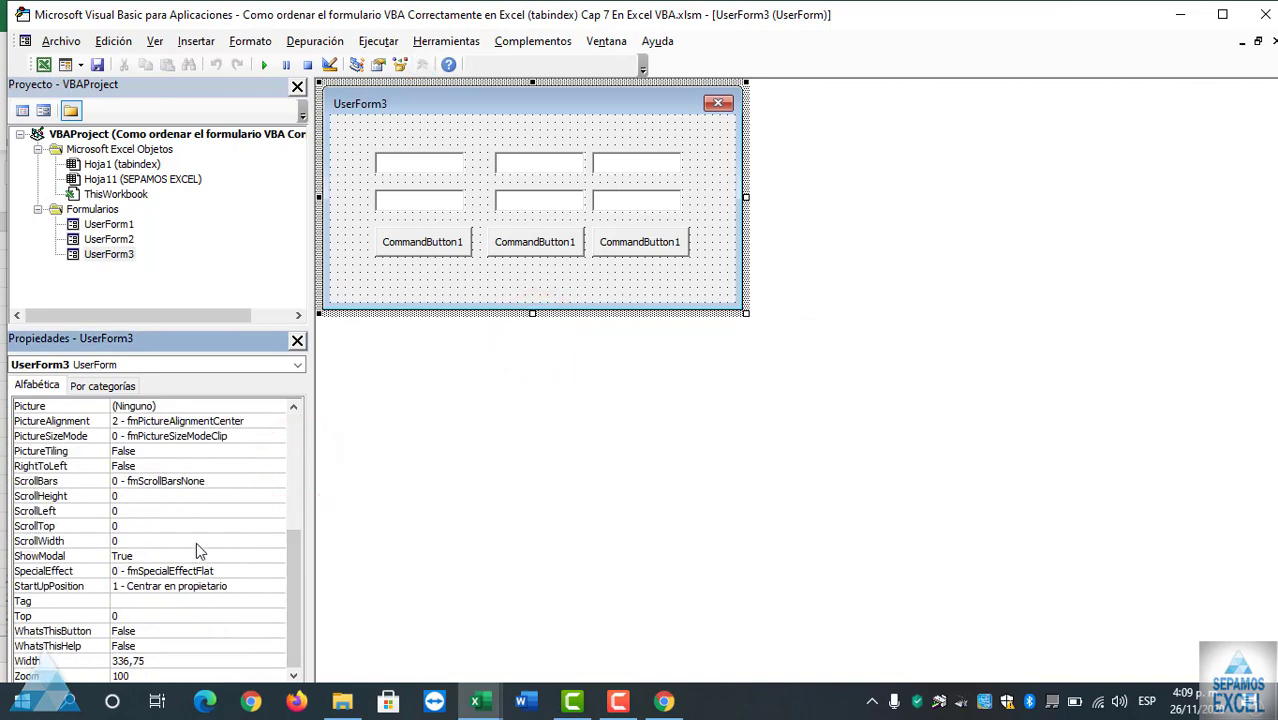
pyautogui.click(526, 302)
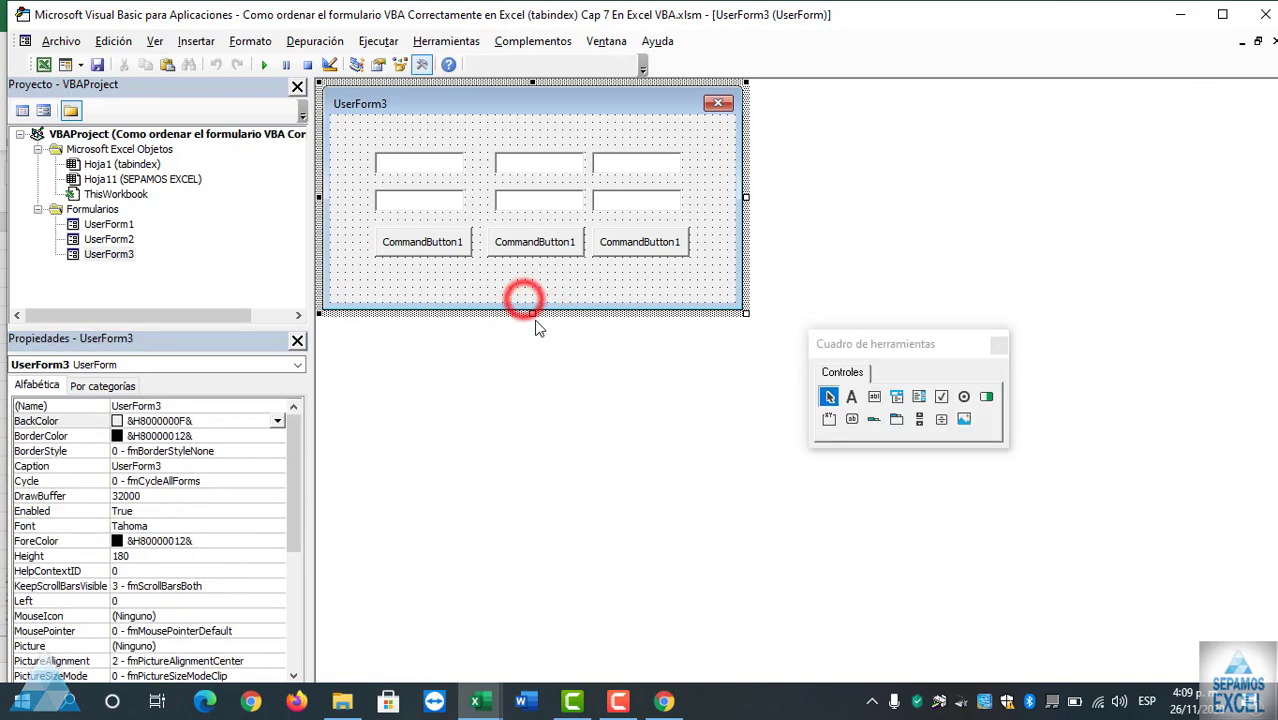
pyautogui.moveTo(530, 313); pyautogui.dragTo(532, 387)
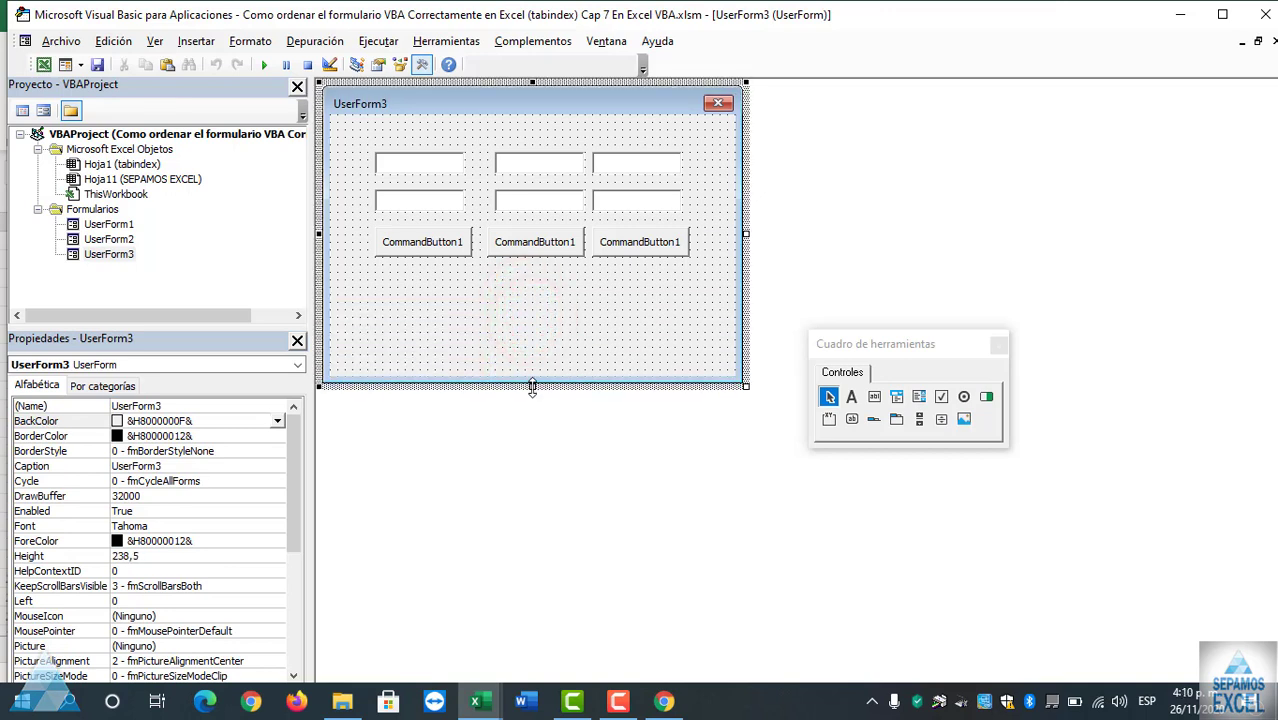
# - Copy the left column of two text boxes and a button, pasting it below the first rows
pyautogui.moveTo(471, 320); pyautogui.dragTo(390, 158)
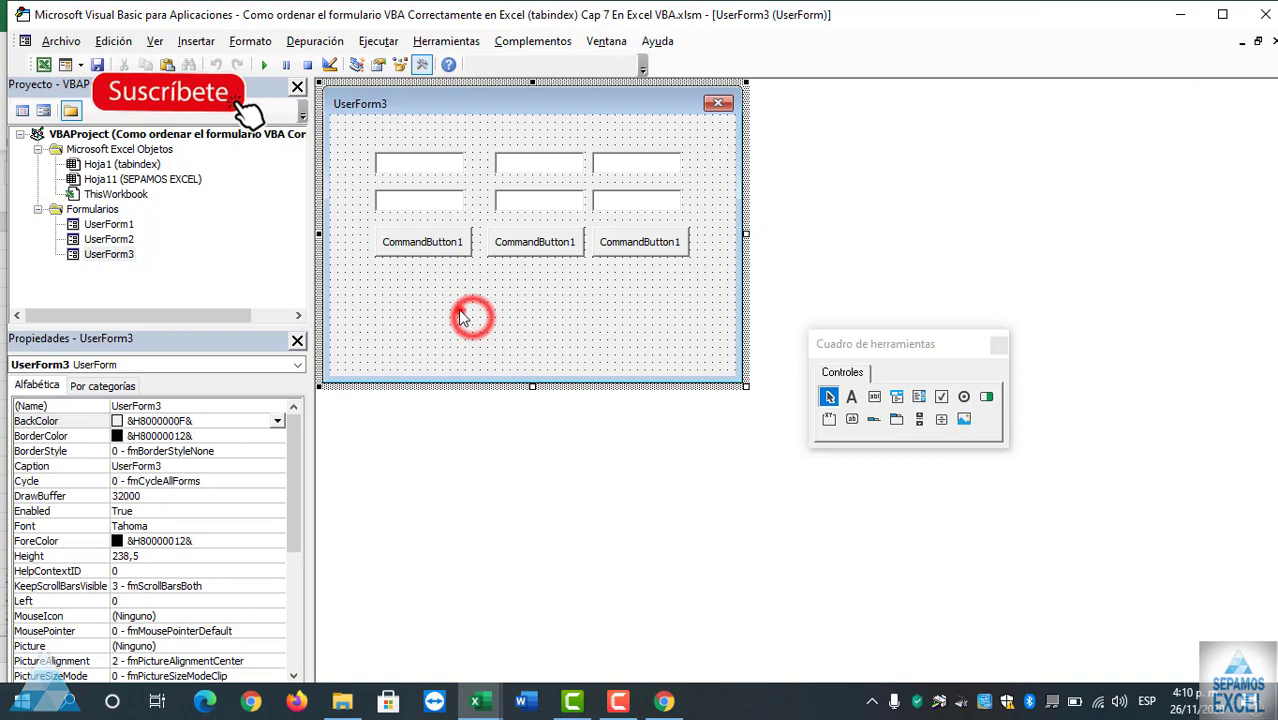
pyautogui.rightClick(404, 164)
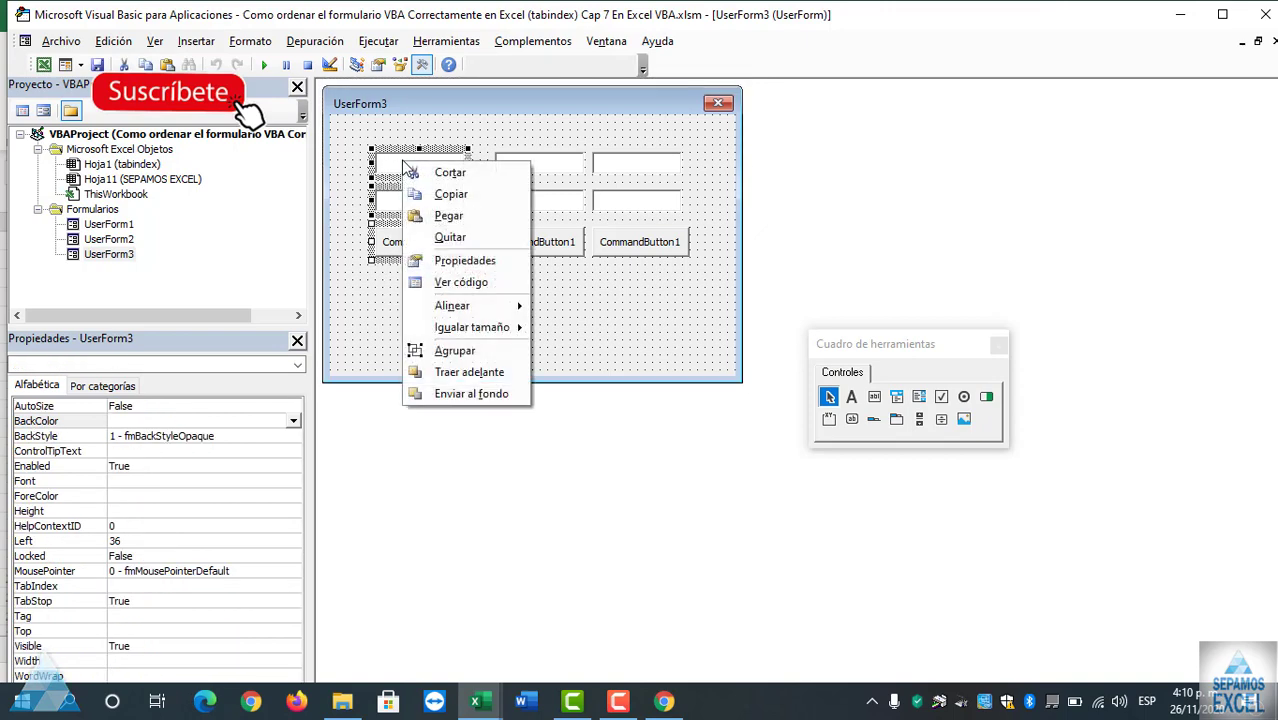
pyautogui.click(451, 194)
pyautogui.click(571, 354)
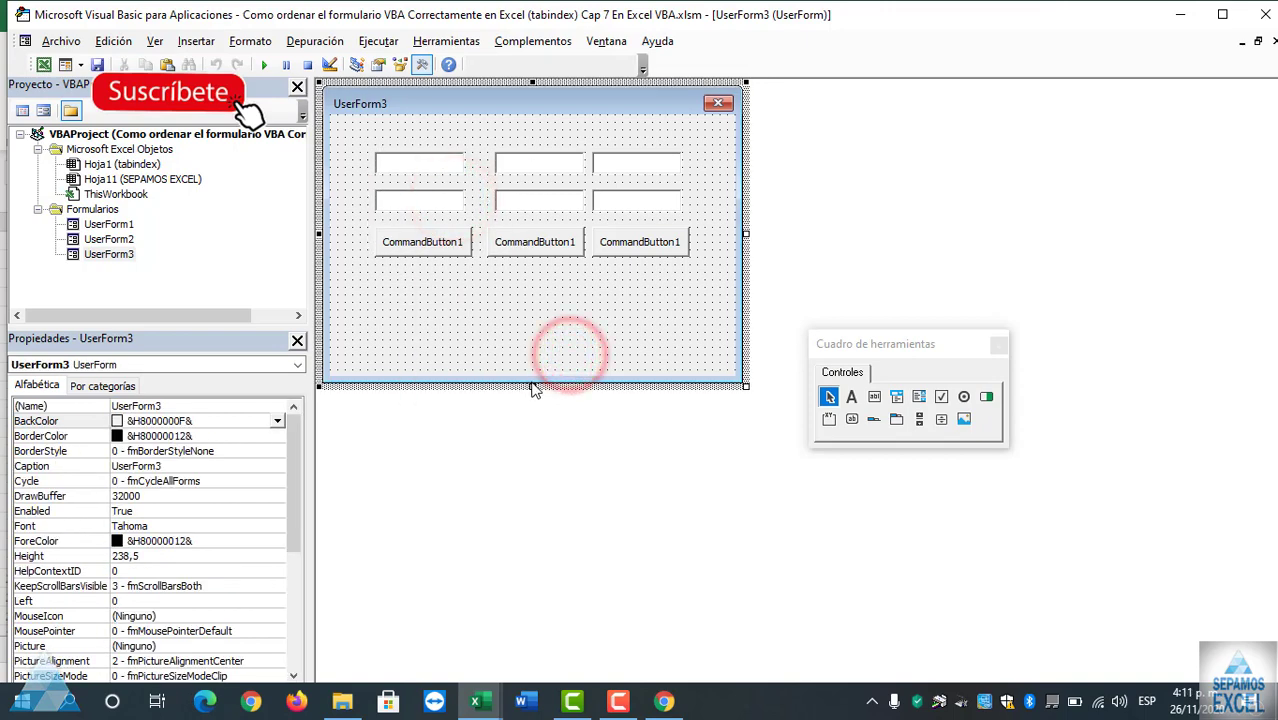
pyautogui.moveTo(533, 385); pyautogui.dragTo(533, 427)
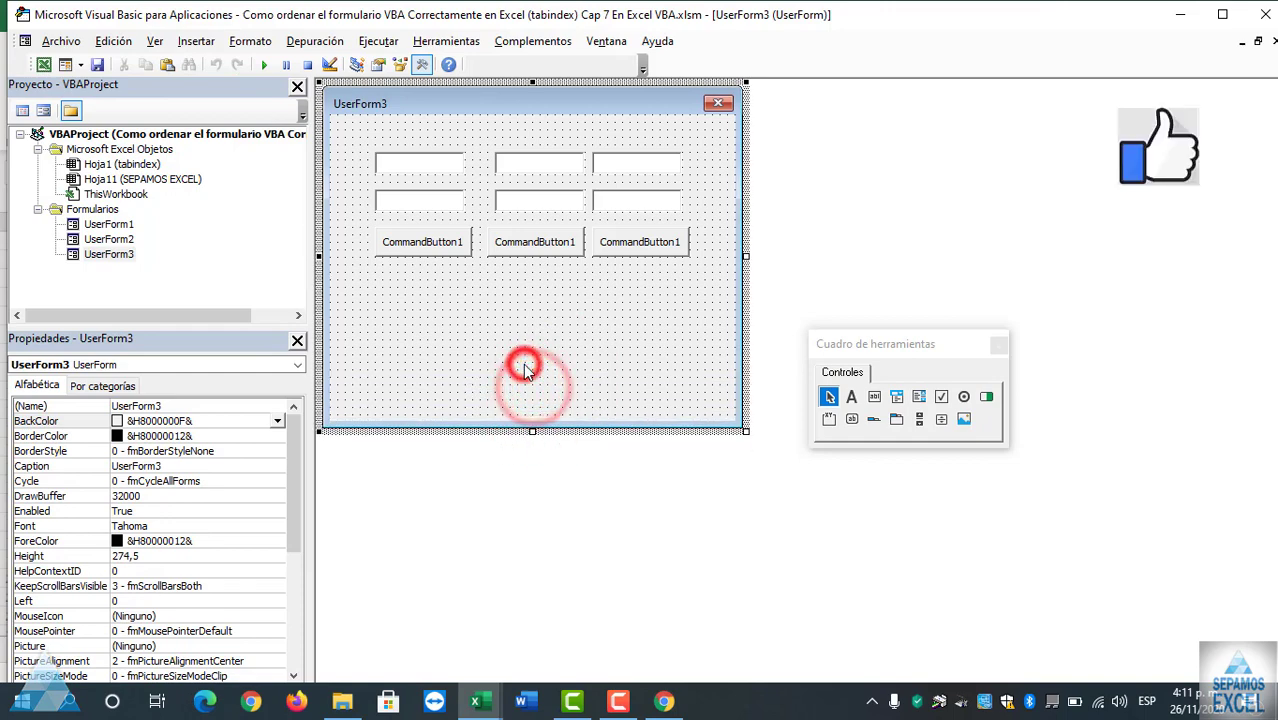
pyautogui.hotkey('ctrl', 'v')
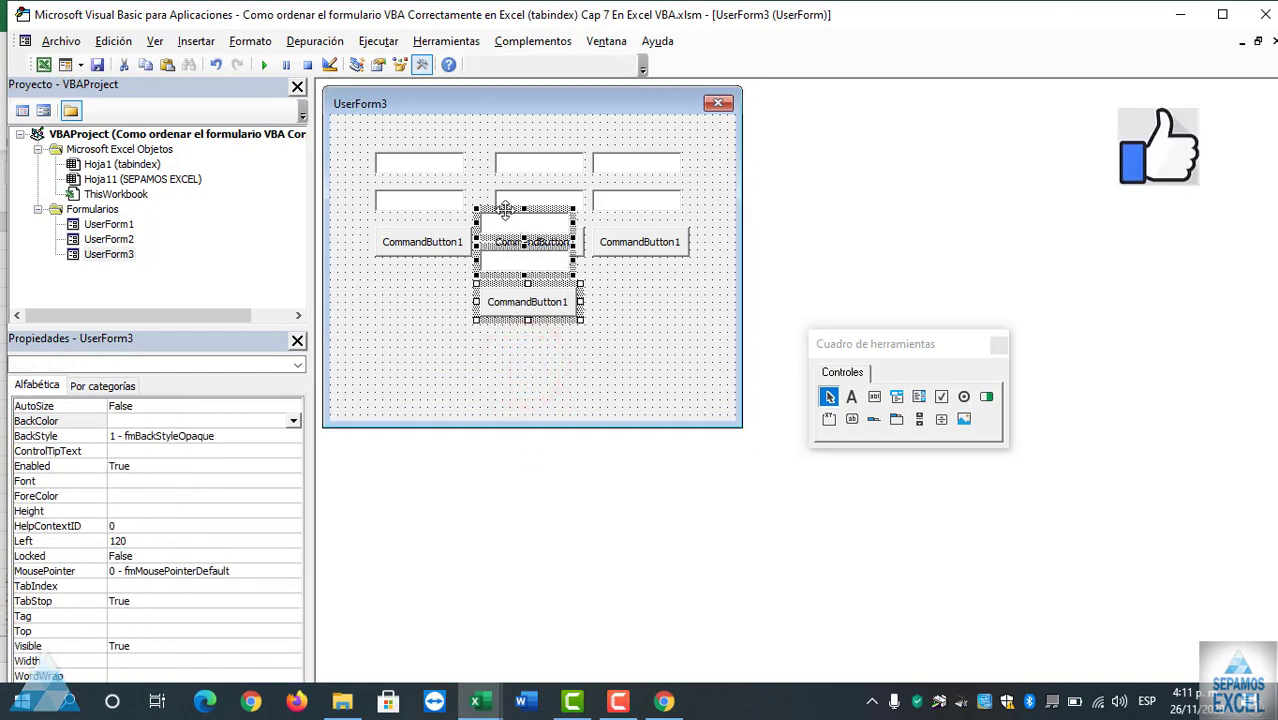
pyautogui.moveTo(505, 210); pyautogui.dragTo(400, 278)
pyautogui.click(548, 313)
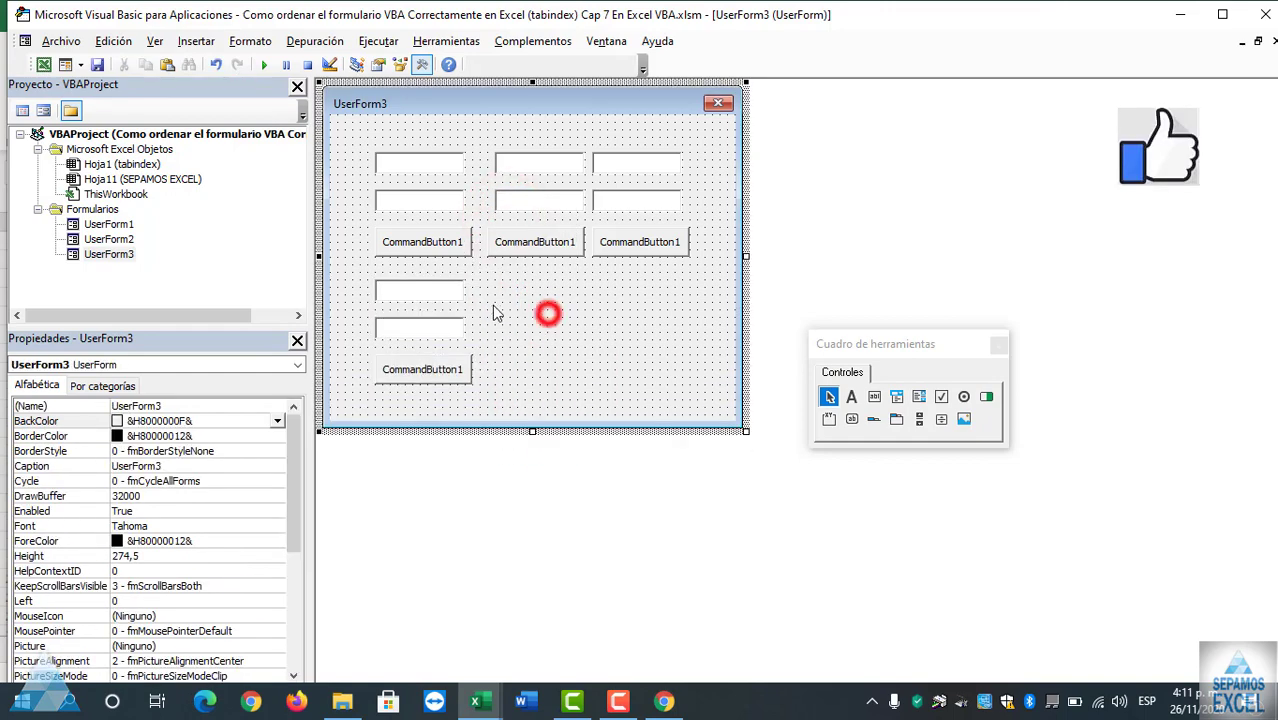
# - Check TabIndex of TextBox7, TextBox8 and CommandButton4: 10, 11 and 9
pyautogui.click(431, 289)
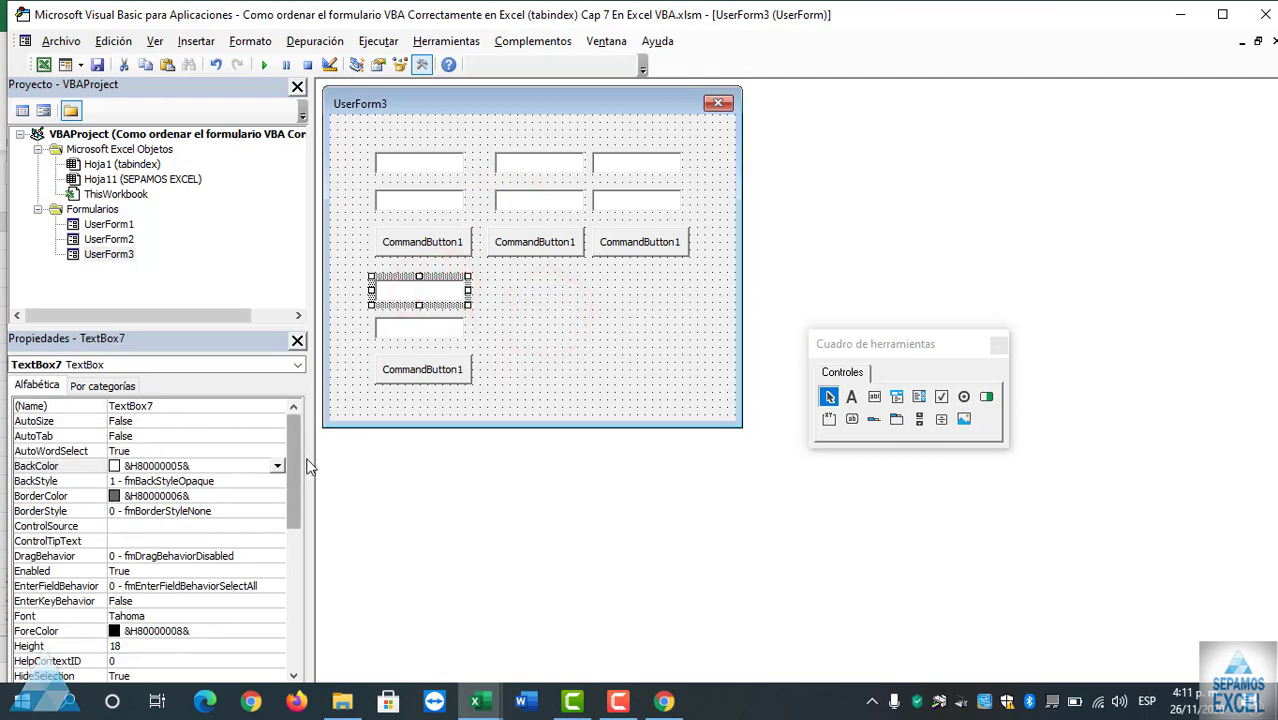
pyautogui.moveTo(293, 475); pyautogui.dragTo(293, 610)
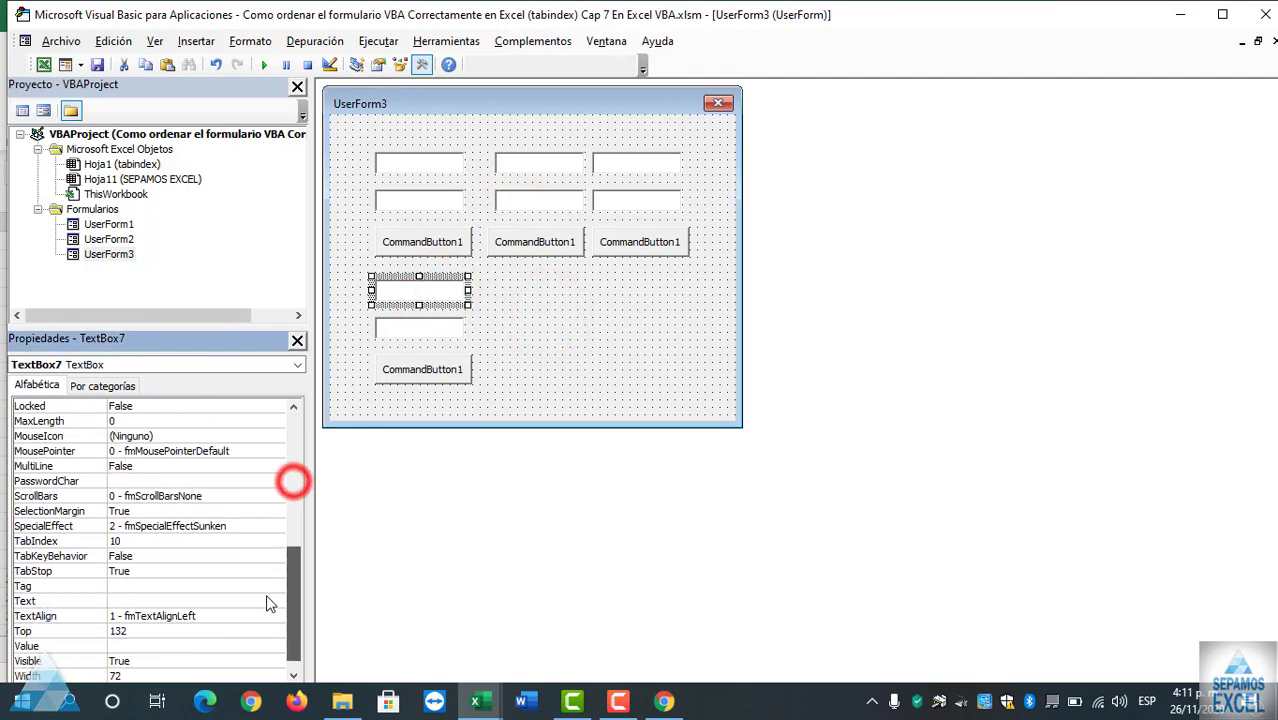
pyautogui.click(72, 542)
pyautogui.click(418, 333)
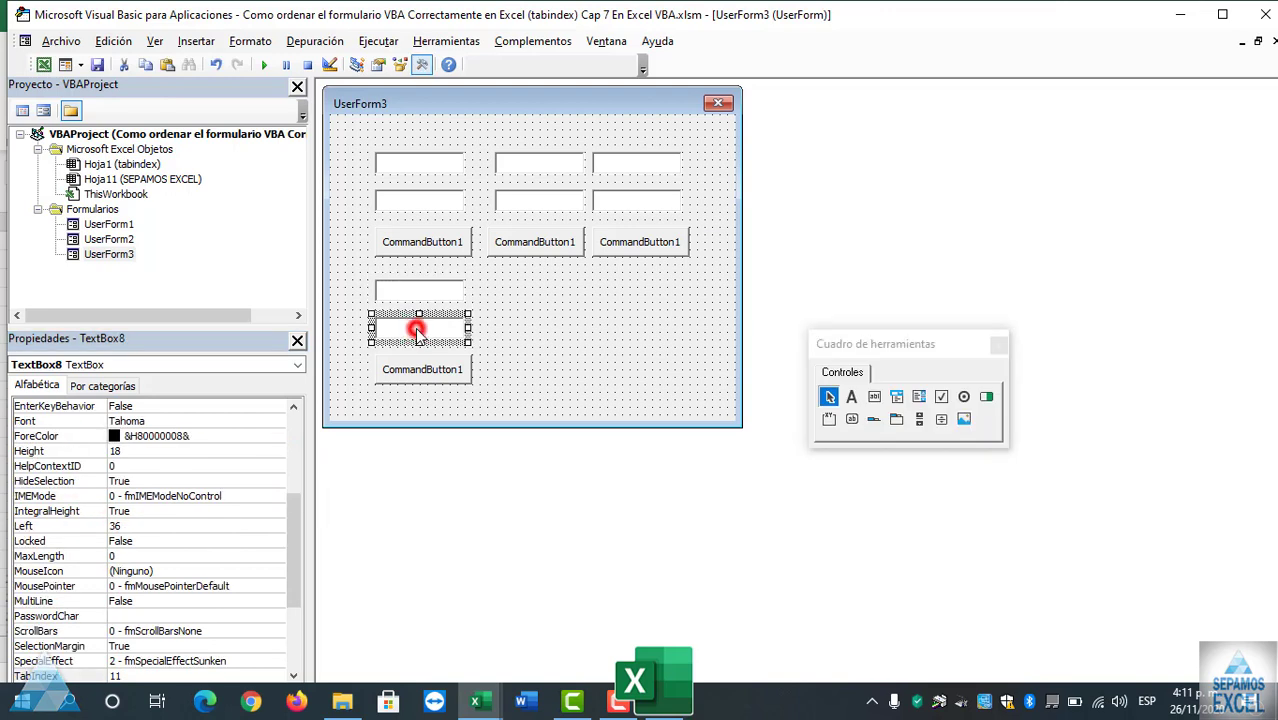
pyautogui.click(420, 370)
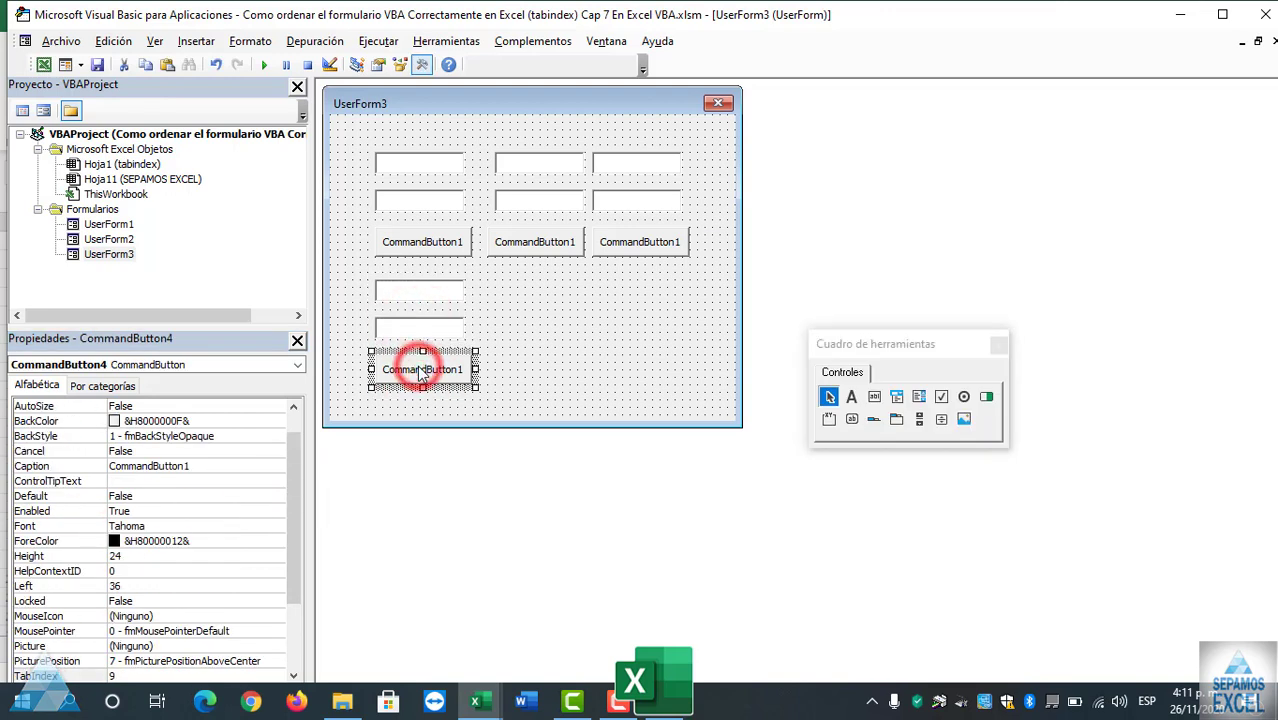
pyautogui.click(420, 330)
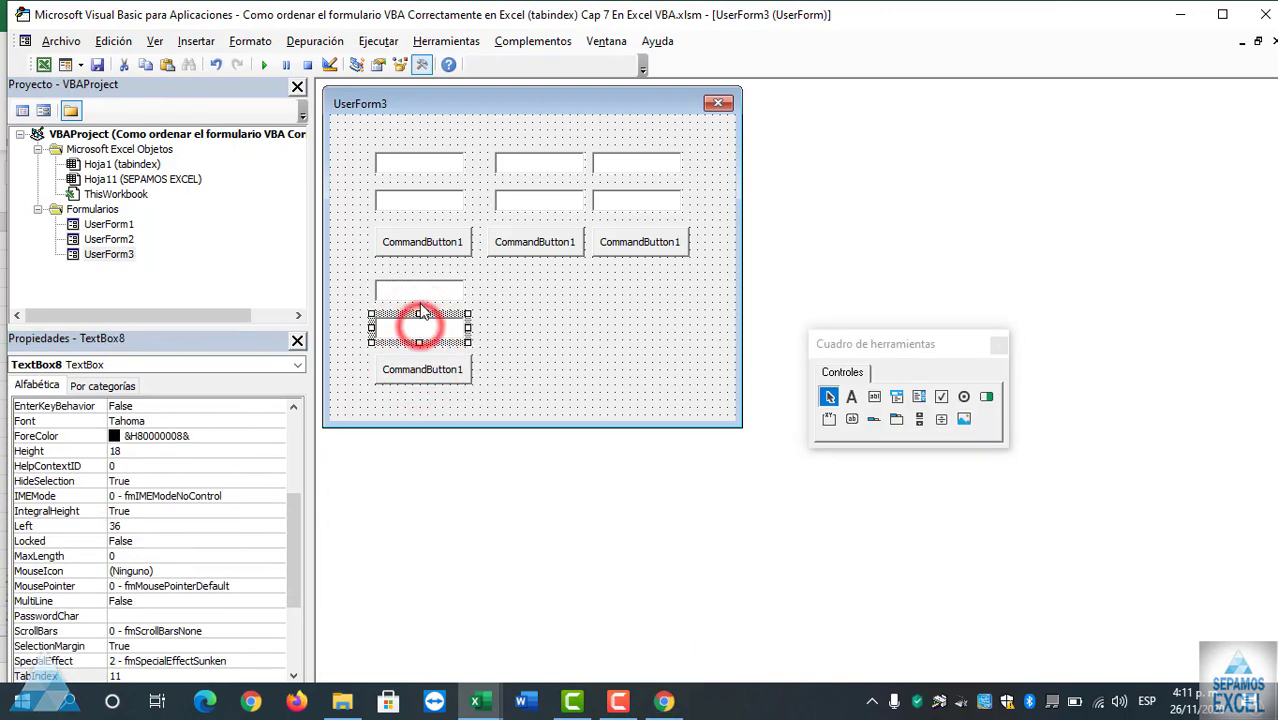
pyautogui.click(421, 287)
pyautogui.click(422, 370)
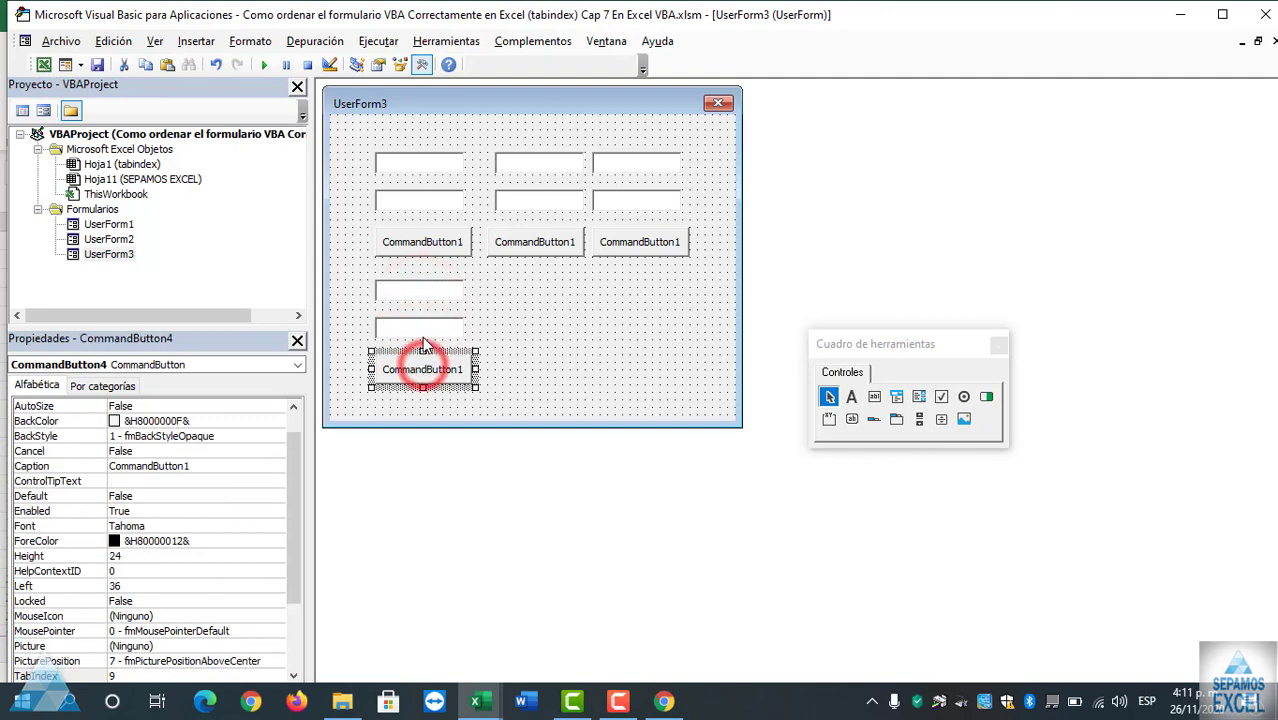
pyautogui.click(420, 328)
pyautogui.click(569, 334)
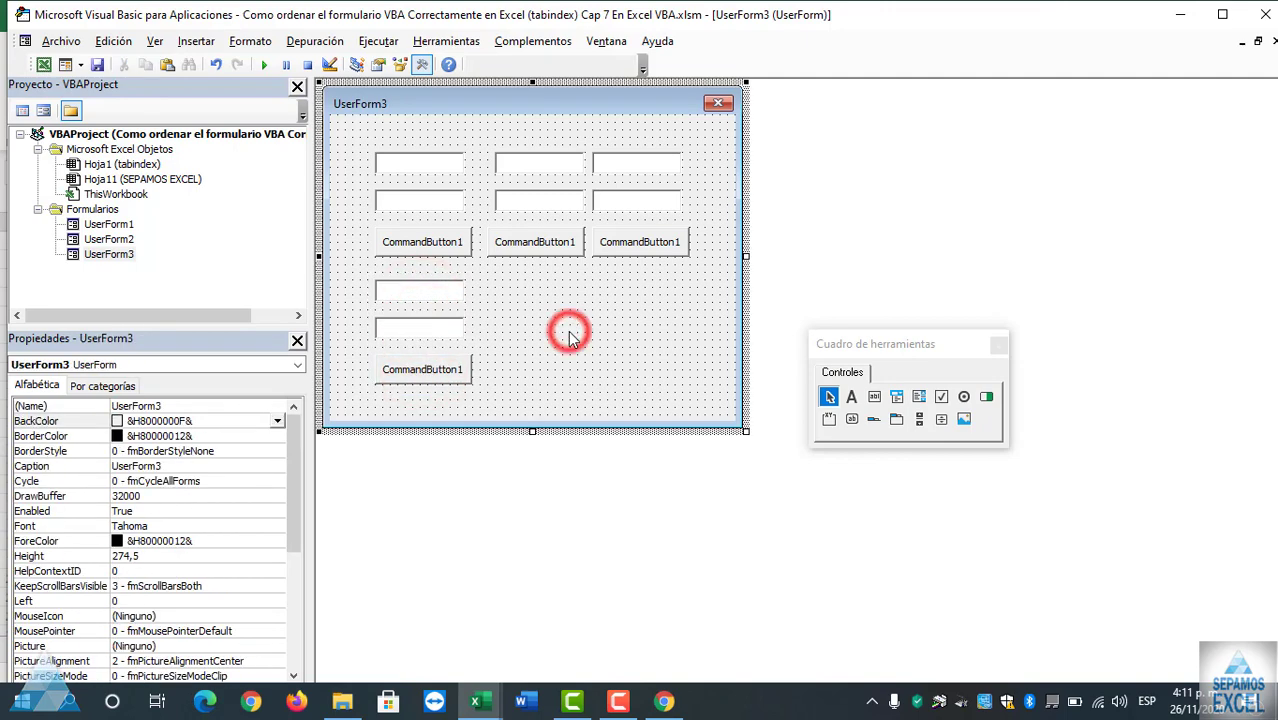
pyautogui.press('F5')
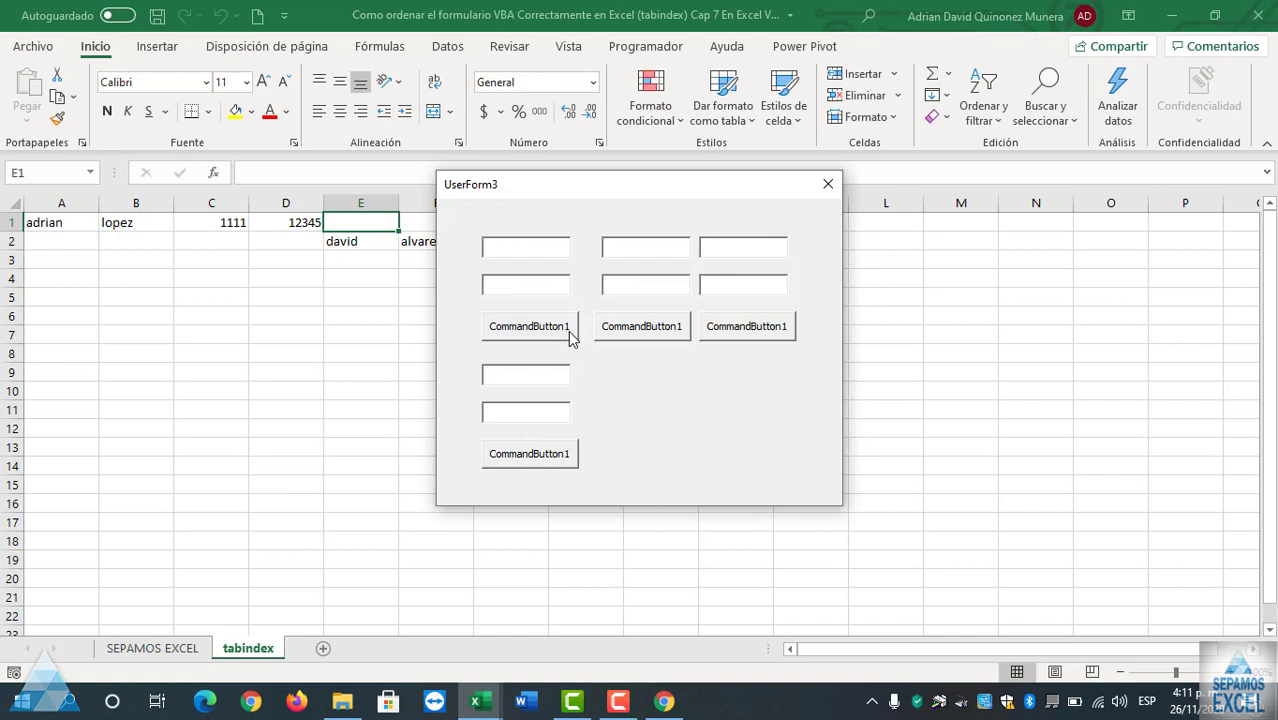
pyautogui.press('Tab')
pyautogui.press('Tab')
pyautogui.press('Tab')
pyautogui.press('Tab')
pyautogui.press('Tab')
pyautogui.press('Tab')
pyautogui.press('Tab')
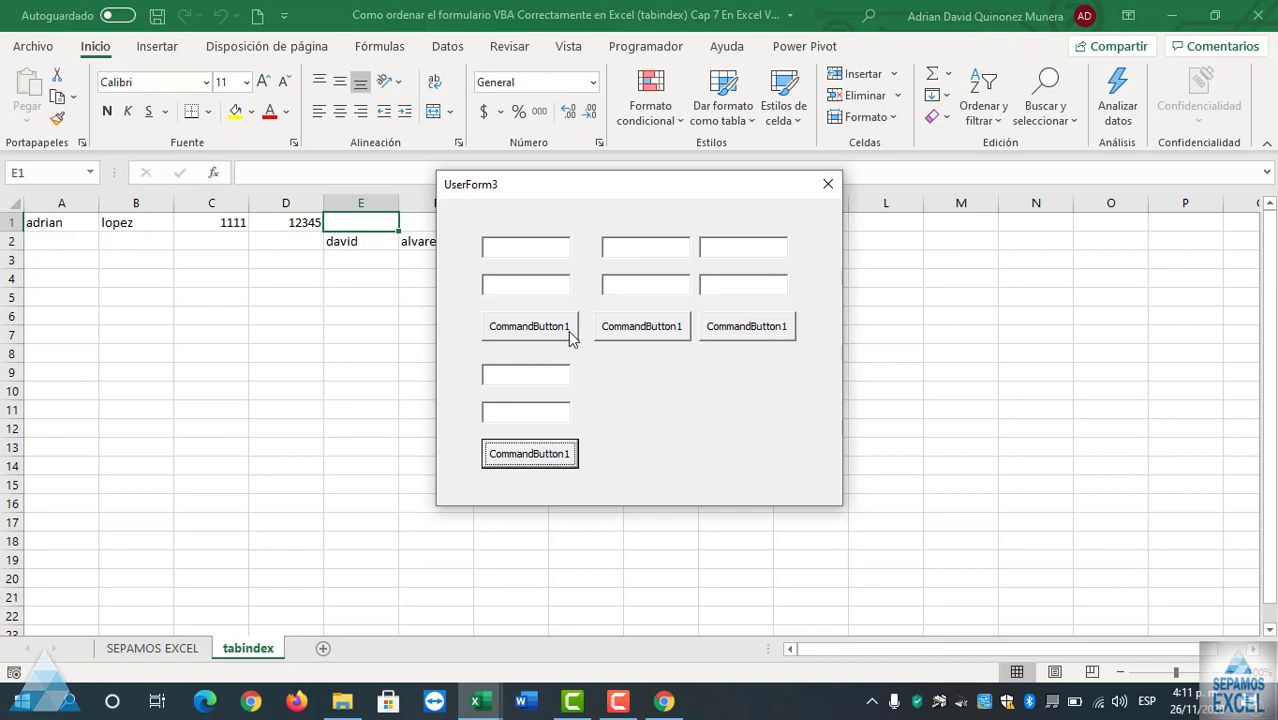
pyautogui.press('Tab')
pyautogui.press('Tab')
pyautogui.press('Tab')
pyautogui.press('Tab')
pyautogui.press('Tab')
pyautogui.press('Tab')
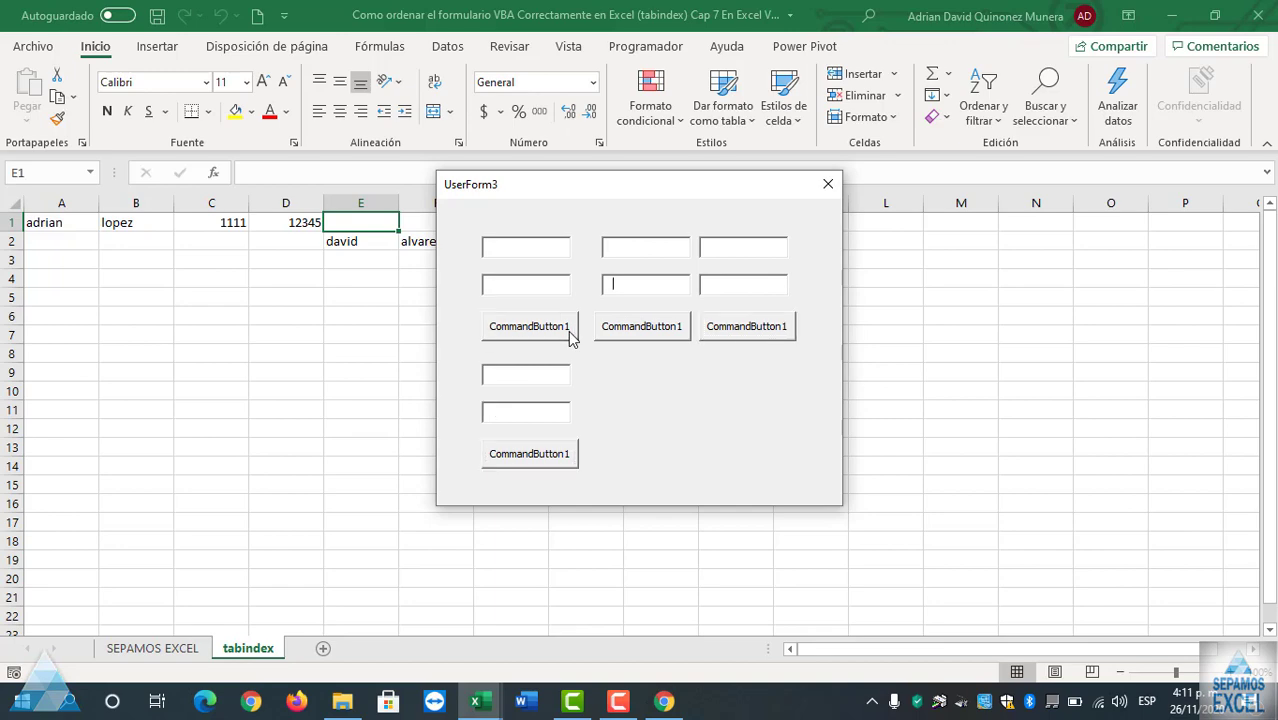
pyautogui.press('Tab')
pyautogui.press('Tab')
pyautogui.press('Tab')
pyautogui.press('Tab')
pyautogui.press('Tab')
pyautogui.click(822, 189)
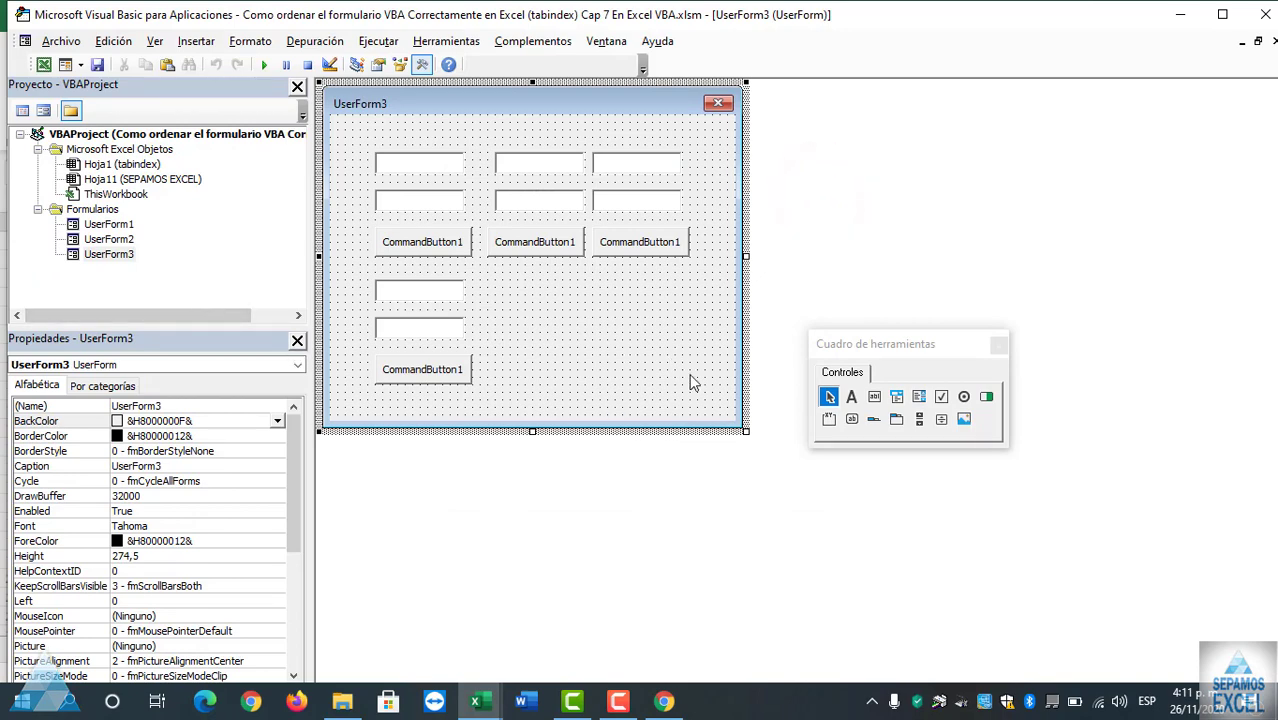
# - Delete all controls from UserForm3 and shrink the form shorter and narrower
pyautogui.moveTo(704, 388); pyautogui.dragTo(704, 388)
pyautogui.press('Delete')
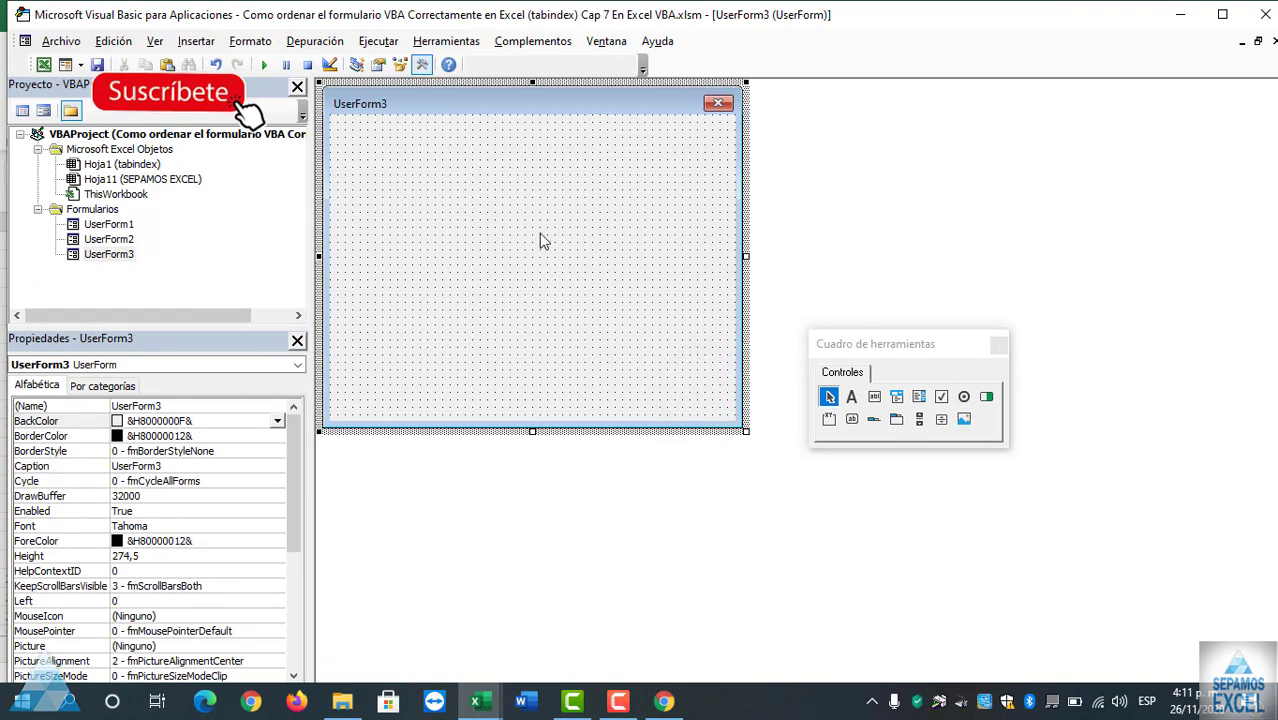
pyautogui.click(555, 237)
pyautogui.moveTo(532, 431); pyautogui.dragTo(532, 259)
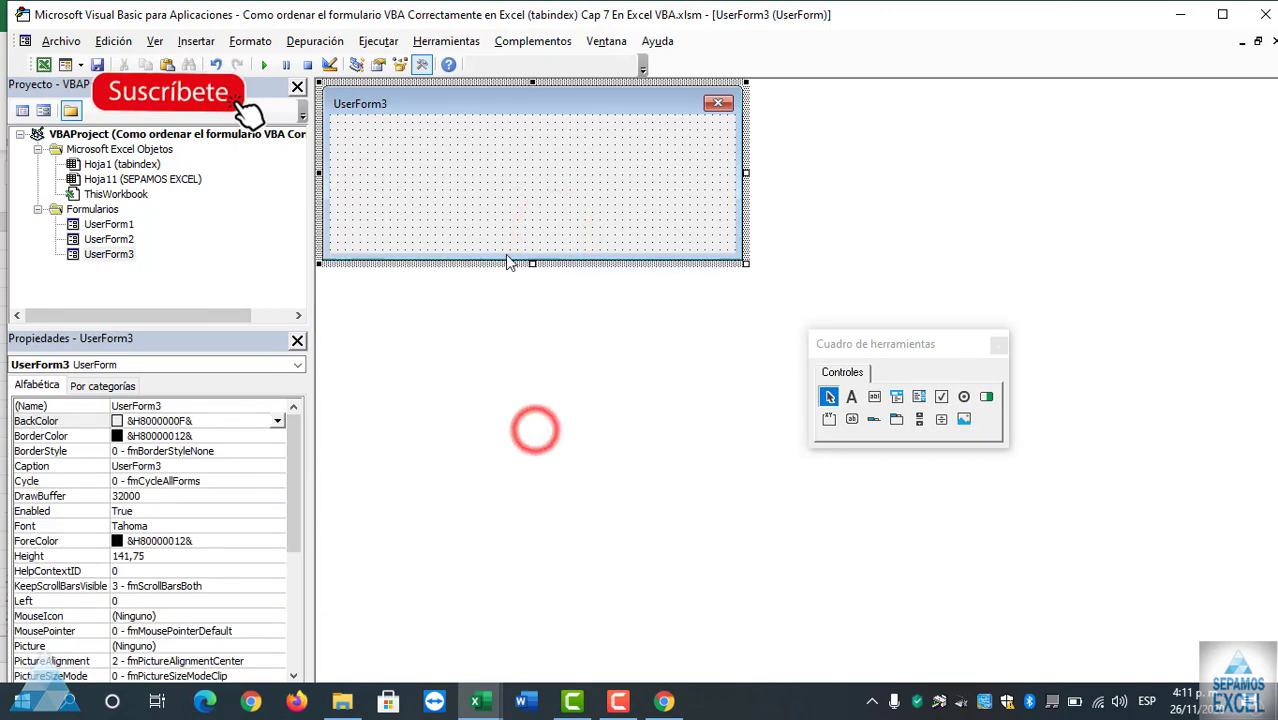
pyautogui.moveTo(745, 171); pyautogui.dragTo(546, 171)
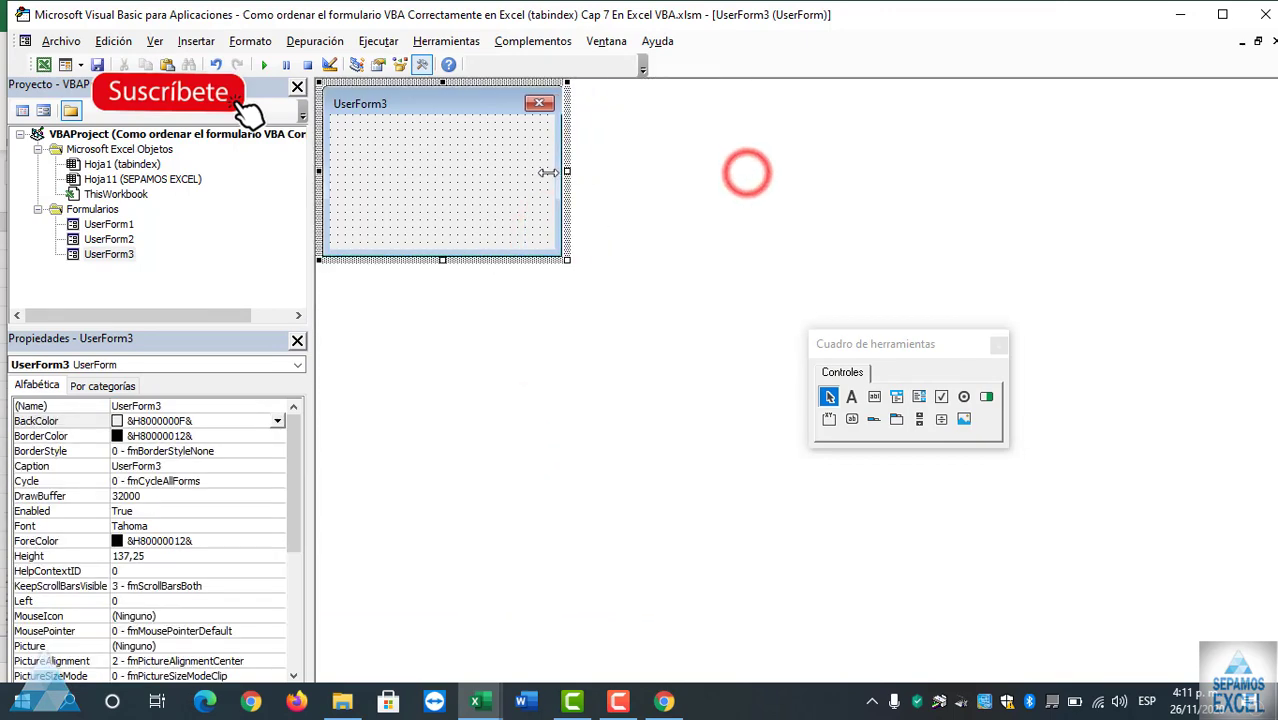
pyautogui.click(606, 254)
# - Open the UserForm2 and UserForm1 designers, then run UserForm1 with F5
pyautogui.doubleClick(110, 239)
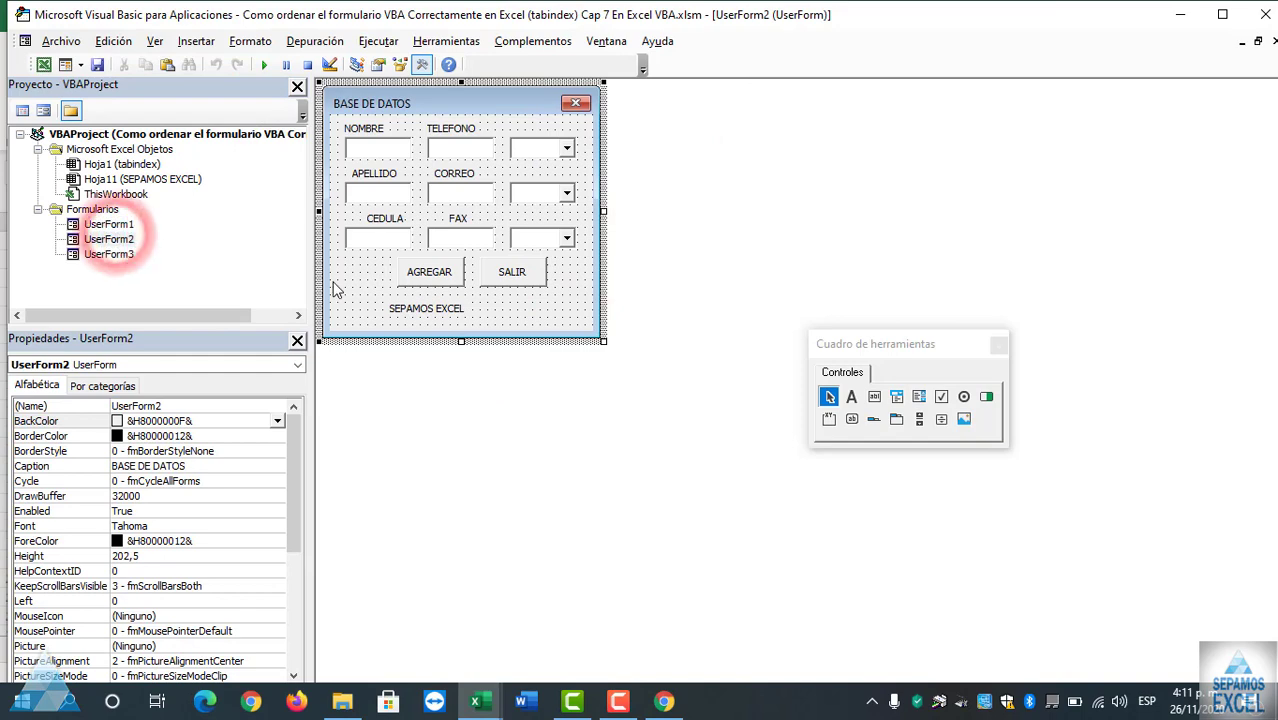
pyautogui.doubleClick(120, 226)
pyautogui.click(522, 235)
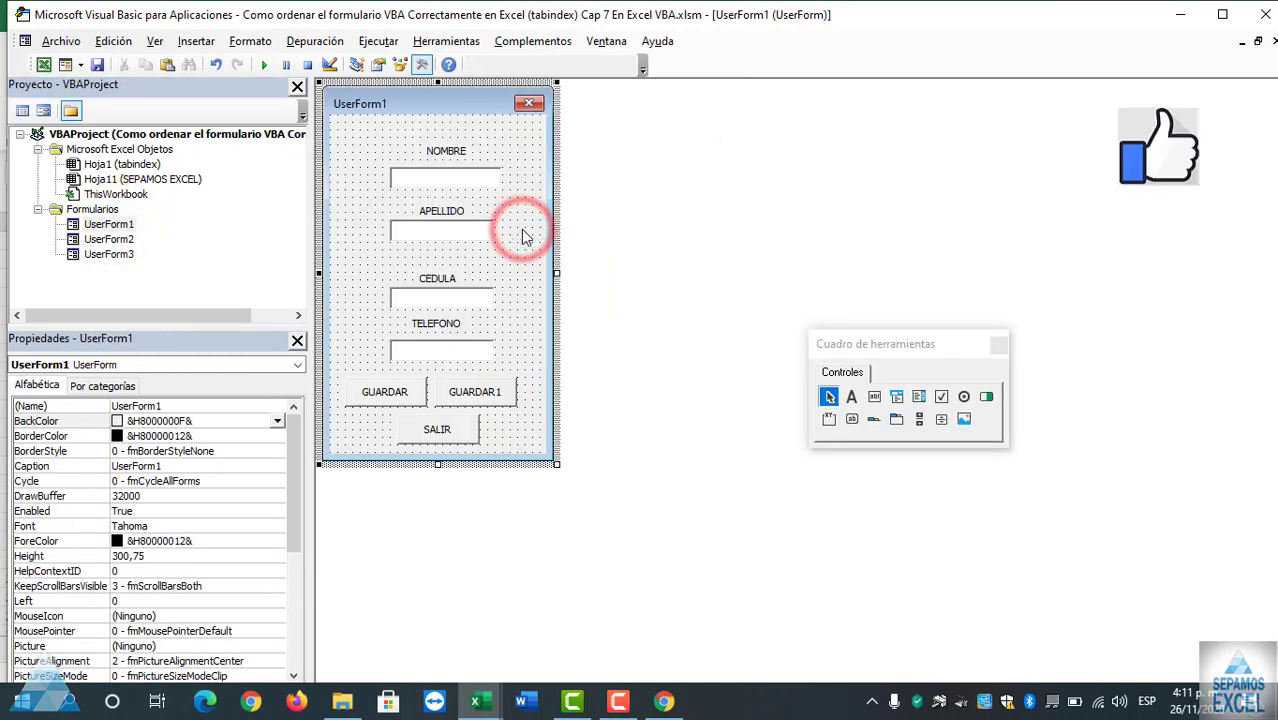
pyautogui.press('F5')
pyautogui.moveTo(621, 177); pyautogui.dragTo(828, 190)
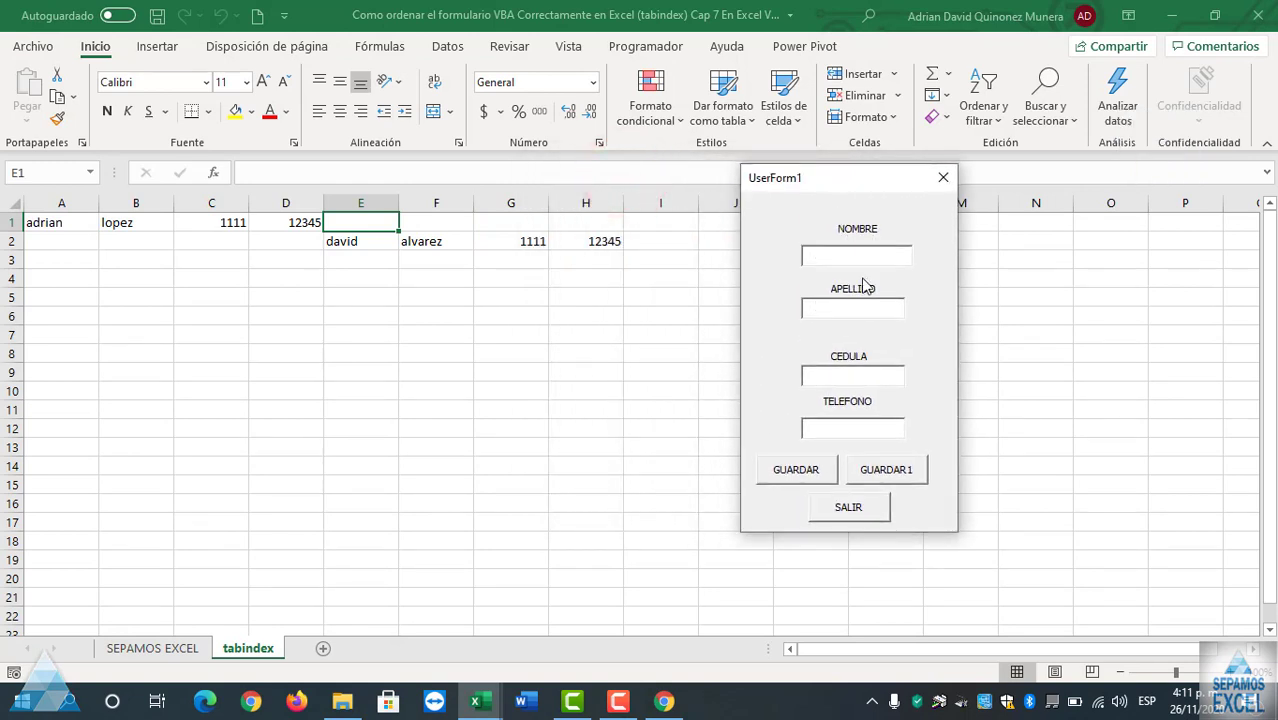
pyautogui.press('Tab')
pyautogui.press('Tab')
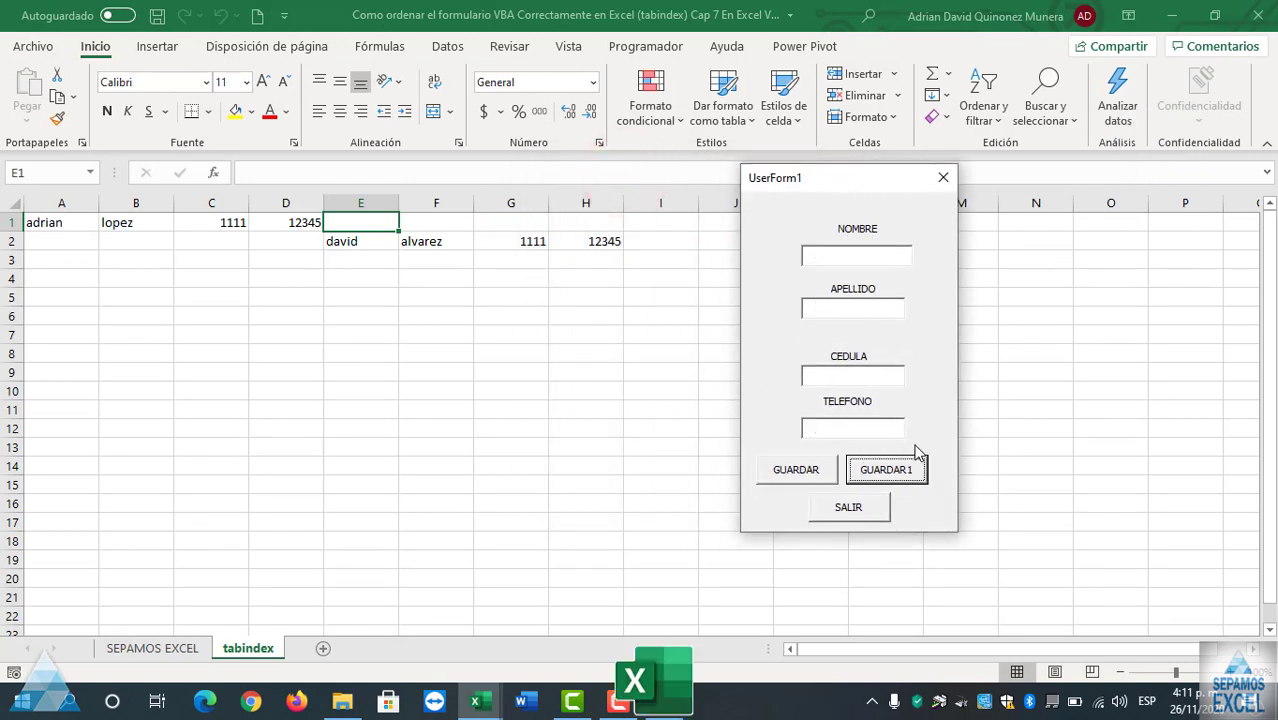
pyautogui.press('Tab')
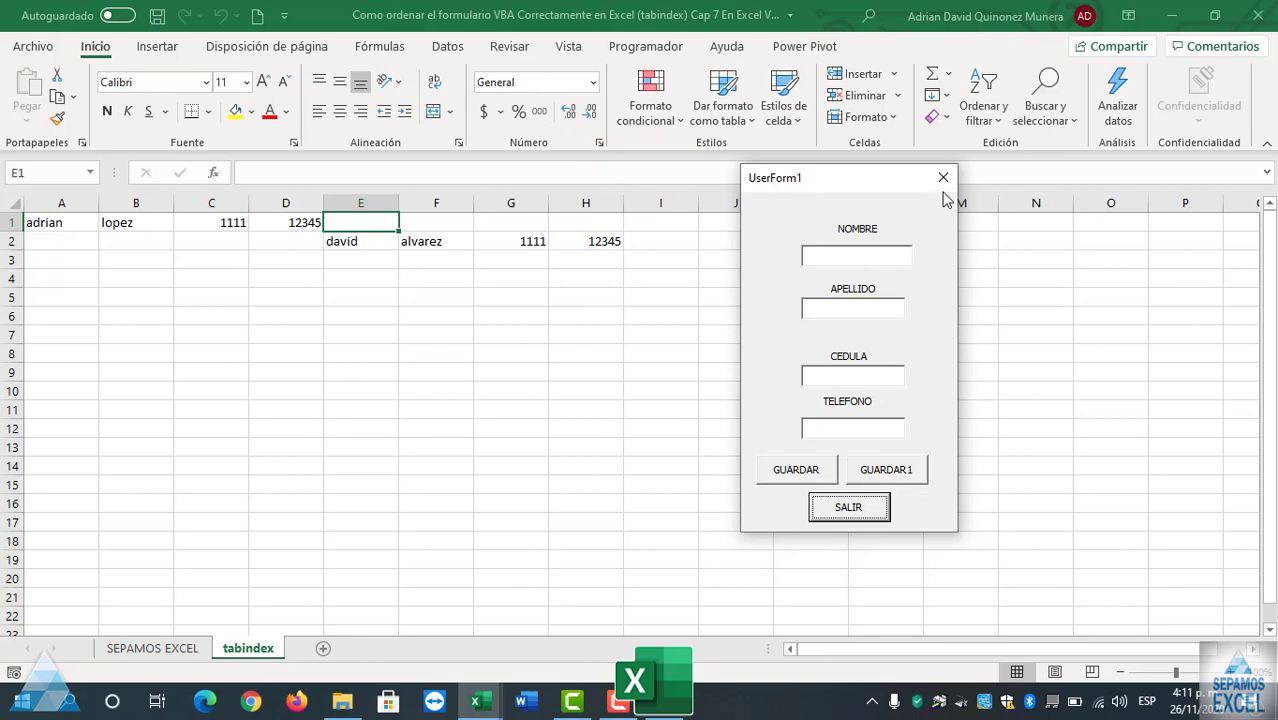
pyautogui.click(943, 180)
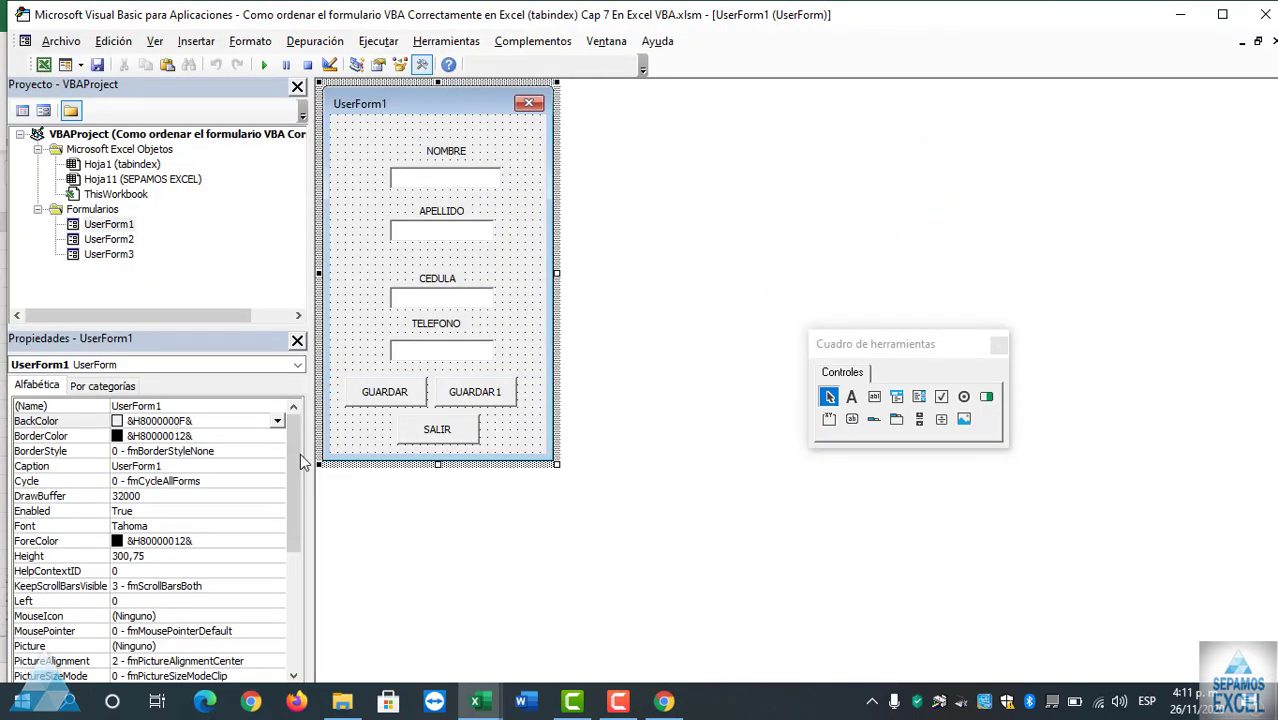
# - Select the TELEFONO text box on UserForm1 and confirm its TabIndex is 5
pyautogui.scroll(-3, 290, 445)
pyautogui.scroll(-2, 290, 450)
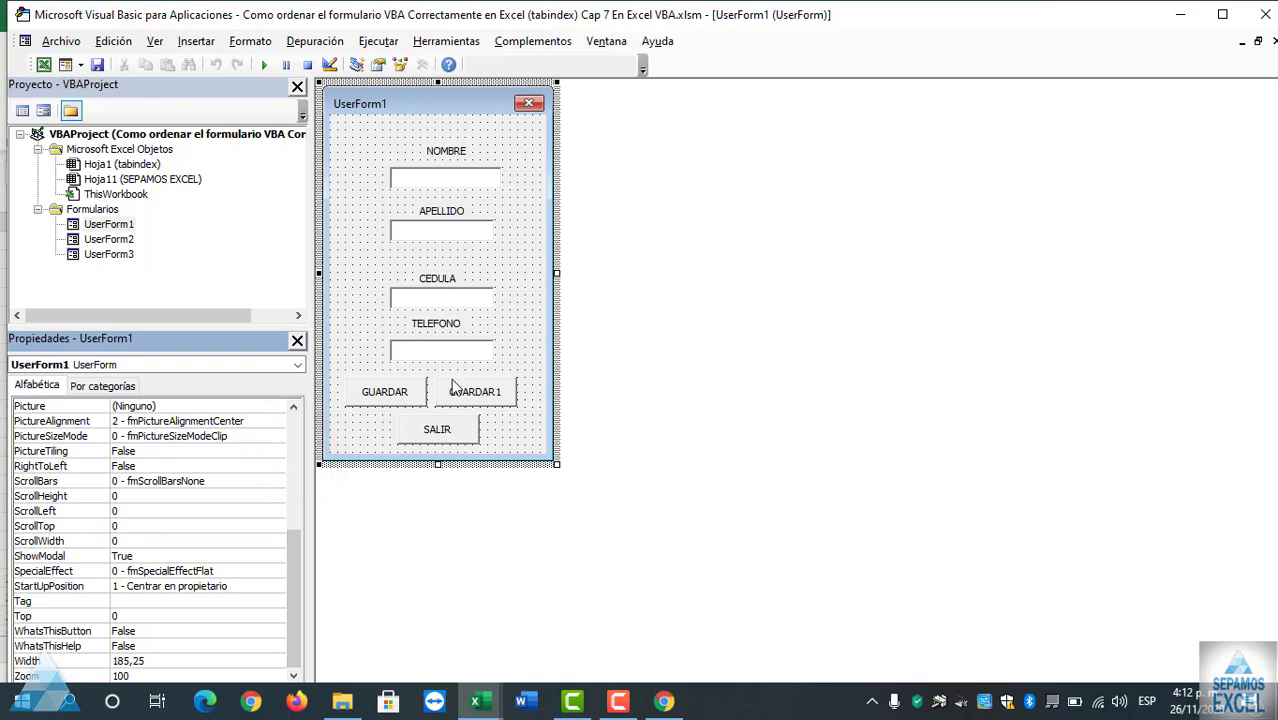
pyautogui.click(476, 357)
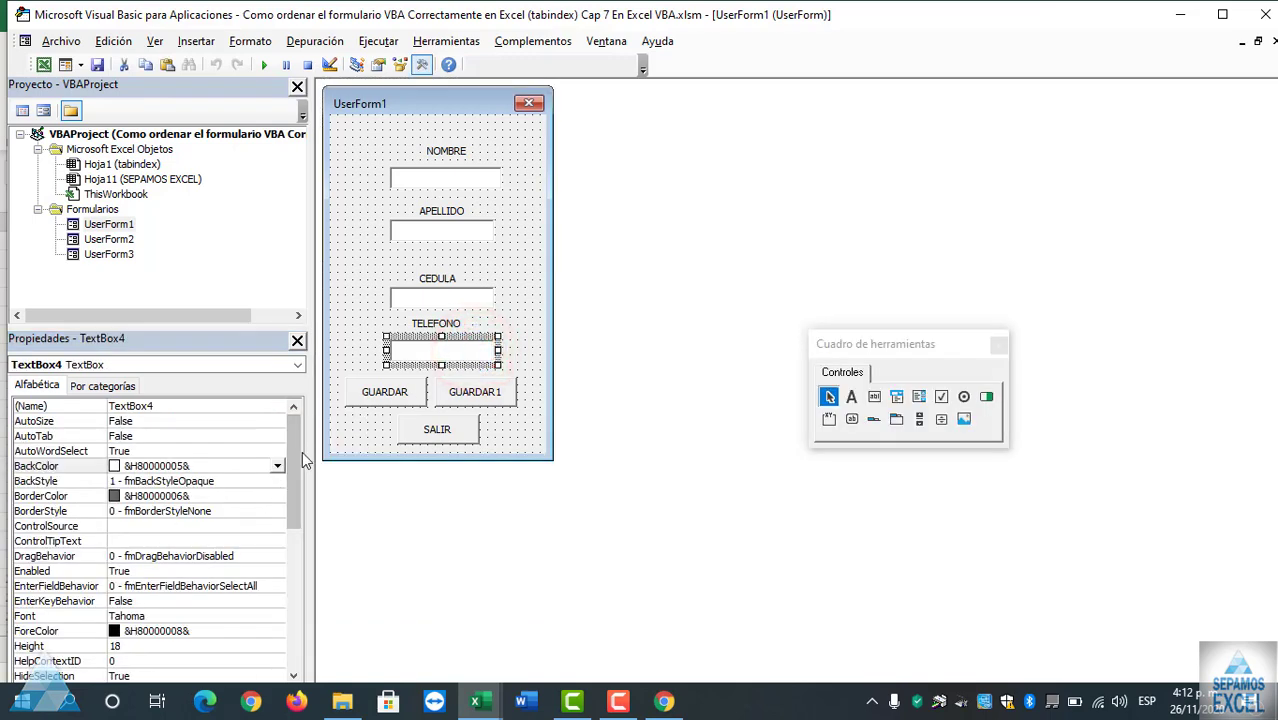
pyautogui.moveTo(300, 458); pyautogui.dragTo(289, 600)
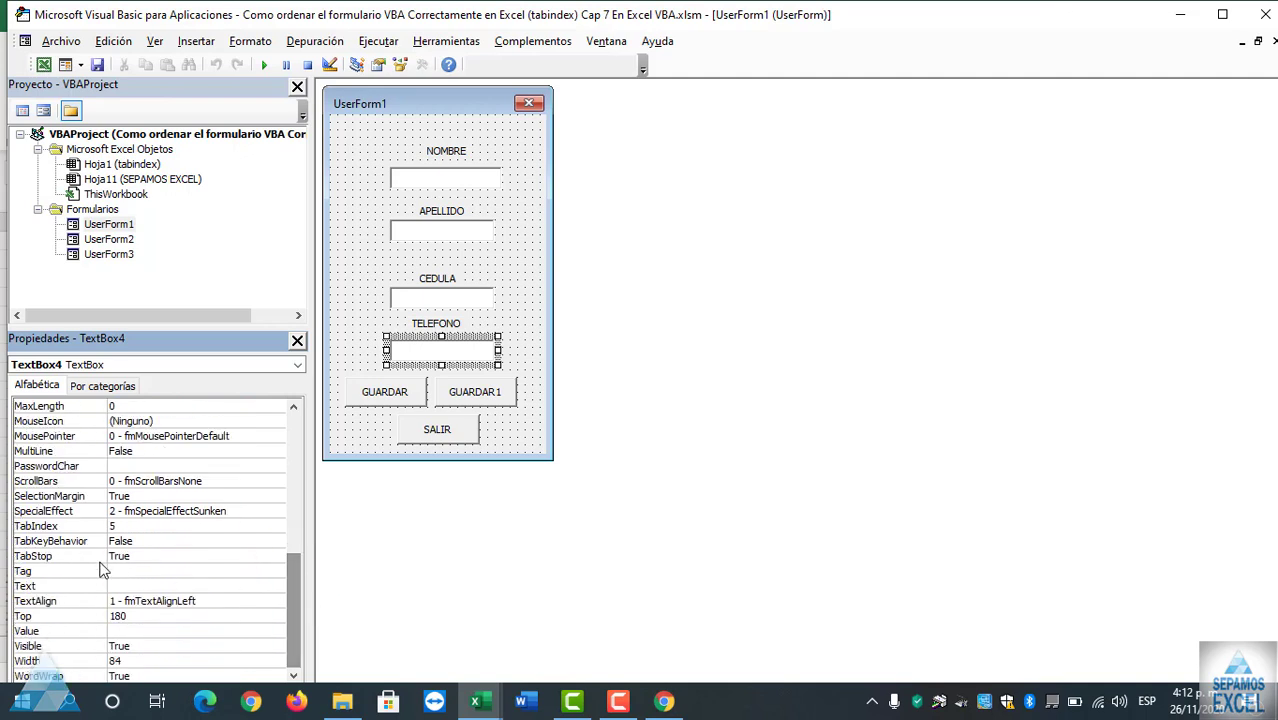
pyautogui.click(66, 526)
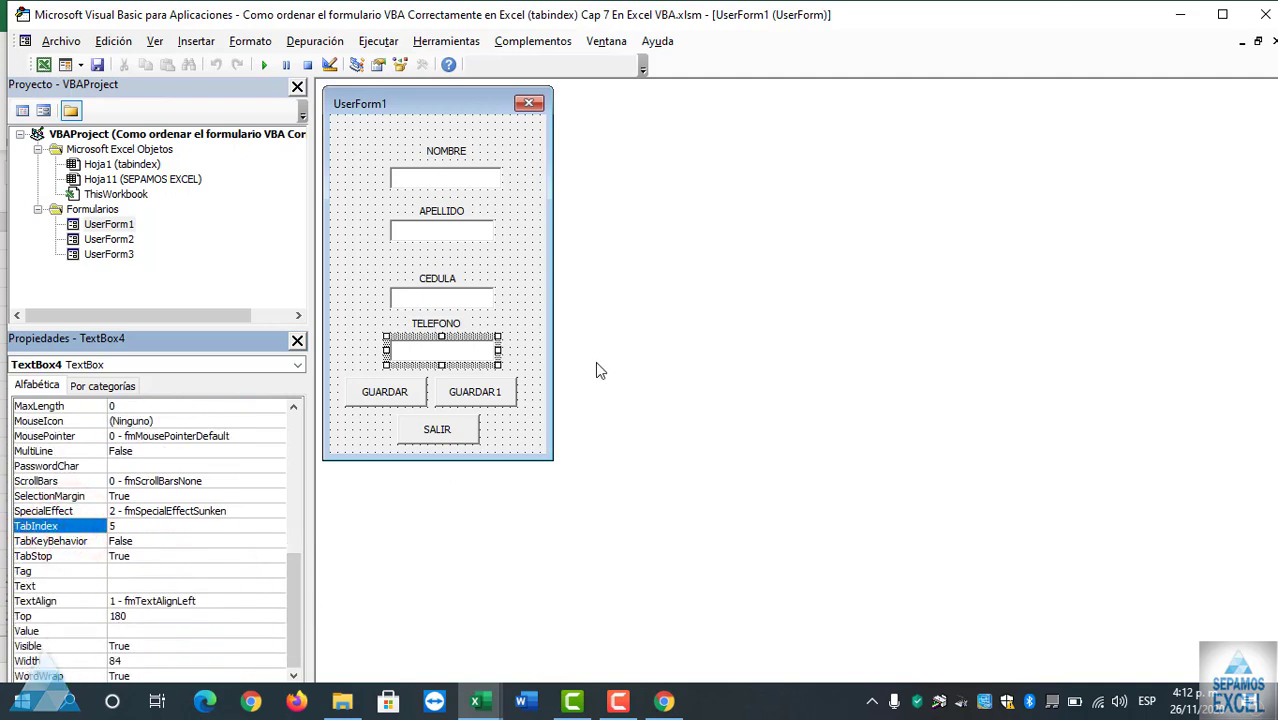
pyautogui.click(629, 237)
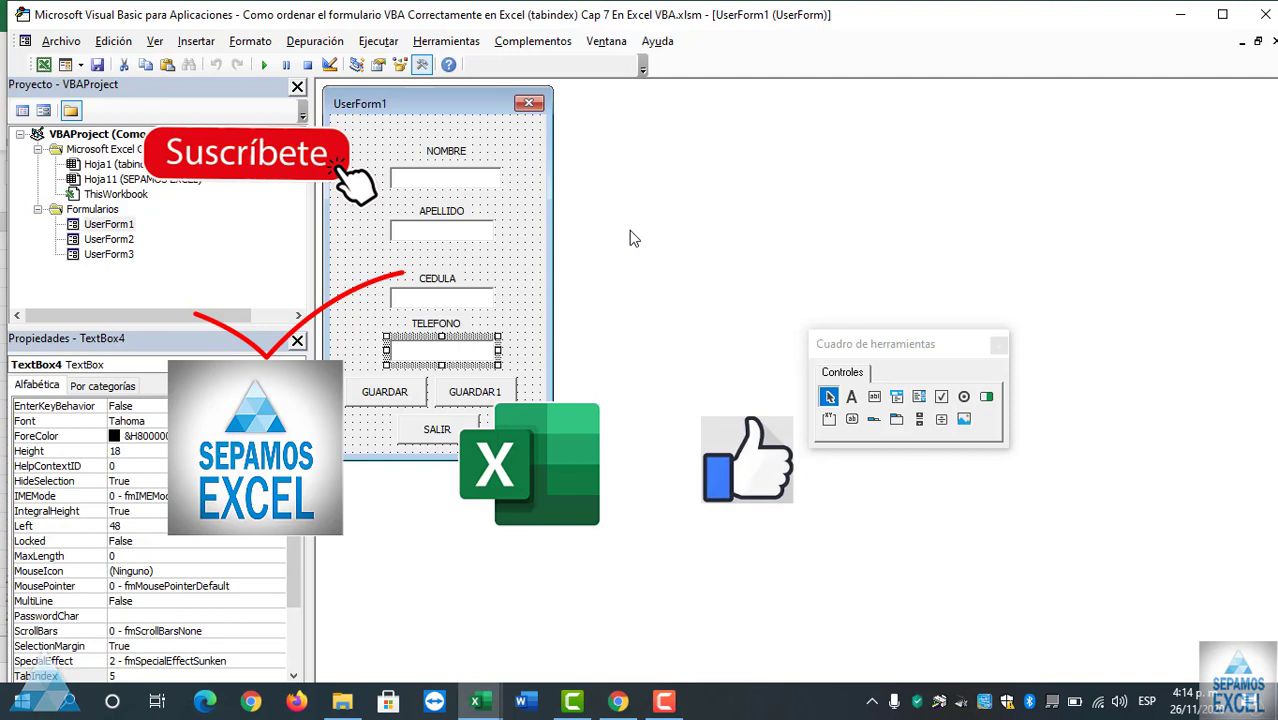